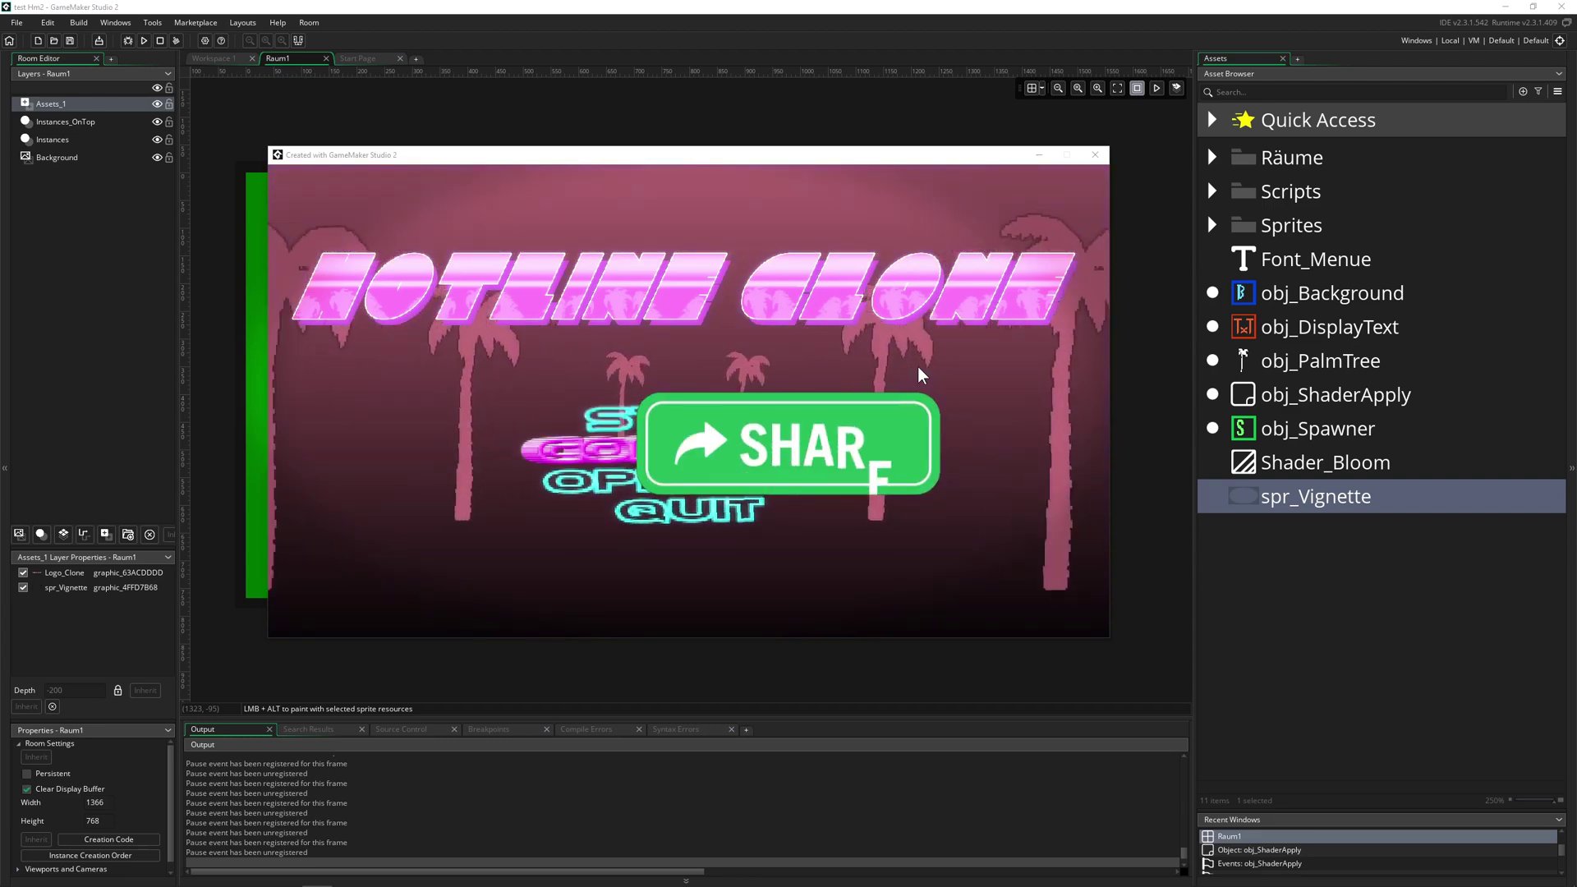
Preview the running title screen by moving the menu selection through its entries, and close the game window
drag(802, 152, 1219, 152)
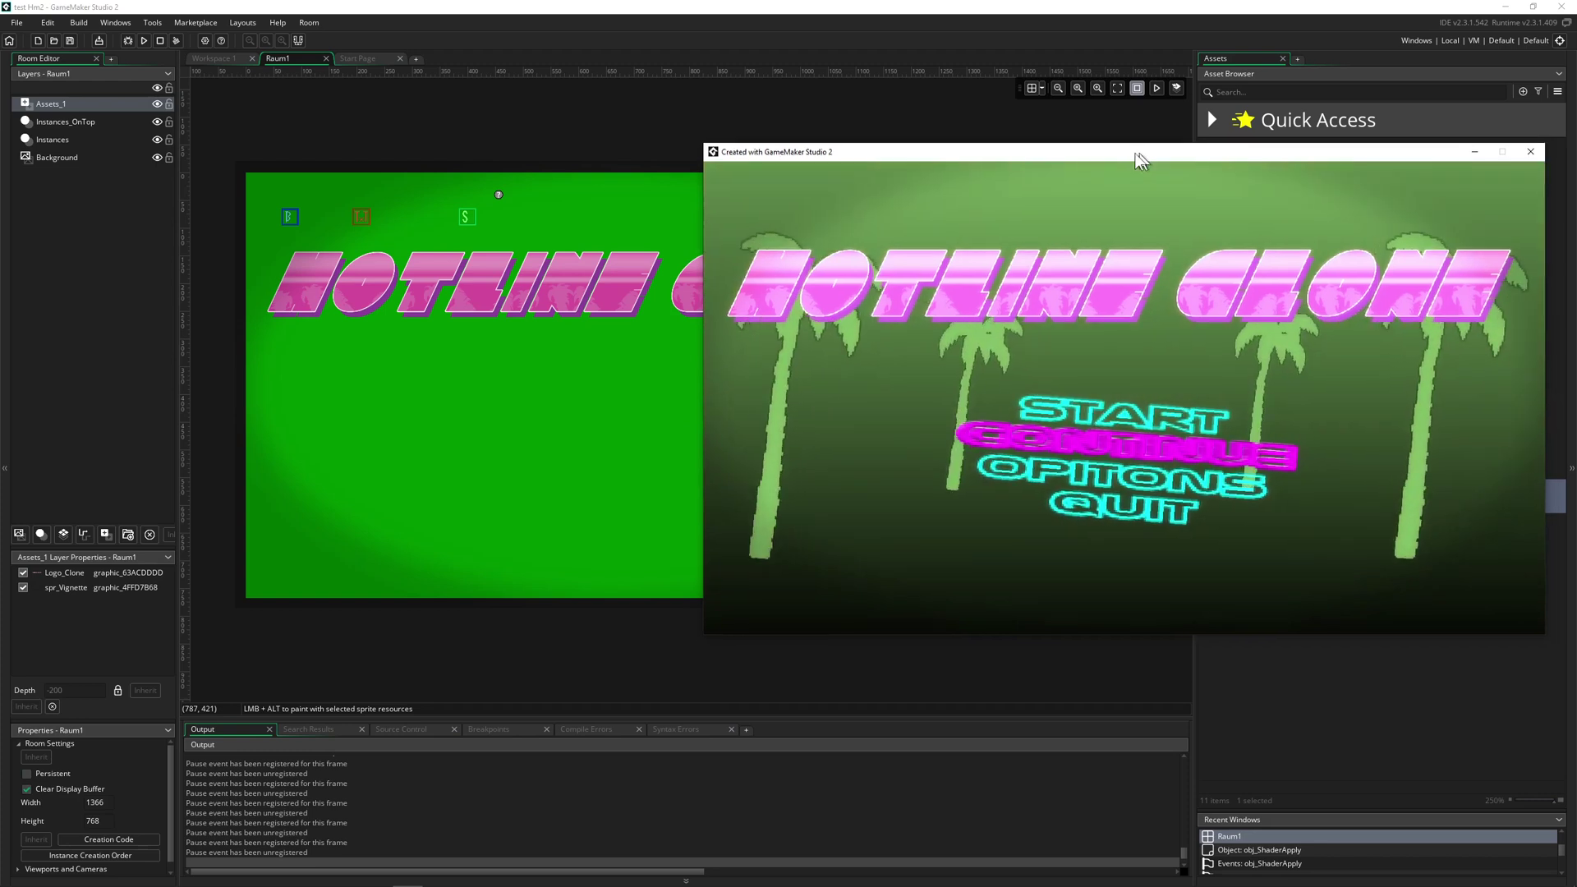
drag(1142, 154, 767, 174)
key(Down)
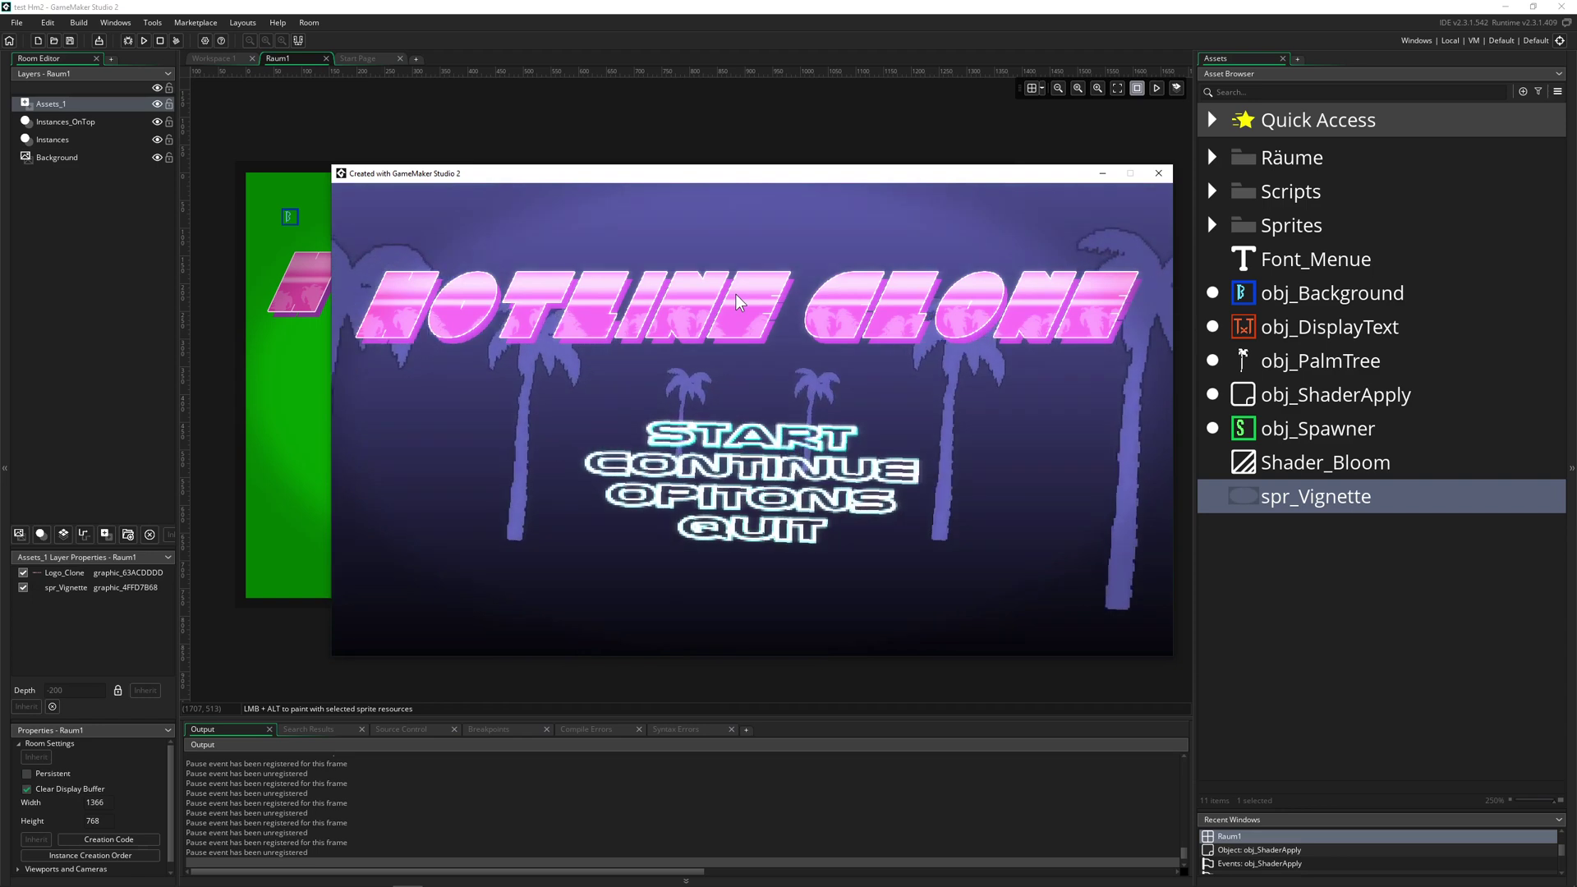
key(Down)
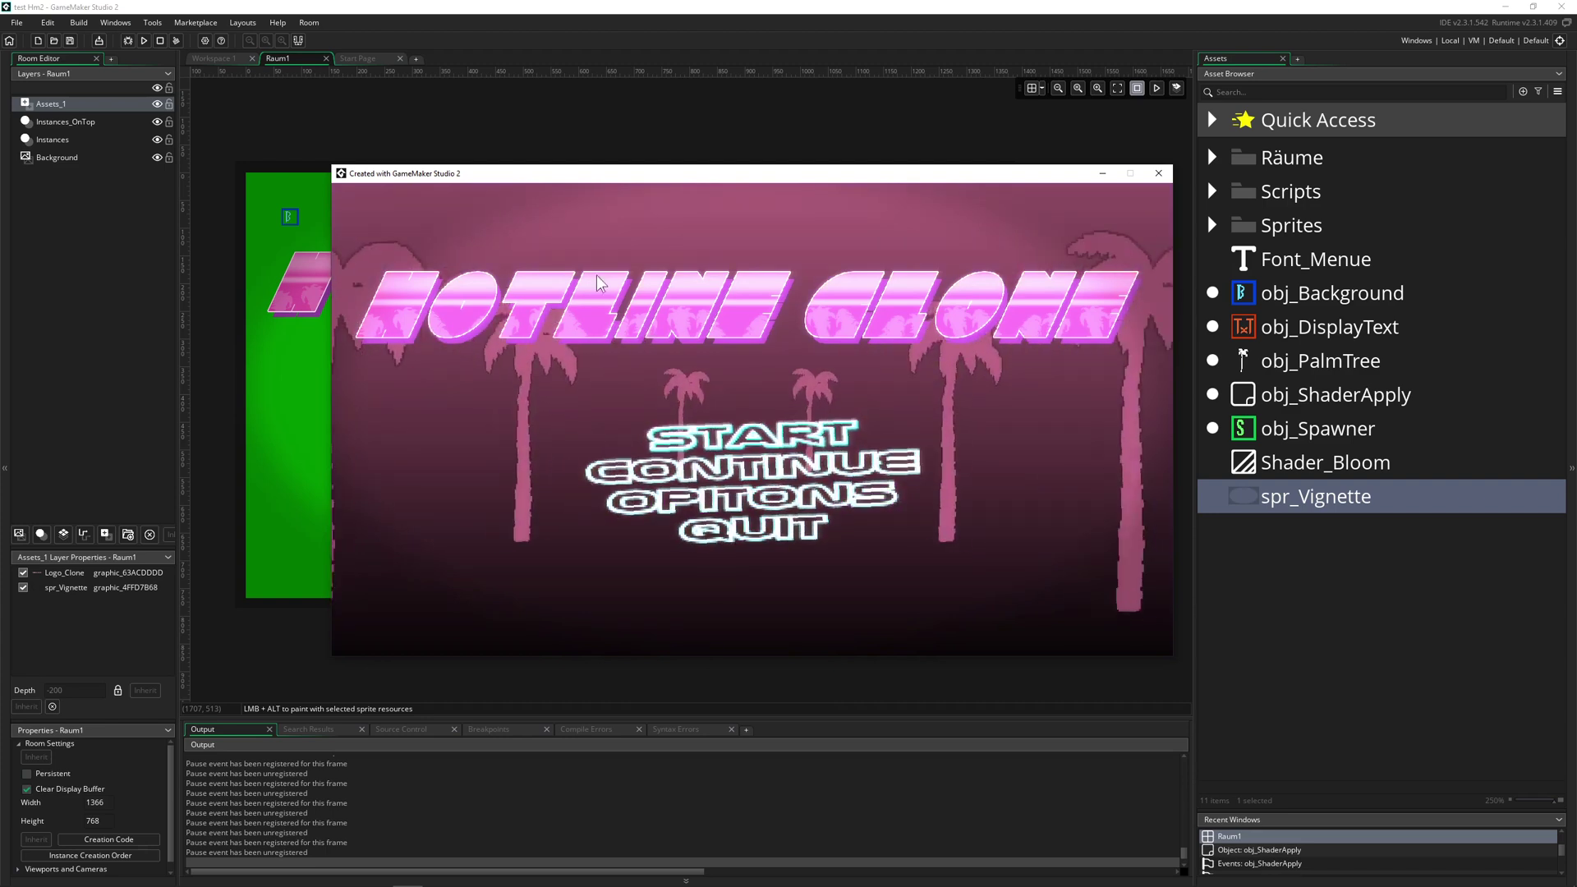
key(Up)
key(Up)
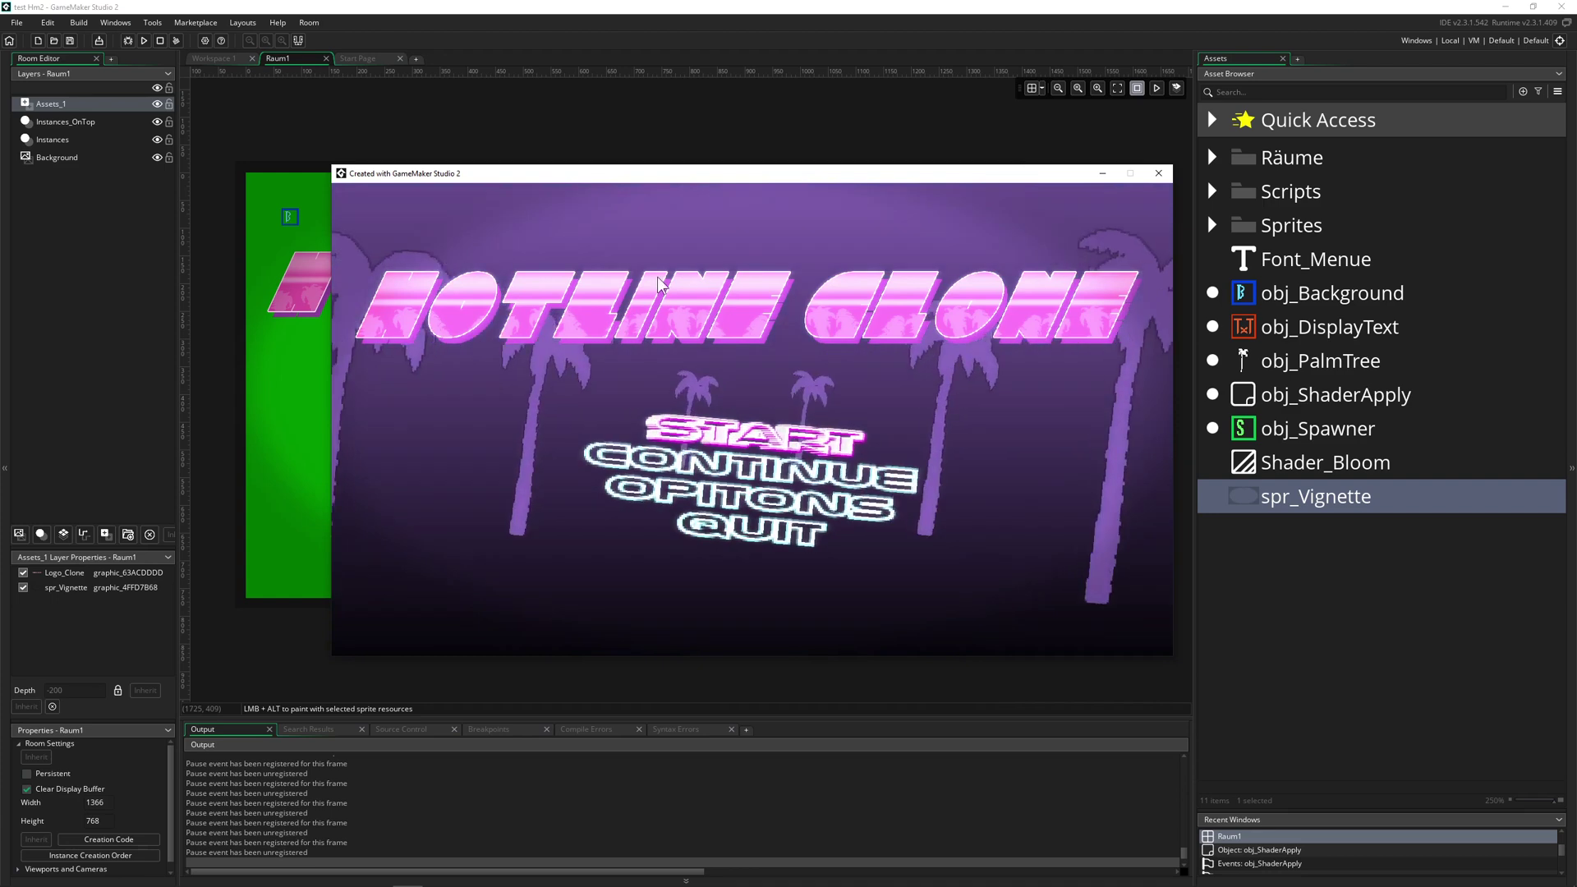
drag(978, 172, 968, 376)
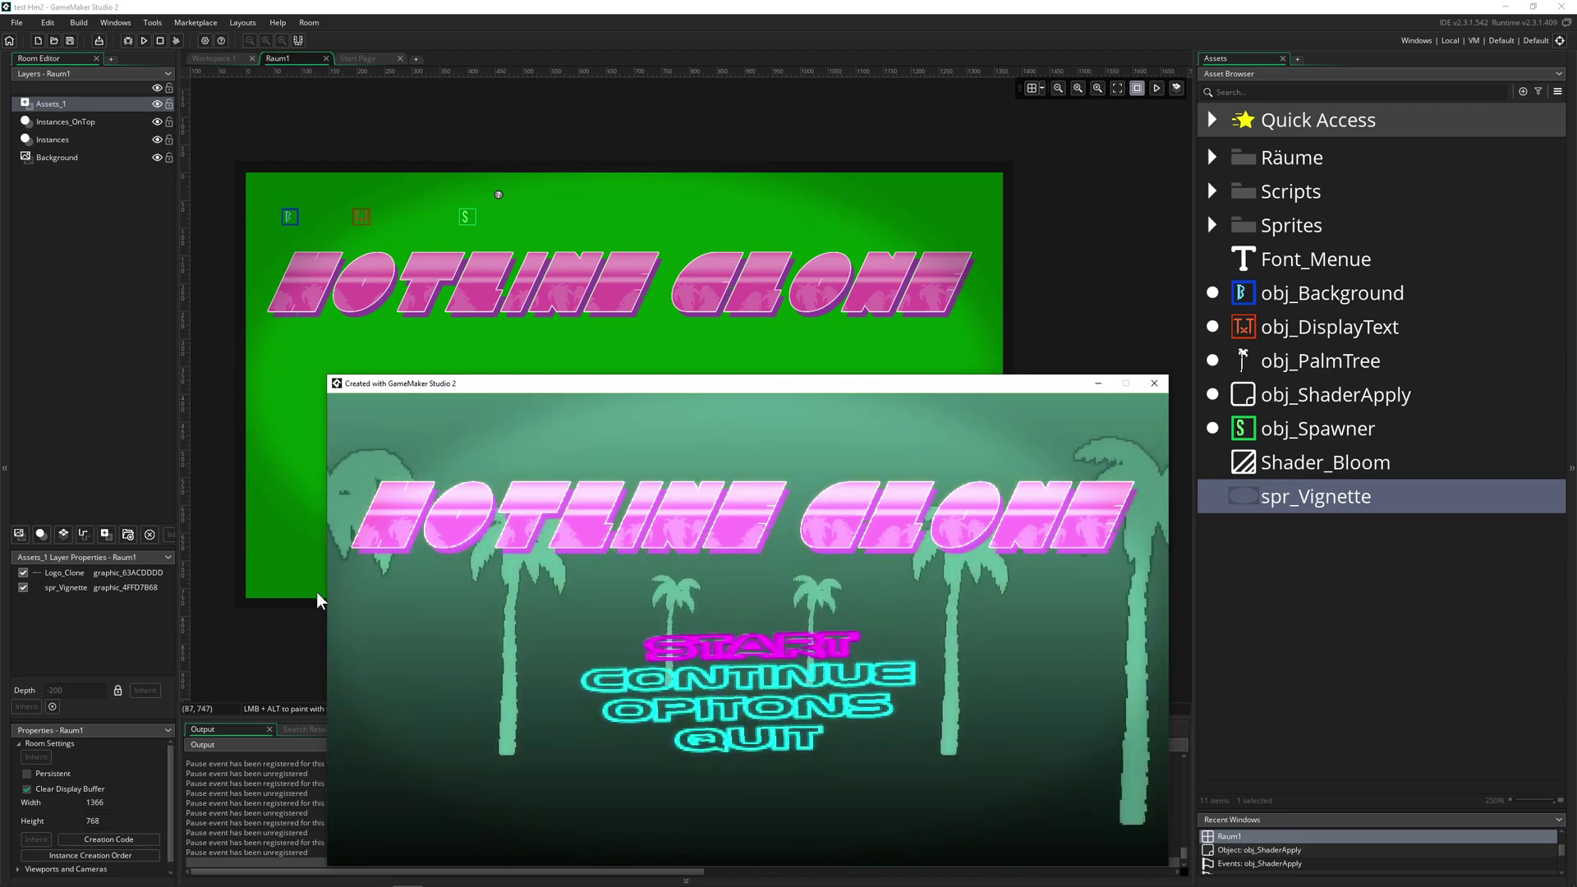
drag(973, 384, 992, 192)
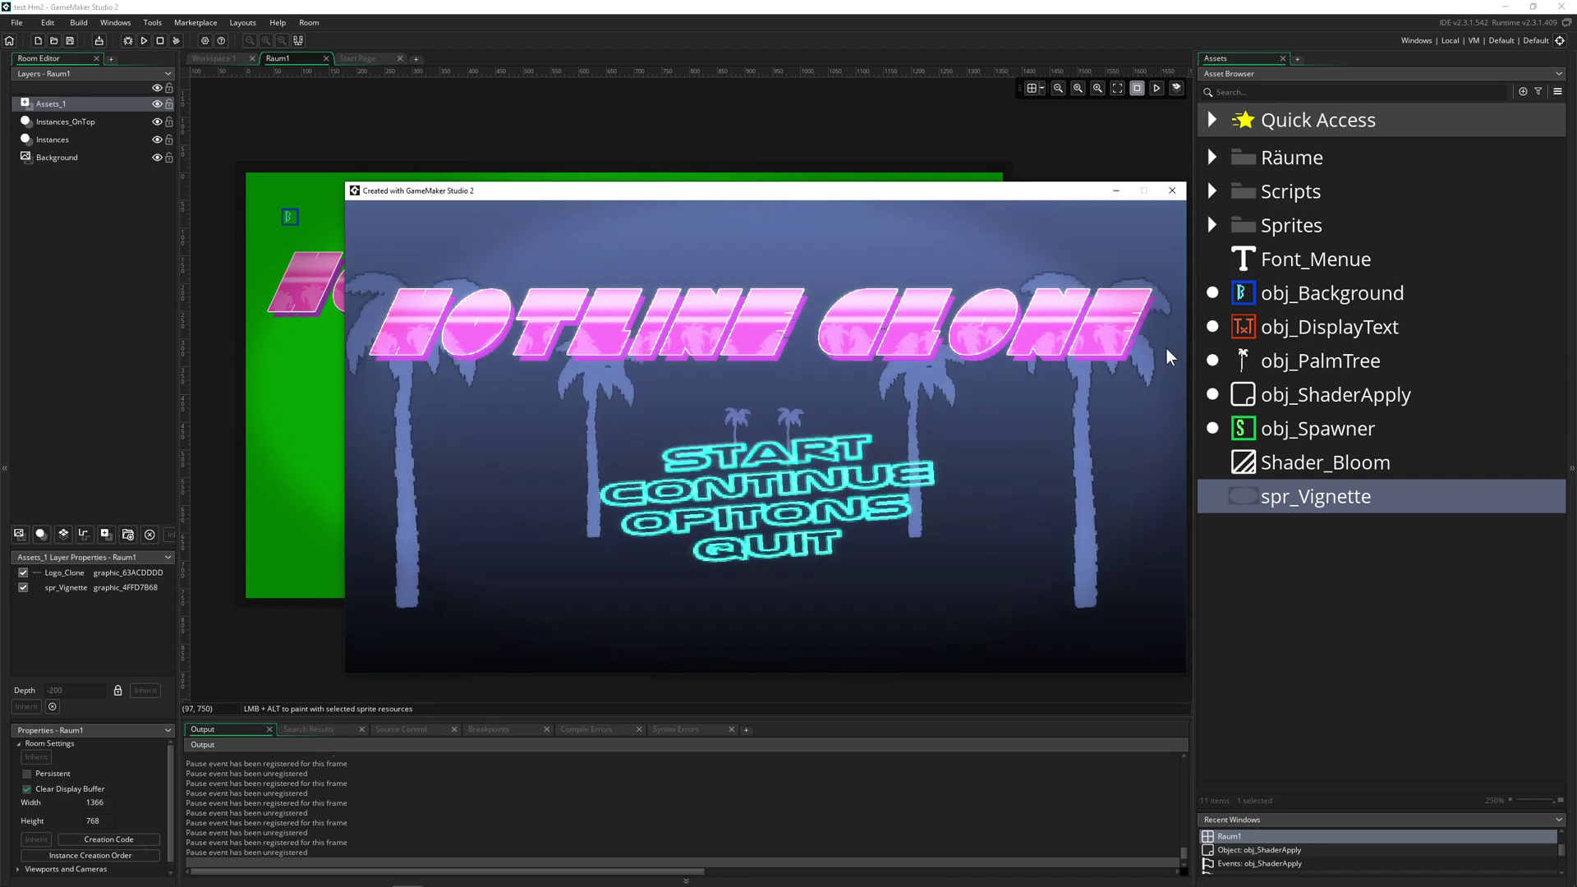
click(1172, 194)
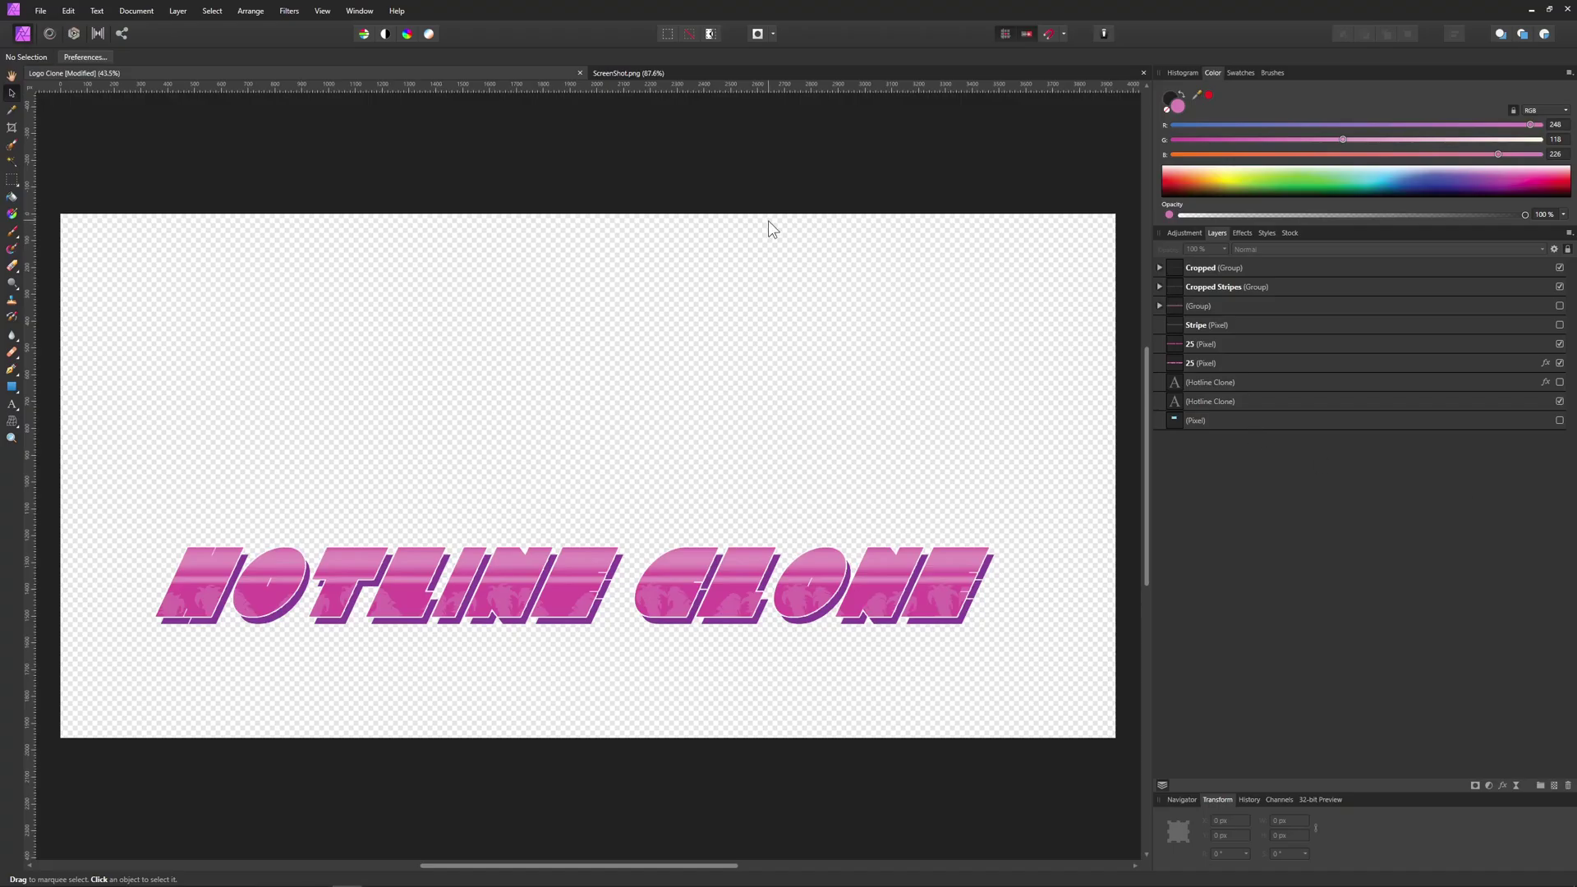
scroll(502, 546, down, 2)
ctrl+scroll(489, 479, up, 2)
ctrl+scroll(488, 479, down, 2)
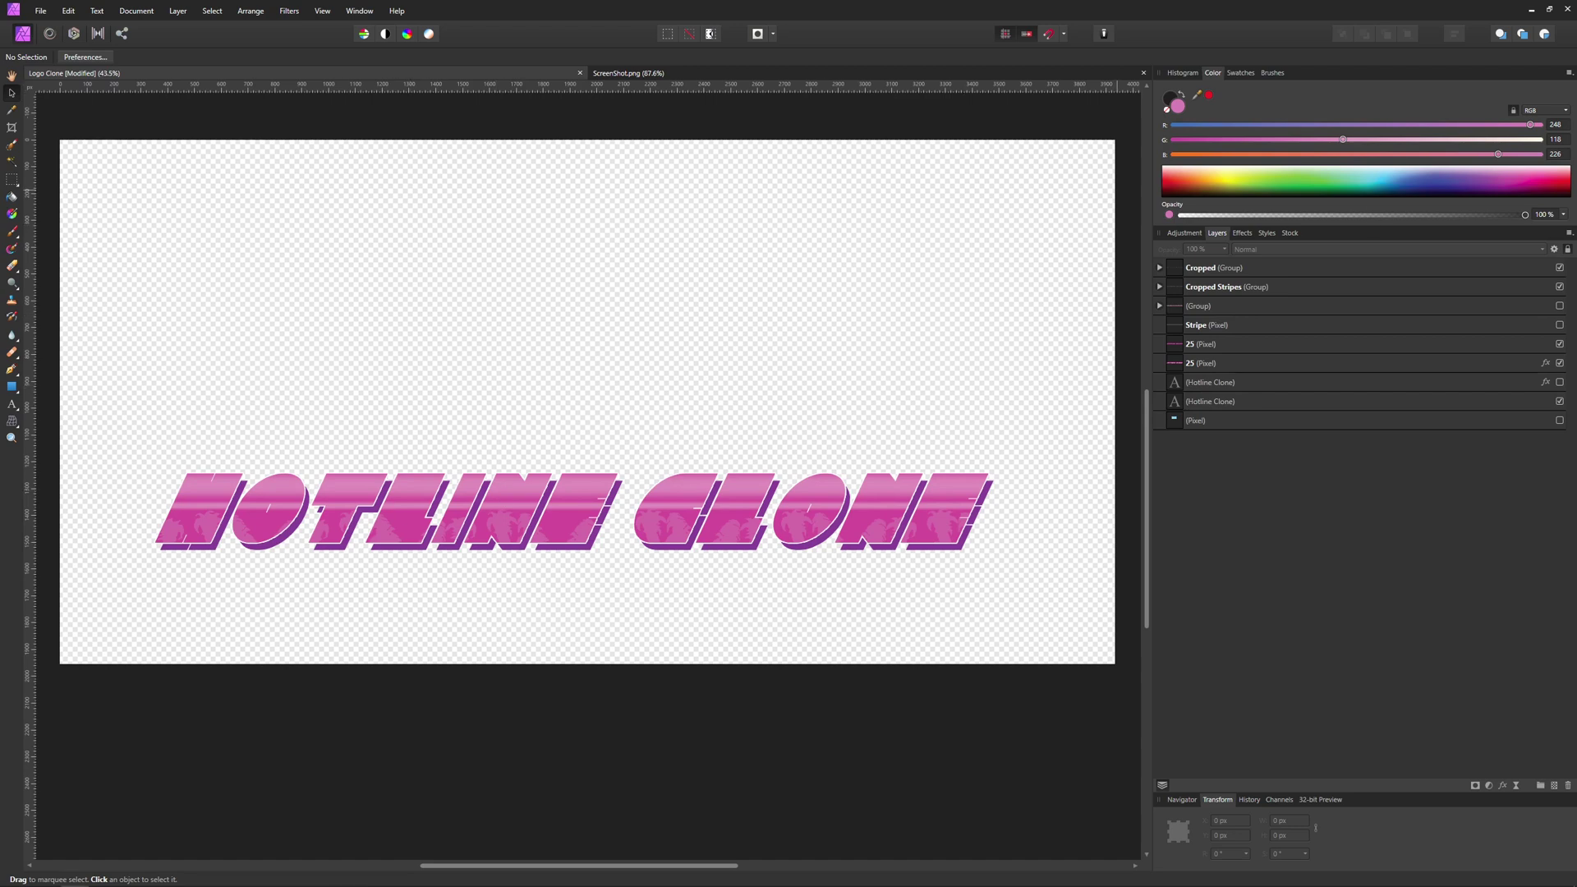
Switch to File Explorer, browse to the Jojo Jungle Pack v1 sprite sheets' background folder, preview jungle_paralax_bg1, and return to the logo document
key(alt+Tab)
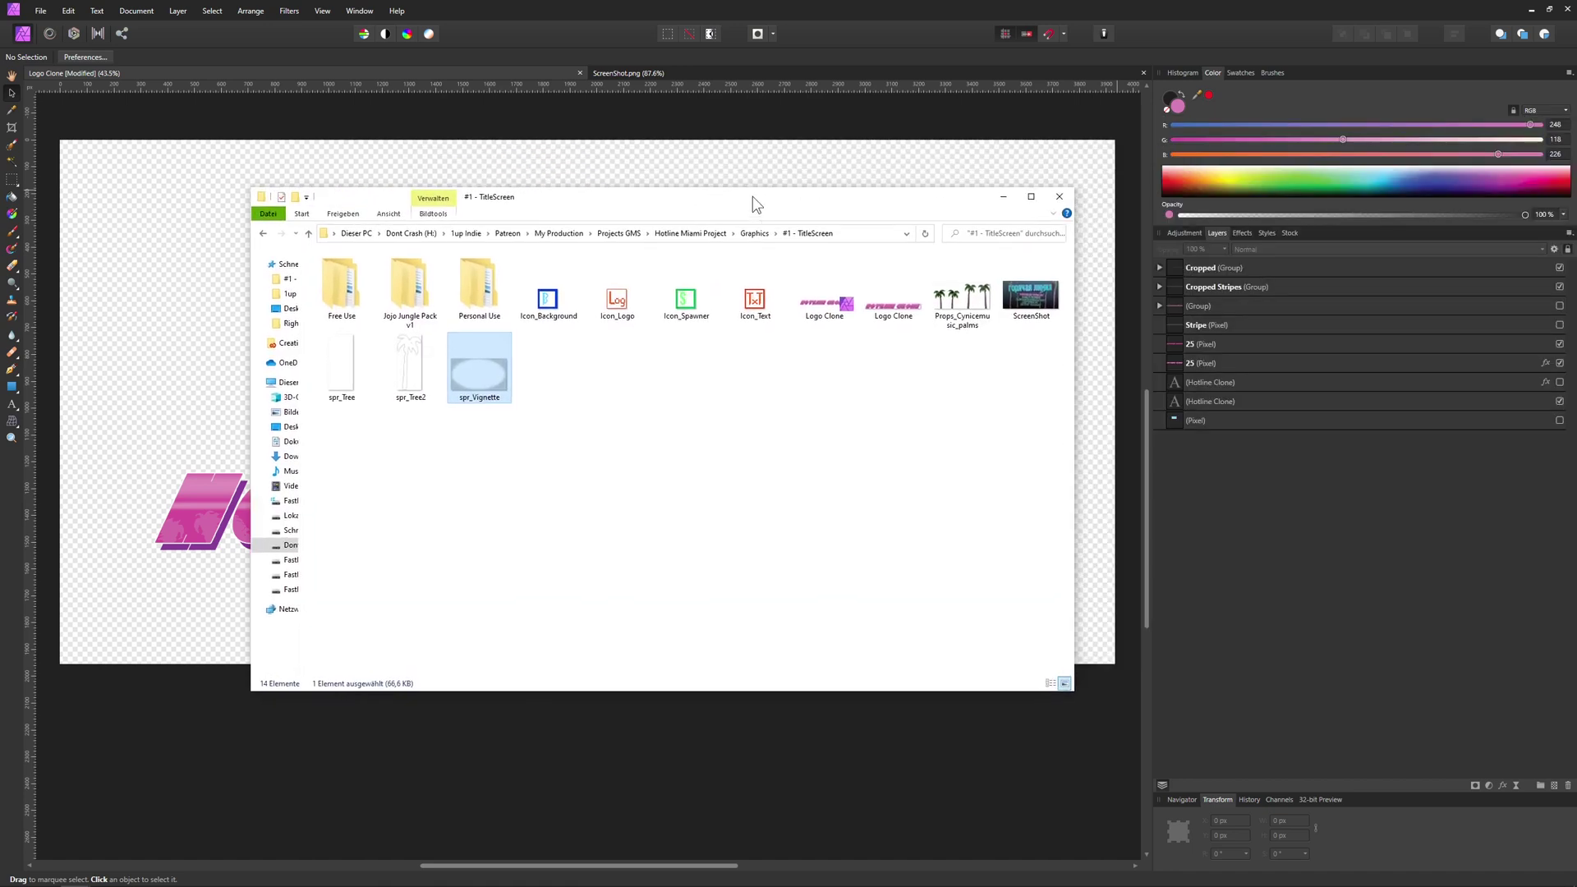
click(685, 456)
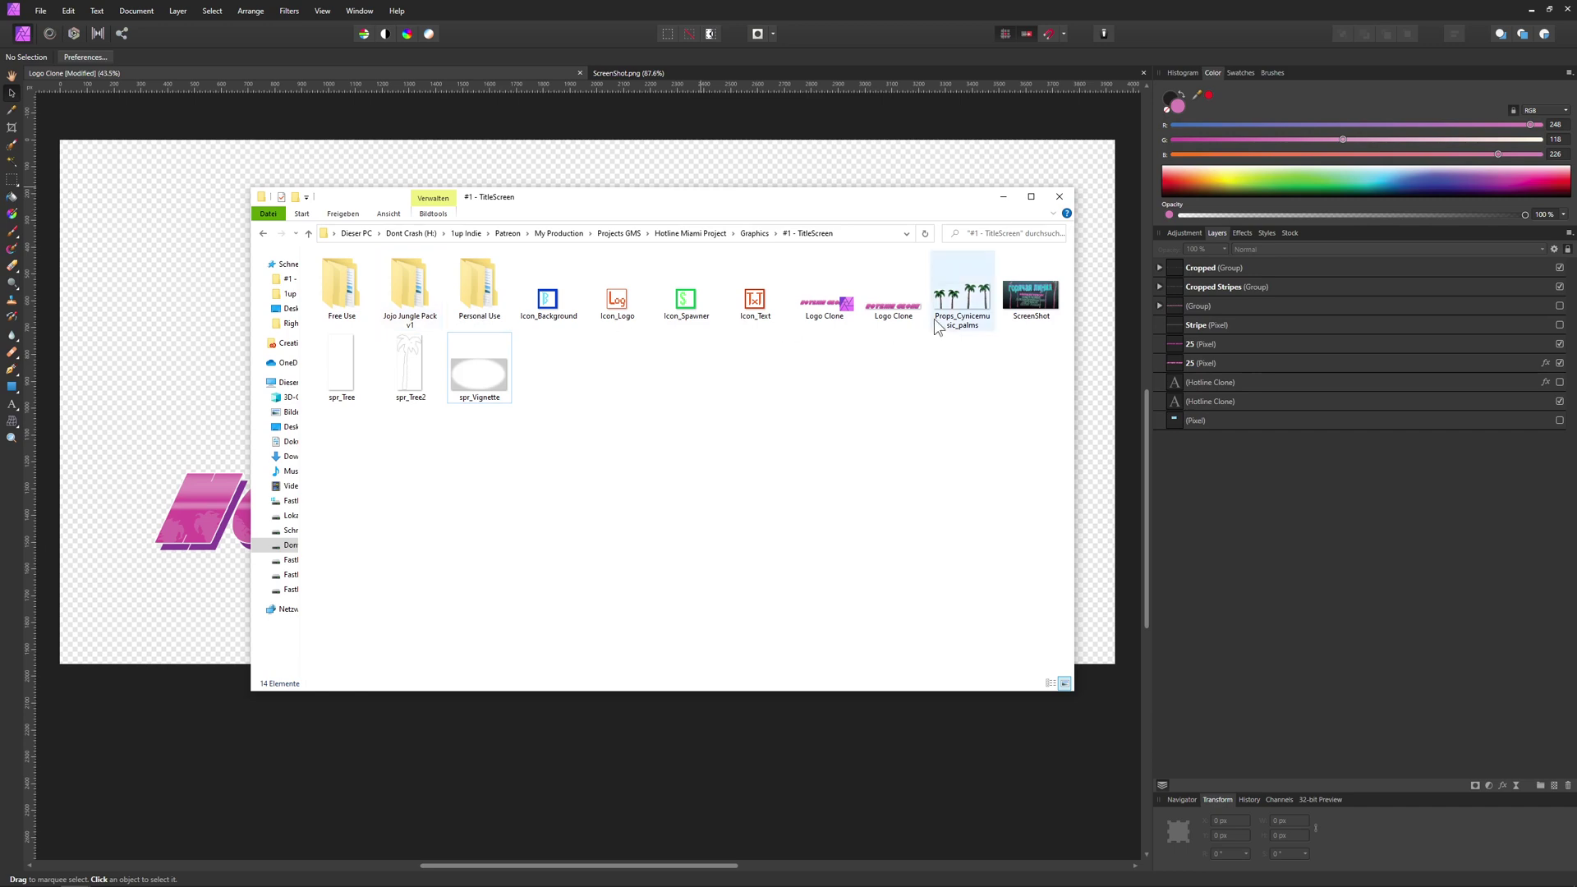
double_click(409, 292)
double_click(392, 278)
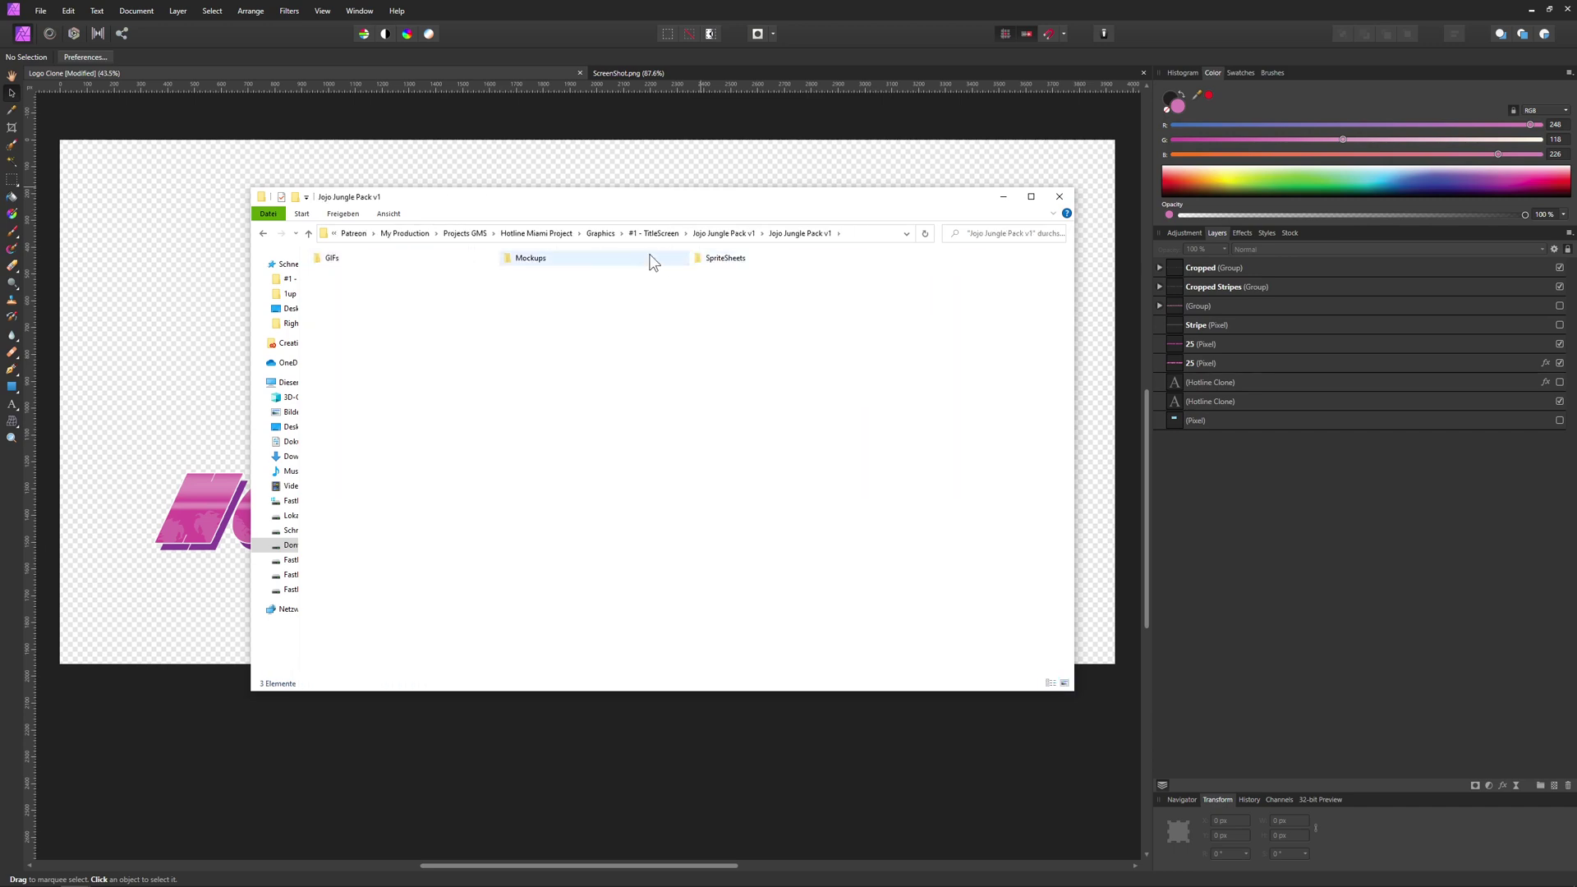
double_click(771, 259)
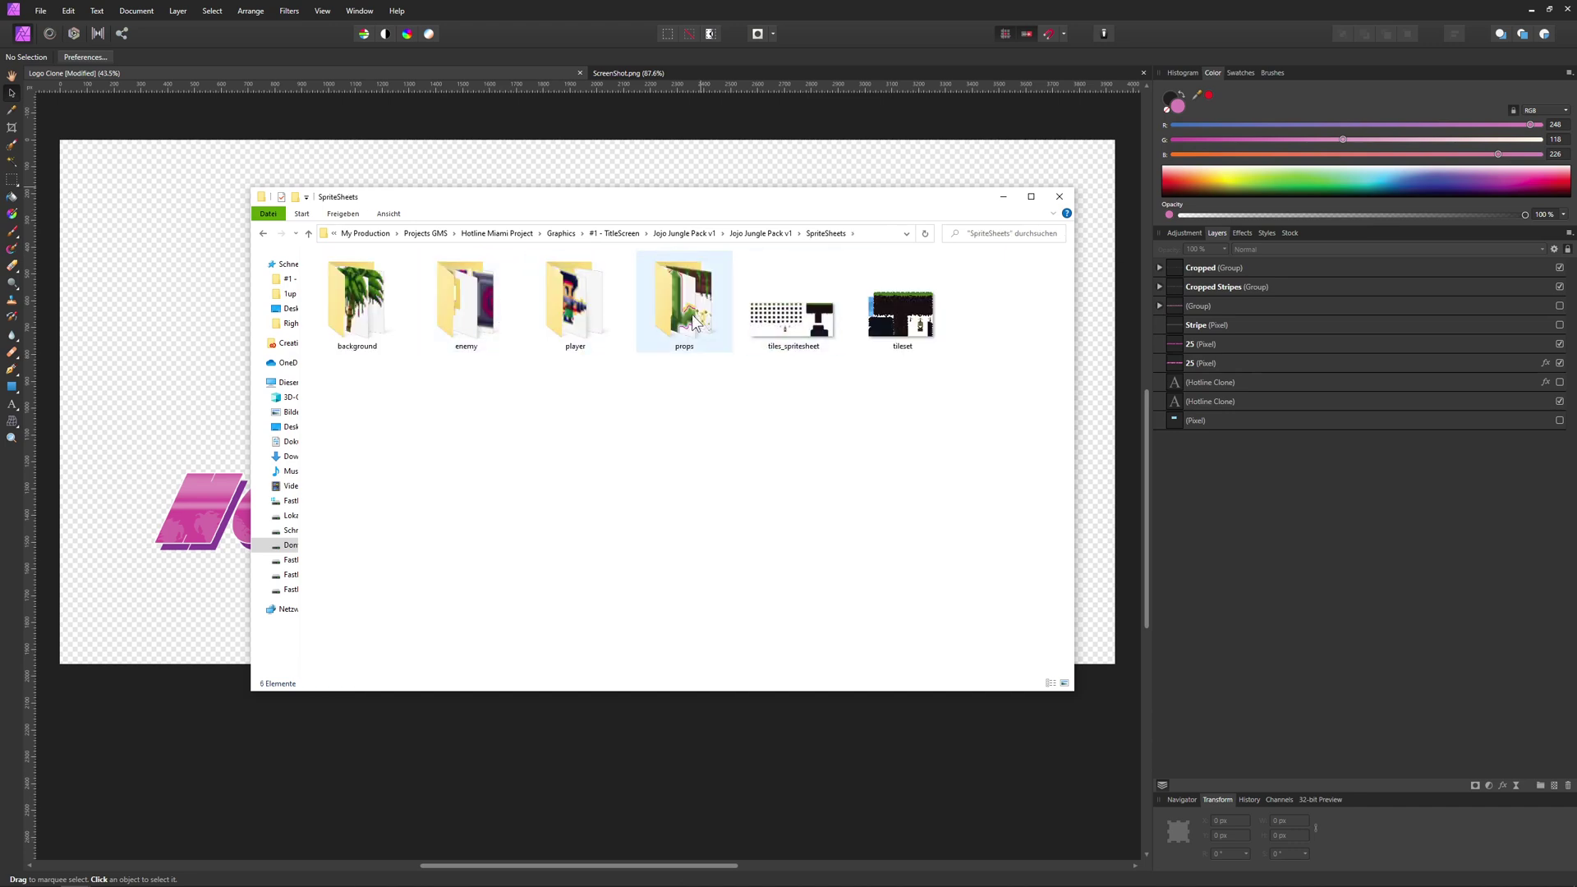
double_click(365, 308)
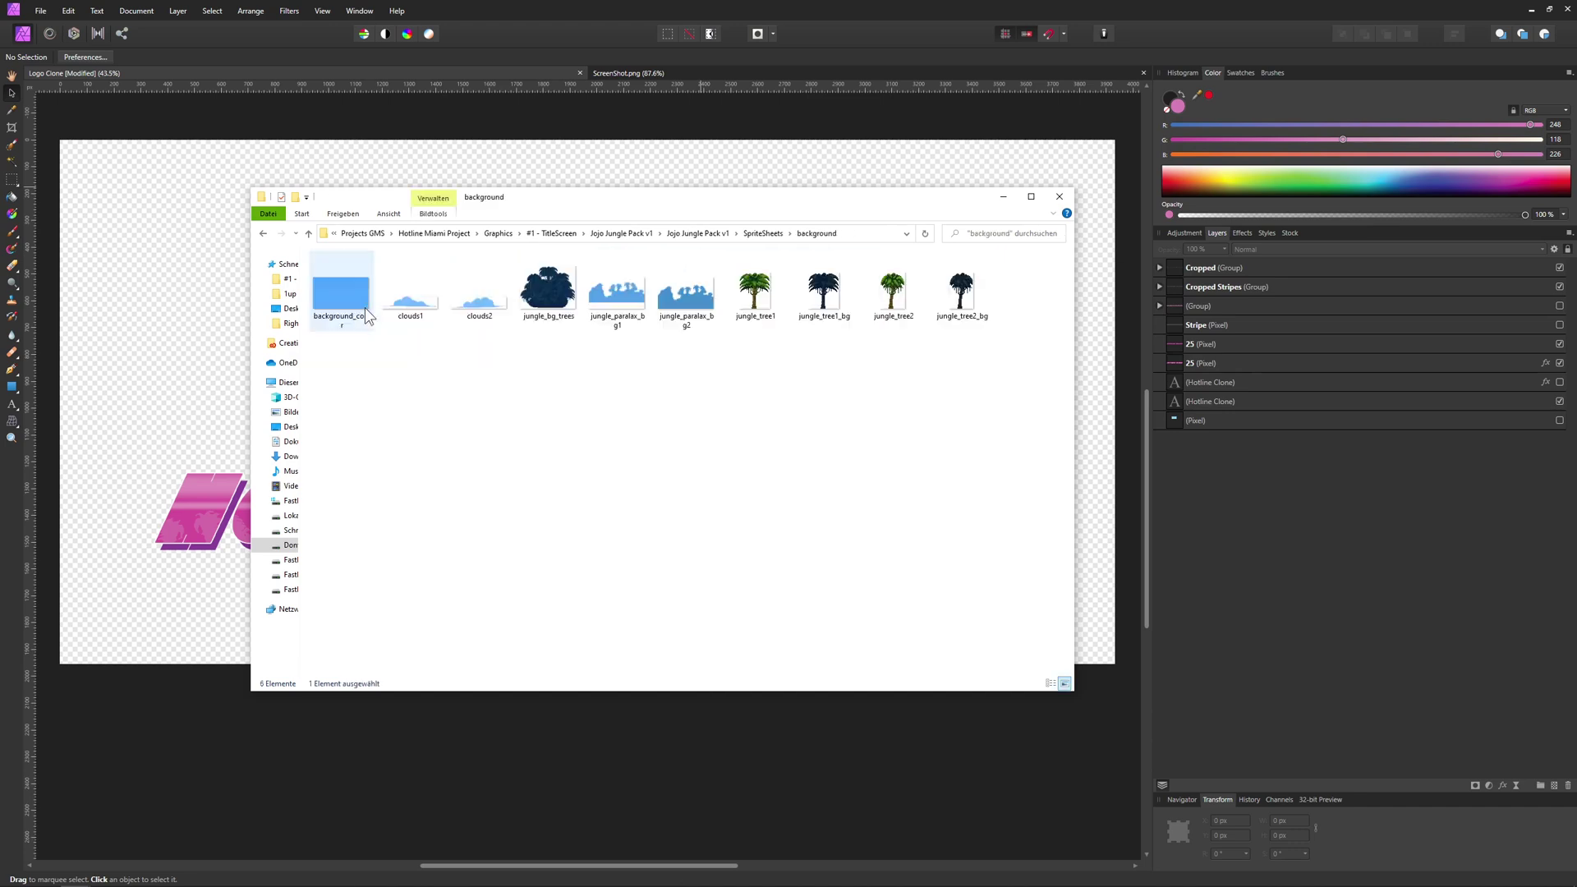
click(618, 294)
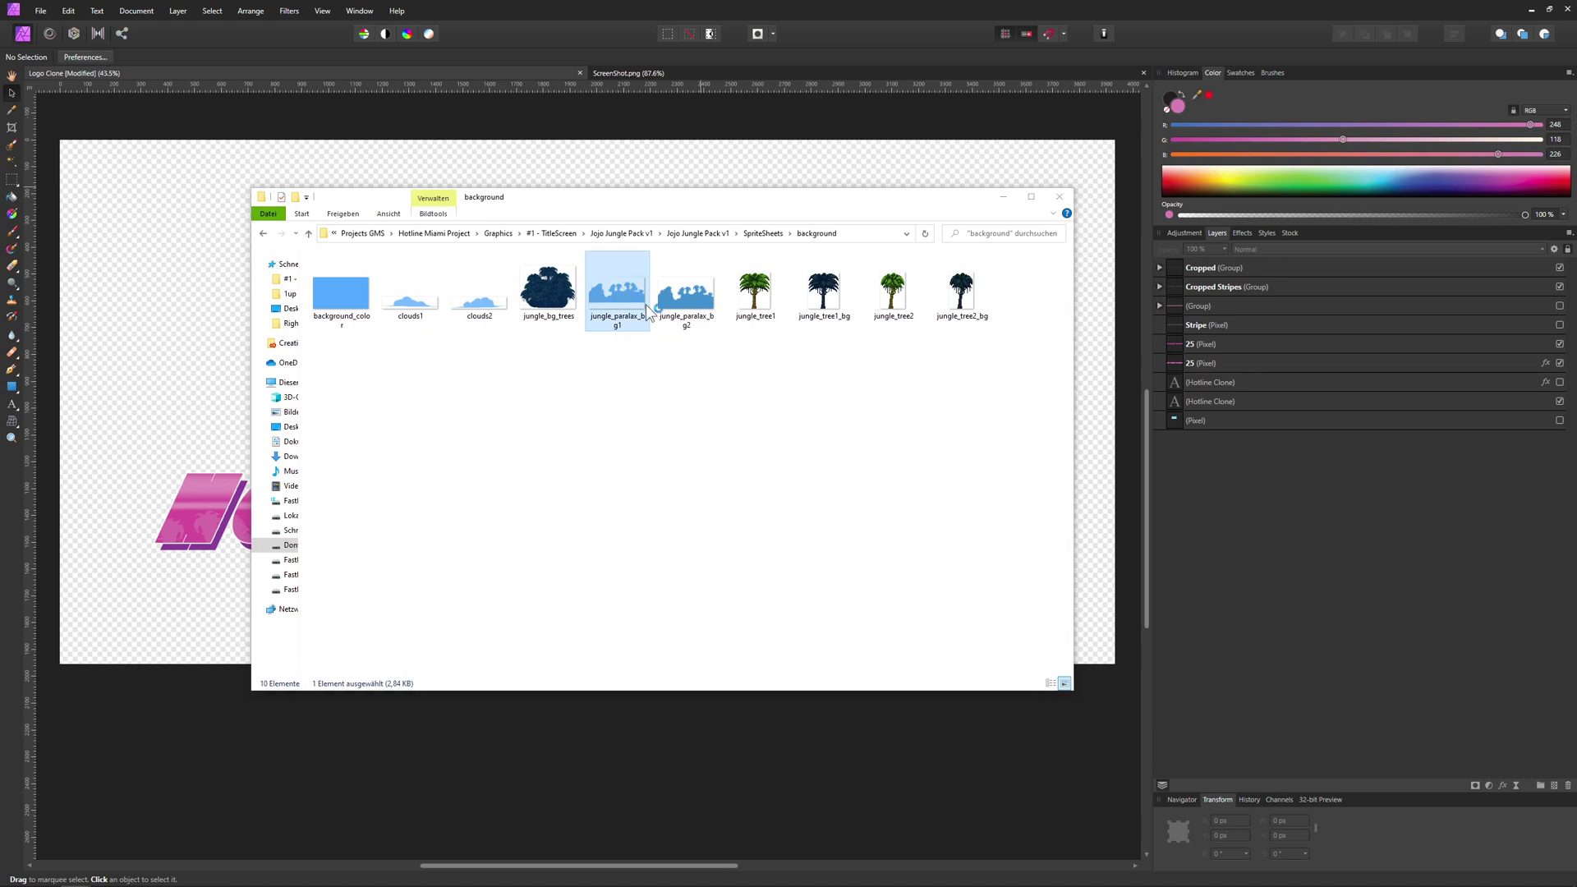
double_click(593, 310)
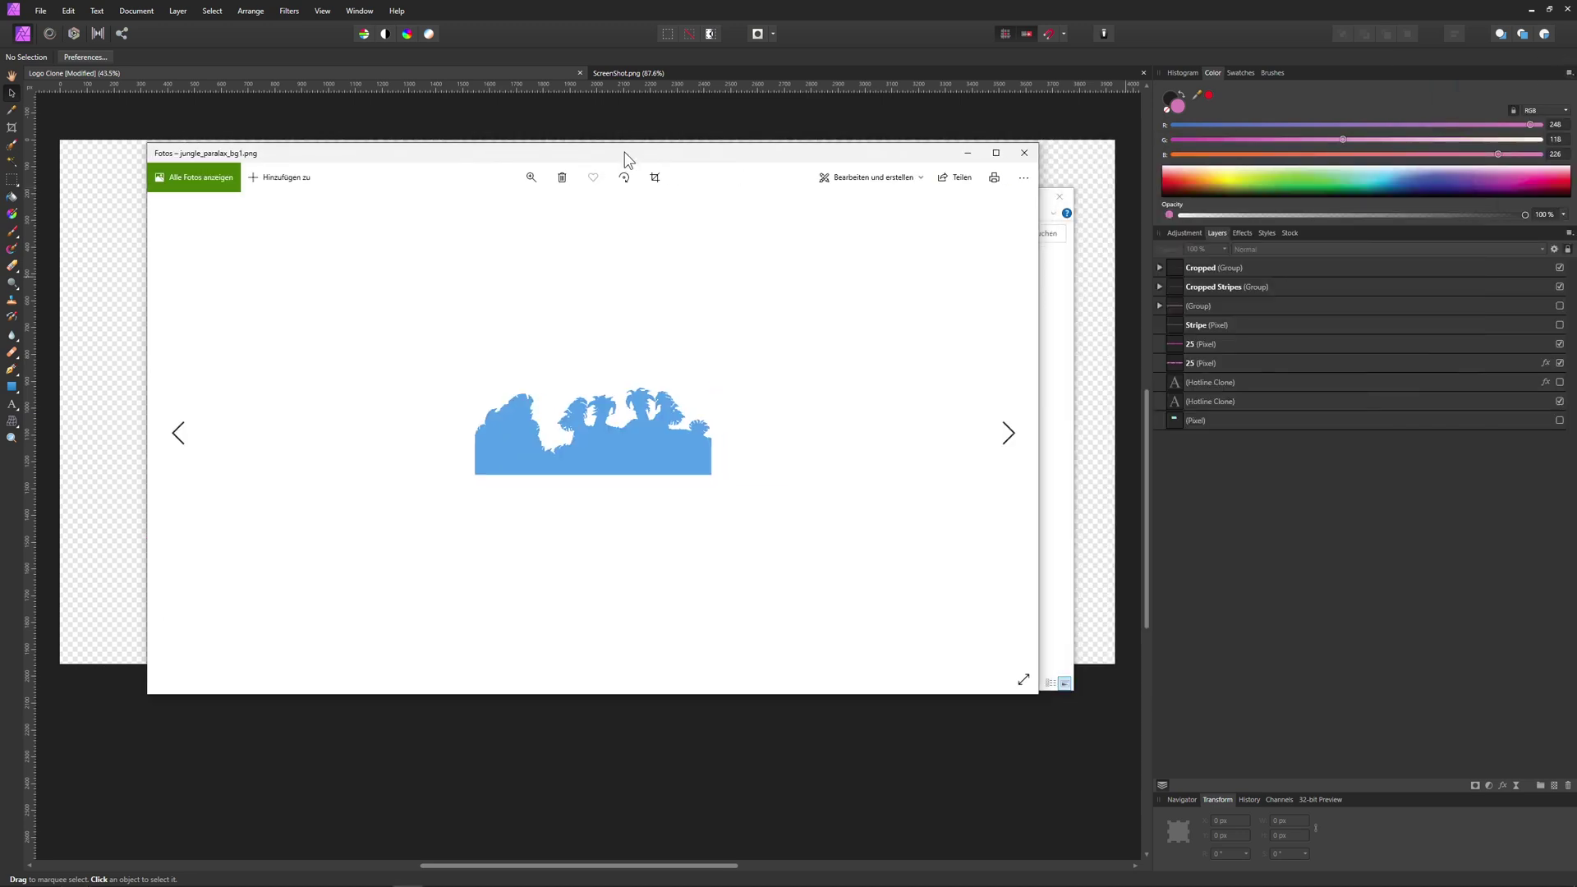
click(1024, 153)
drag(879, 211, 1248, 288)
drag(1062, 292, 795, 220)
drag(984, 223, 1575, 153)
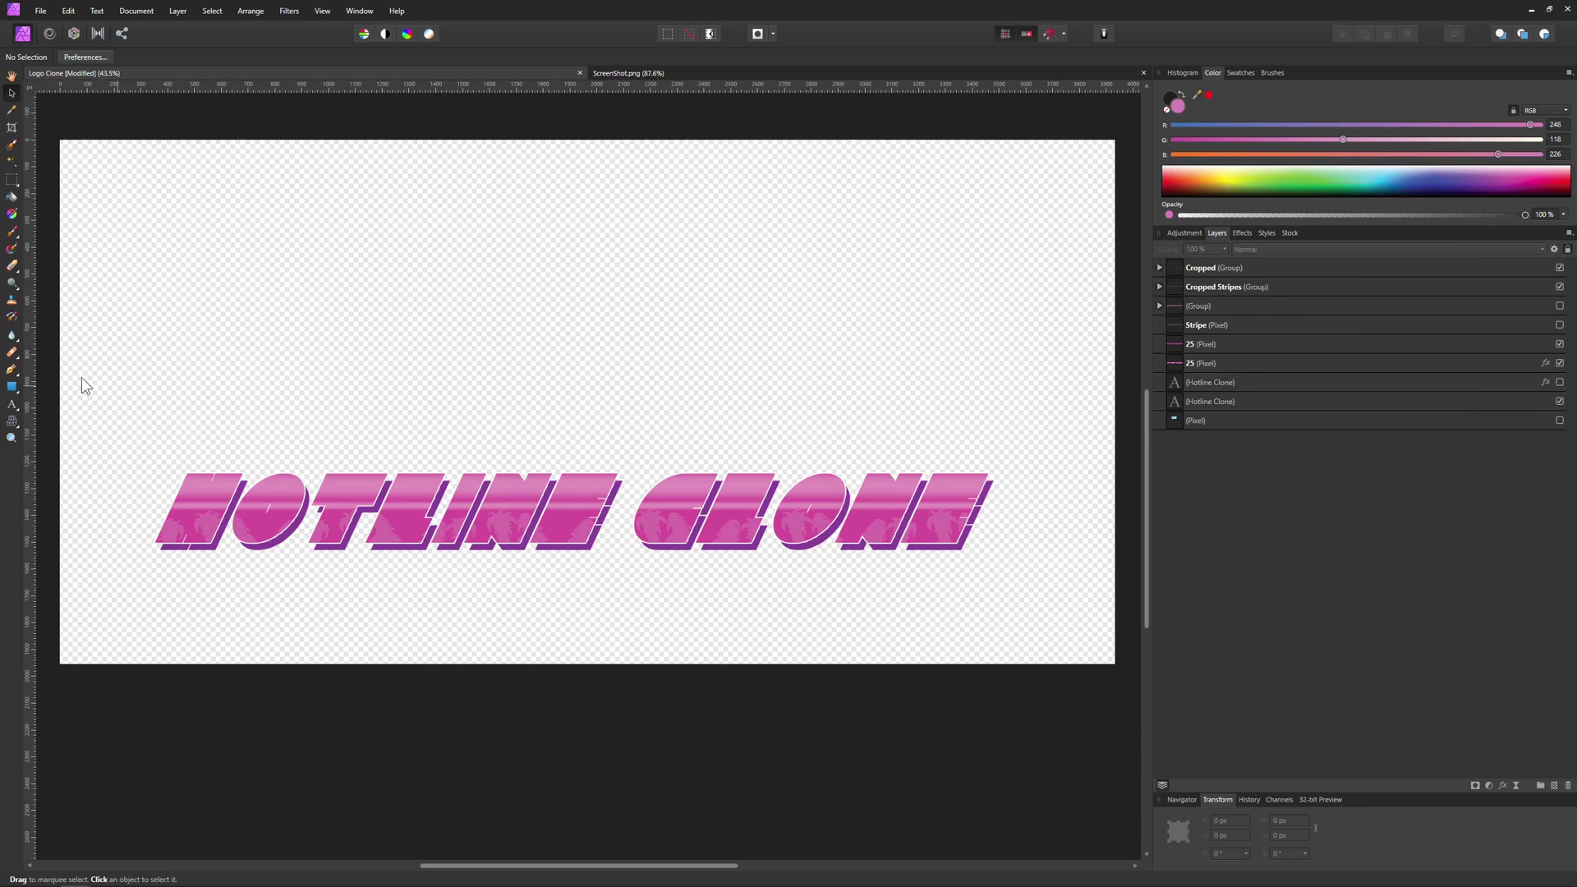
Add art text reading "Hotline Miami" in the empty area above the finished logo and shift it toward the logo
click(17, 402)
click(279, 254)
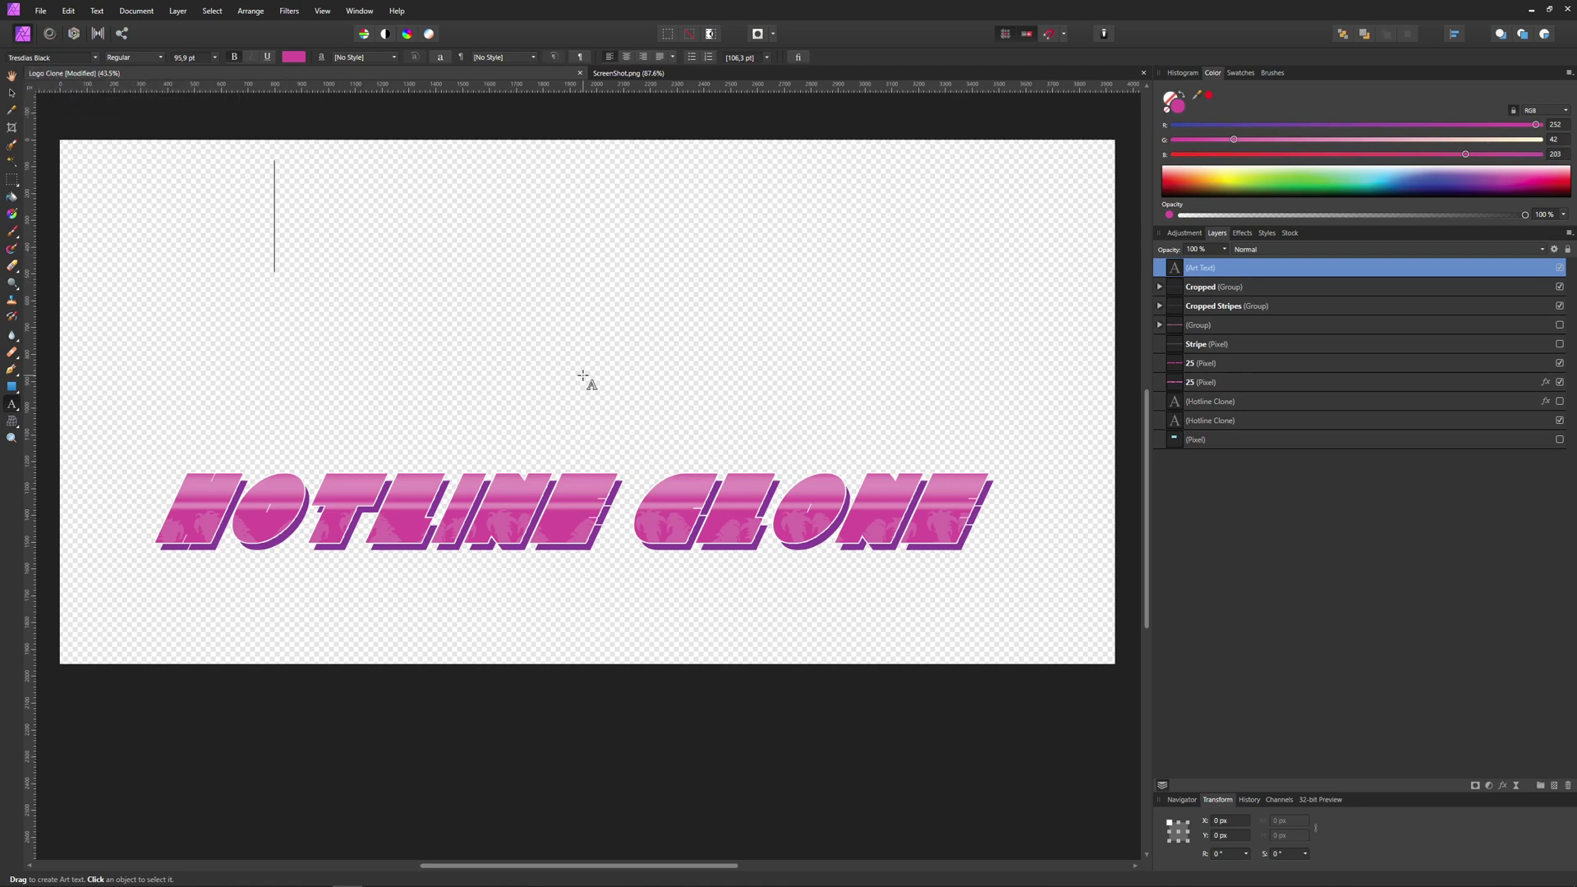
text(HOT)
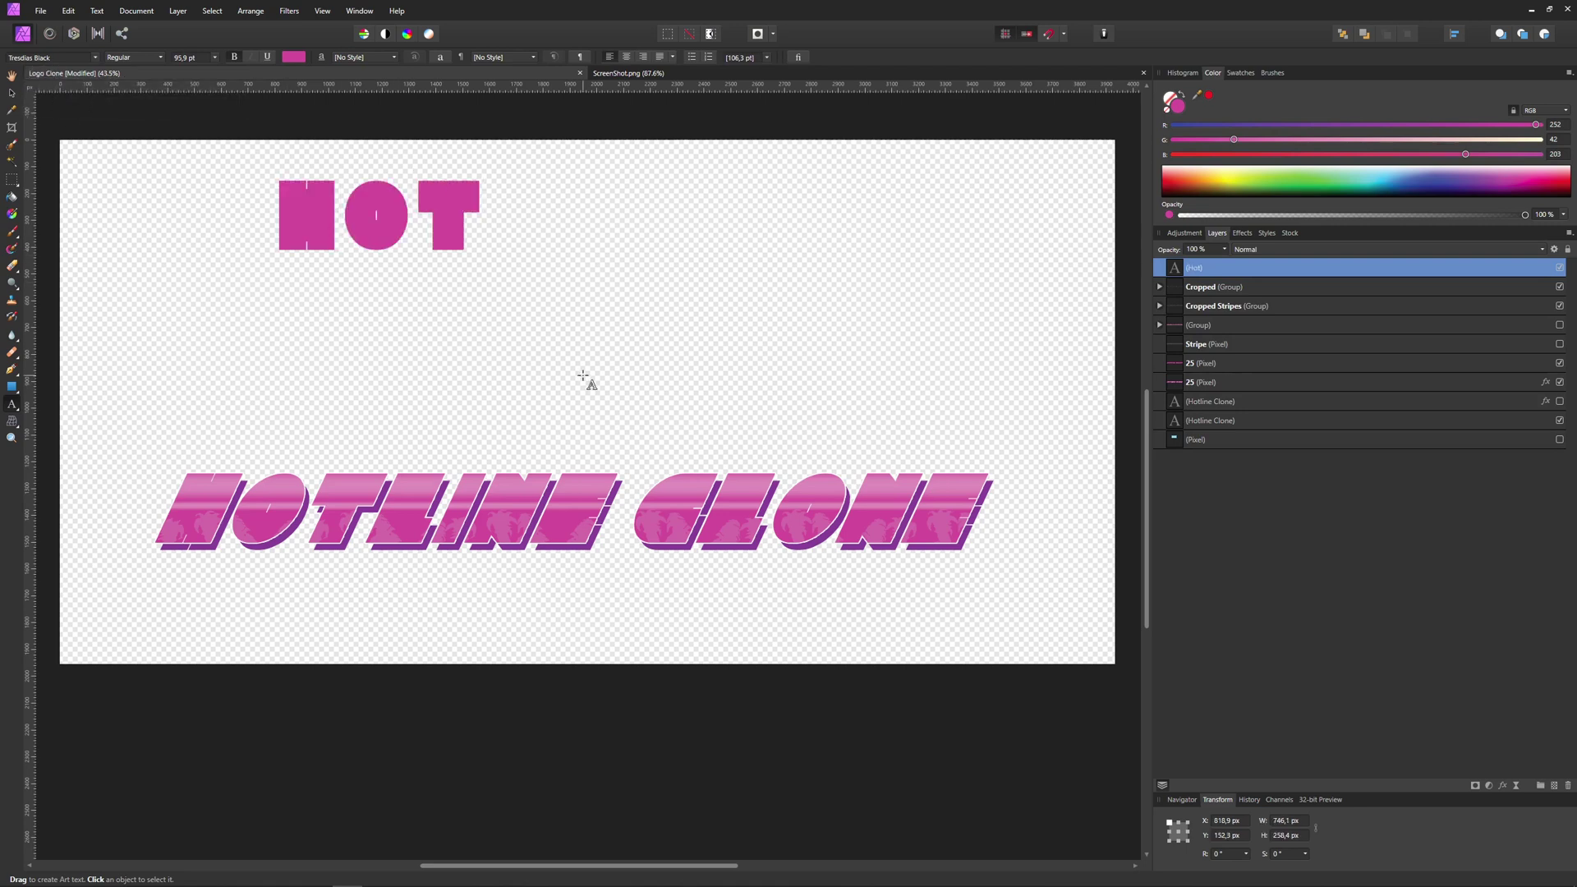
text(LINE Miam)
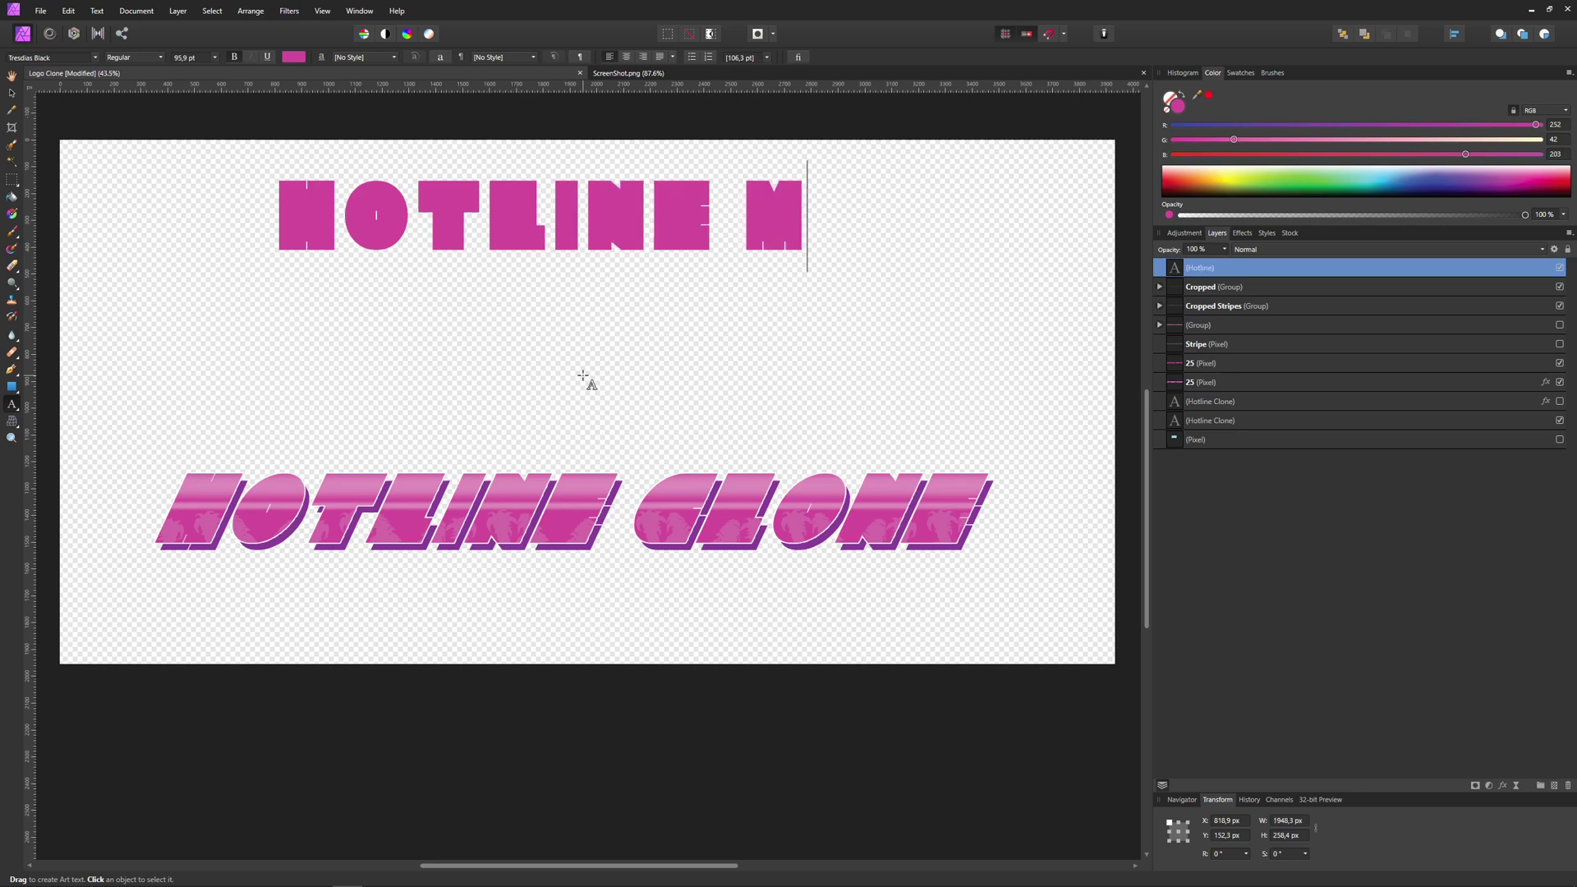
text(i)
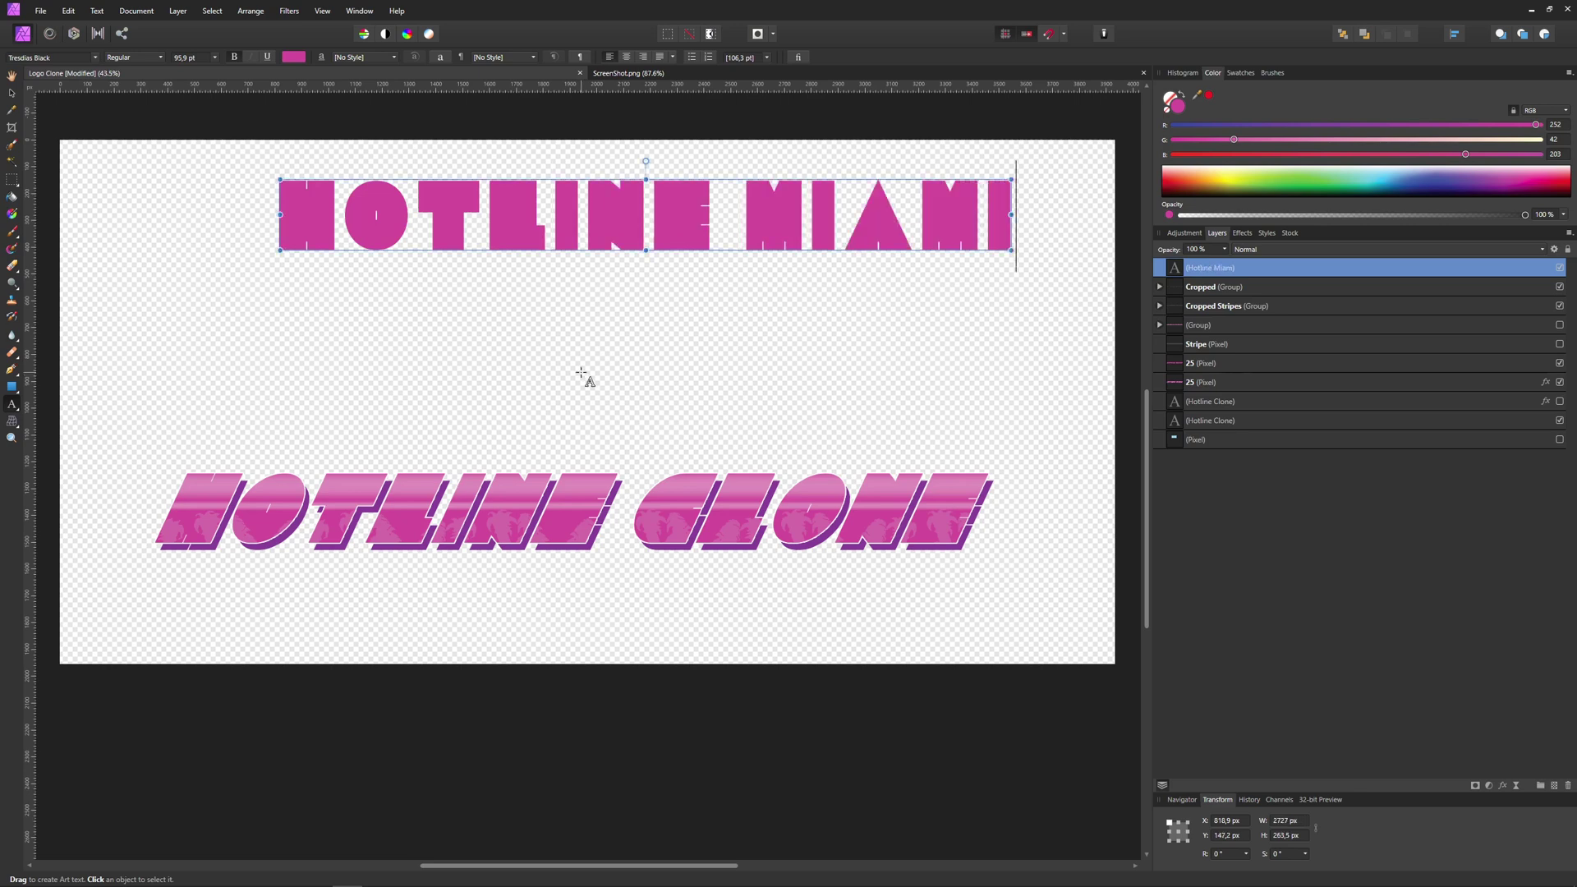
key(Escape)
drag(617, 229, 513, 295)
Replace the word "Miami" in the new art text with "Clone"
click(12, 404)
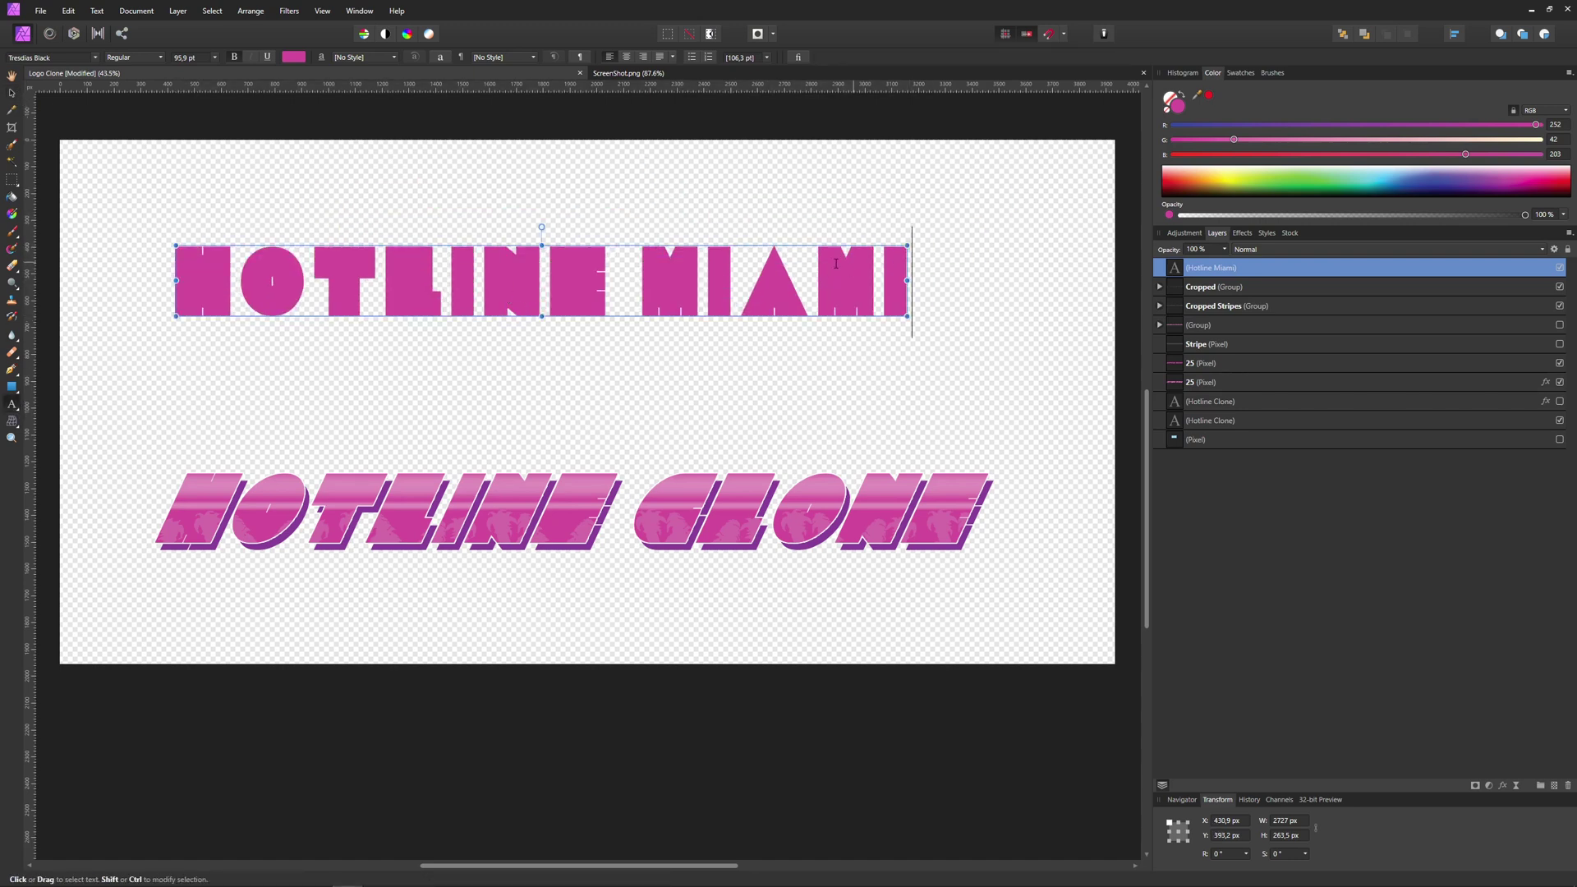
drag(643, 283, 1114, 315)
text(Clne)
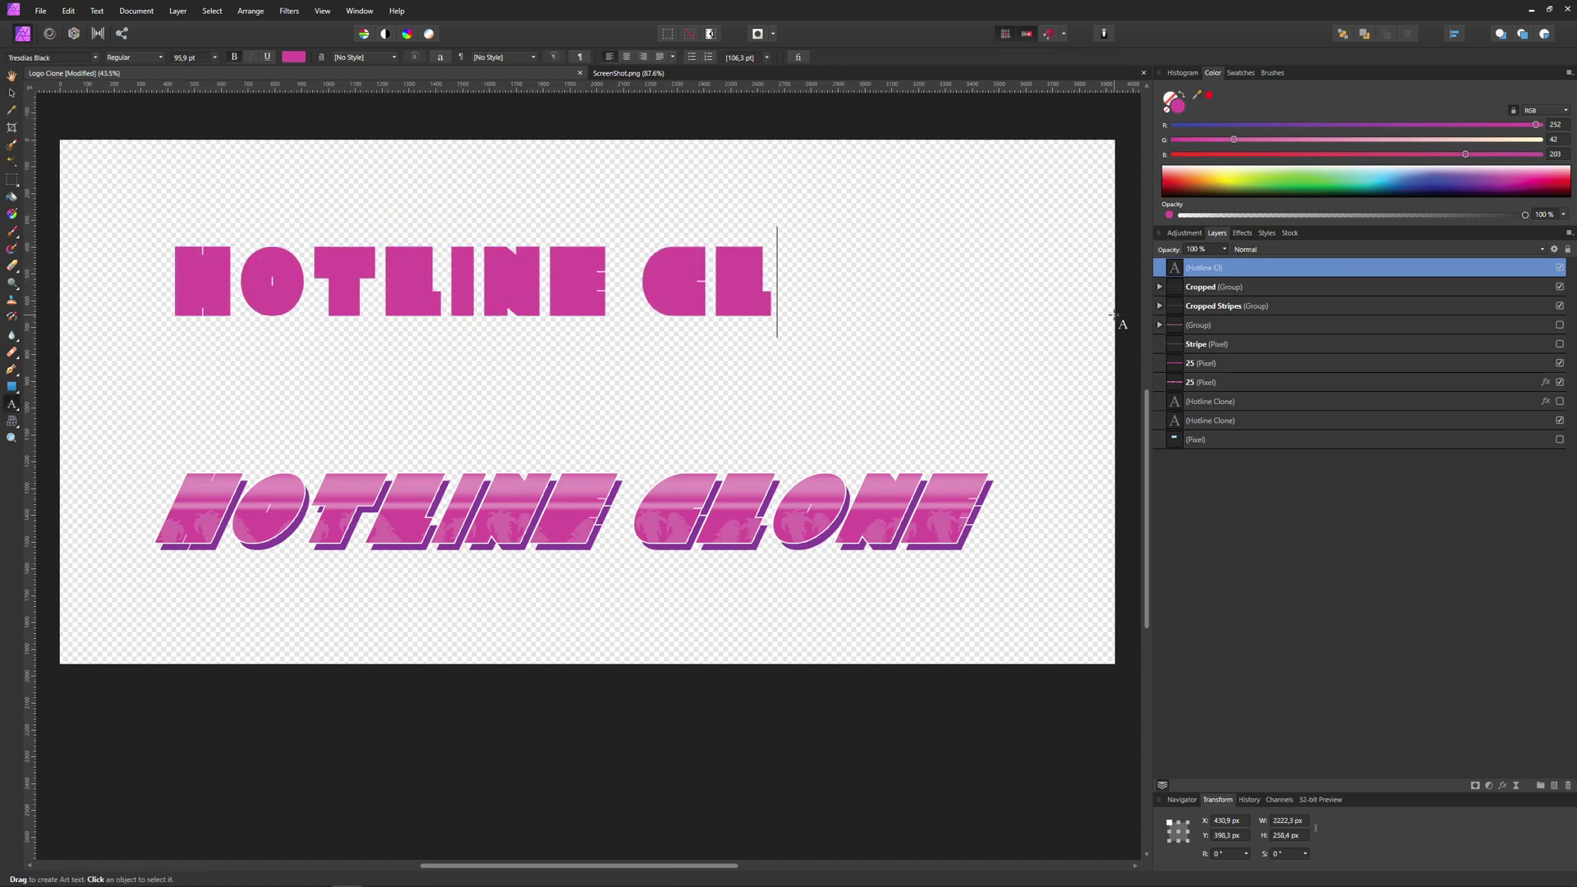
key(BackSpace)
key(BackSpace)
text(ONE)
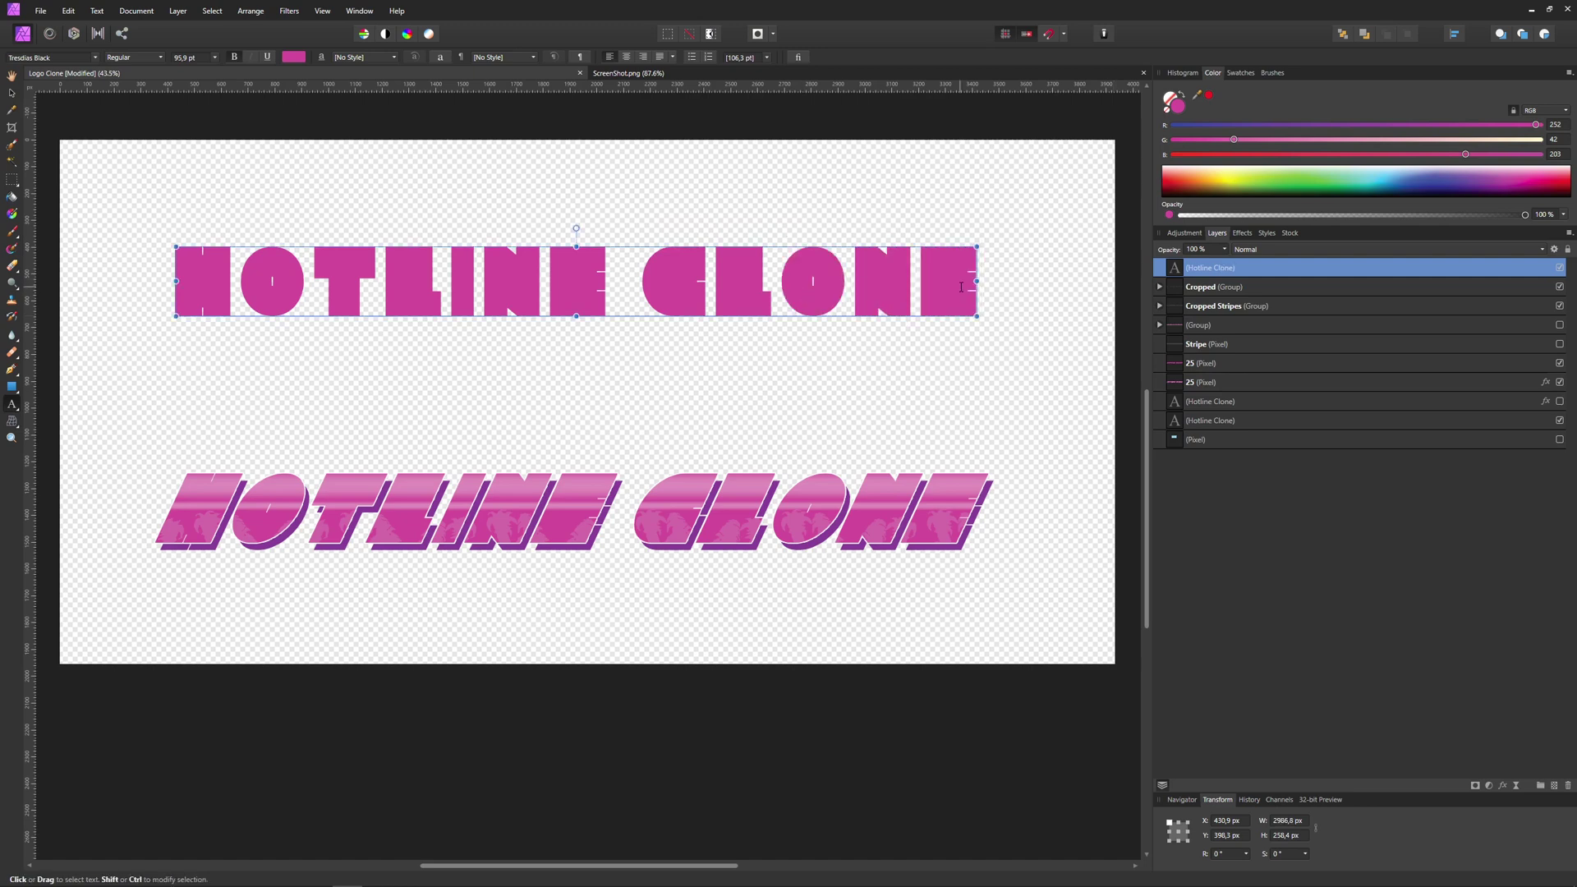
Reposition the new "Hotline Clone" text above the finished logo and shear it to about -19.4°
click(11, 94)
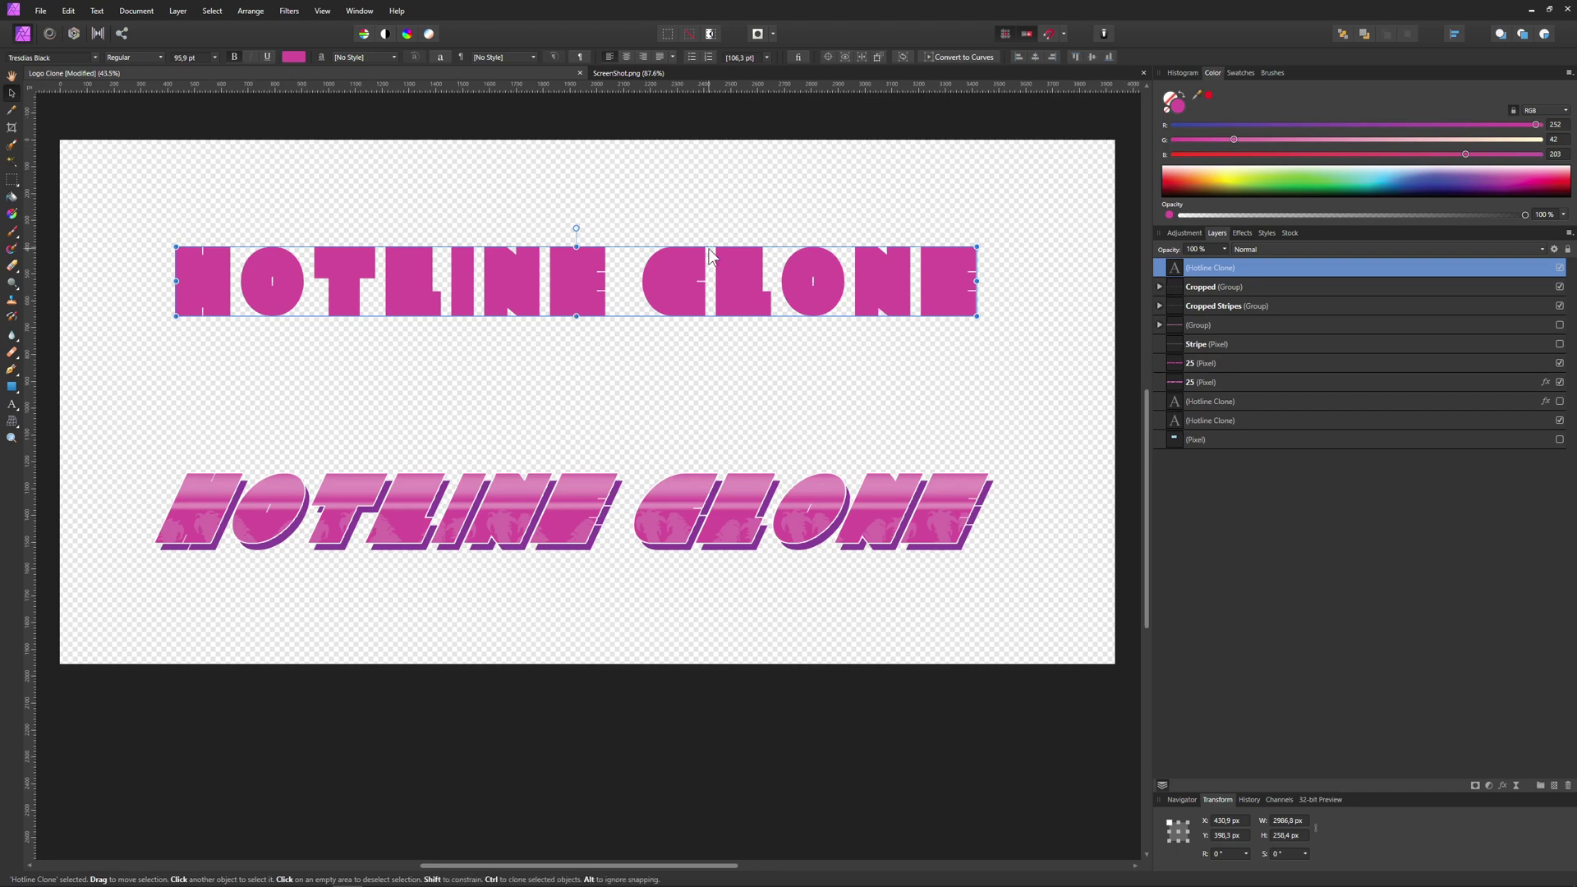
drag(678, 273, 680, 292)
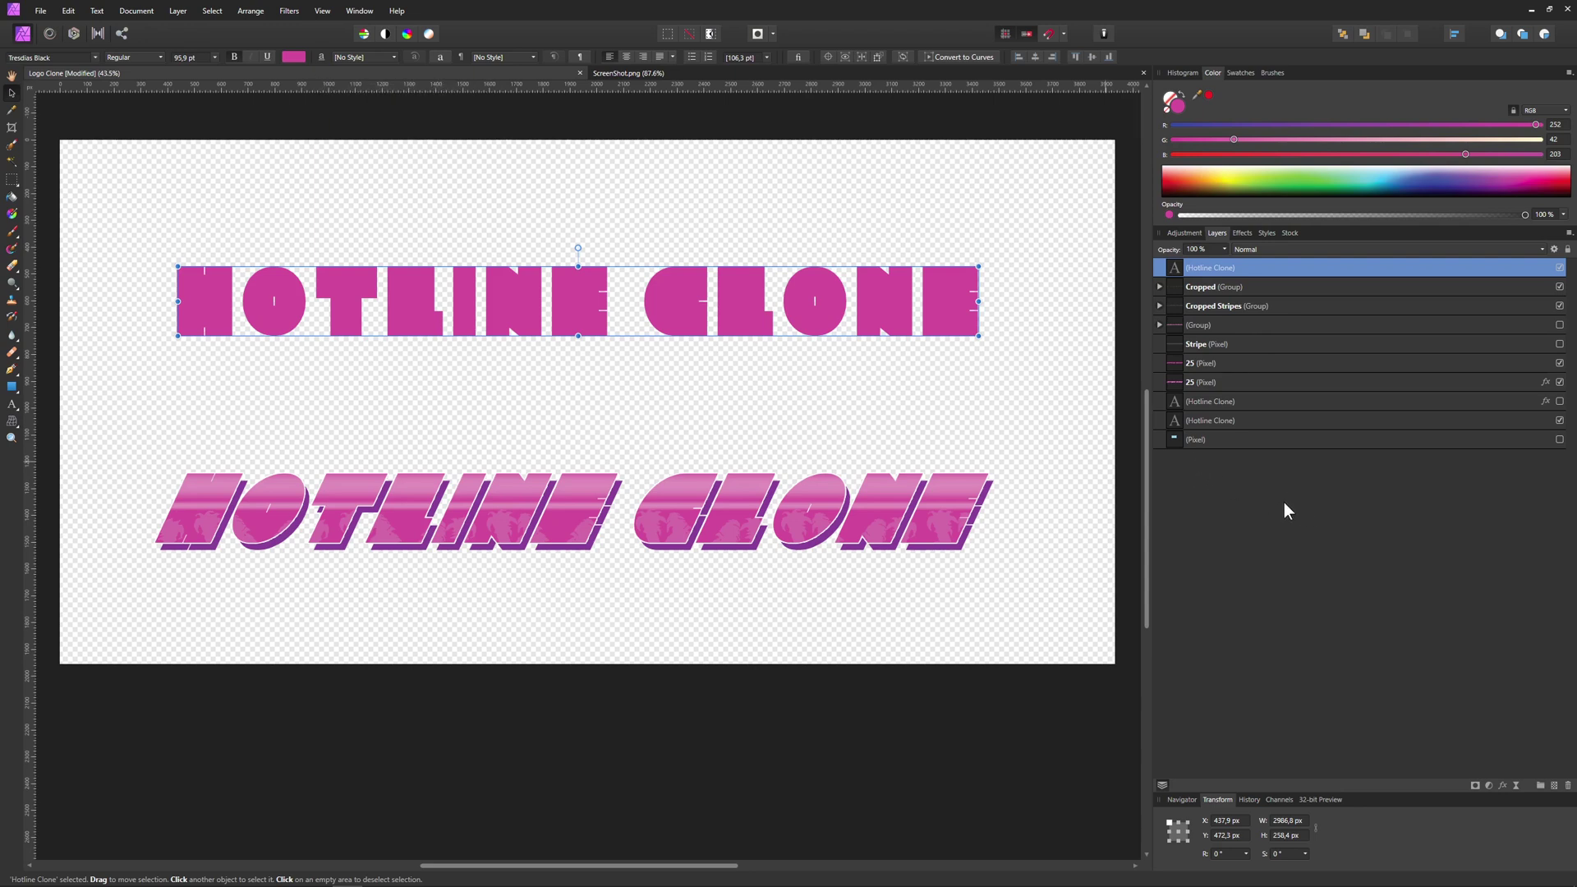
mouse_move(738, 333)
mouse_down()
mouse_move(775, 342)
mouse_move(781, 318)
mouse_move(771, 332)
mouse_up()
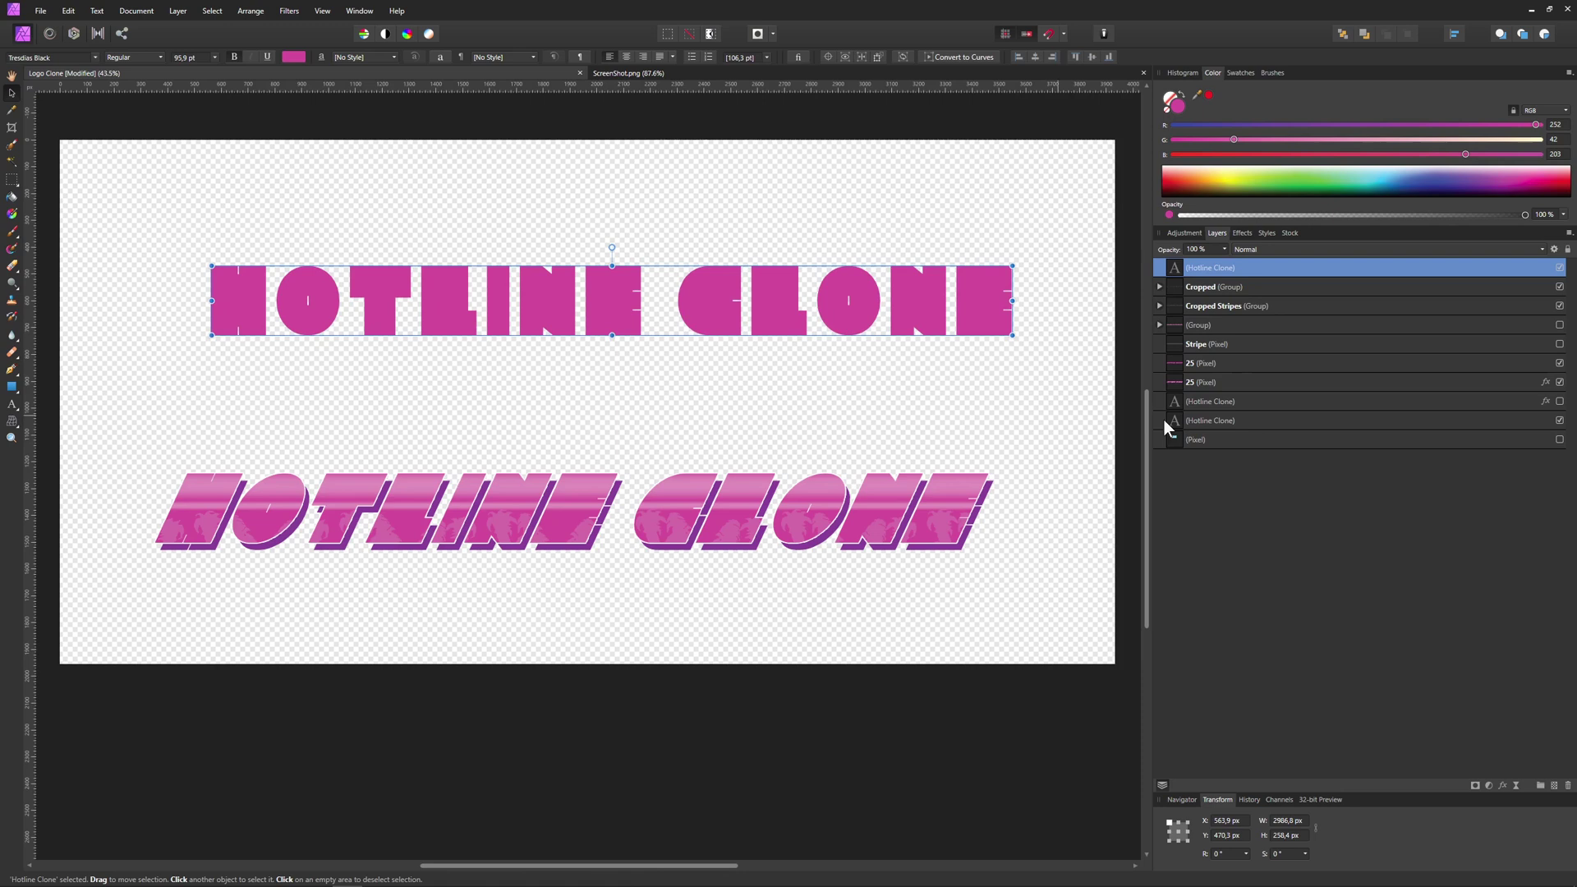
click(1304, 854)
drag(1307, 872, 1296, 868)
mouse_move(646, 328)
mouse_down()
mouse_move(680, 340)
mouse_move(660, 341)
mouse_up()
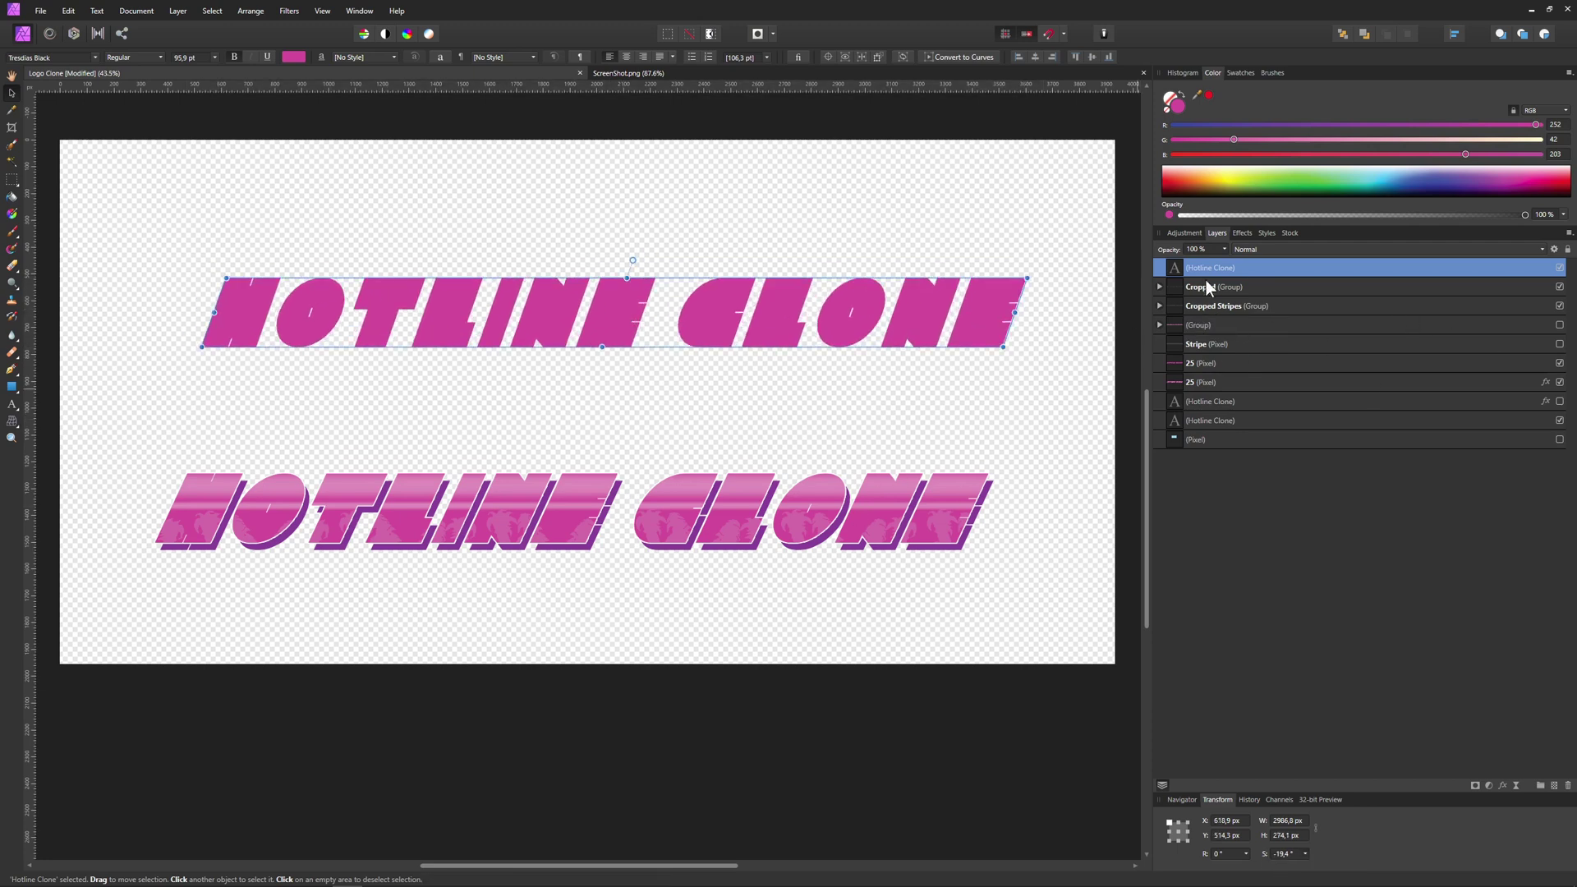
Apply an Outline effect to the sheared text in white with a radius of about 11.4 px
click(1241, 233)
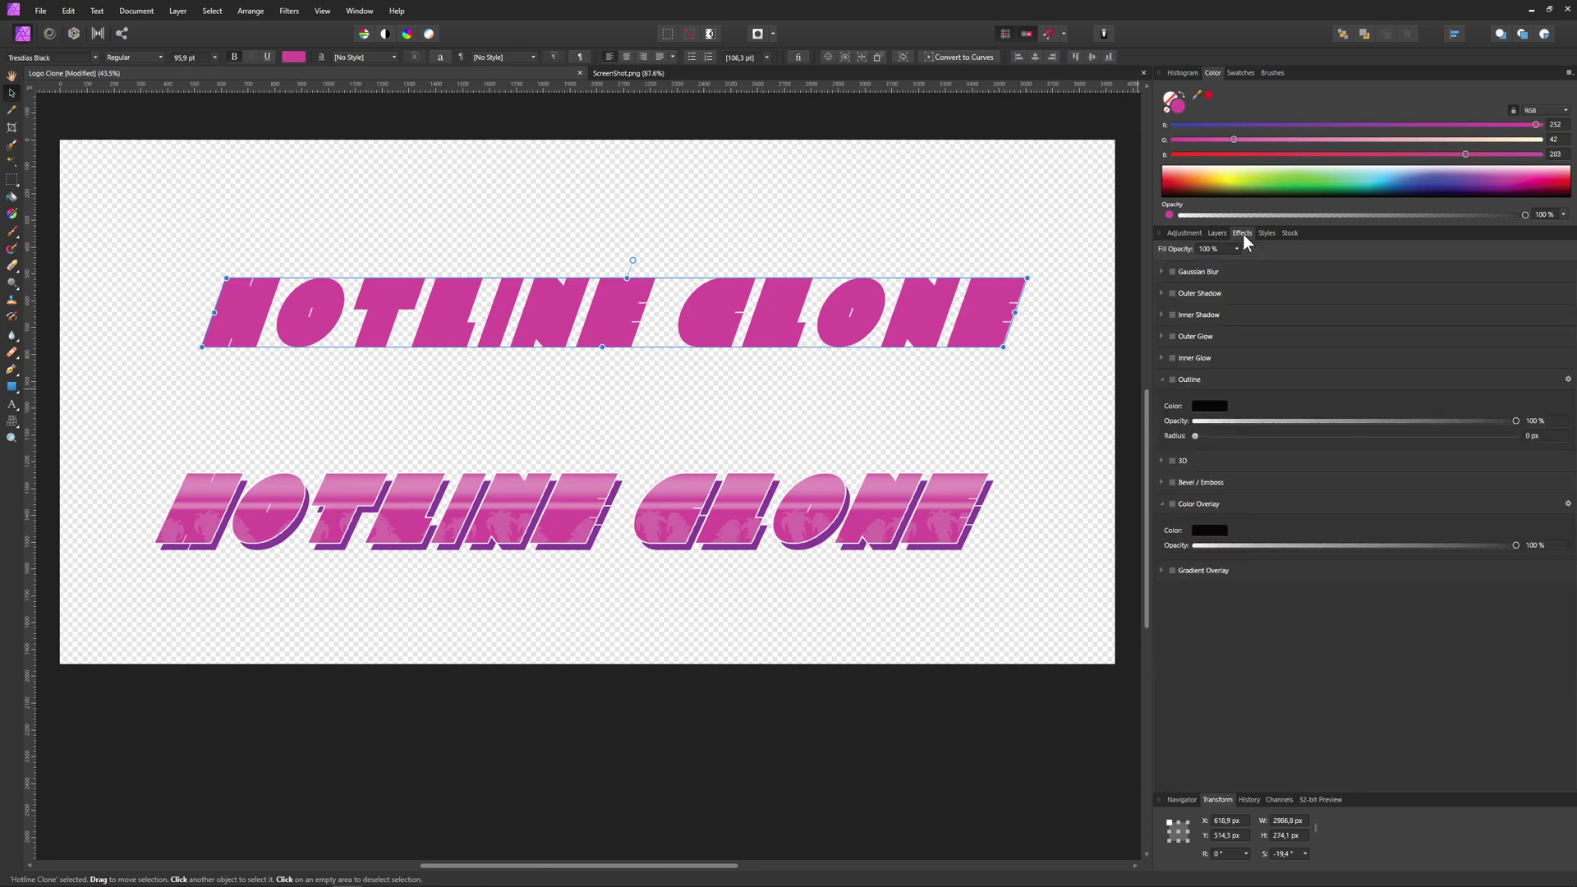
click(1161, 382)
click(1161, 381)
click(1205, 407)
drag(1183, 493, 1139, 489)
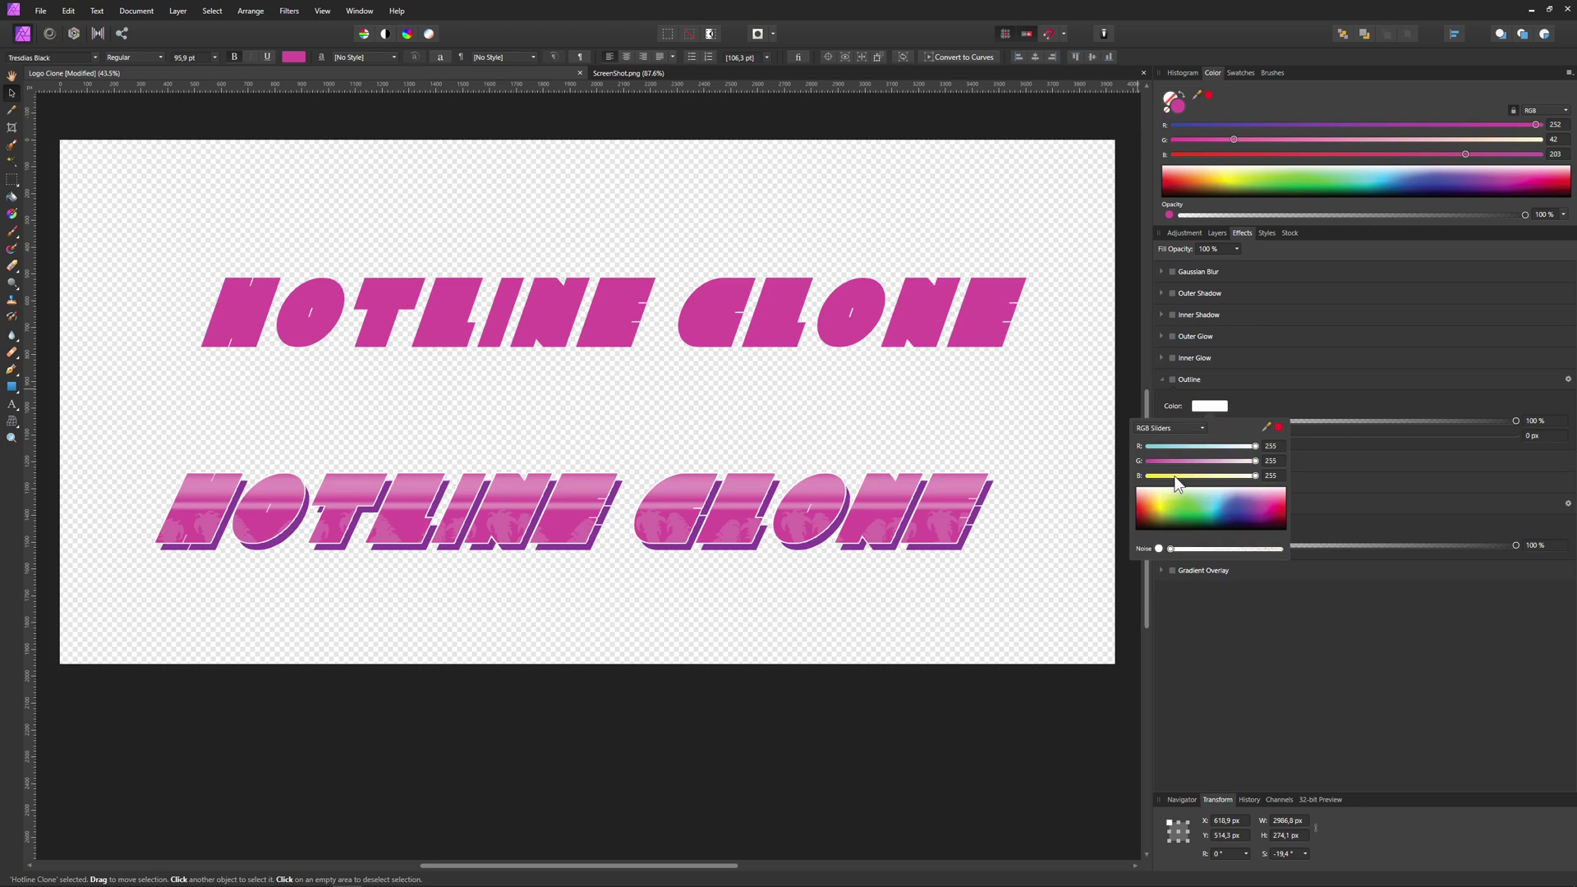
drag(1194, 435, 1204, 436)
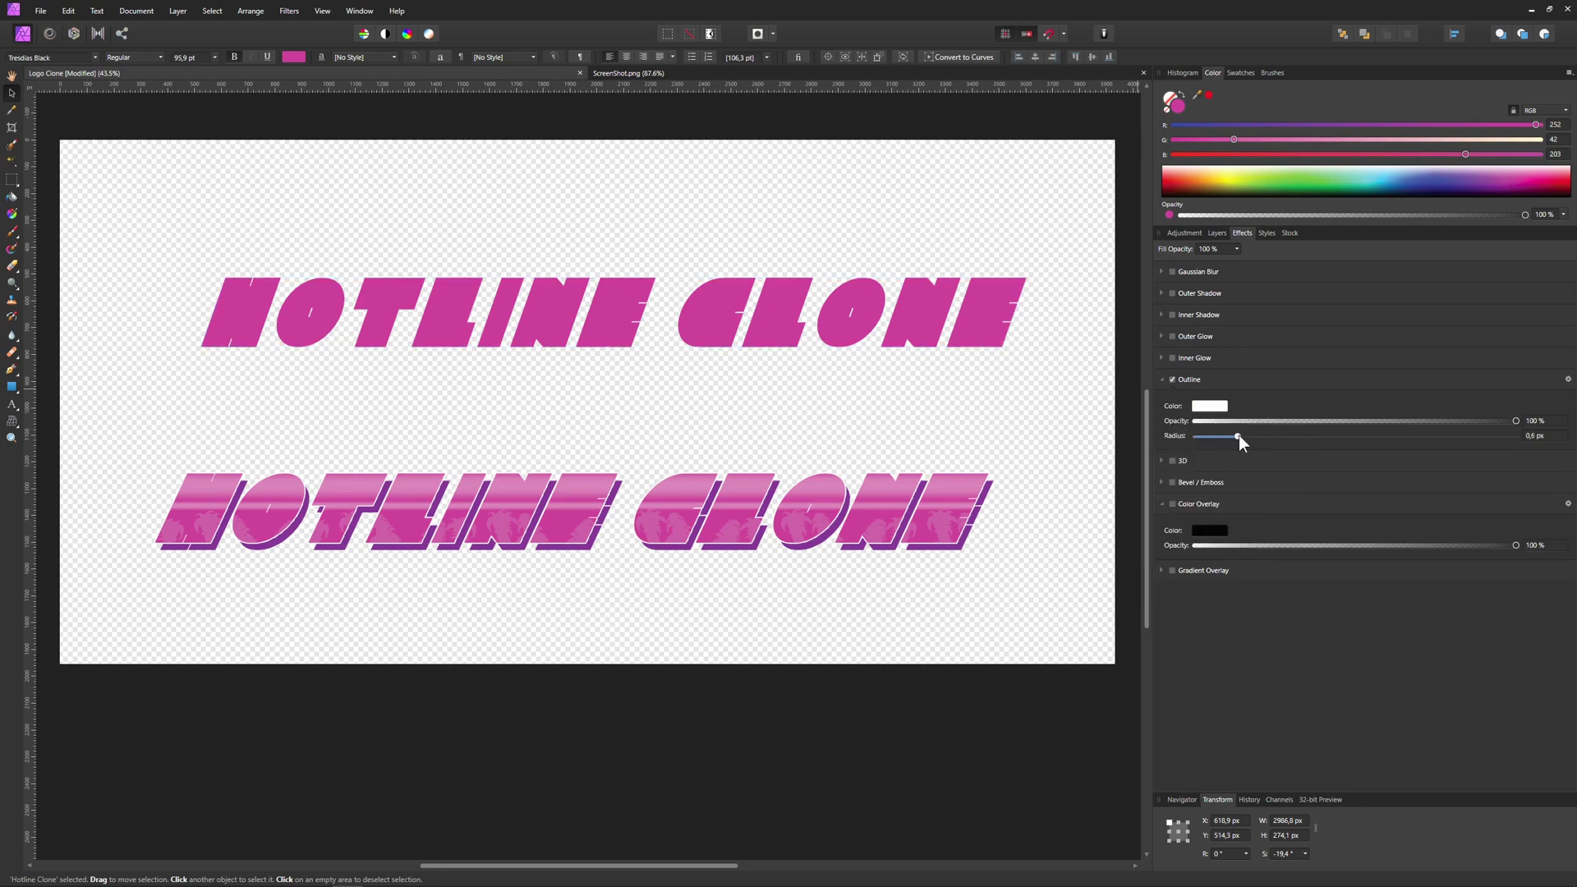
drag(1256, 437, 1258, 436)
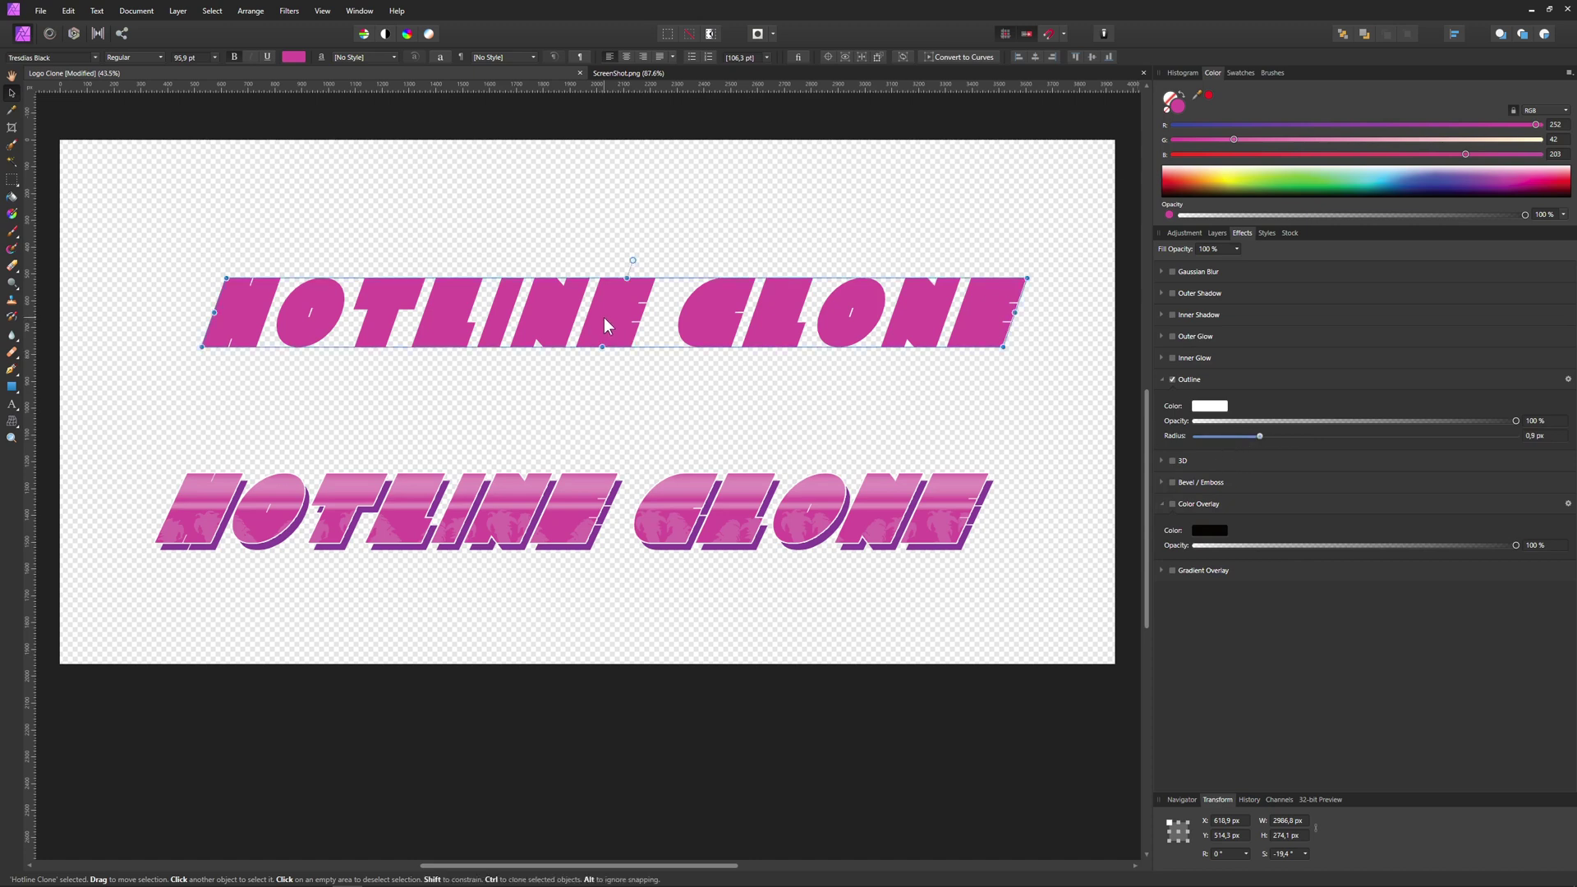
drag(1259, 436, 1337, 436)
Duplicate the outlined text just below itself and recolour the copy with the purple sampled from the finished logo's shadow
mouse_move(721, 316)
mouse_down()
mouse_move(710, 292)
mouse_move(695, 393)
mouse_up()
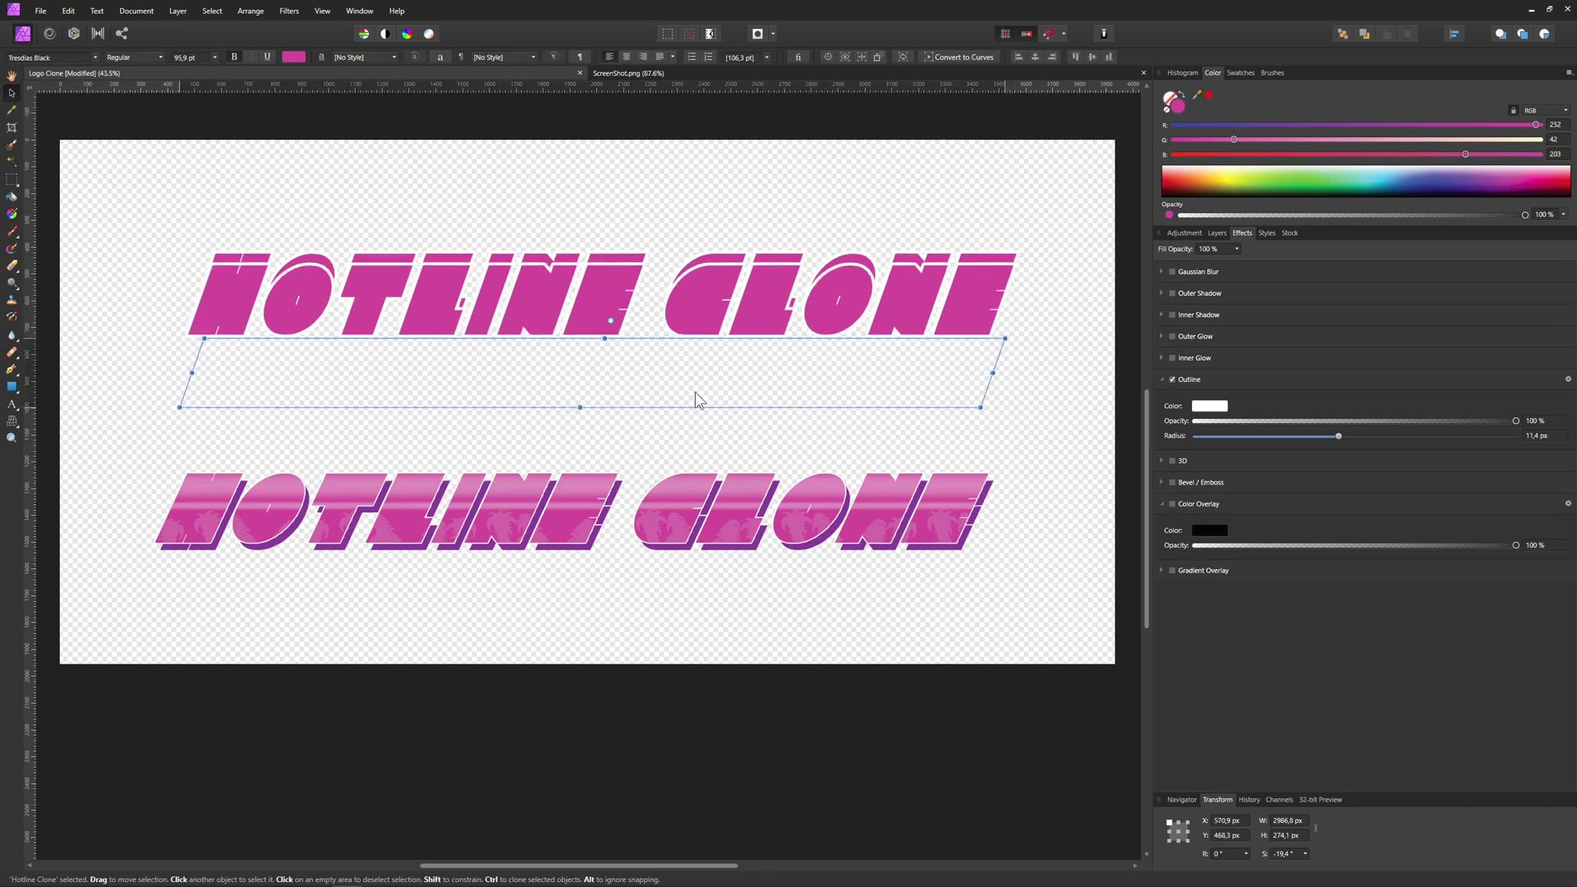
click(12, 109)
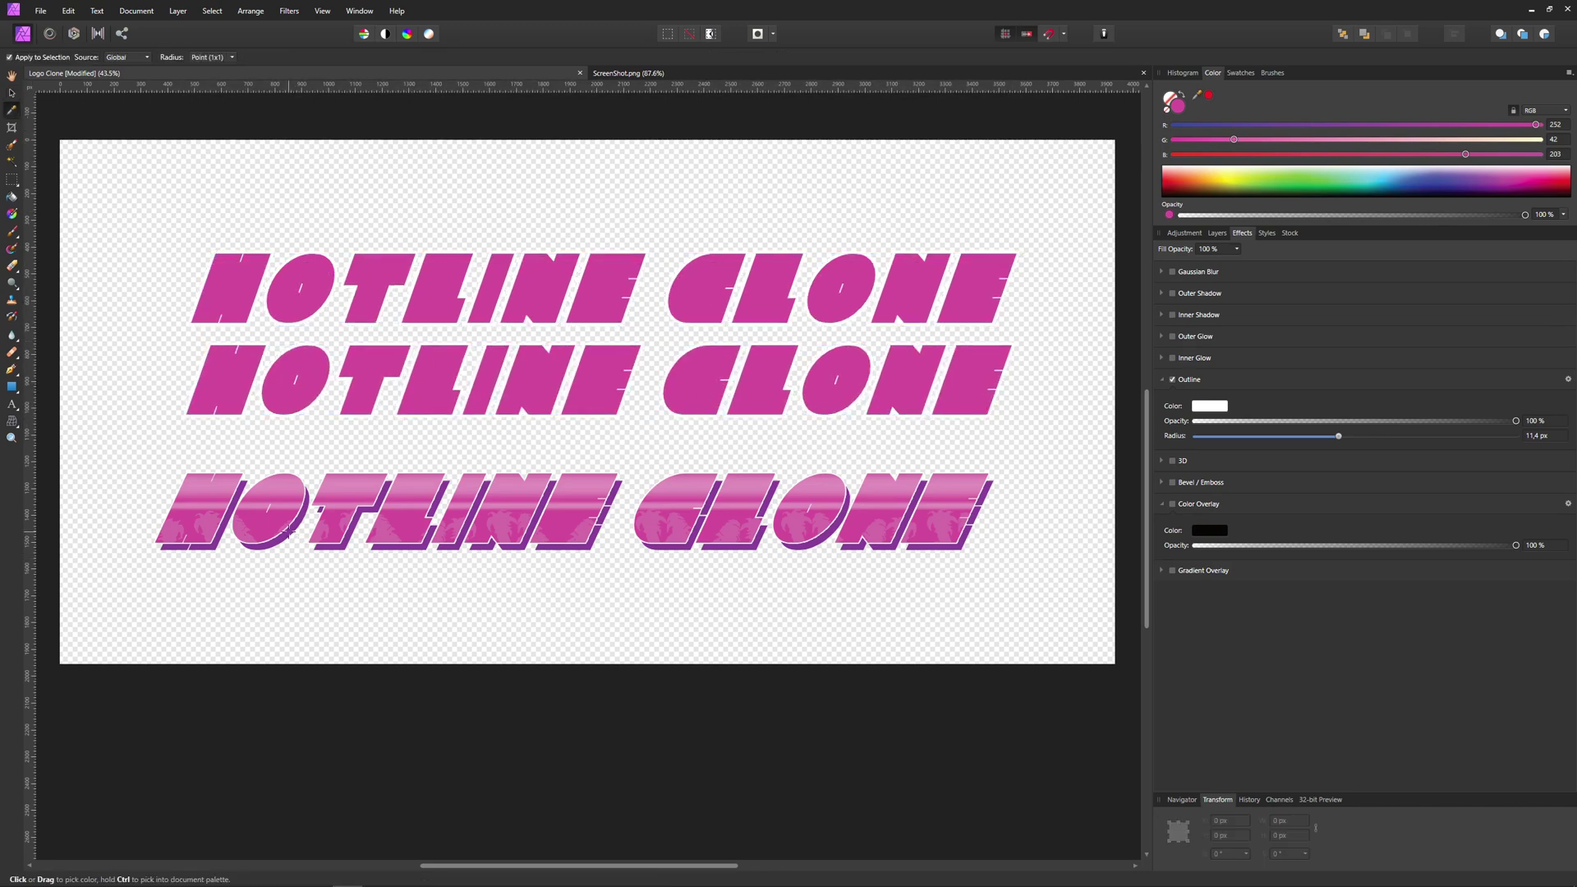
click(289, 530)
click(11, 92)
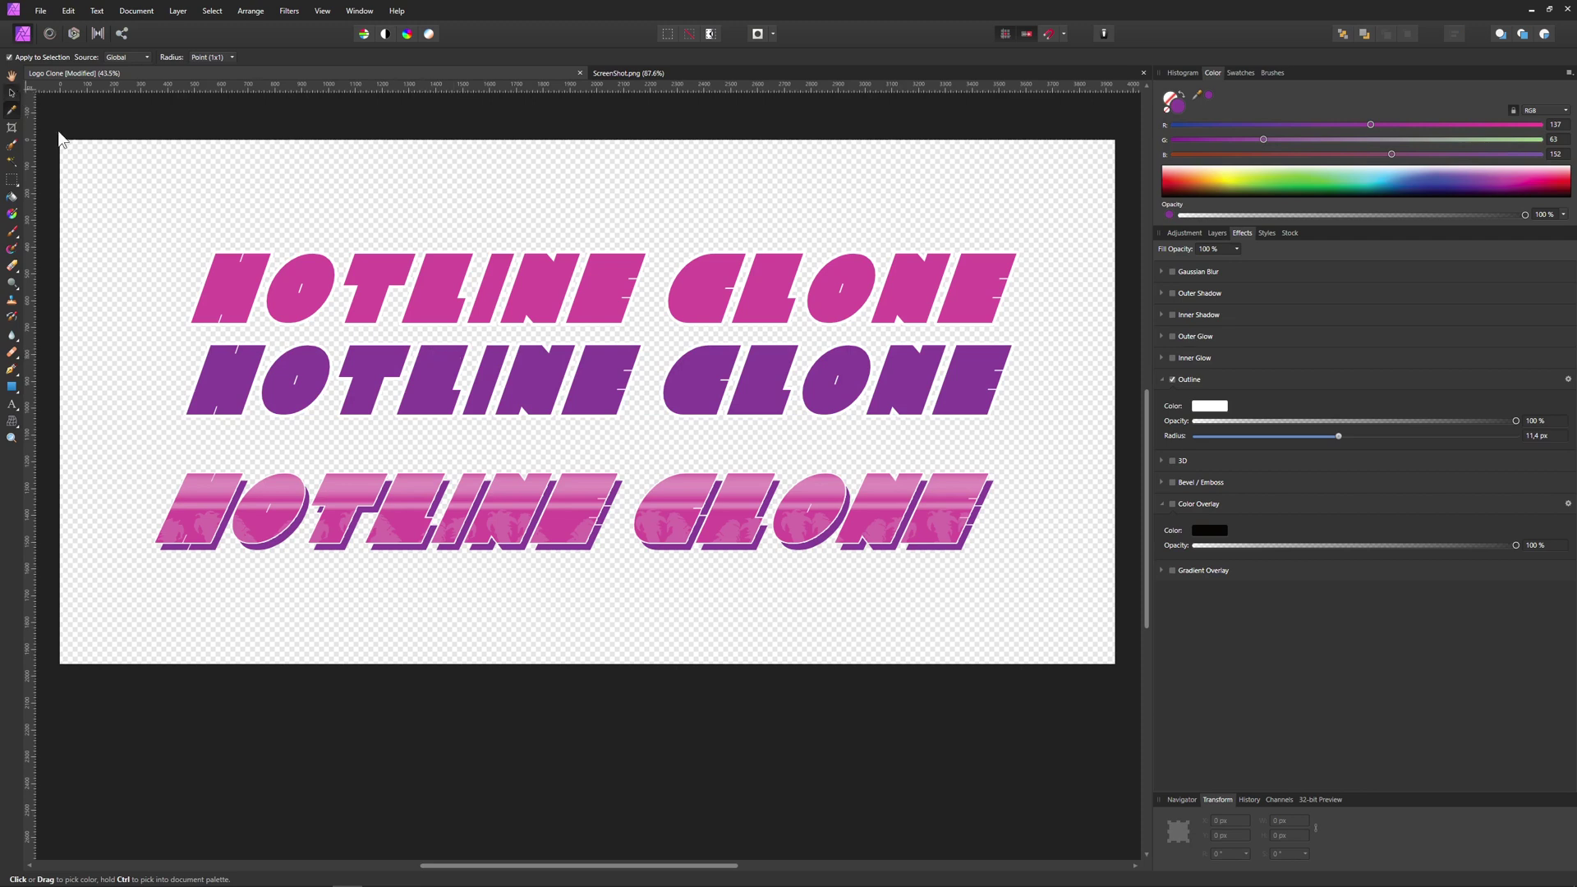
Turn off the purple copy's outline and stack the copy behind the outlined pink text, slightly lower
click(1173, 379)
drag(760, 394, 758, 301)
click(1216, 234)
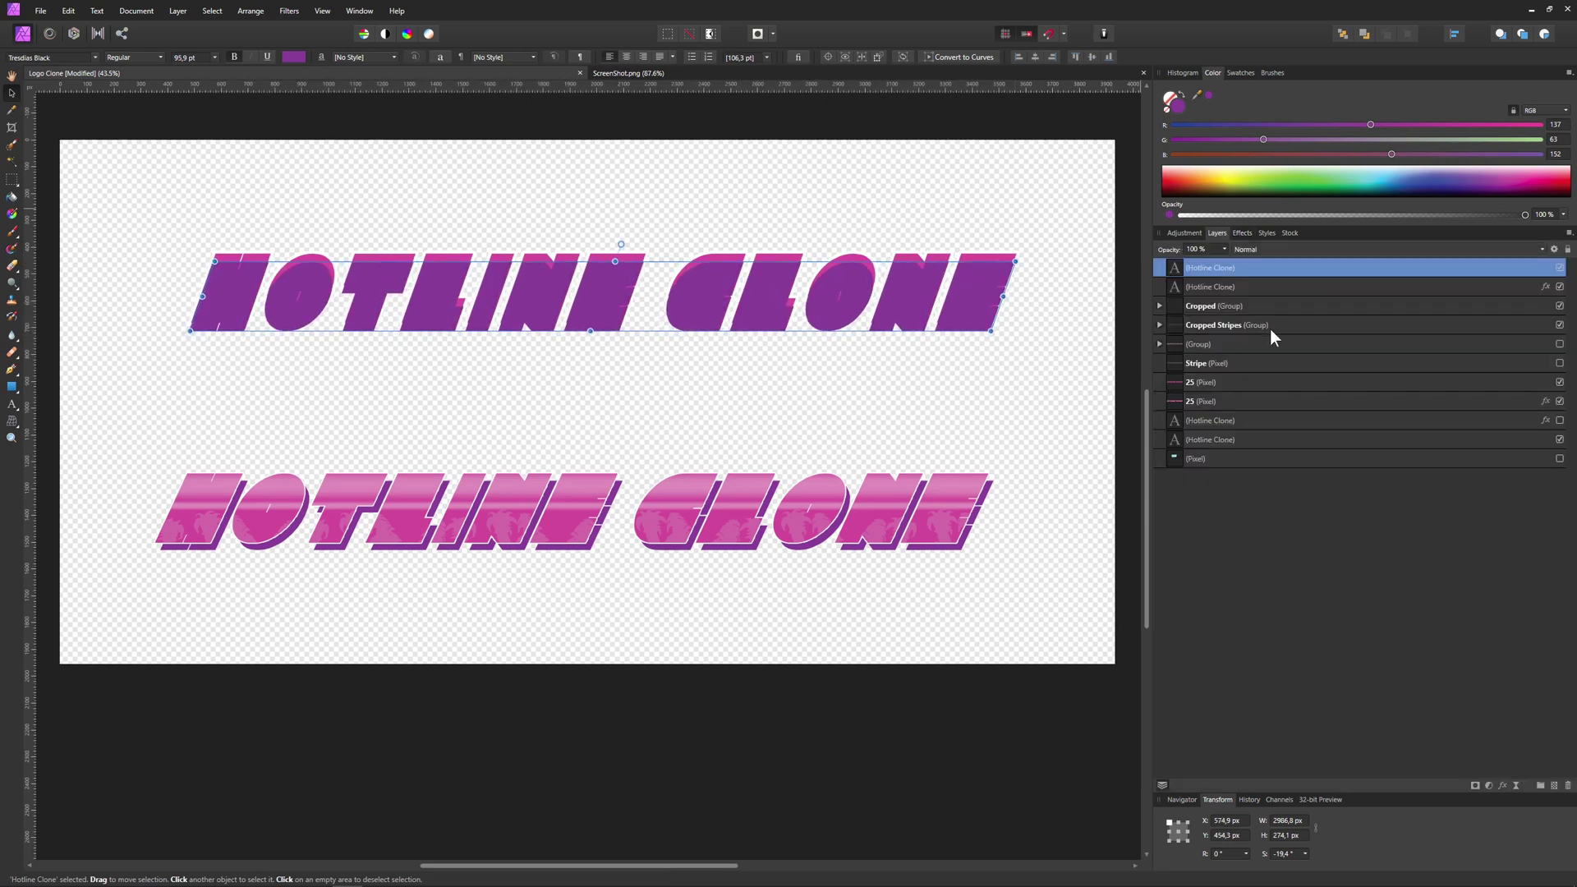
drag(1214, 274, 1220, 297)
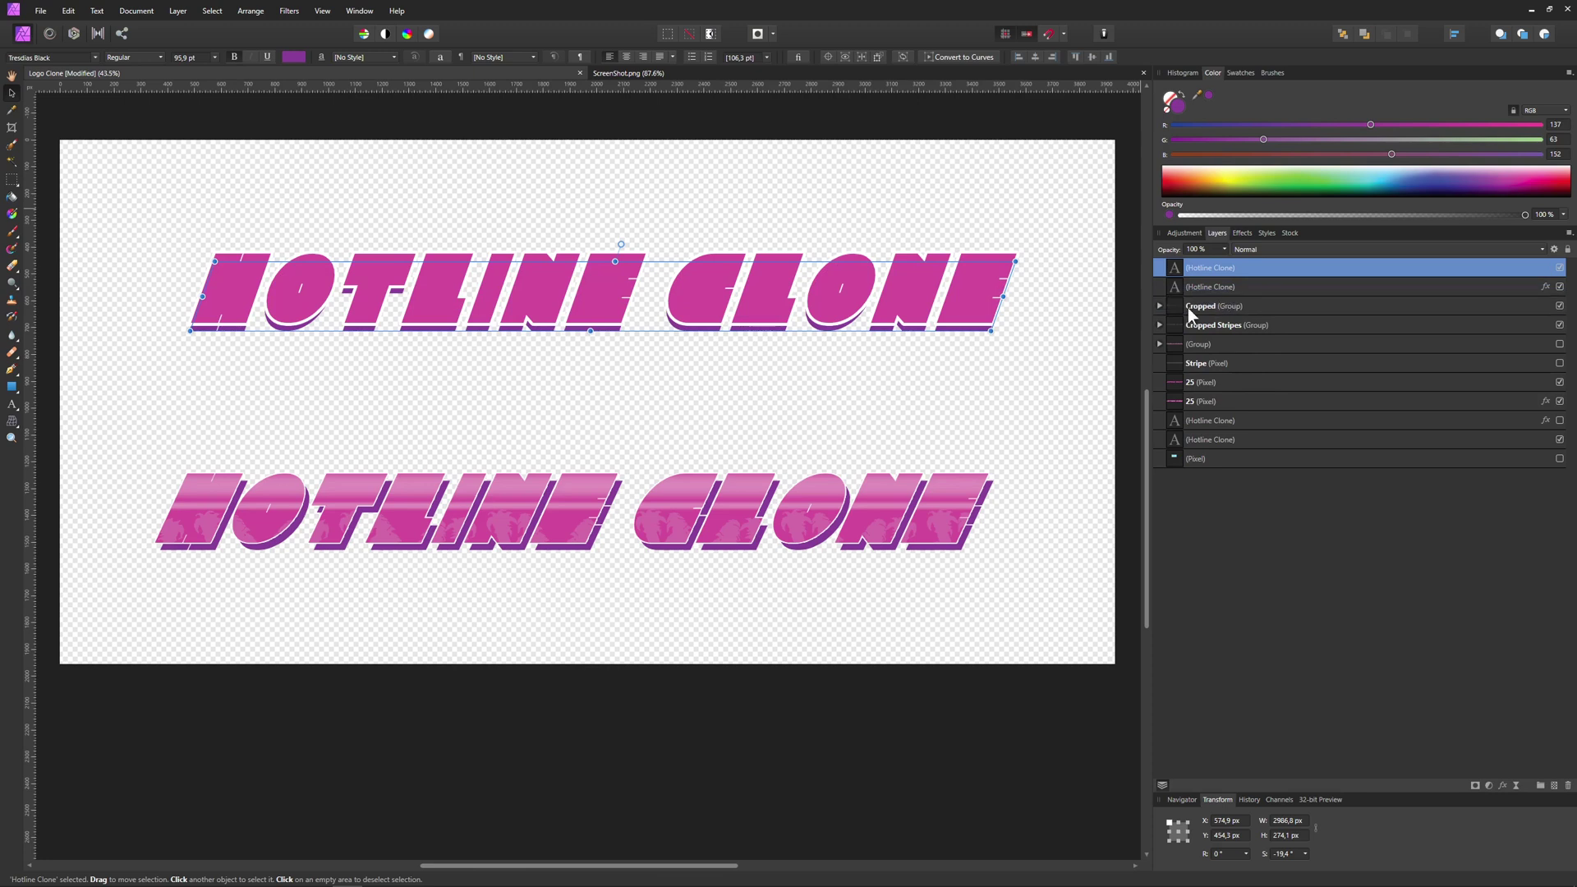
Nudge the purple copy right and slightly down to about X 604.9 px, Y 457.3 px as an offset shadow
key(Right)
key(Right)
key(Right)
key(Right)
key(Right)
key(Right)
key(Right)
key(Right)
key(Right)
key(Right)
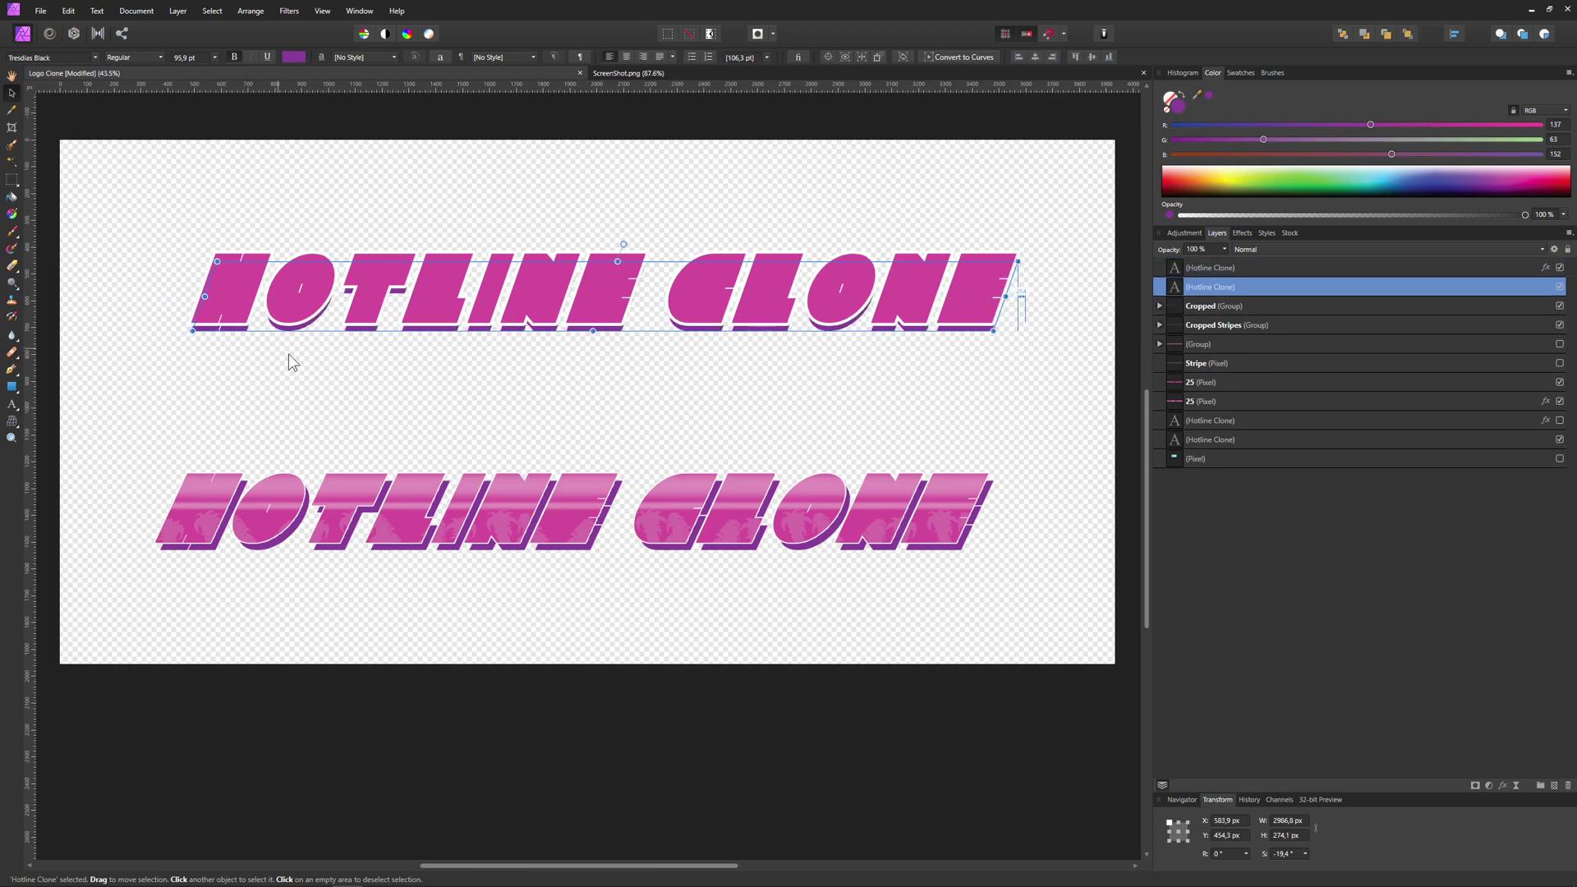
key(Right)
key(Right)
key(Right)
key(Right)
key(Right)
key(Right)
key(Right)
key(Right)
key(Right)
key(Right)
key(Right)
key(Right)
key(Right)
key(Down)
key(Down)
key(Down)
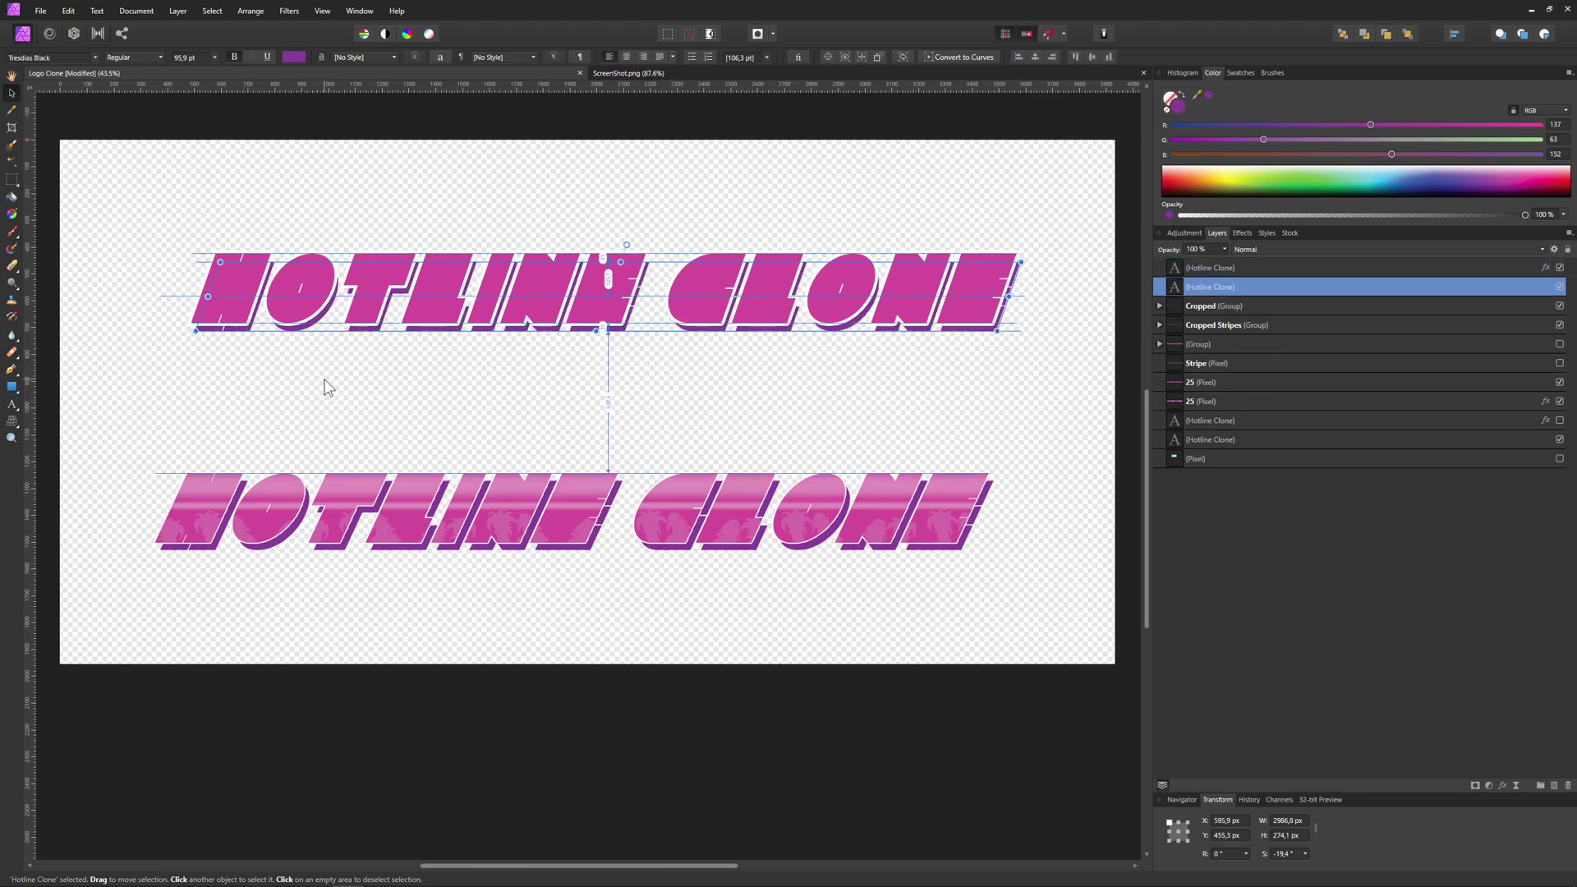
key(Right)
key(Right)
key(Right)
key(Right)
key(Right)
key(Right)
key(Right)
key(Down)
key(Down)
key(Up)
key(Up)
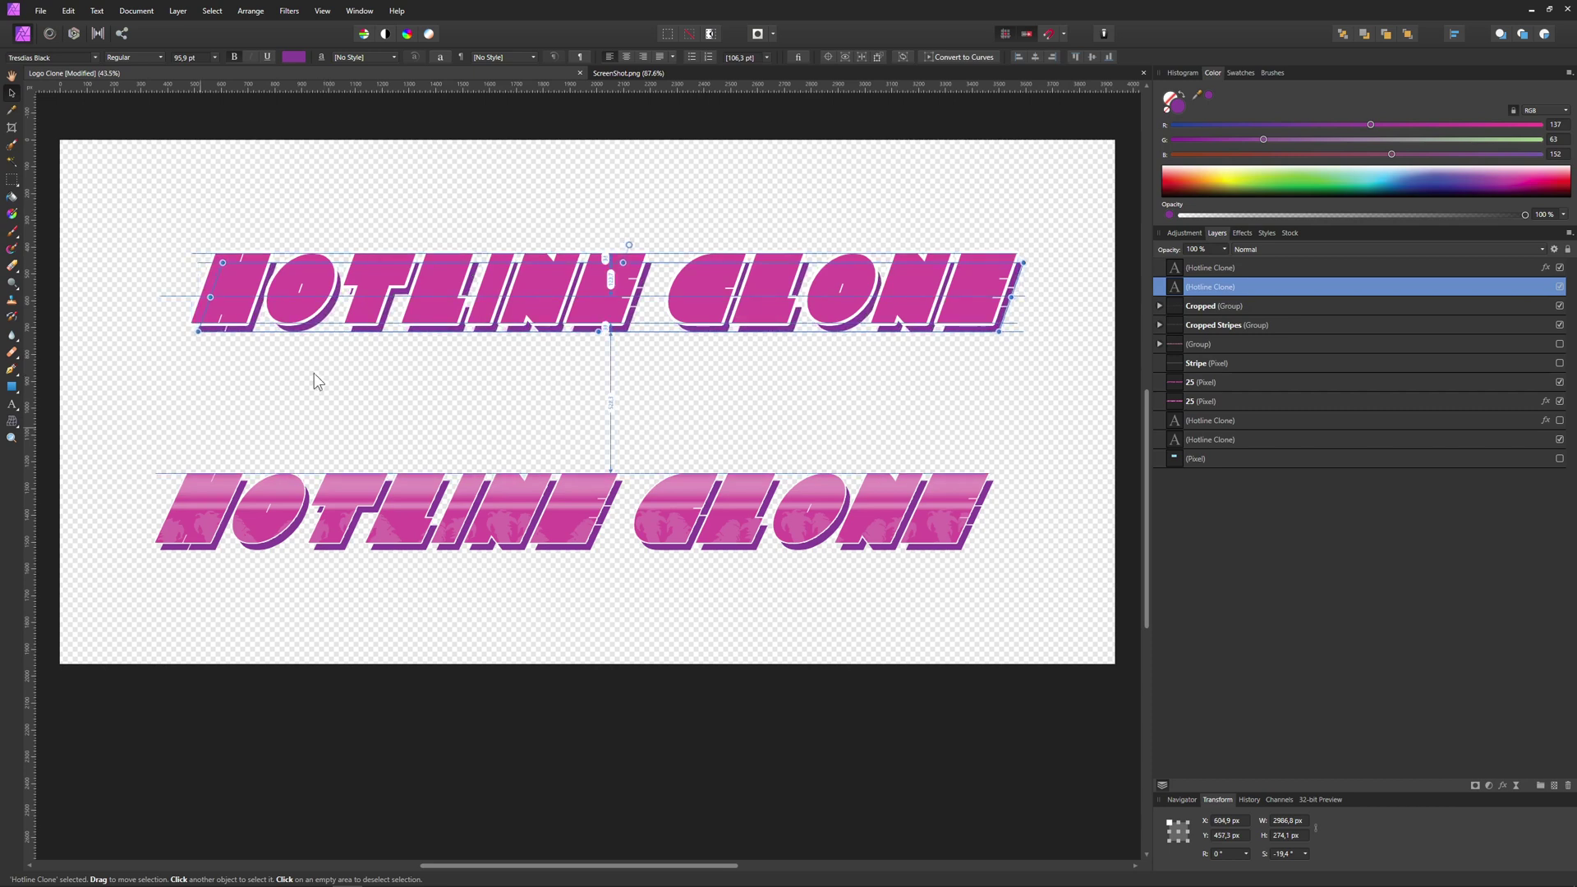
Reduce the pink text's white outline radius to about 3.5 px
click(302, 308)
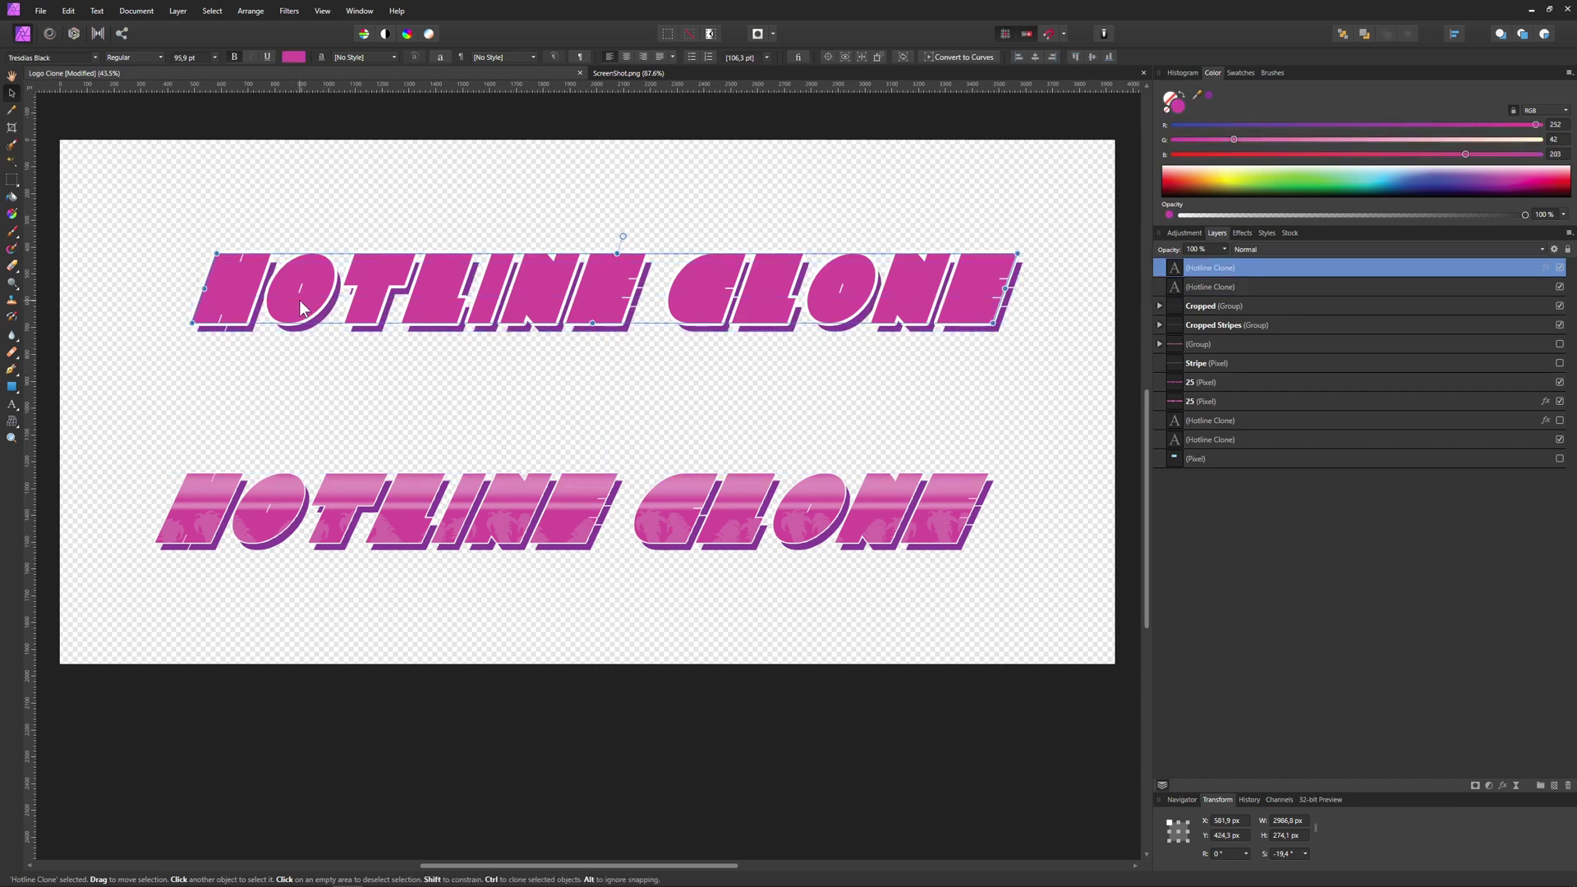
click(1241, 233)
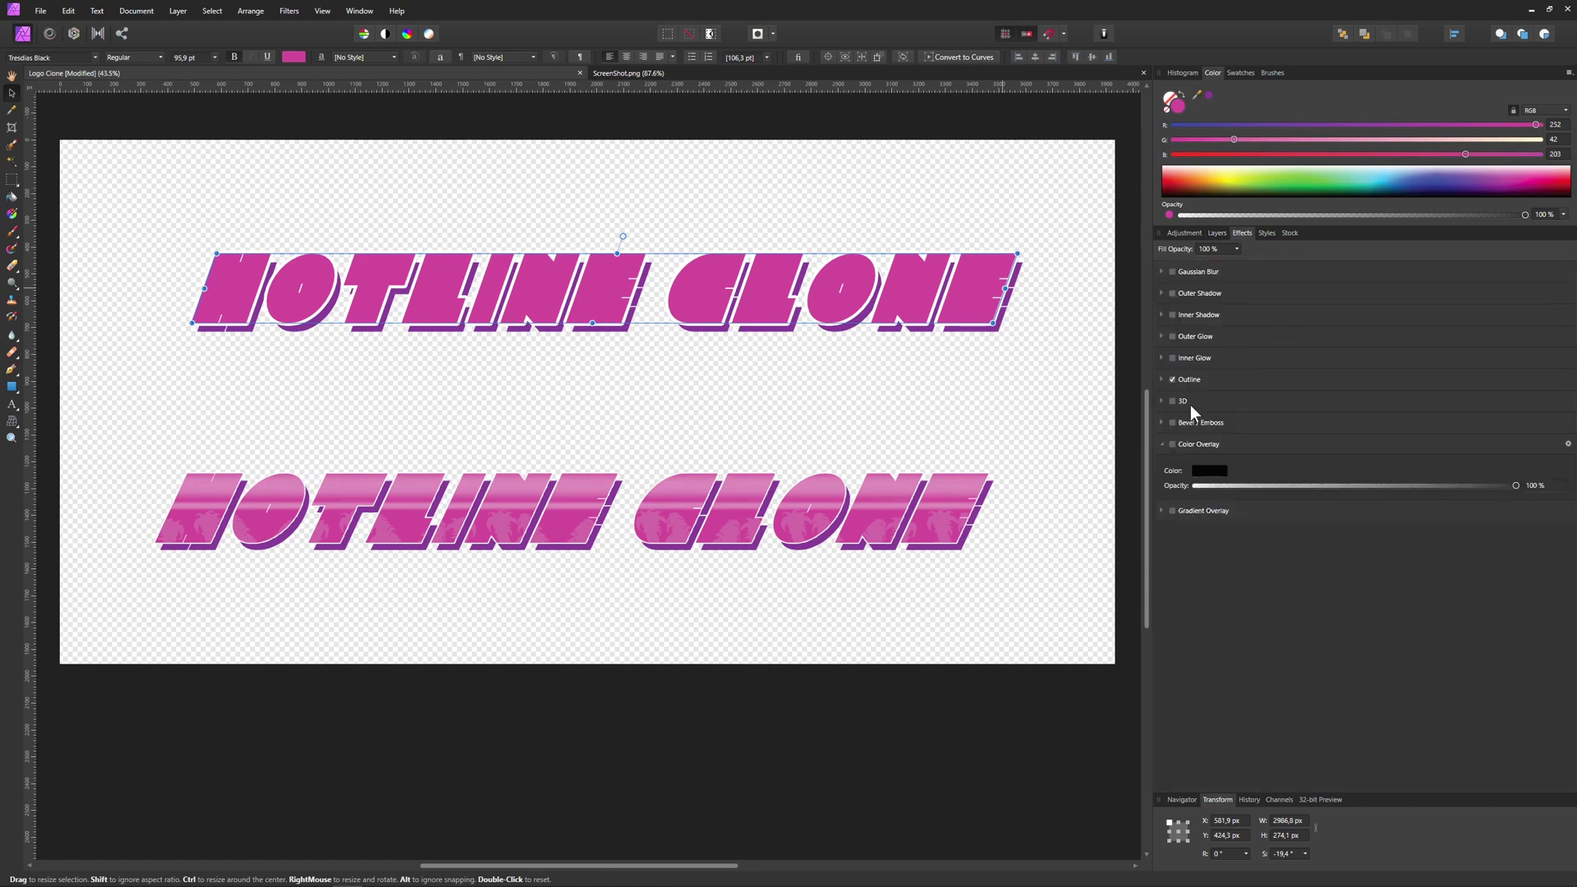
click(1161, 378)
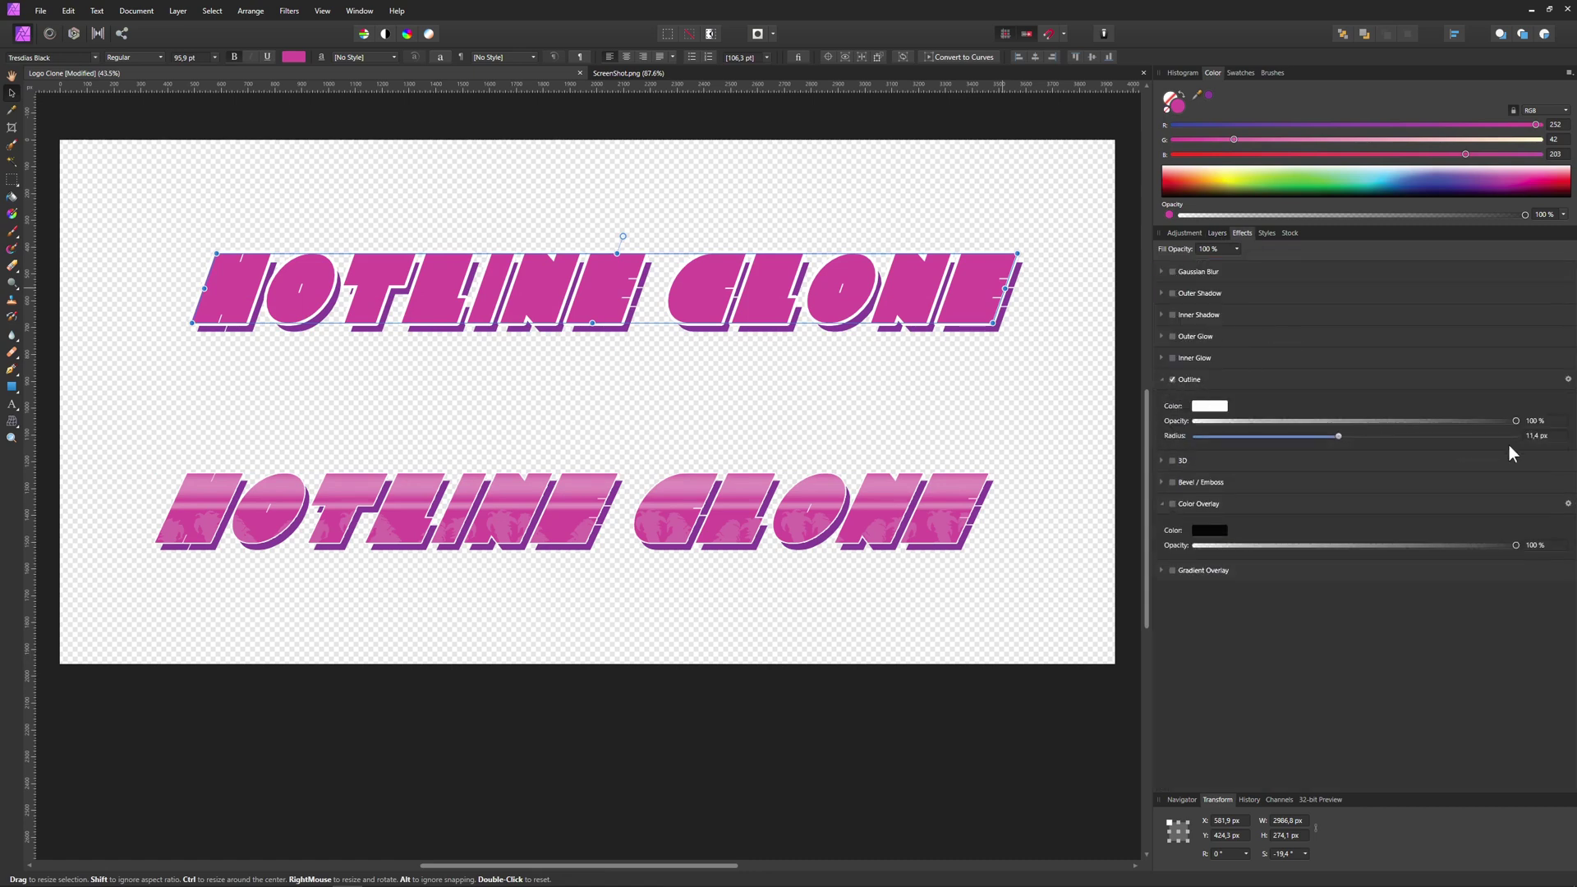
drag(1332, 435, 1286, 436)
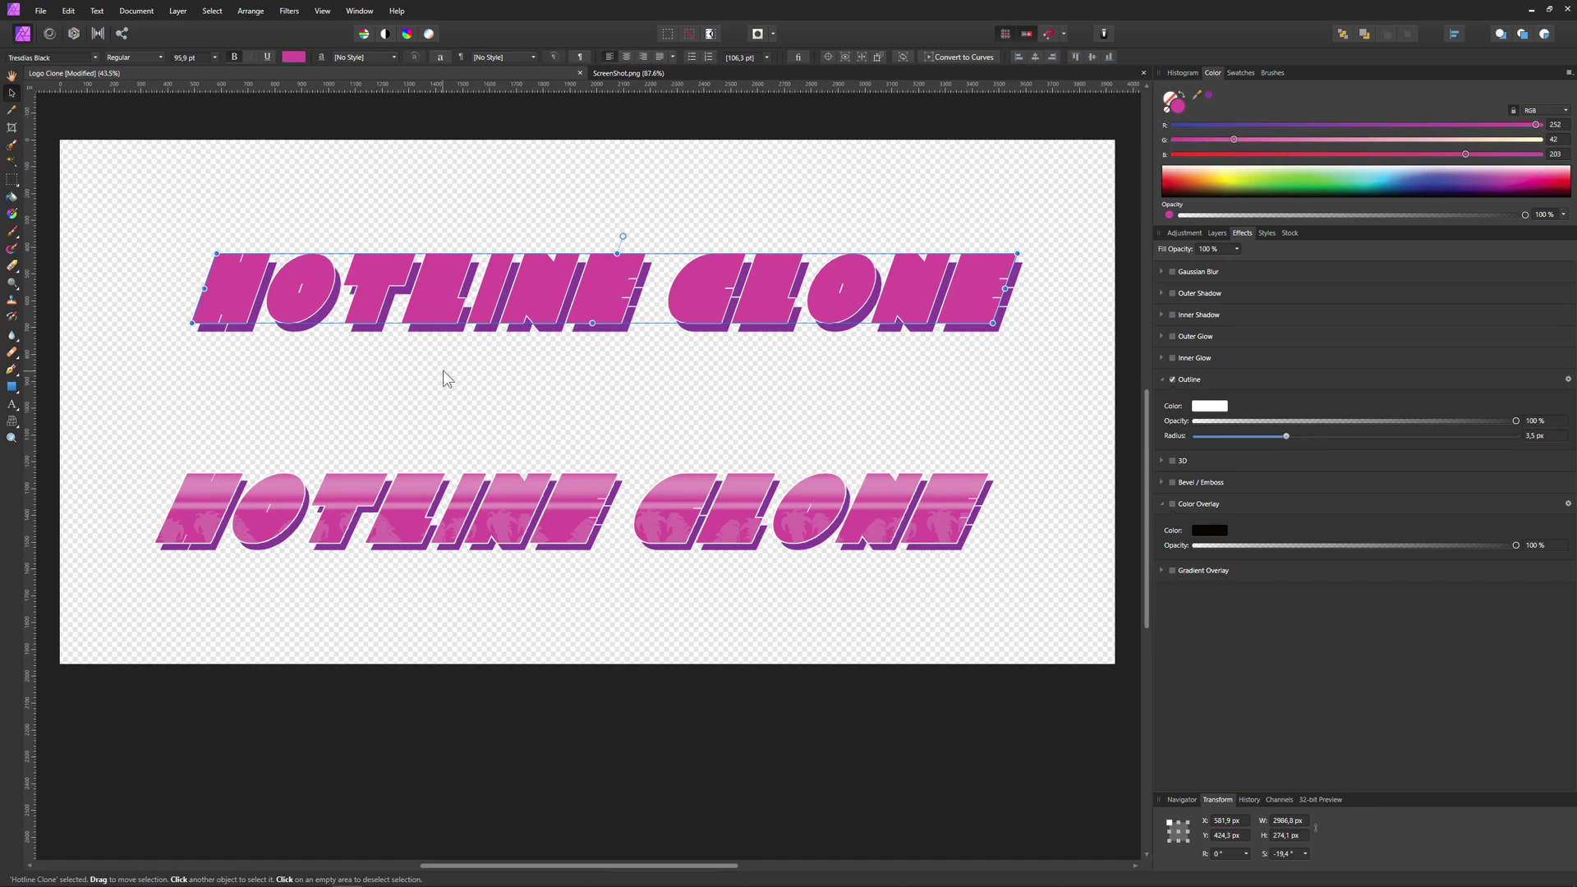
On a new pixel layer, fill a stripe of about 3221 × 90 px with white and place it just above the new text
click(15, 180)
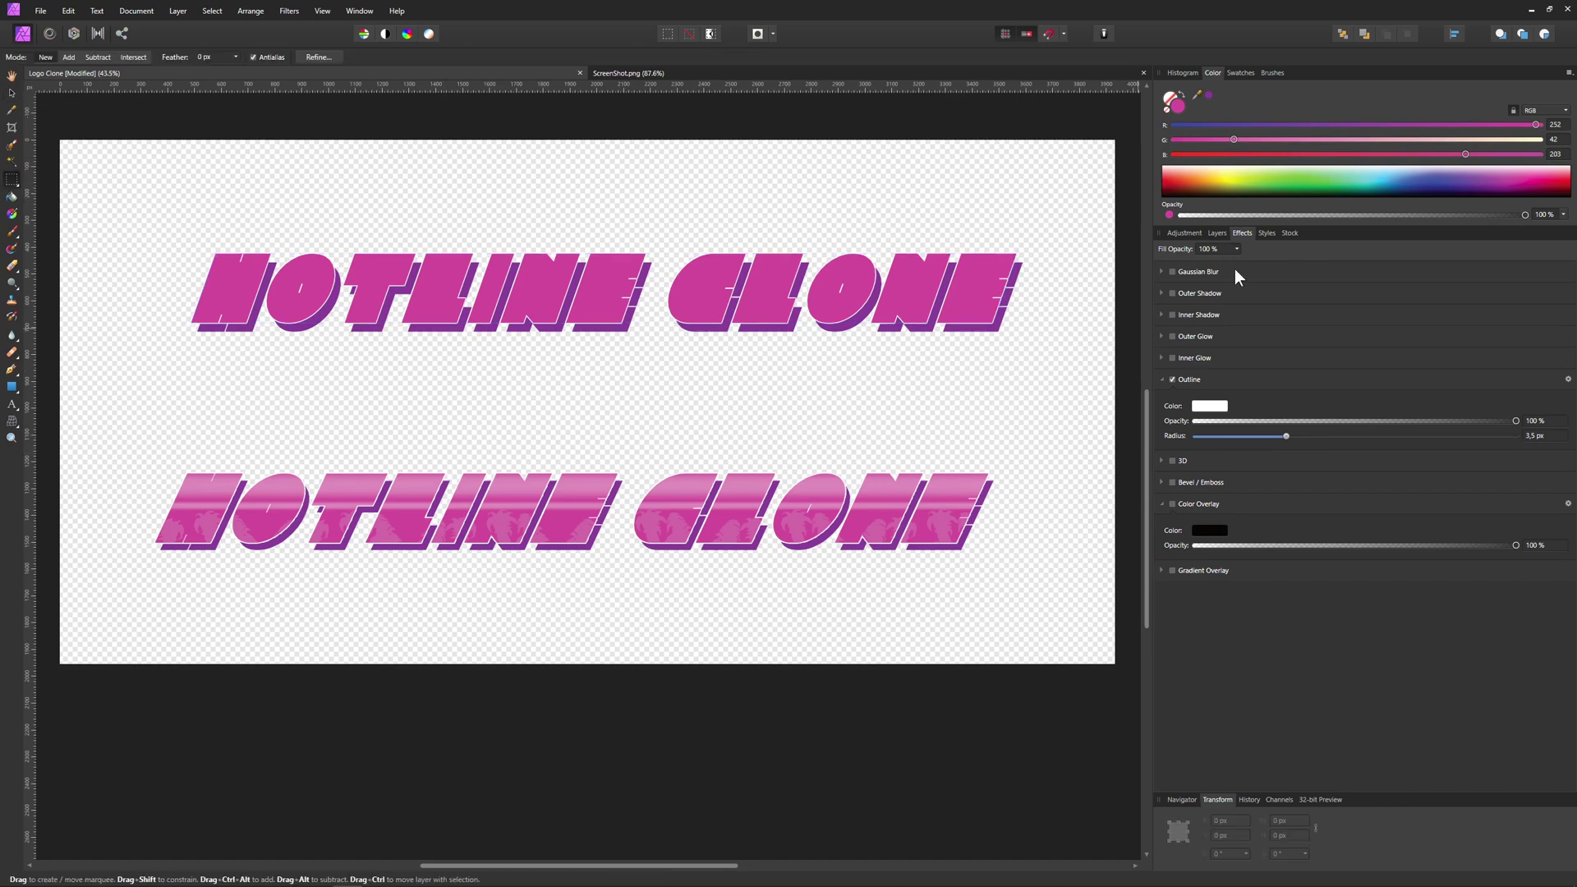
click(1215, 234)
click(1553, 785)
drag(170, 180, 1033, 205)
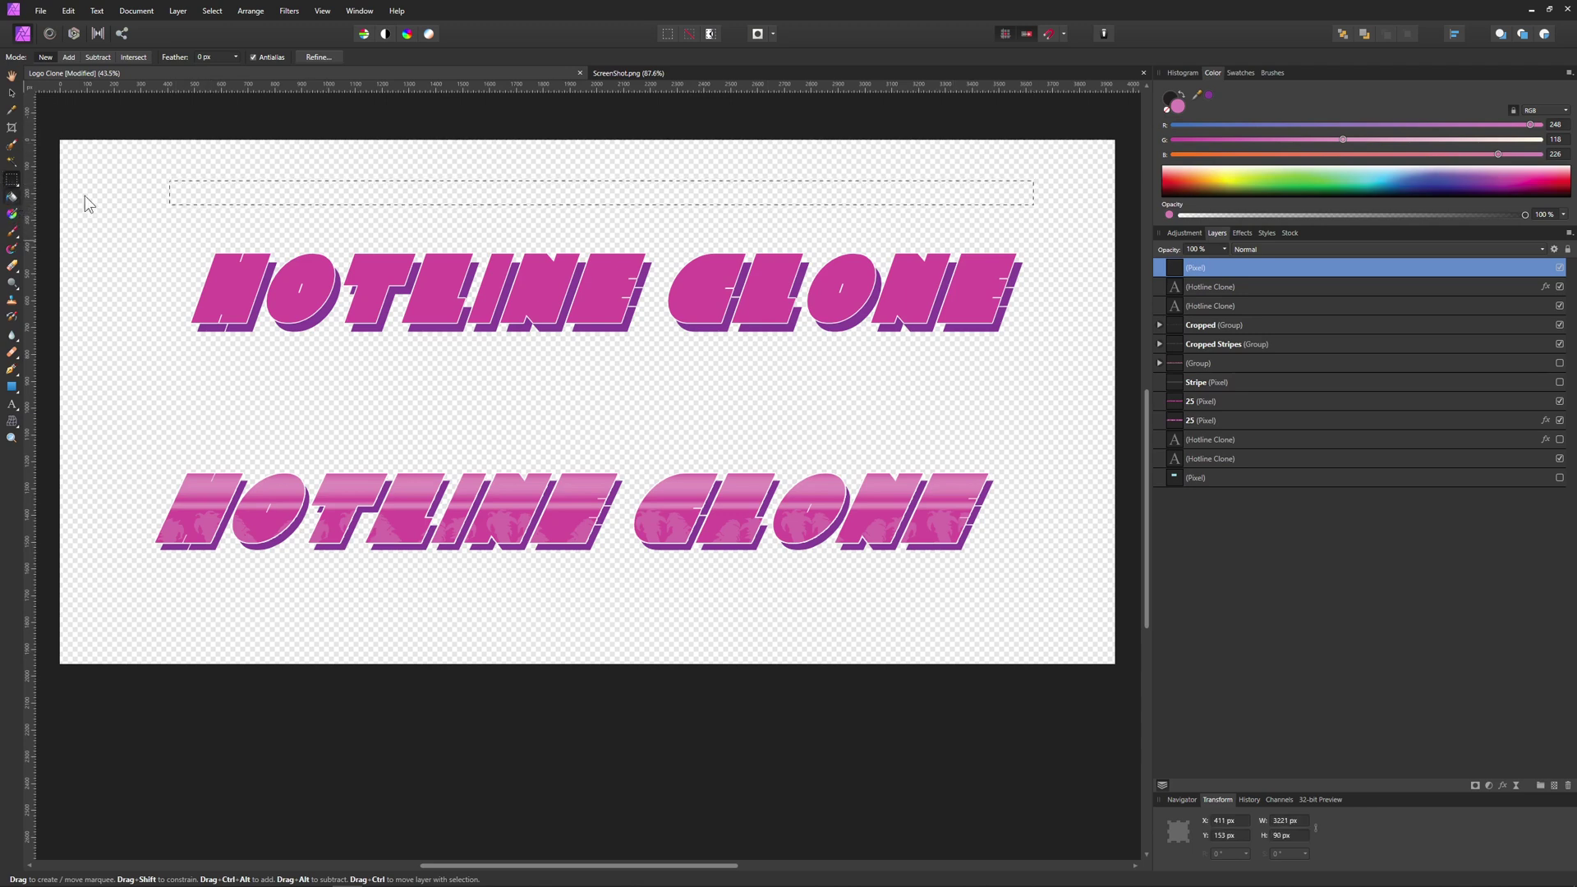
click(11, 197)
click(448, 186)
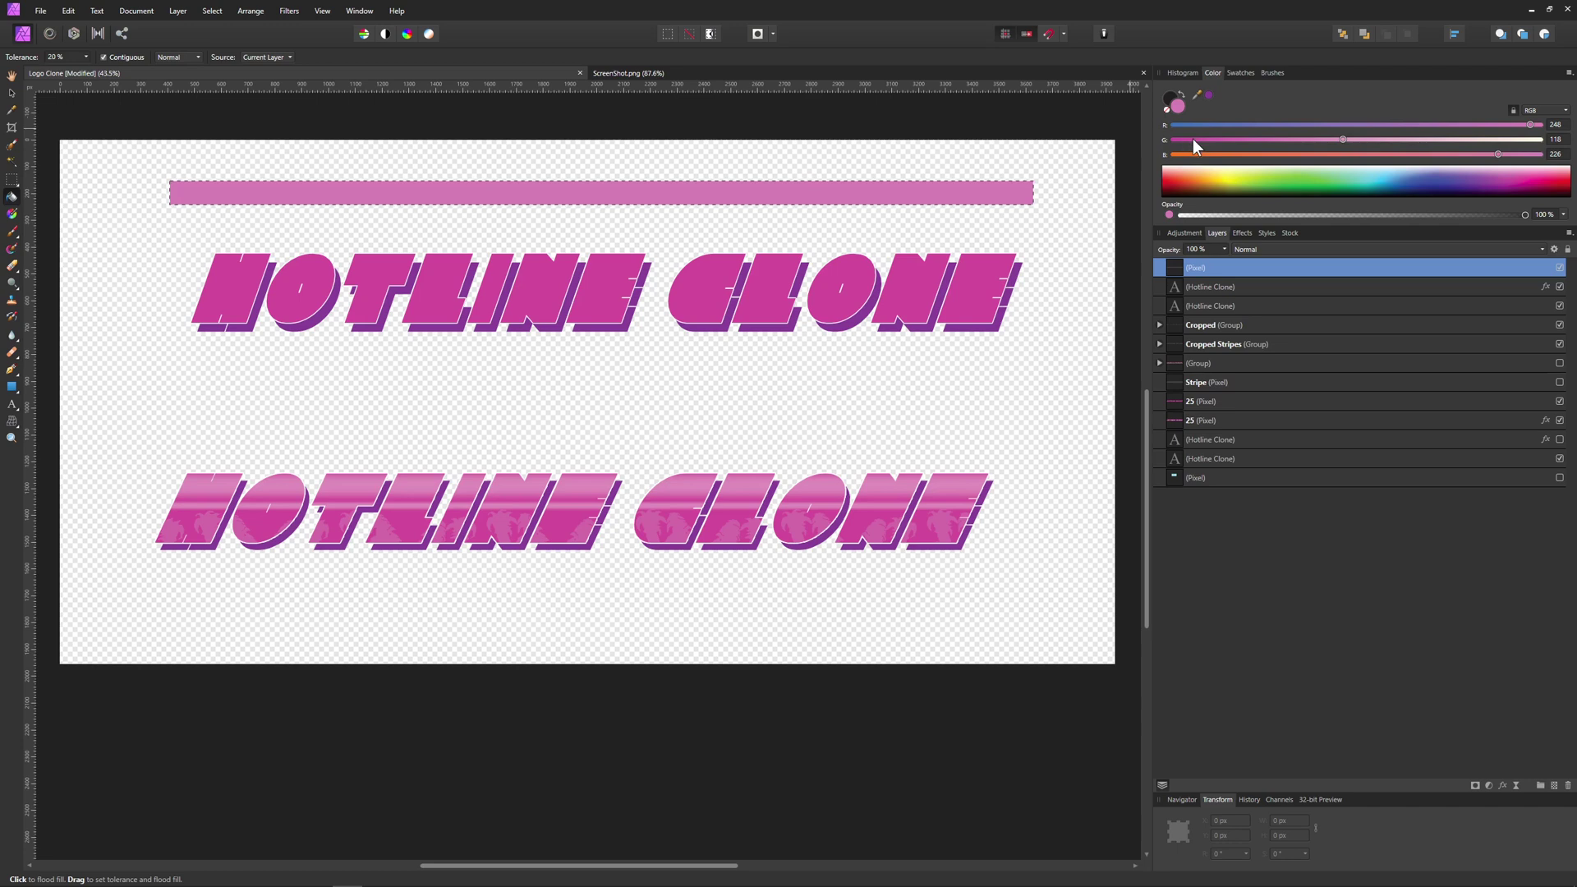
drag(1181, 171, 1181, 161)
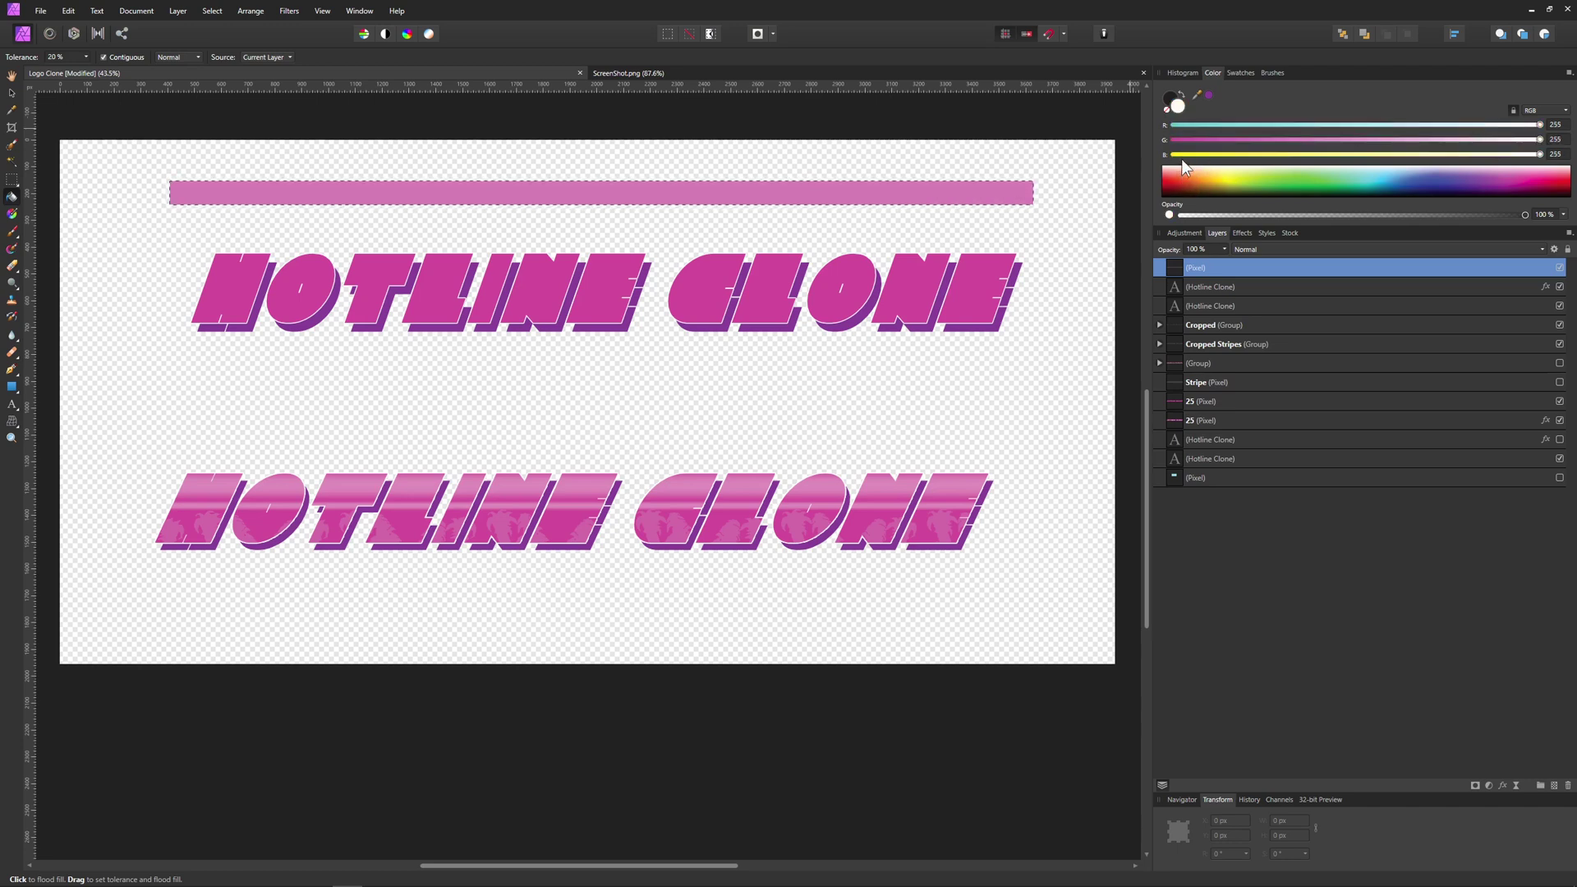
click(642, 188)
click(12, 93)
drag(366, 197, 404, 210)
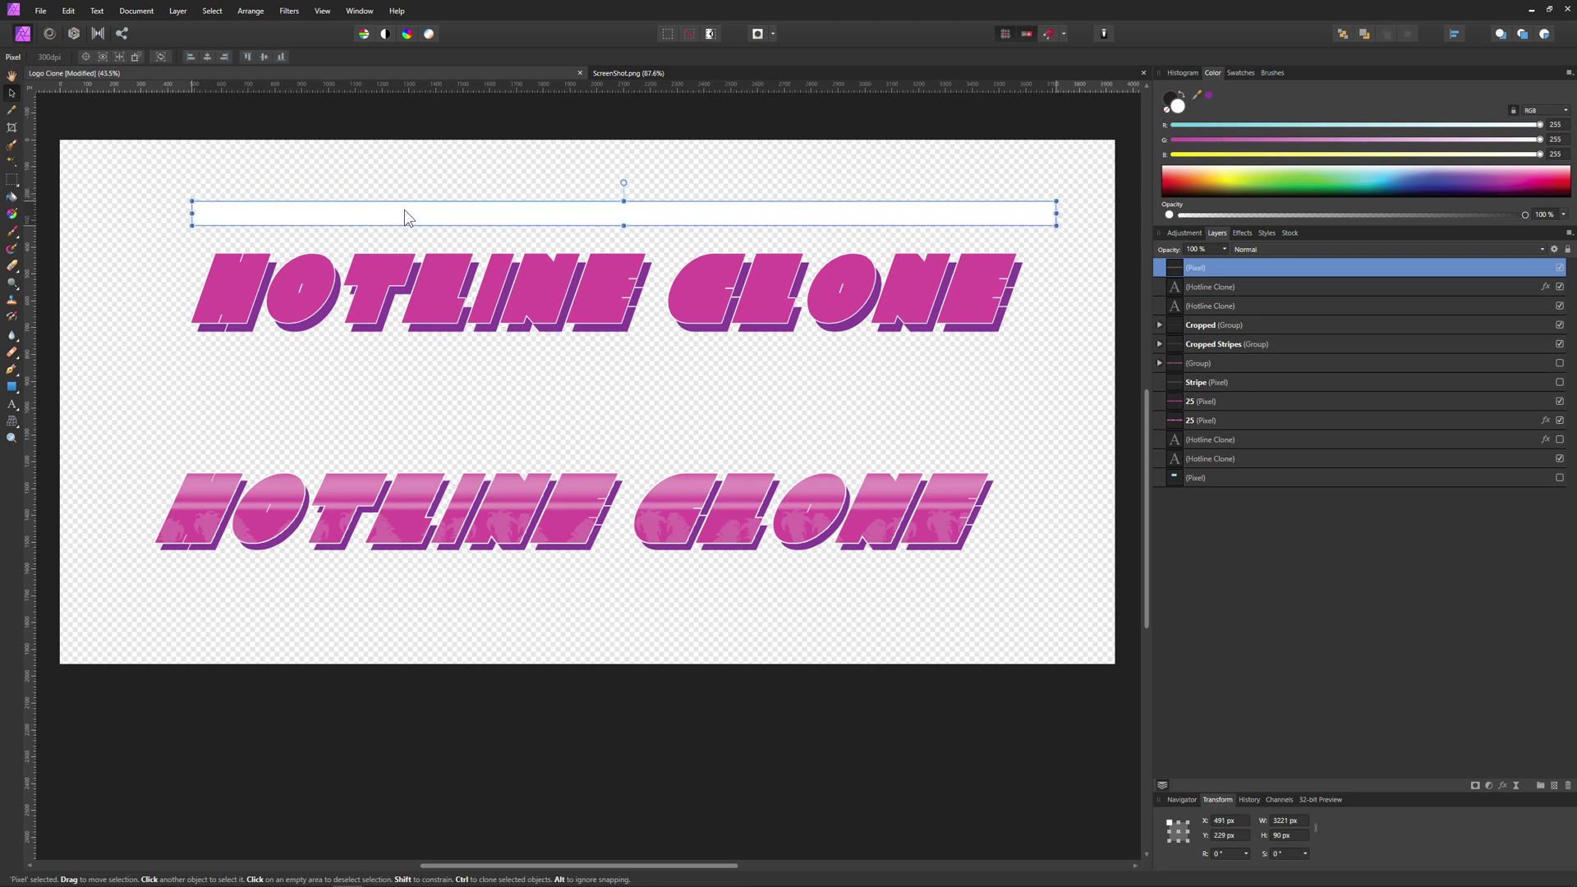
Try a Gaussian Blur of about 11 px on the white stripe and trim the stripe to about 49 px high
click(294, 11)
mouse_move(300, 23)
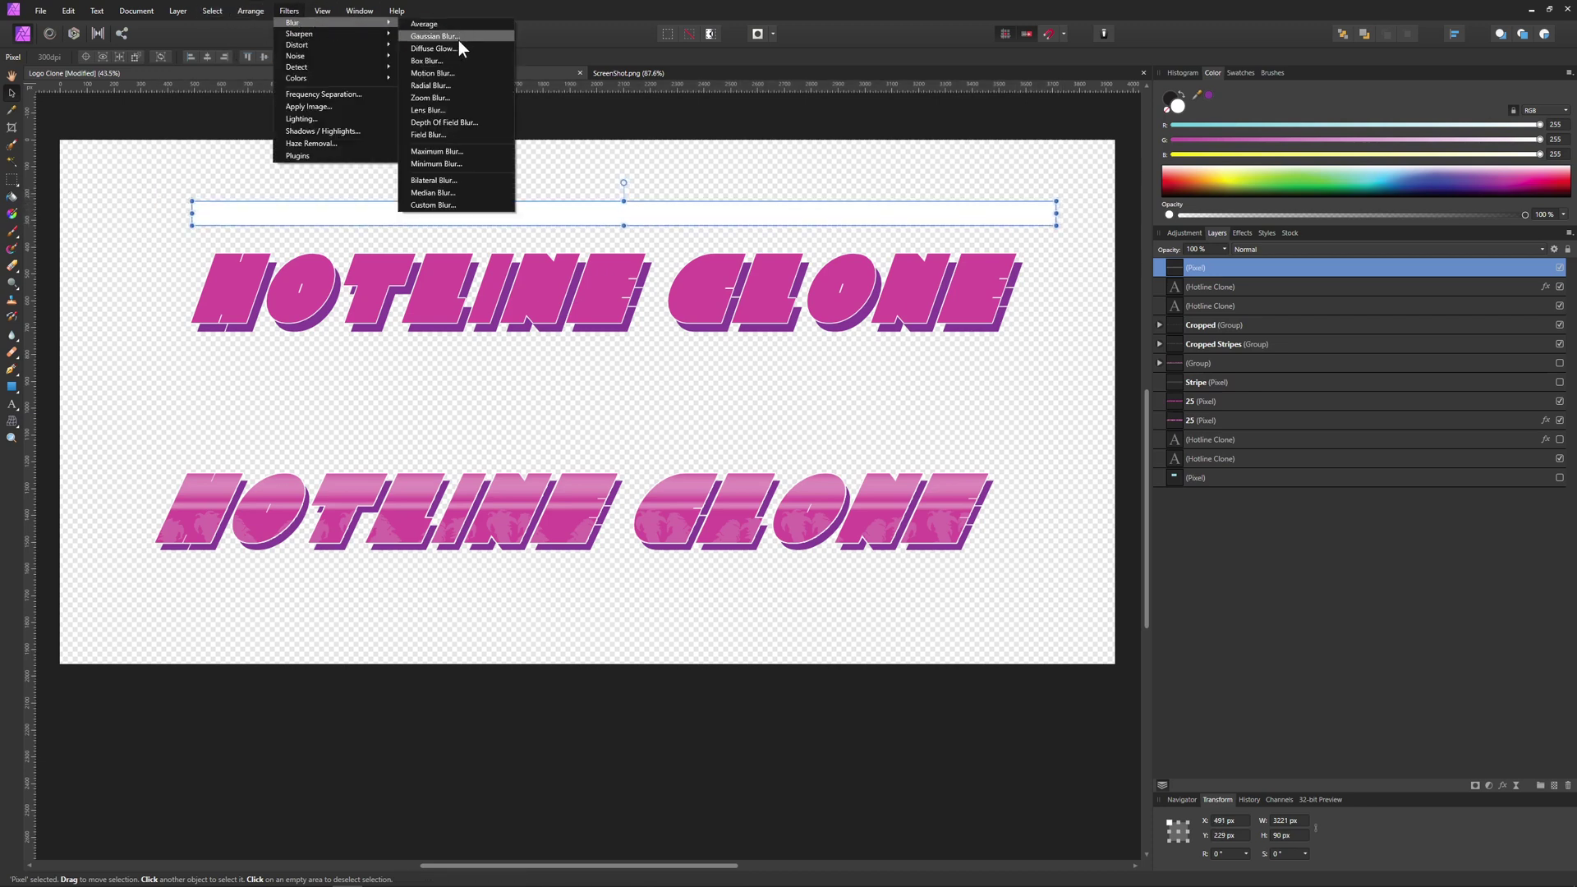
click(466, 37)
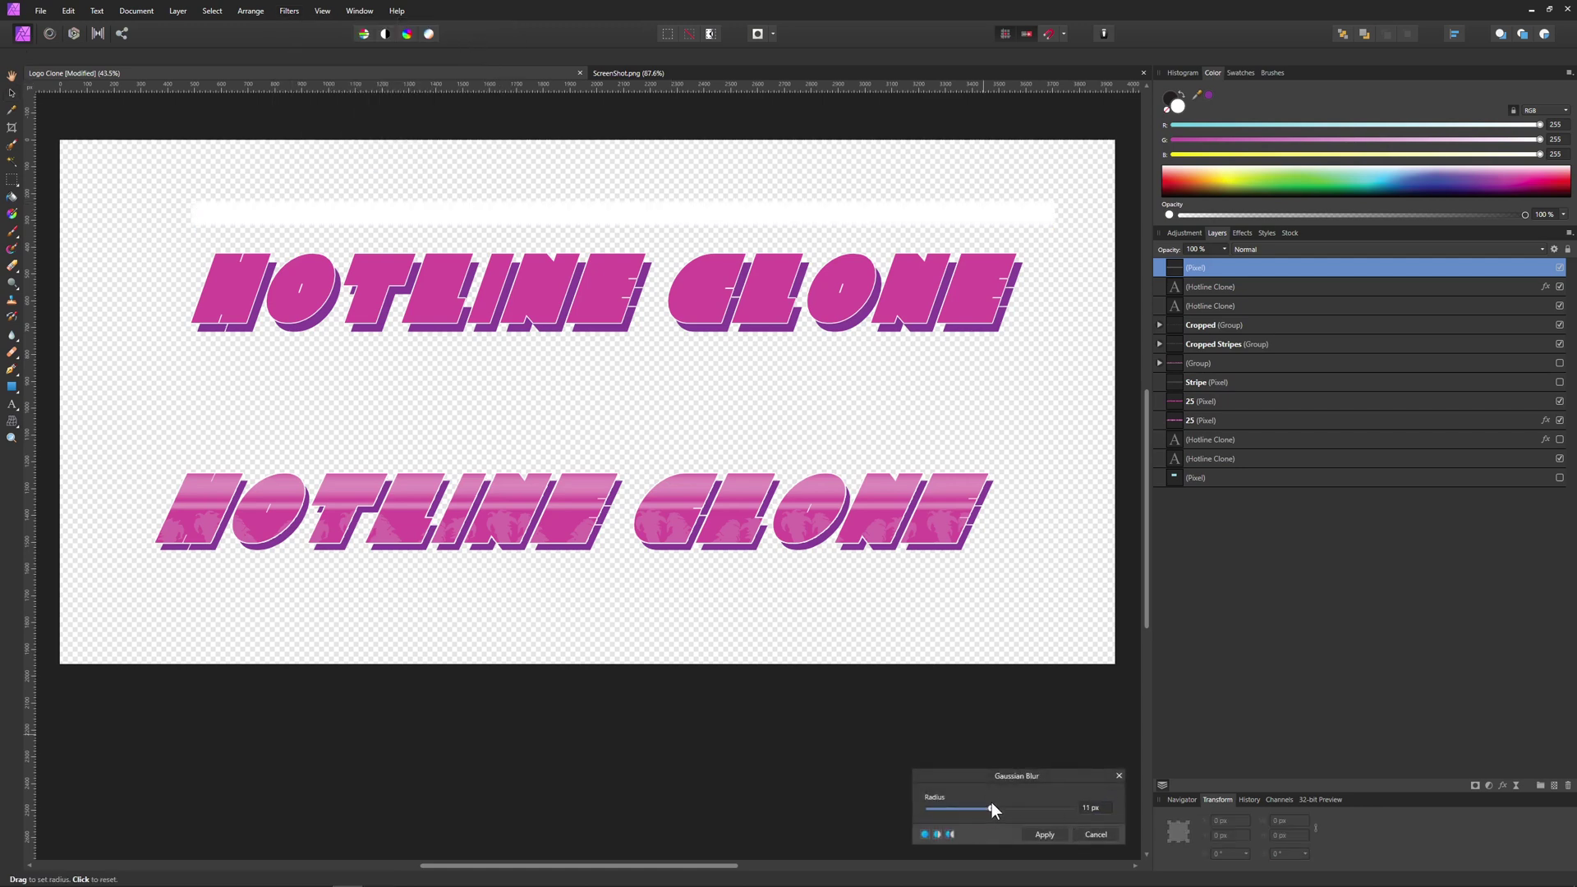
click(652, 229)
click(11, 94)
drag(624, 223, 641, 289)
key(ctrl+j)
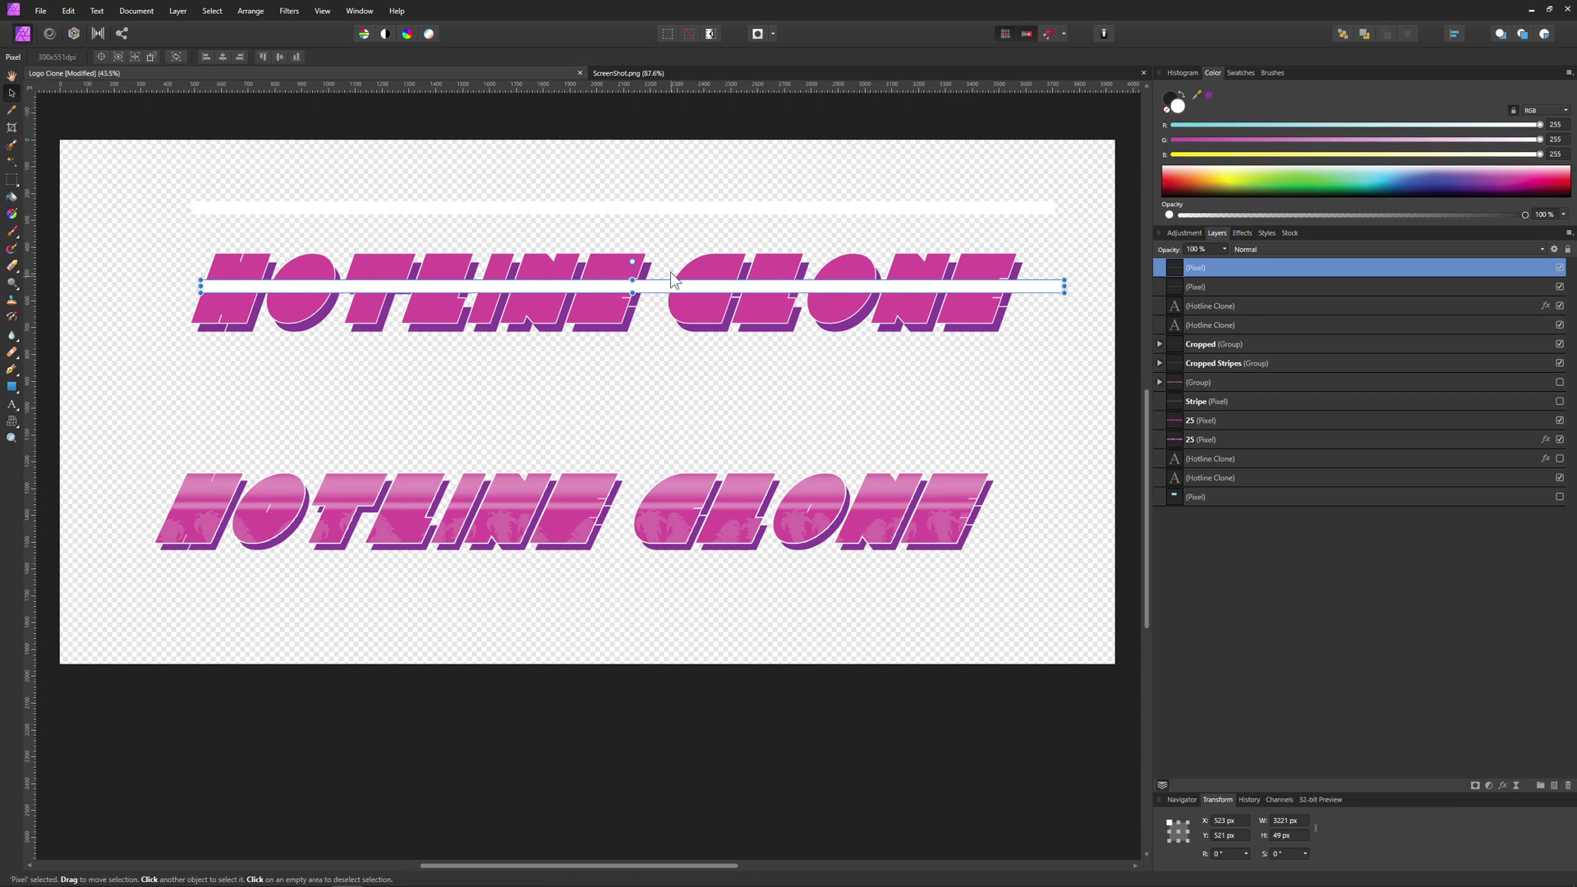
key(ctrl+z)
key(ctrl+z)
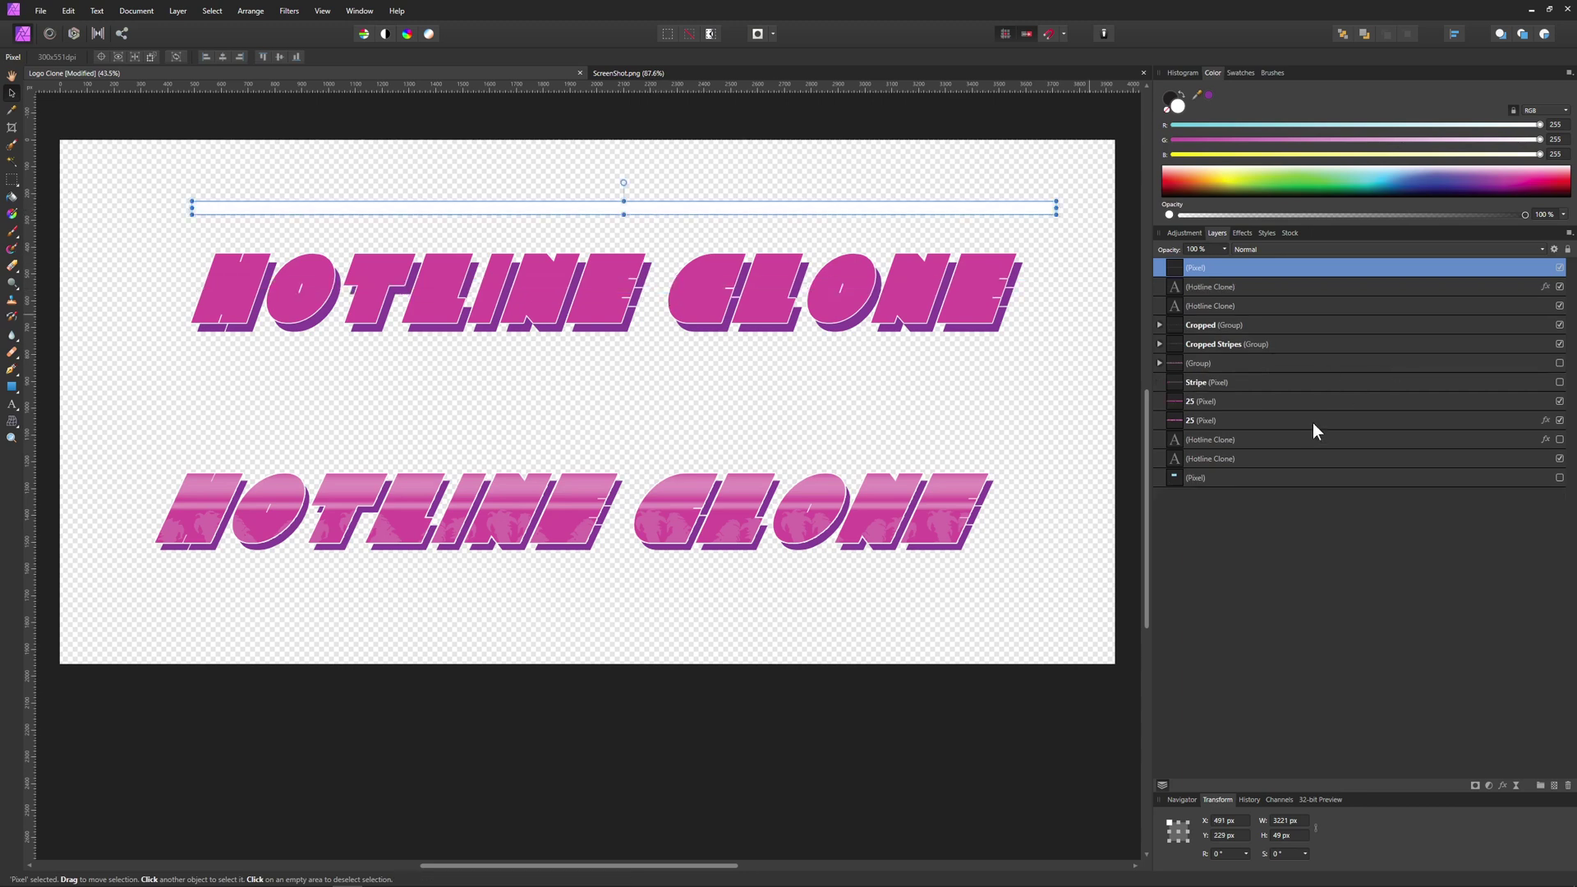
Show the light-blue backdrop layer and move the white stripe clear above the black Hotline Miami lettering
click(1559, 477)
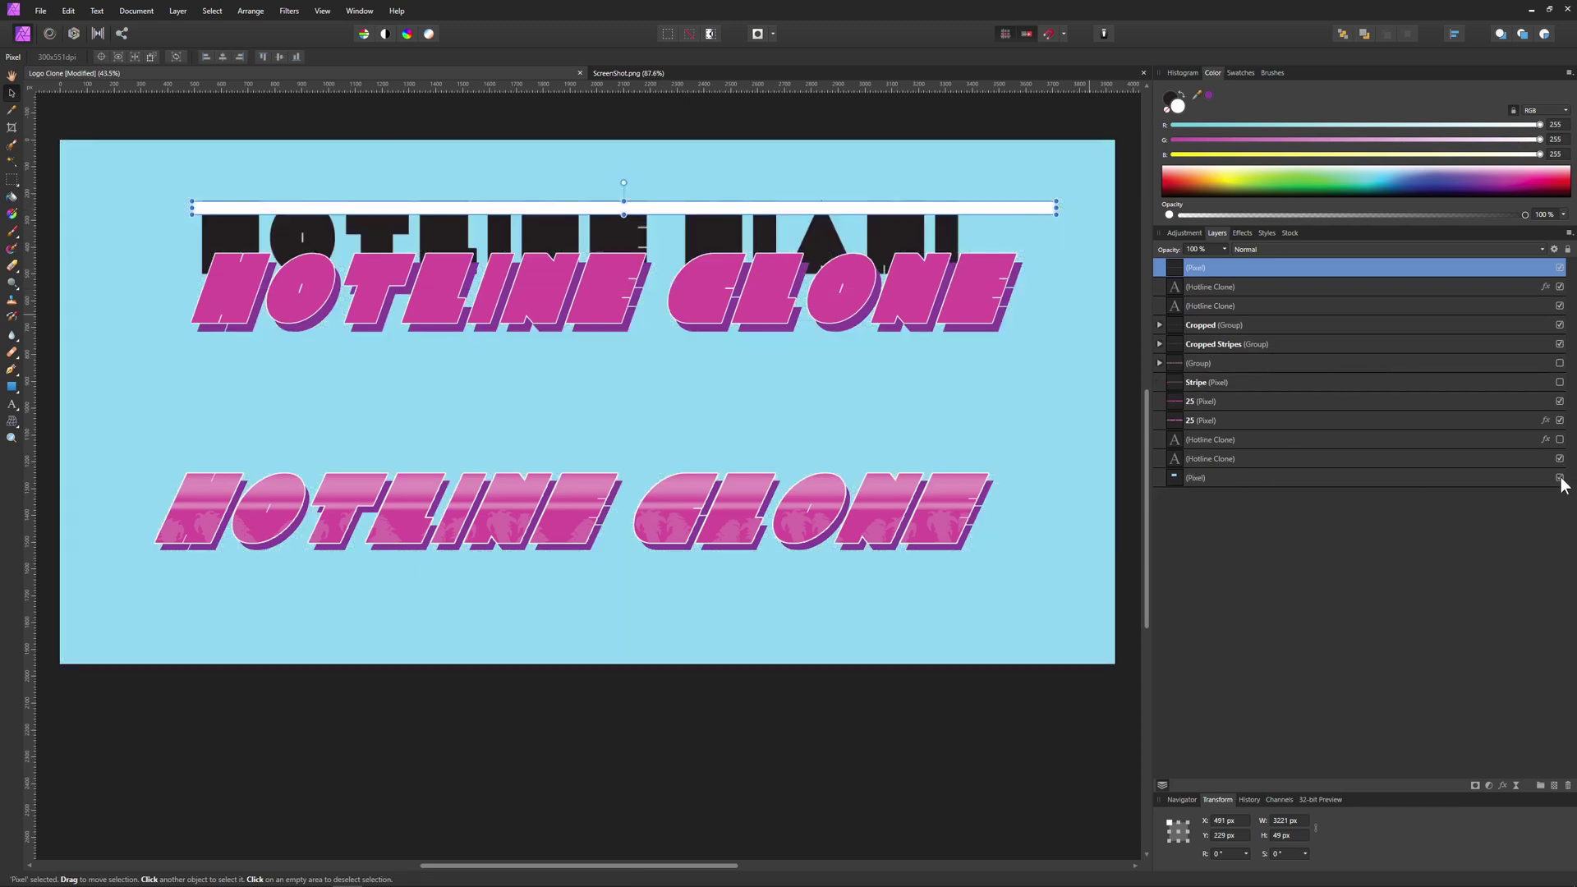
scroll(461, 293, up, 1)
ctrl+scroll(475, 263, up, 3)
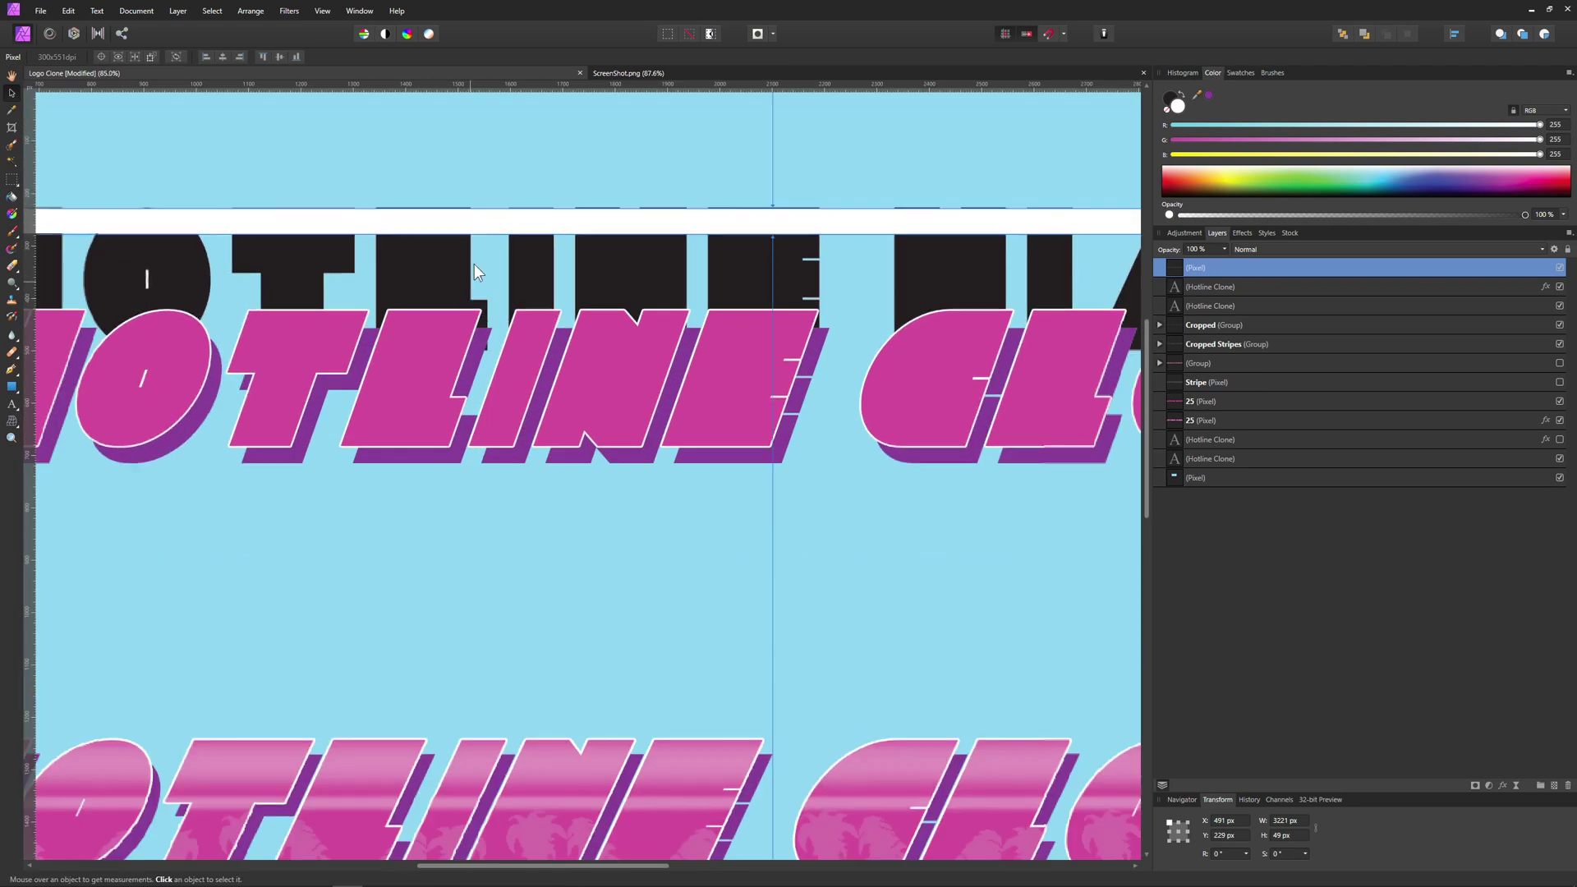
drag(485, 230, 490, 190)
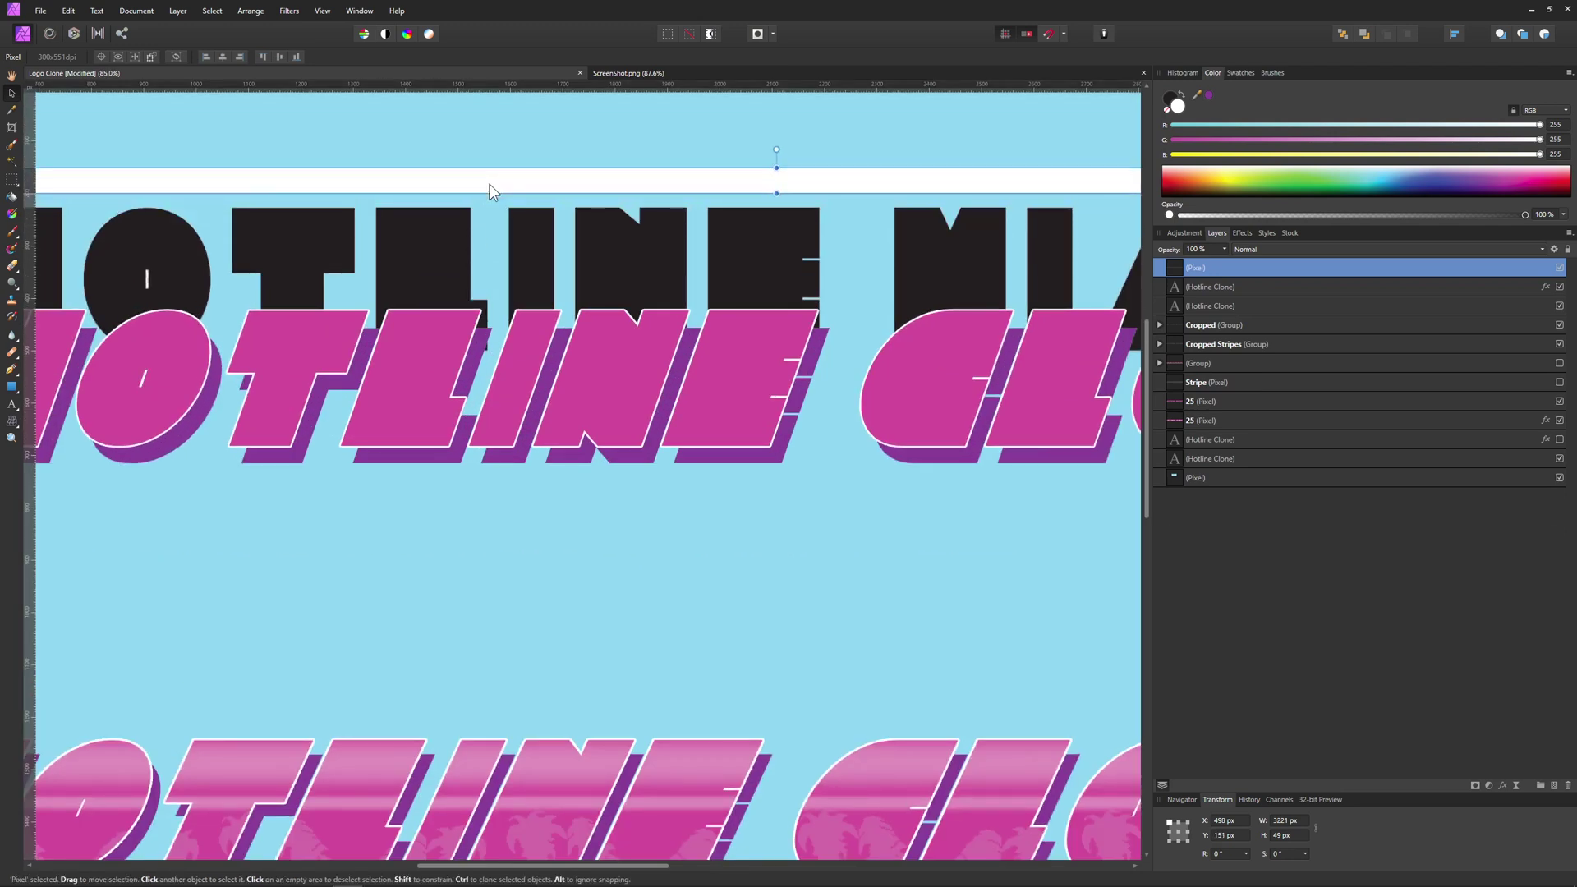
Soften the white stripe's edges with a Gaussian Blur
click(285, 16)
mouse_move(302, 23)
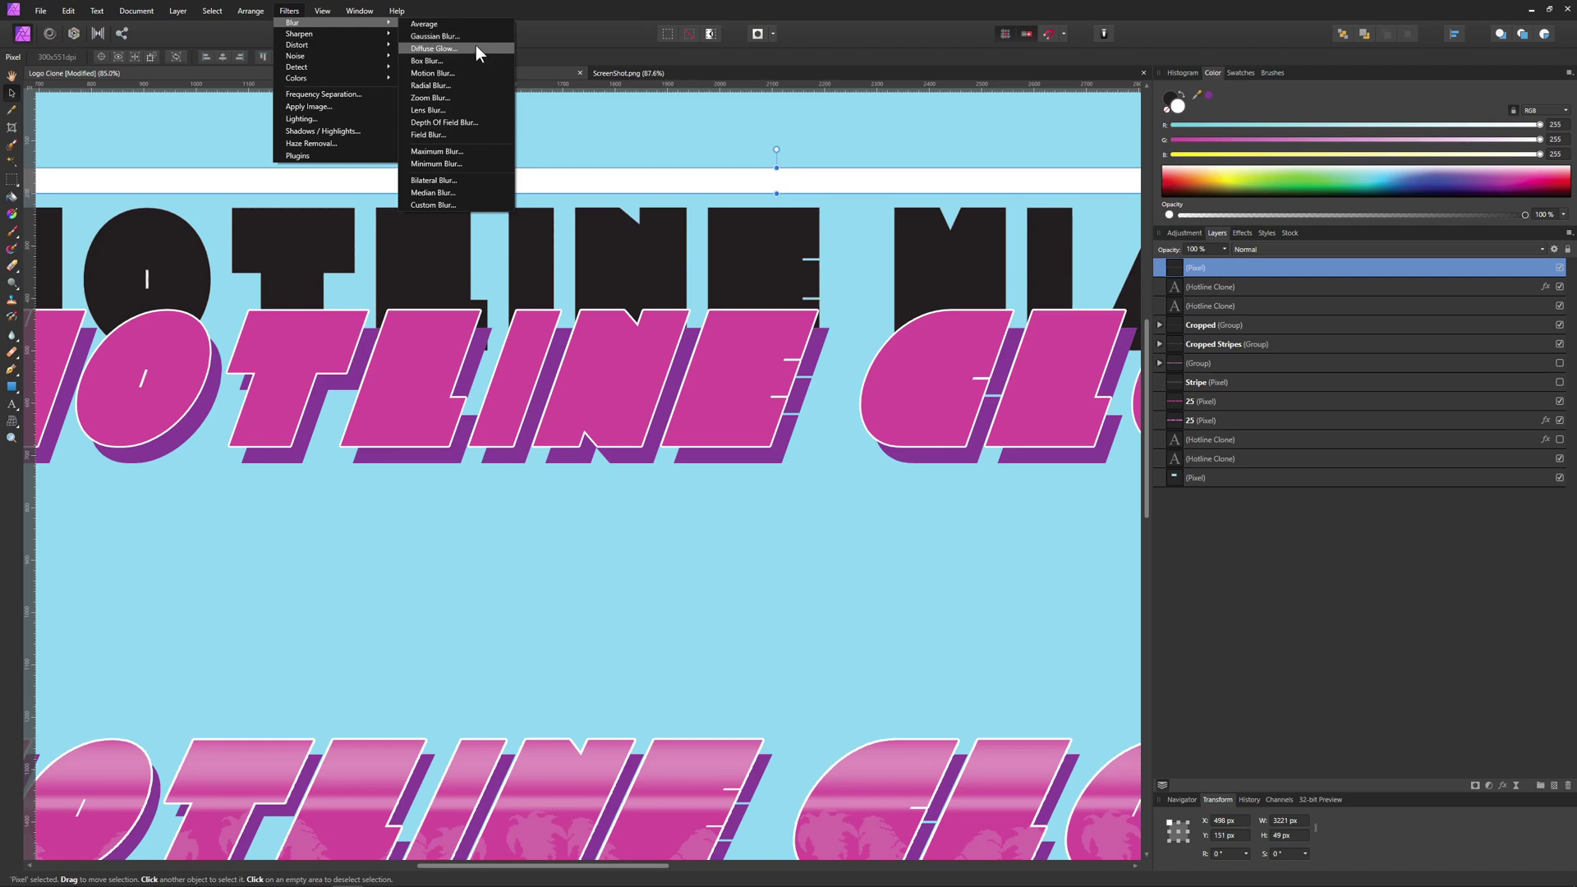
click(475, 36)
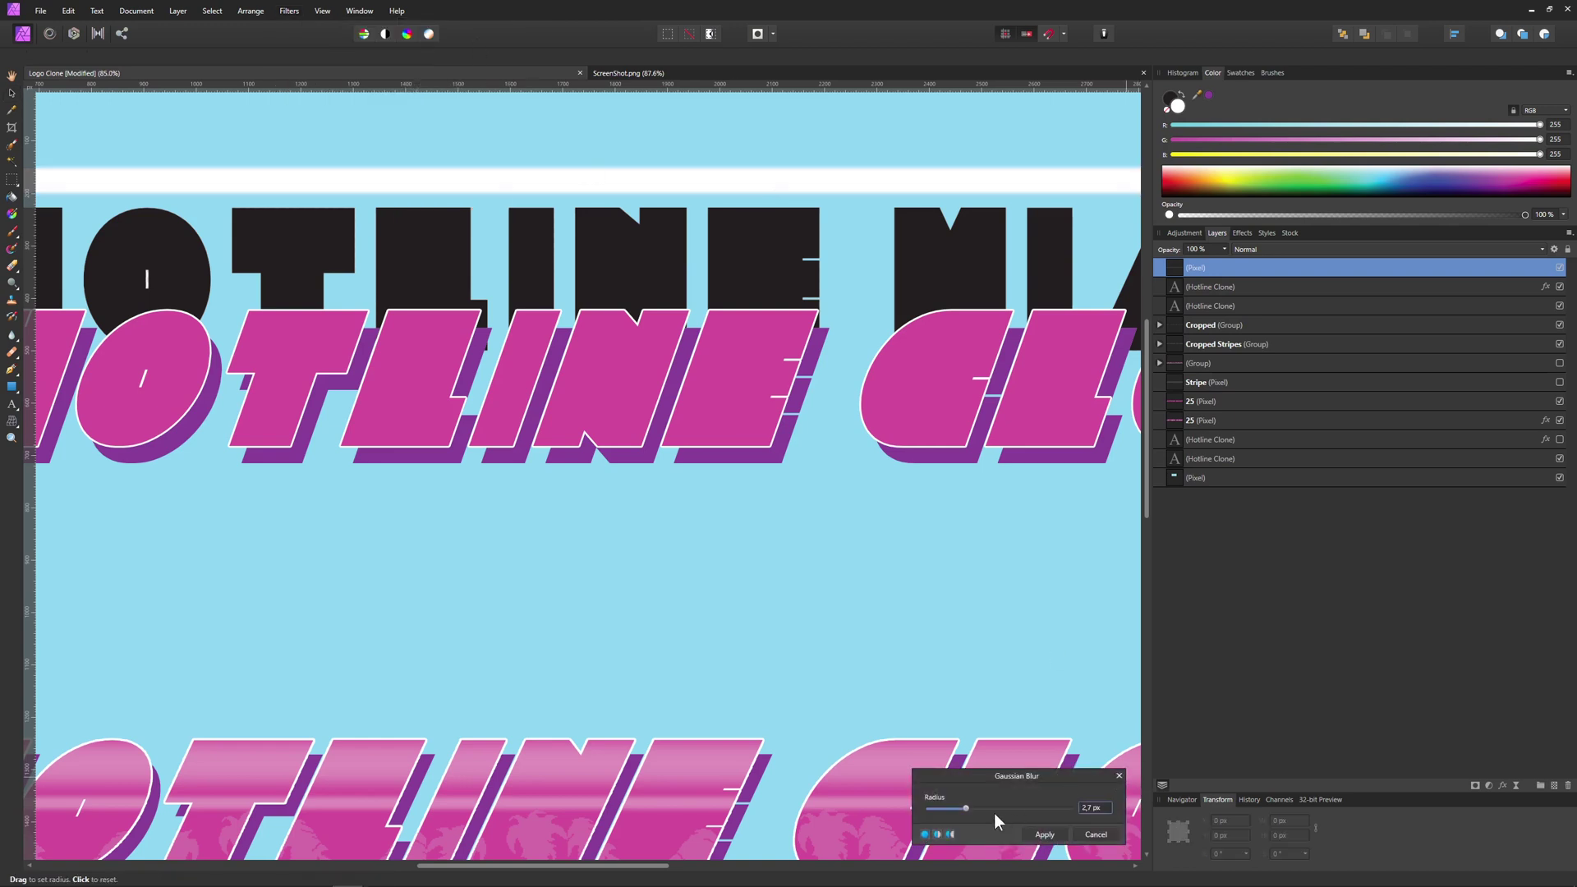
click(1044, 834)
Lay the blurred stripe across the new pink text and add a copy just above it, stretched to about 108 px high
ctrl+scroll(608, 338, down, 3)
drag(550, 256, 540, 349)
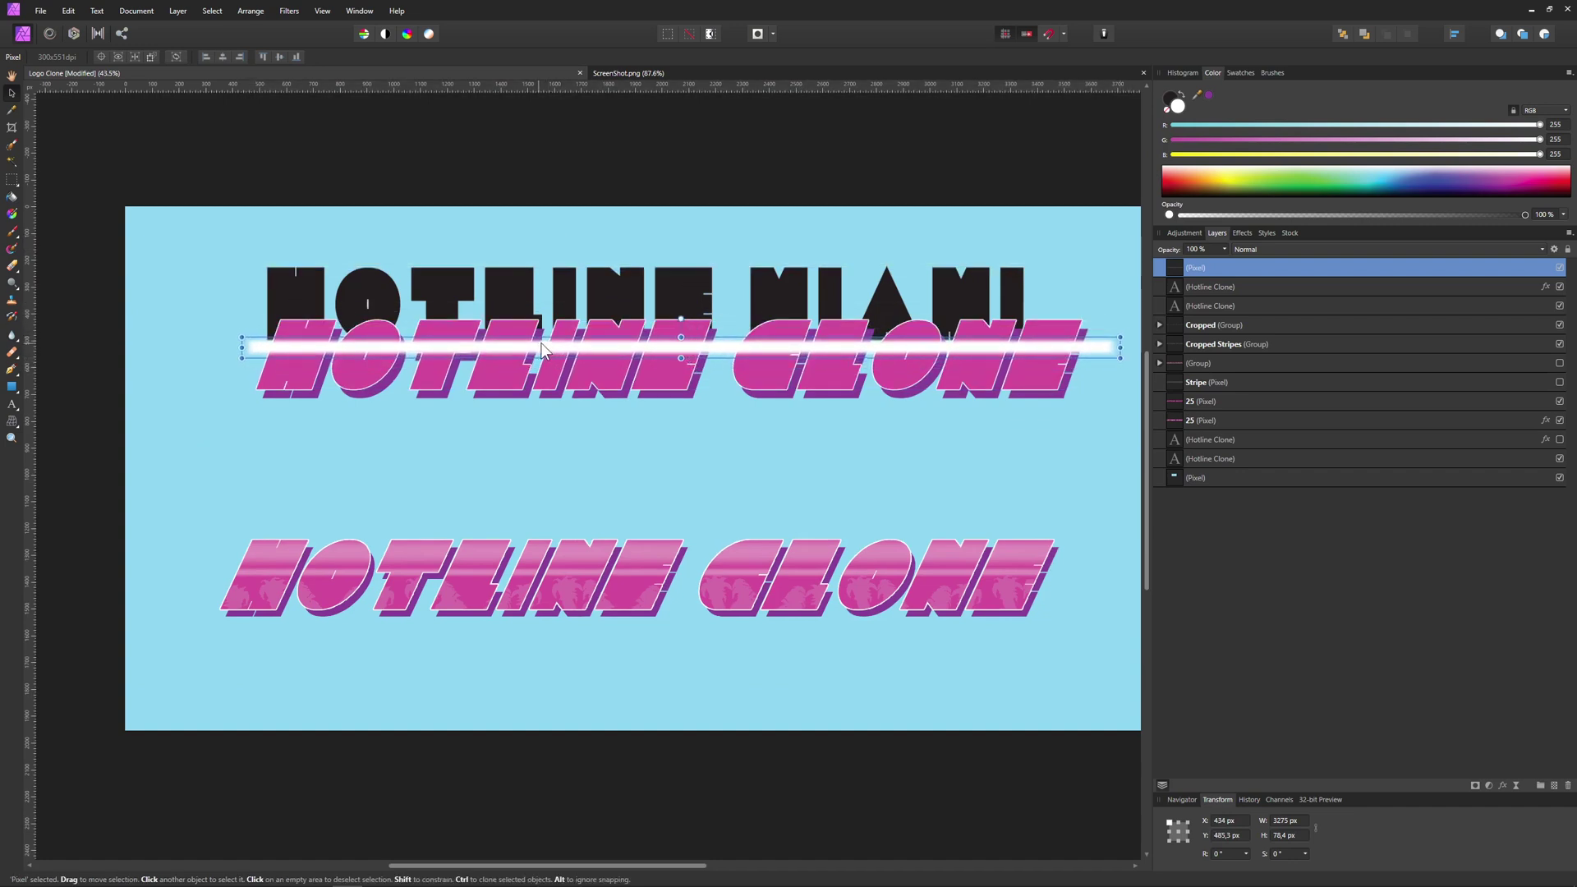
ctrl+drag(436, 348, 430, 328)
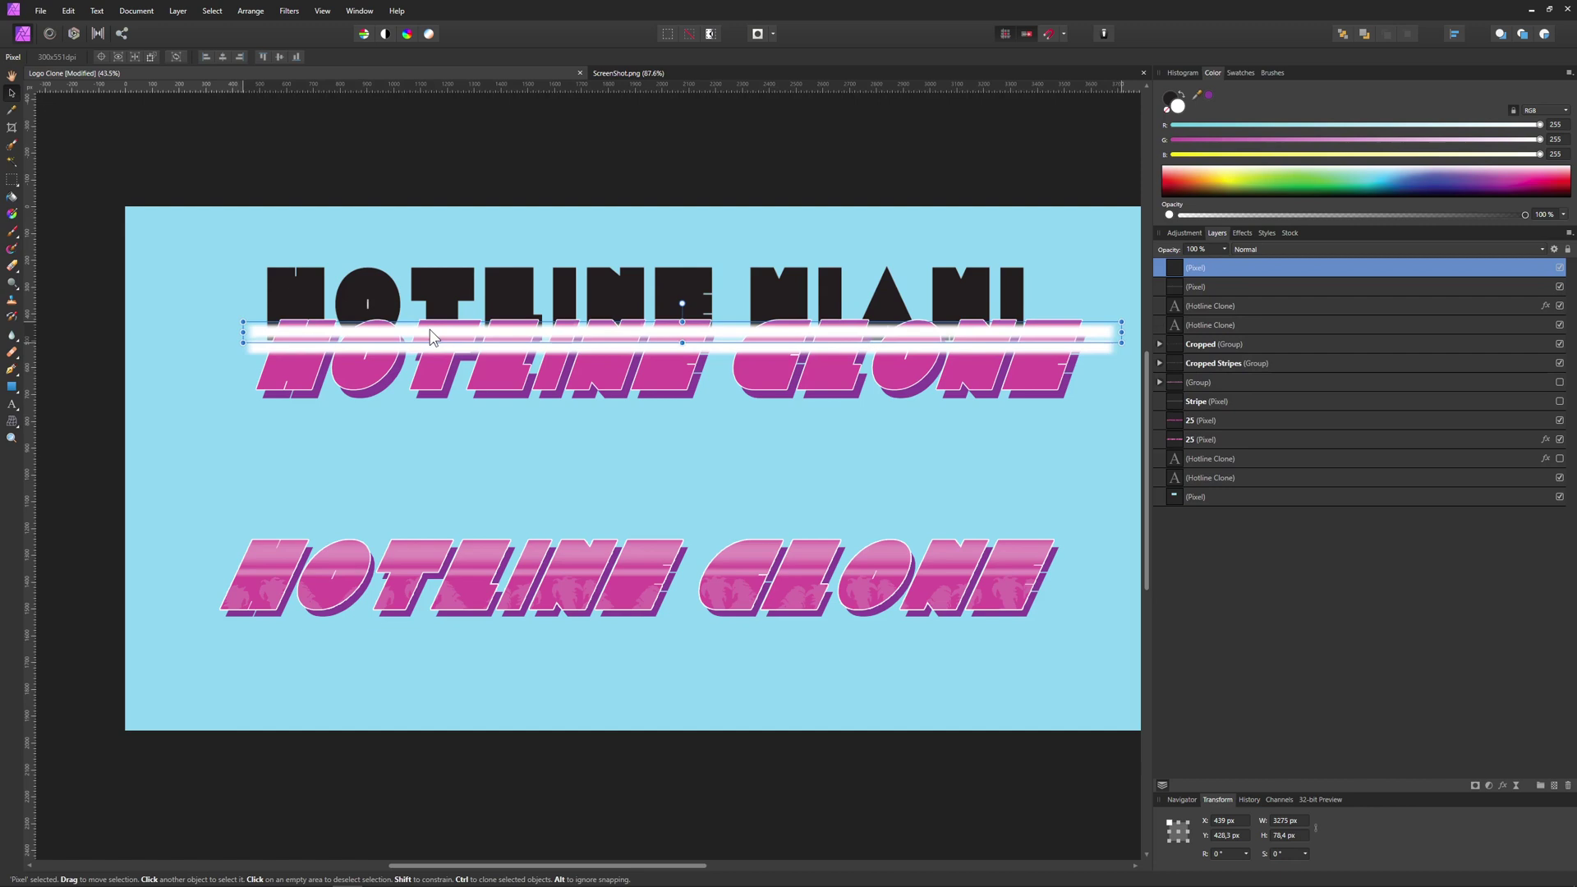
mouse_move(682, 320)
mouse_down()
mouse_move(696, 359)
mouse_move(702, 338)
mouse_up()
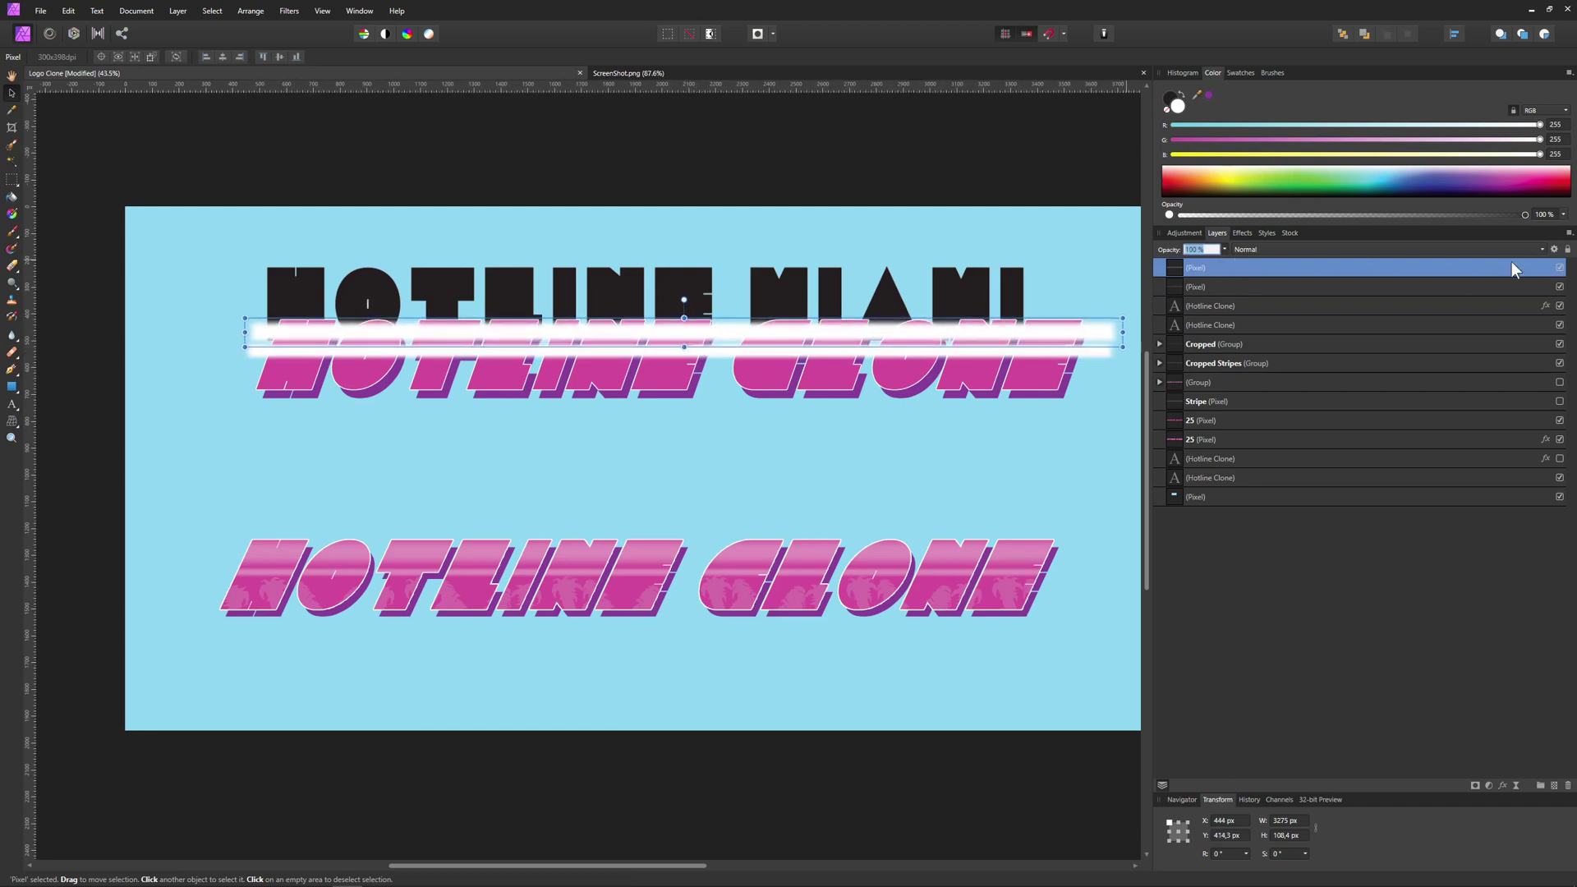
Lower the upper stripe's opacity and set the lower stripe's opacity to 62%
click(1224, 249)
drag(1224, 263, 1179, 265)
click(1097, 353)
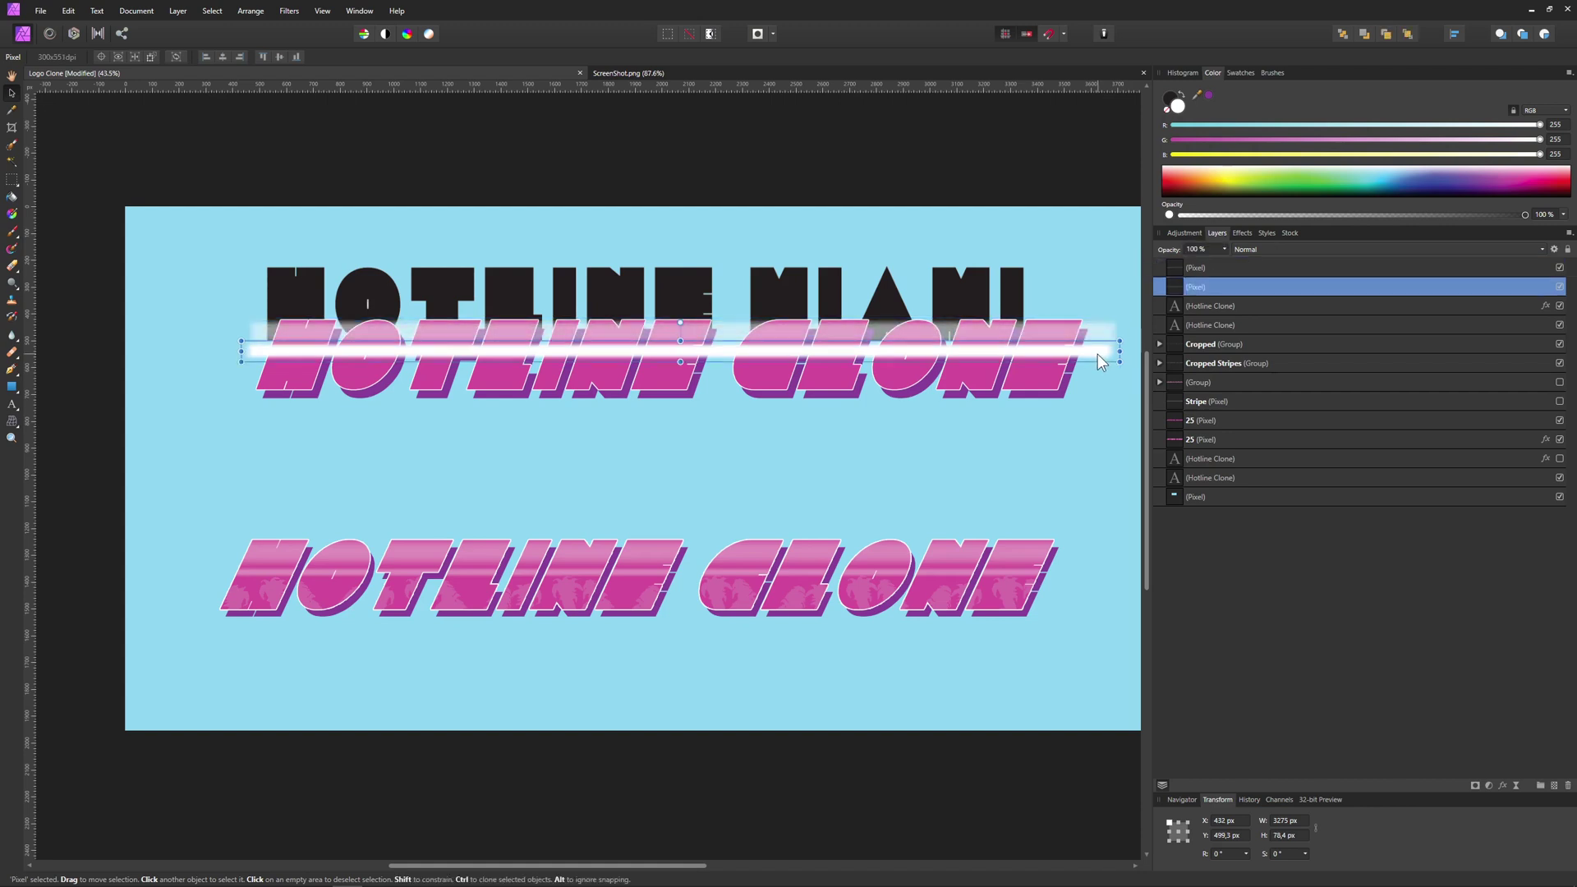
click(1222, 249)
drag(1215, 261, 1192, 263)
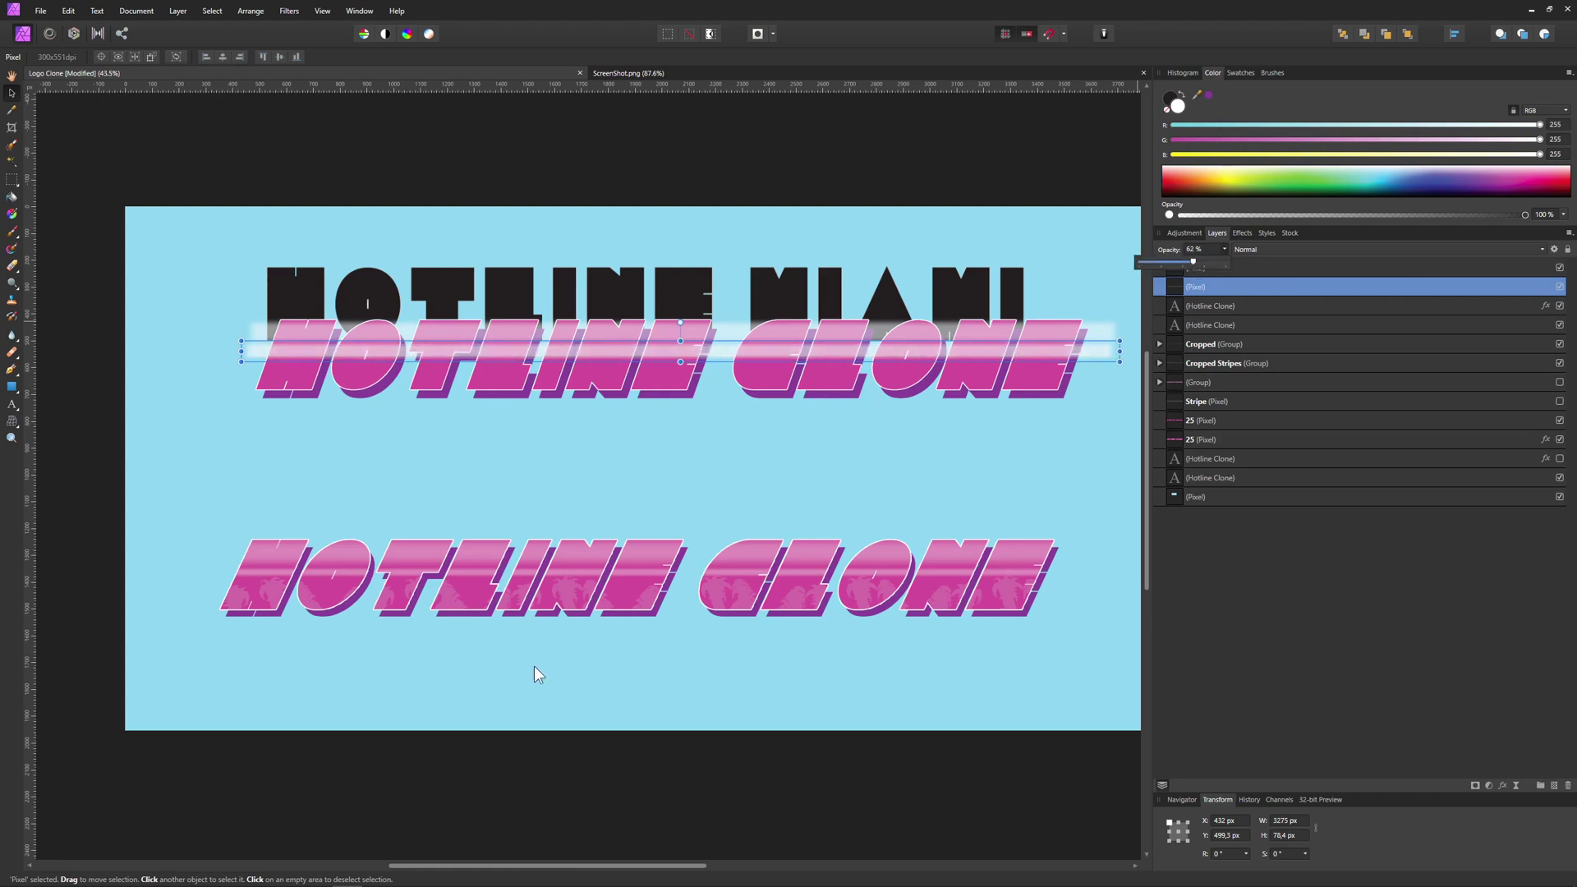
click(427, 471)
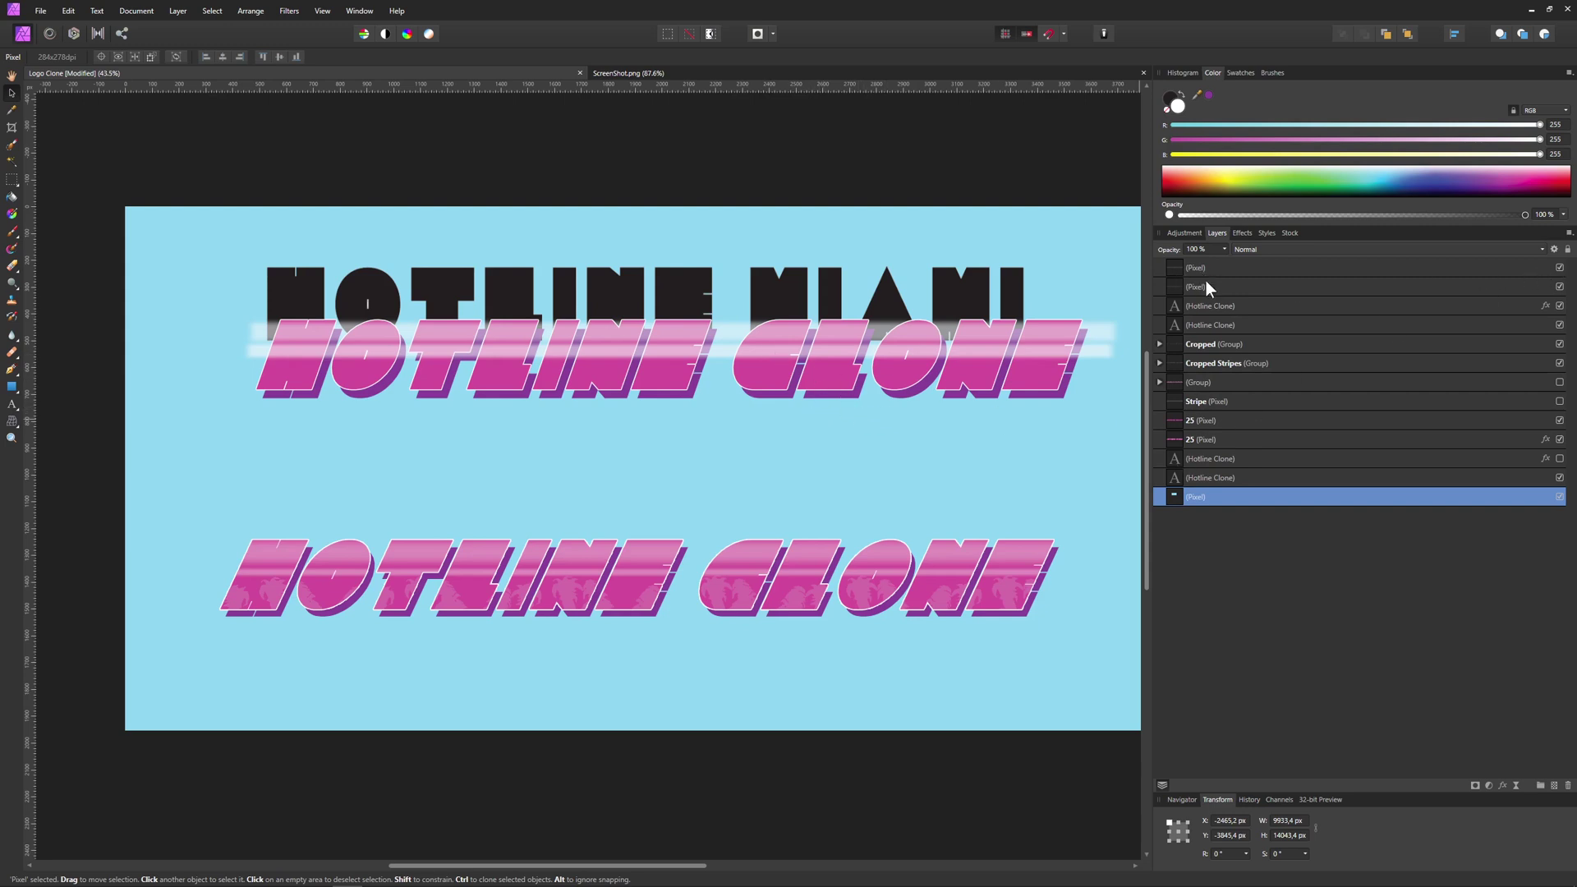
Examine how the finished logo's Cropped and Cropped Stripes groups are built
click(1205, 341)
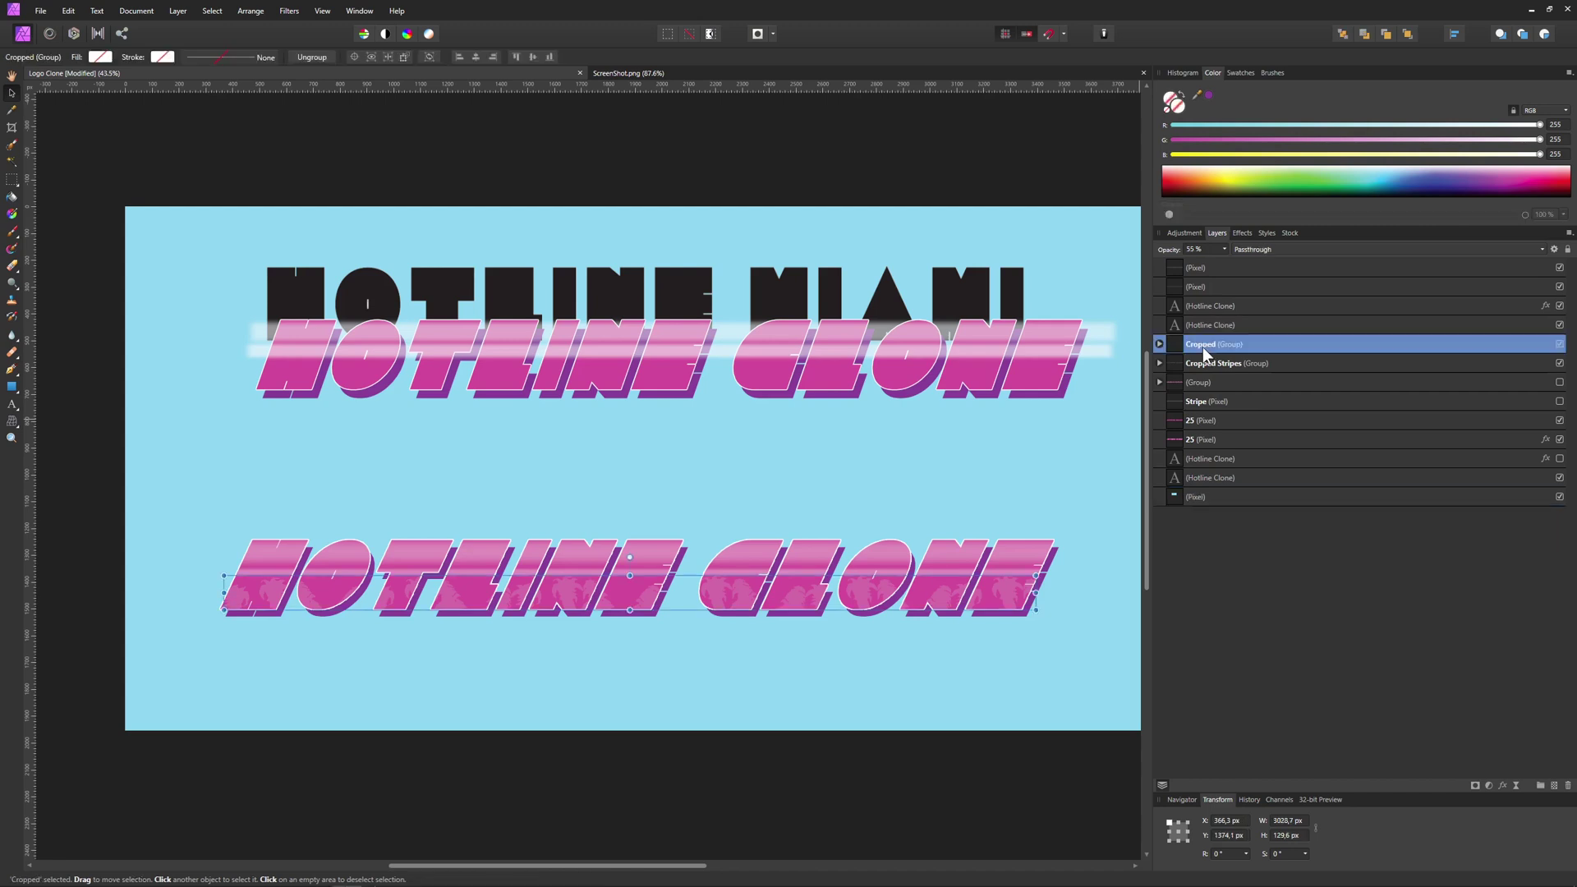
click(1204, 358)
click(1160, 343)
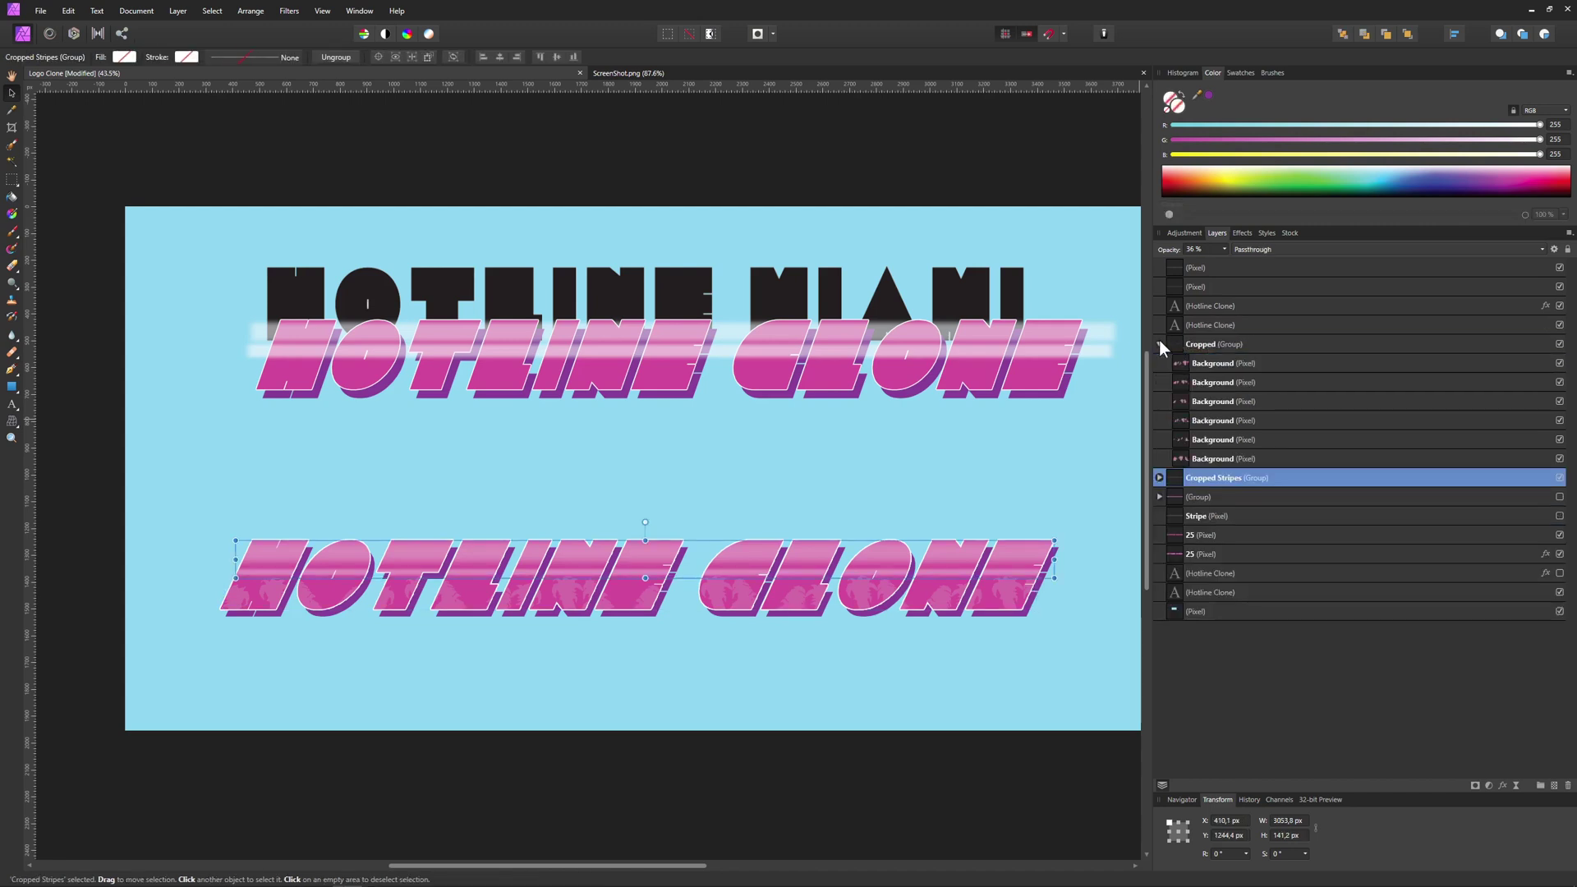
click(1159, 344)
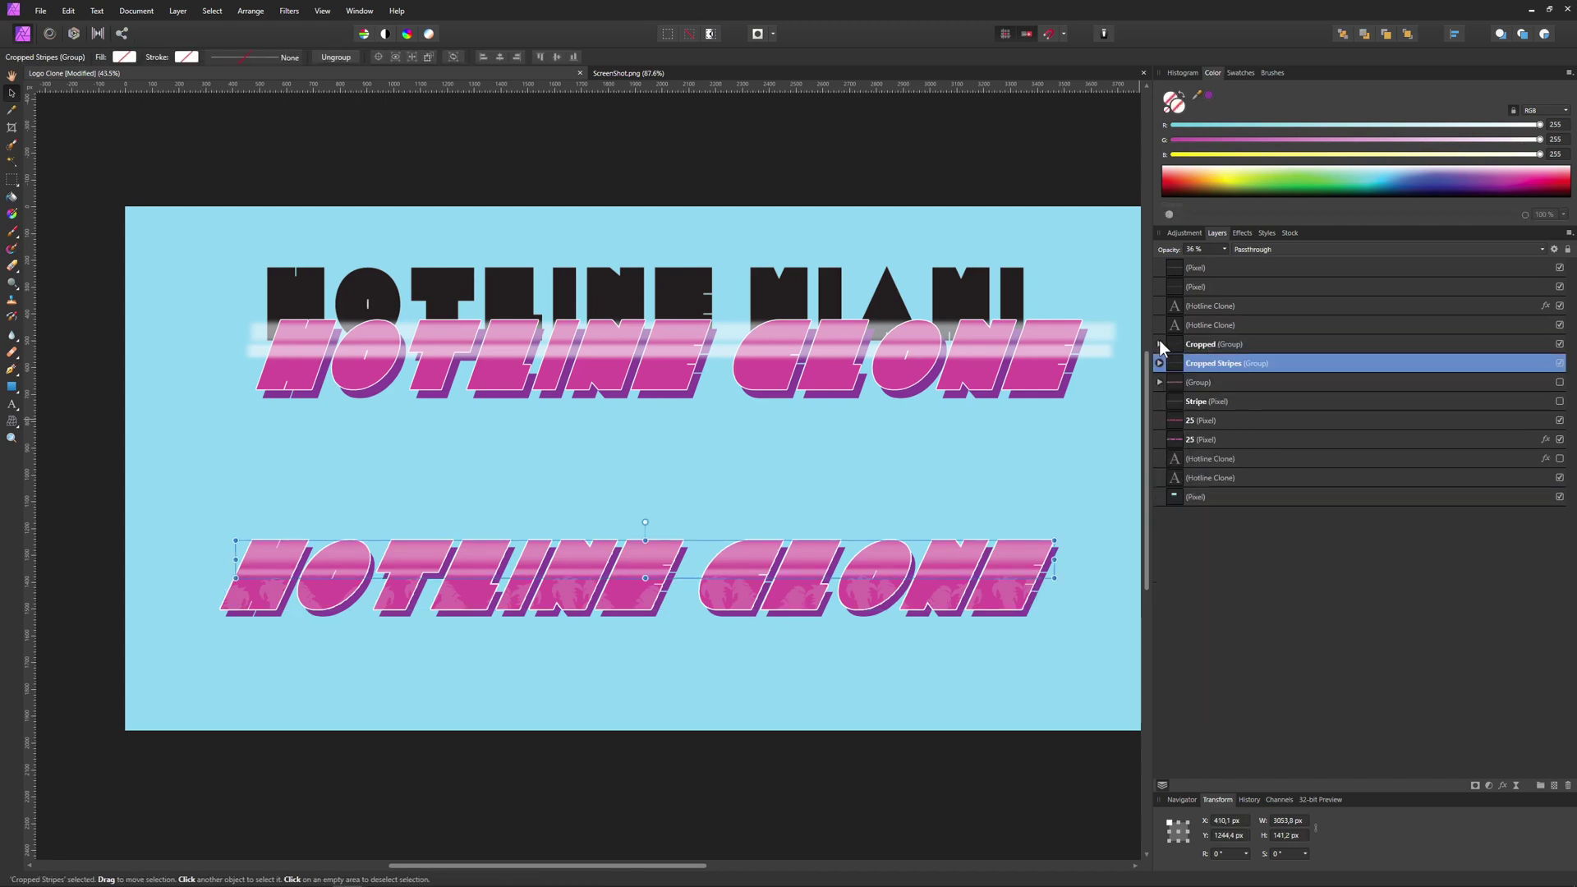
click(653, 72)
click(505, 71)
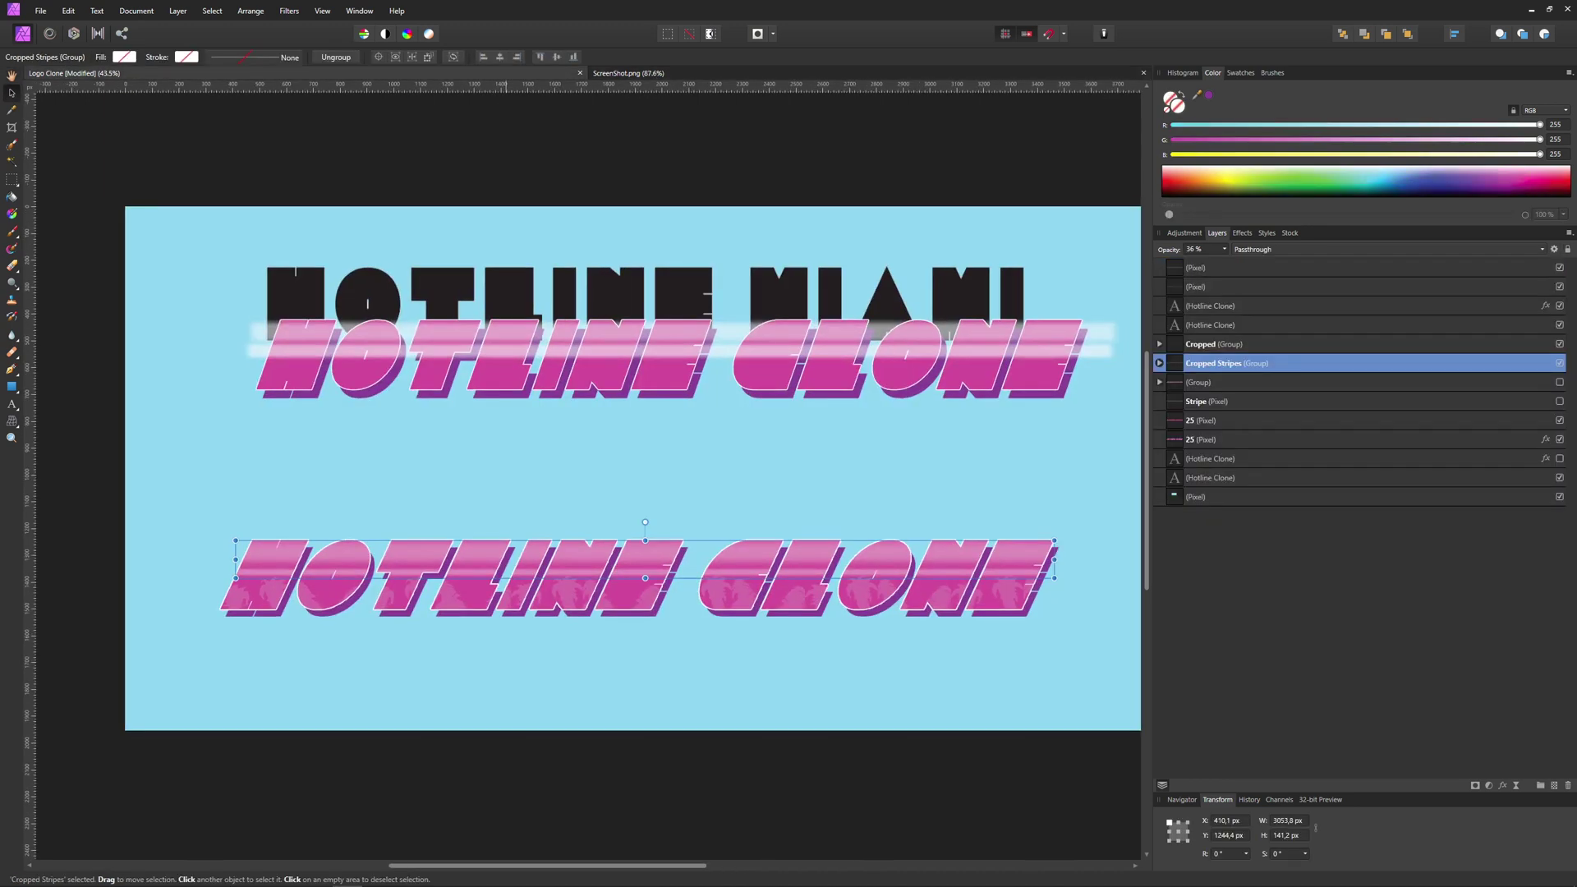
Open the jungle background PNG and select the rectangular area containing its palm trees
drag(1000, 60, 905, 70)
key(h)
ctrl+scroll(526, 297, down, 3)
click(11, 179)
drag(468, 278, 828, 423)
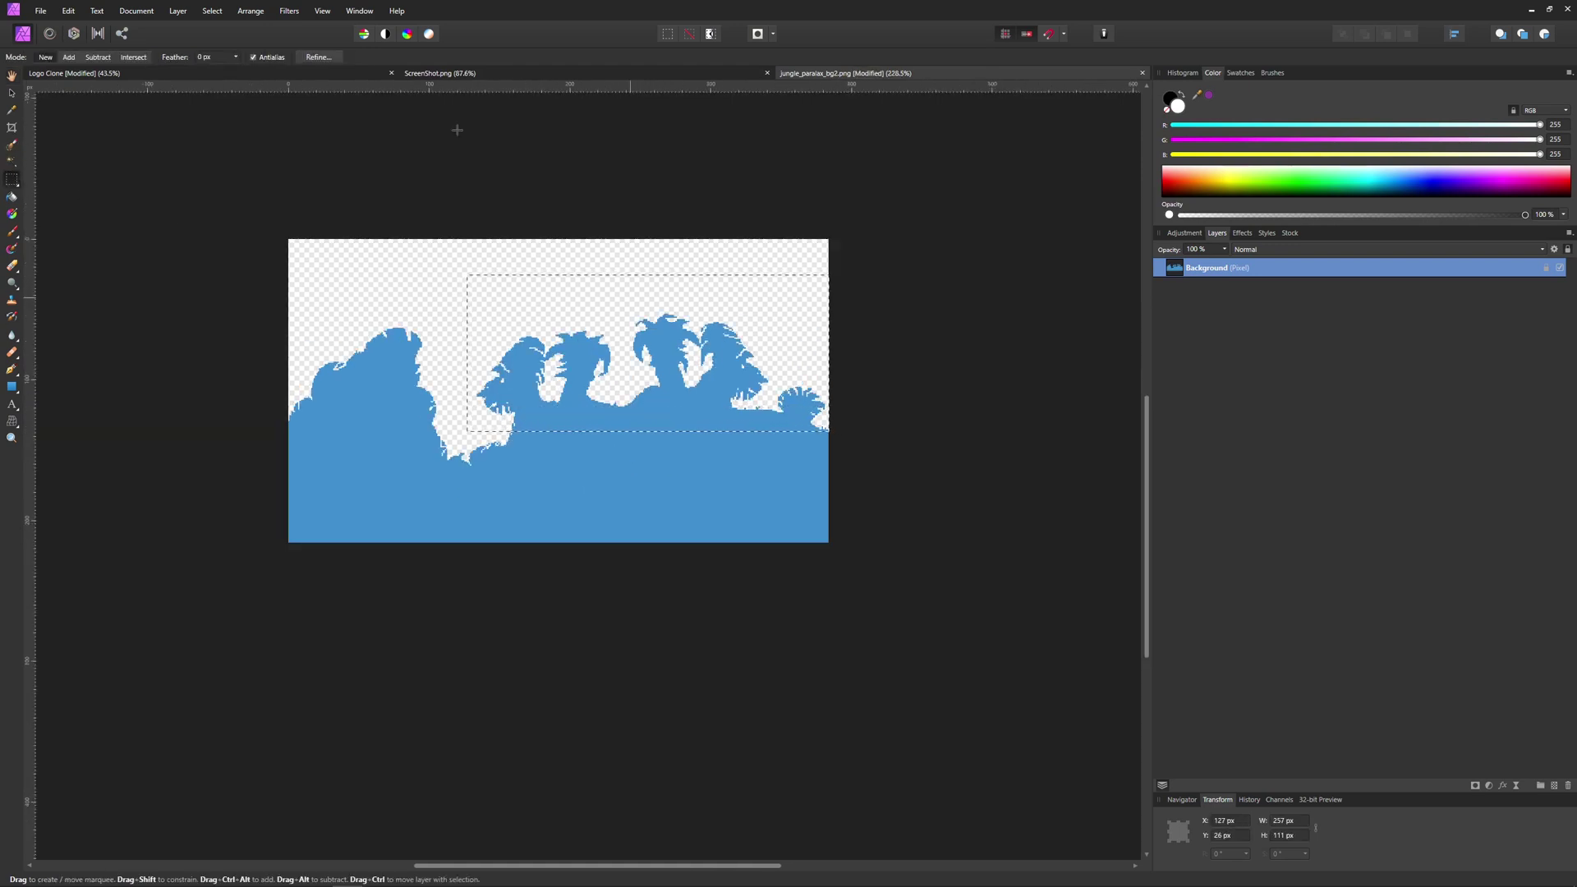
Paste the copied palm tree silhouettes into the Logo Clone document
click(275, 73)
ctrl+scroll(431, 306, up, 2)
key(ctrl+v)
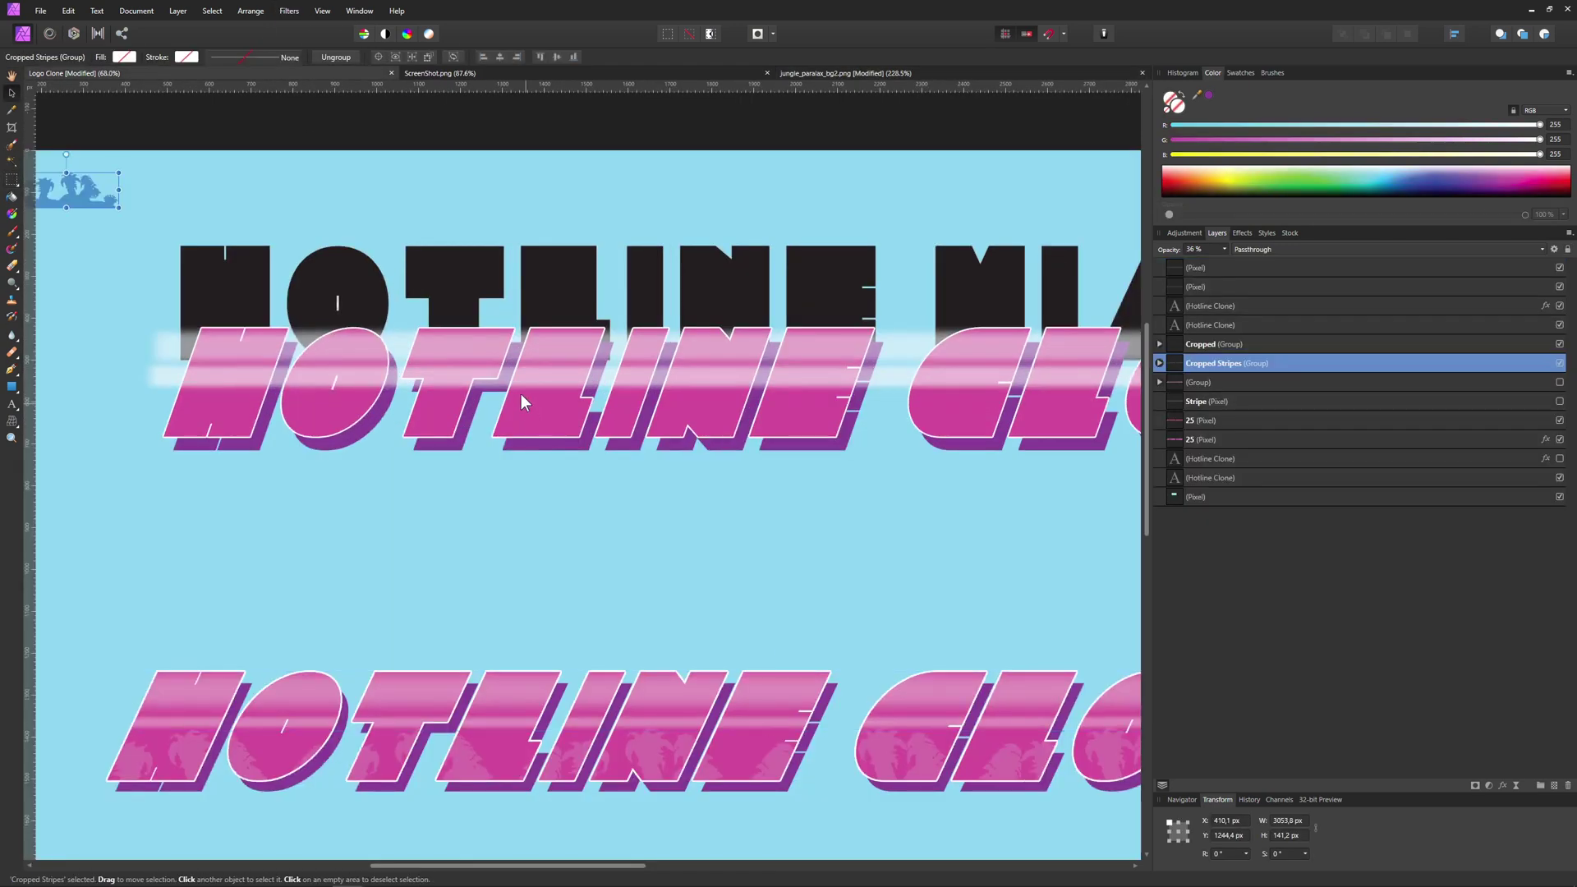
Place two copies of the palm silhouettes along the base of the upper logo's H and O, with the O copy as the topmost layer
key(v)
mouse_move(224, 403)
mouse_down()
mouse_move(245, 506)
mouse_move(346, 502)
mouse_move(328, 439)
mouse_up()
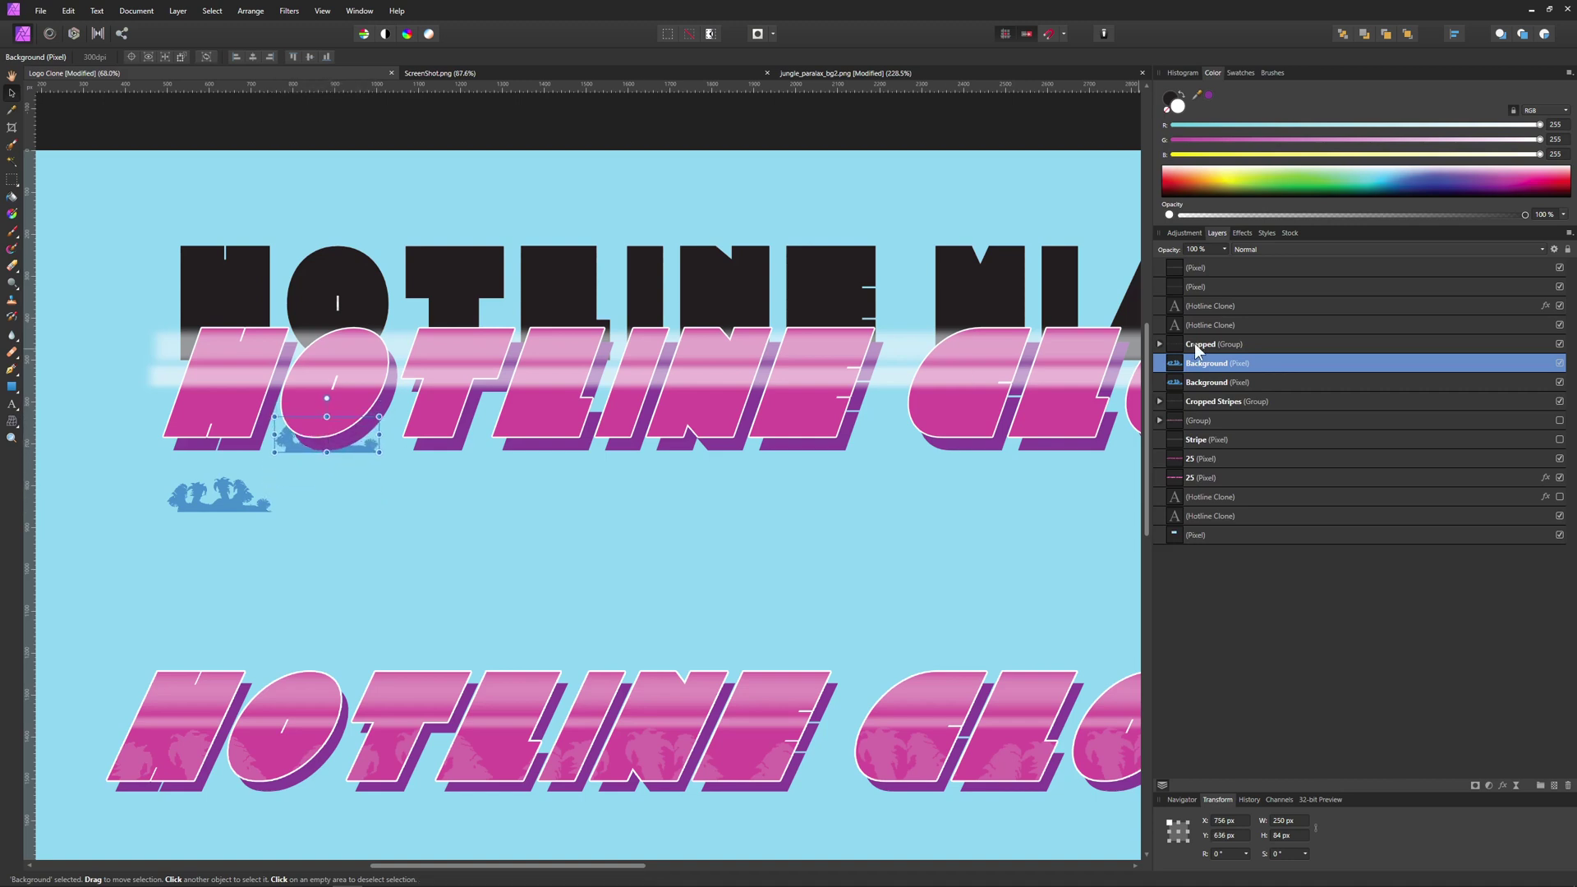
drag(1216, 366, 1277, 267)
click(205, 496)
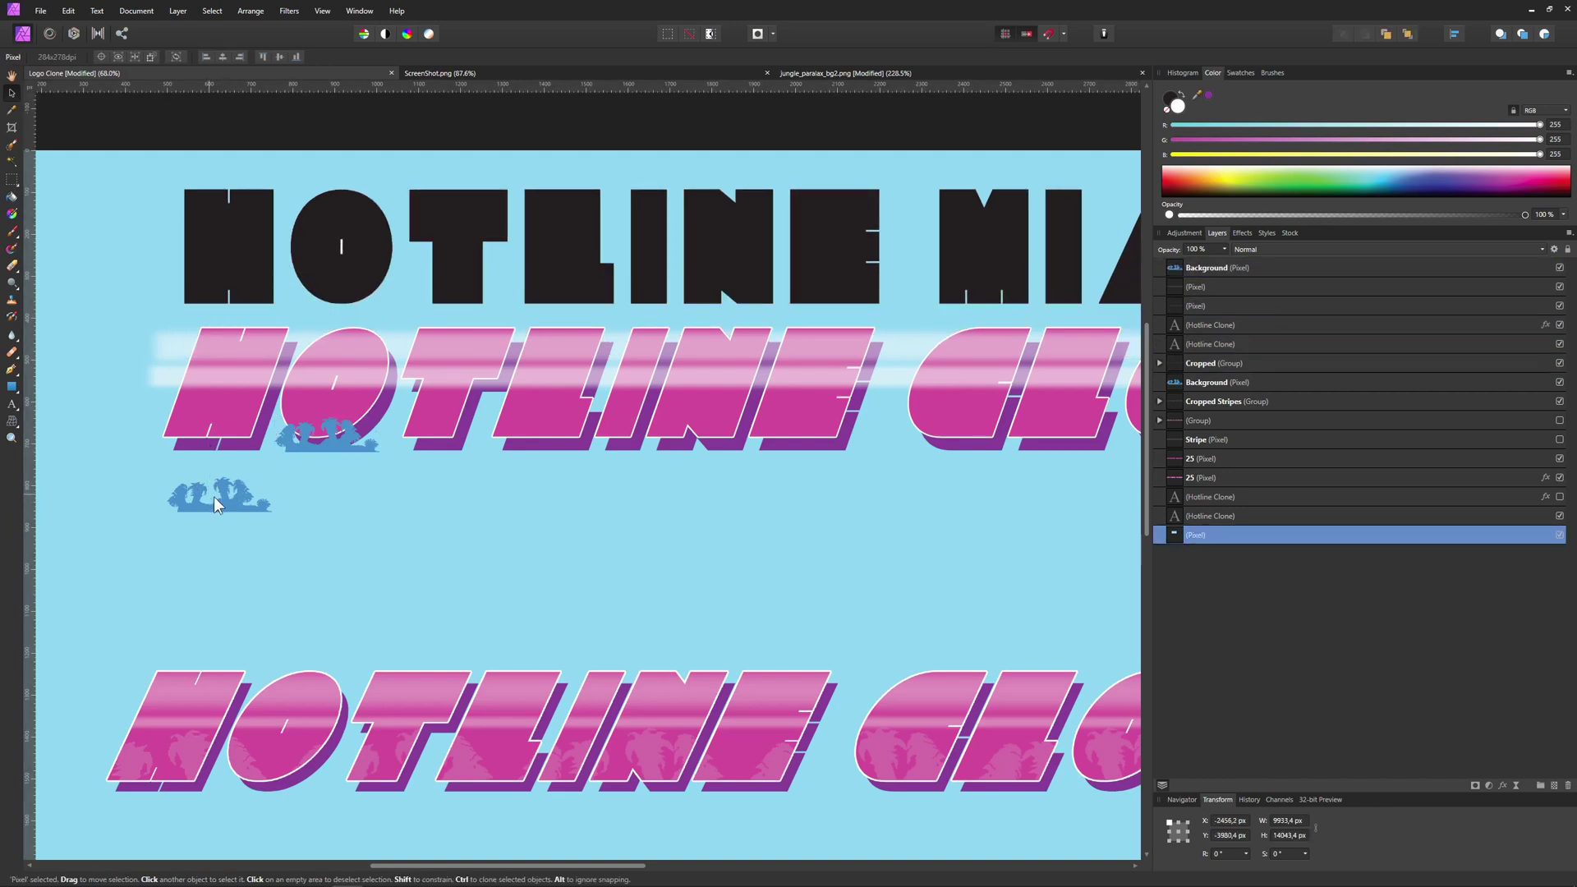
click(227, 497)
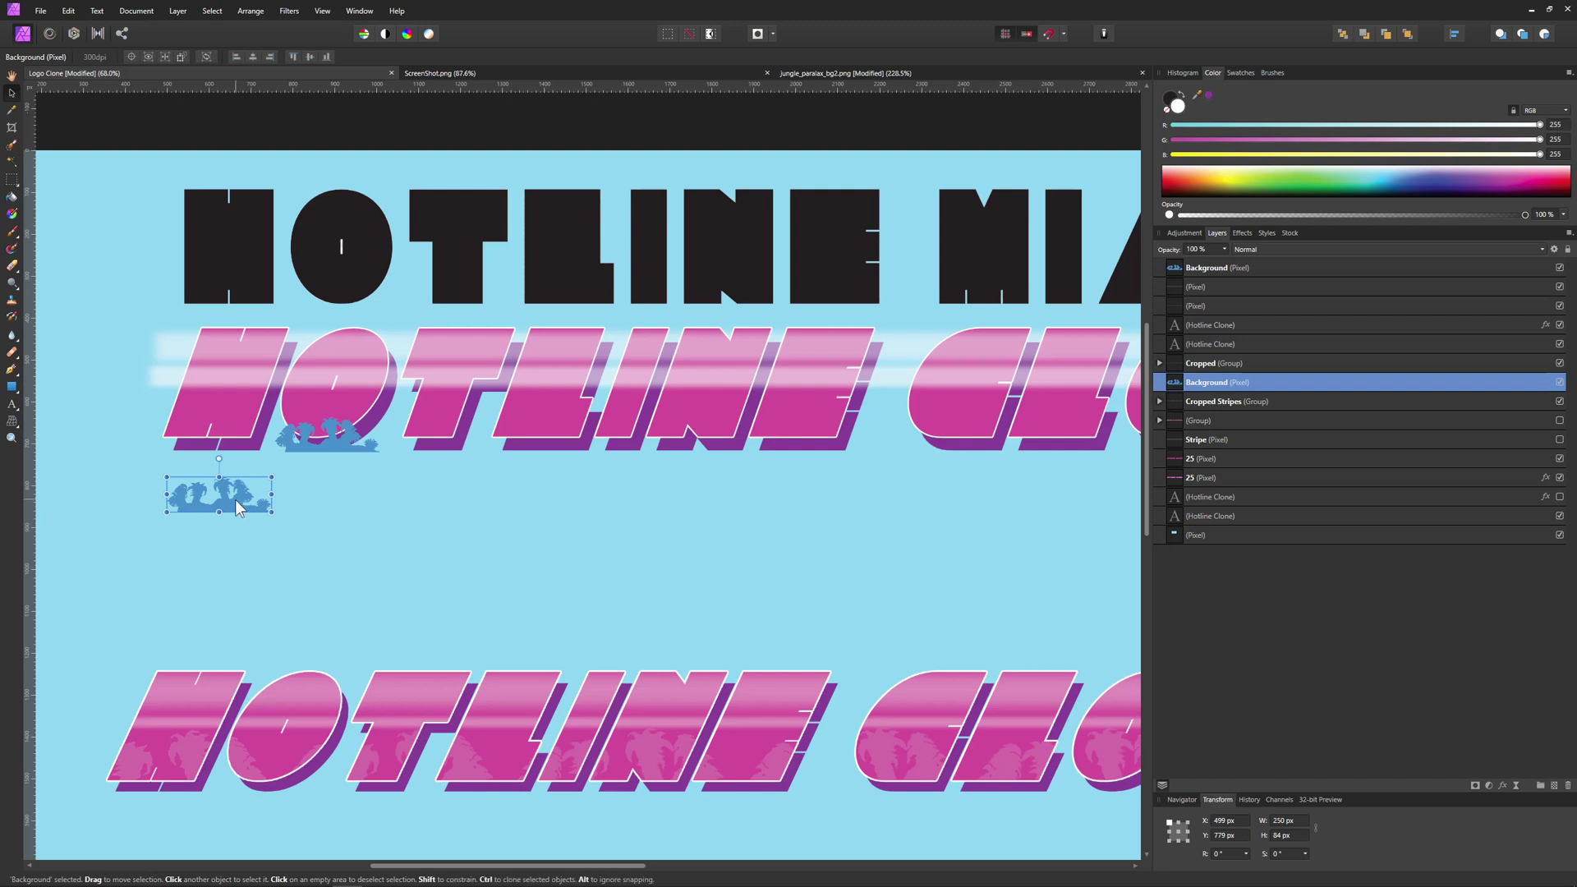
drag(235, 499, 238, 440)
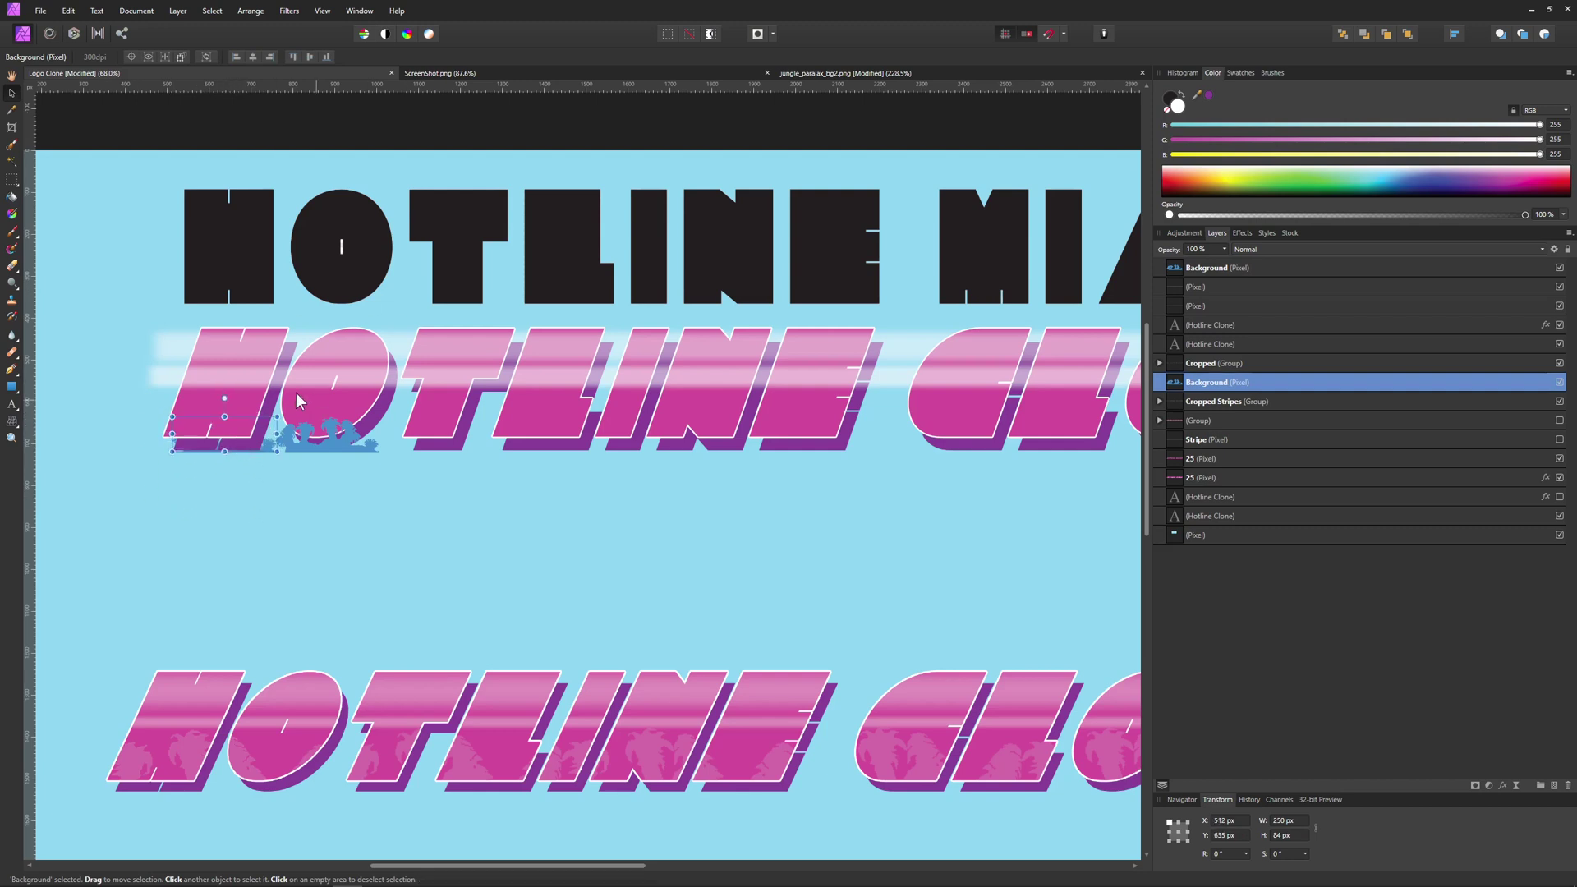
Rasterize the upper logo's pink outlined text layer with its layer effects preserved
ctrl+scroll(470, 412, down, 1)
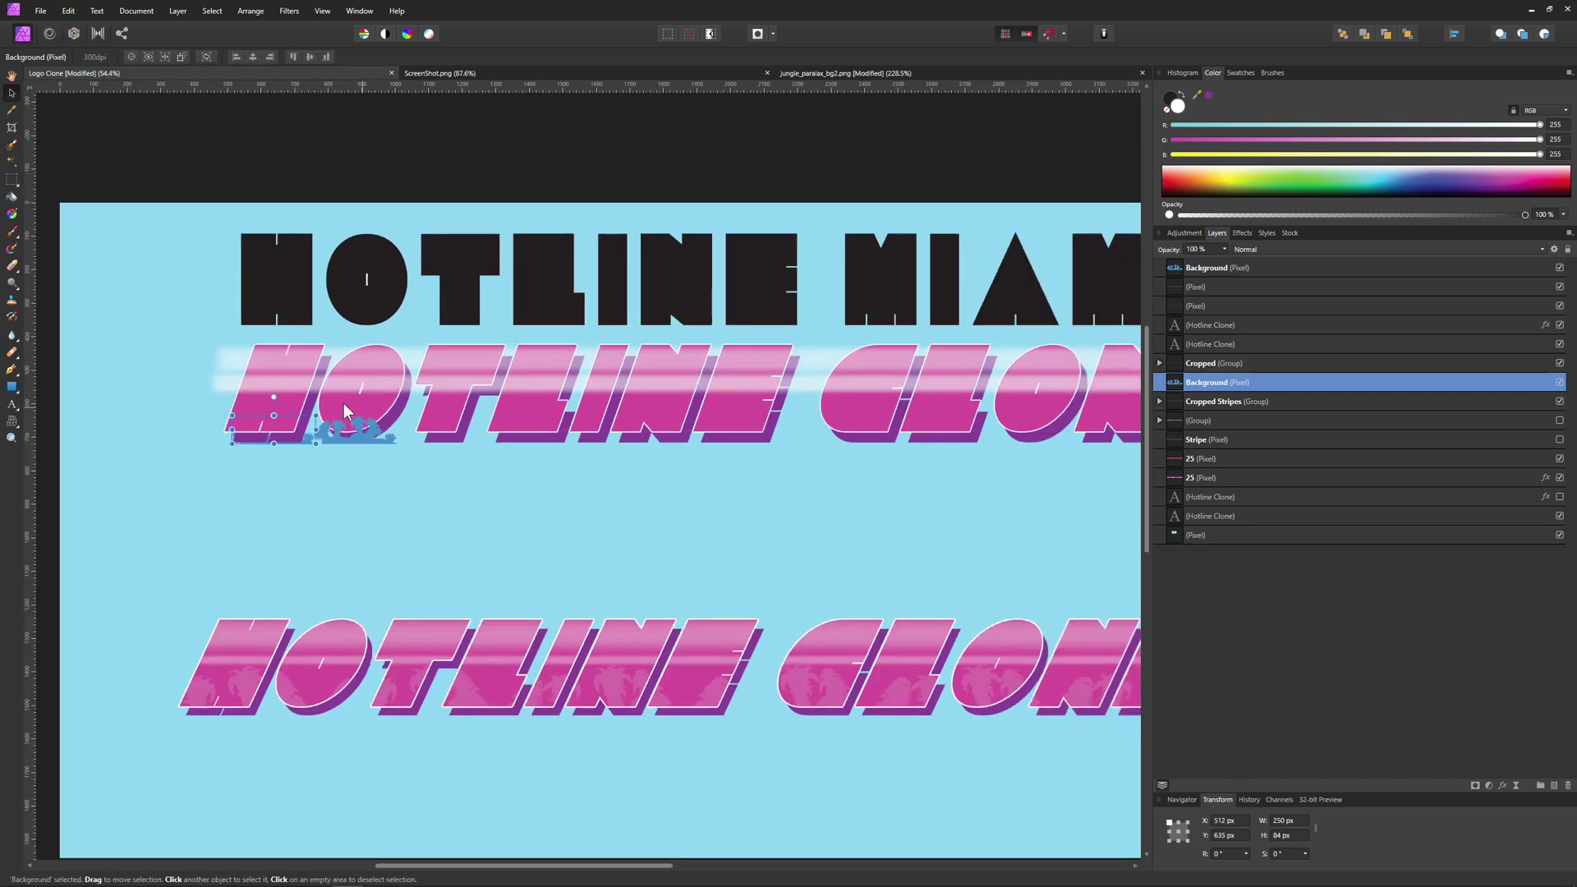
click(286, 391)
click(284, 404)
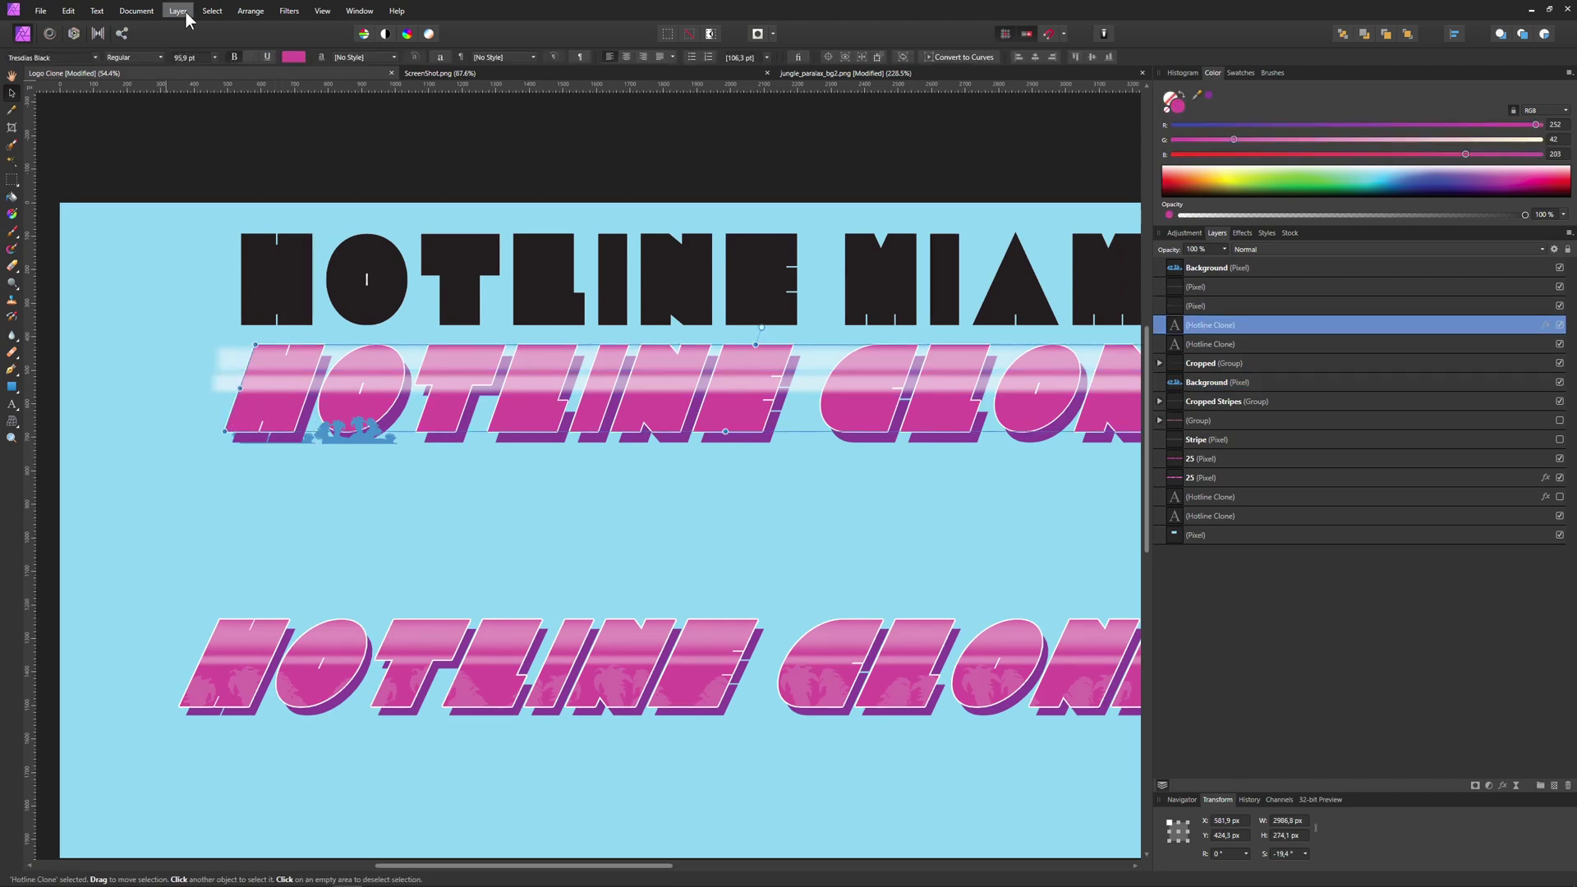
right_click(274, 406)
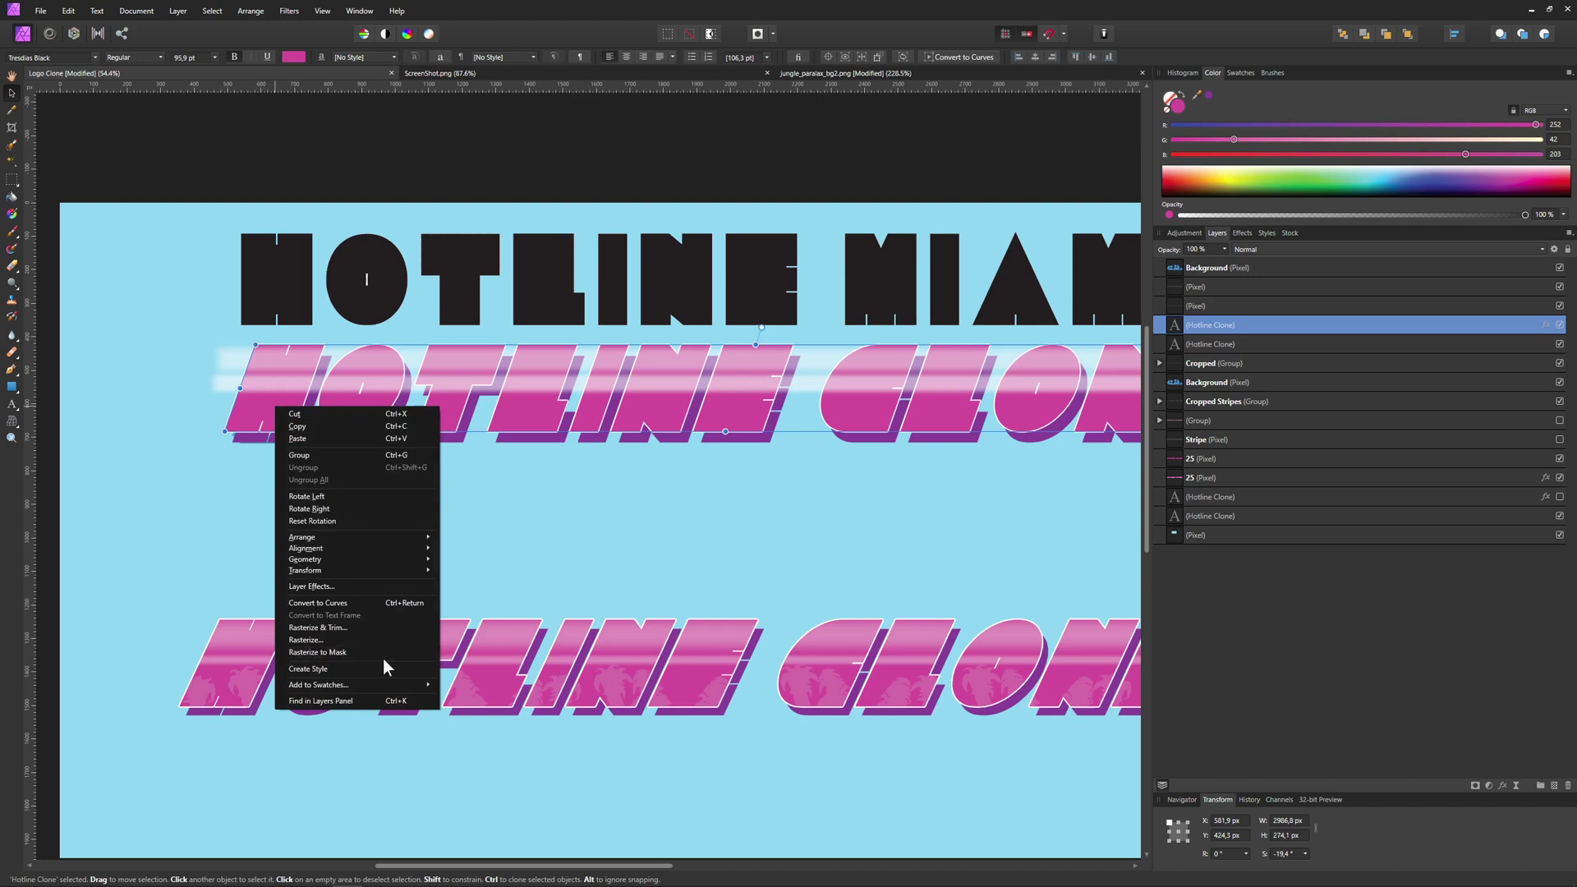
click(350, 639)
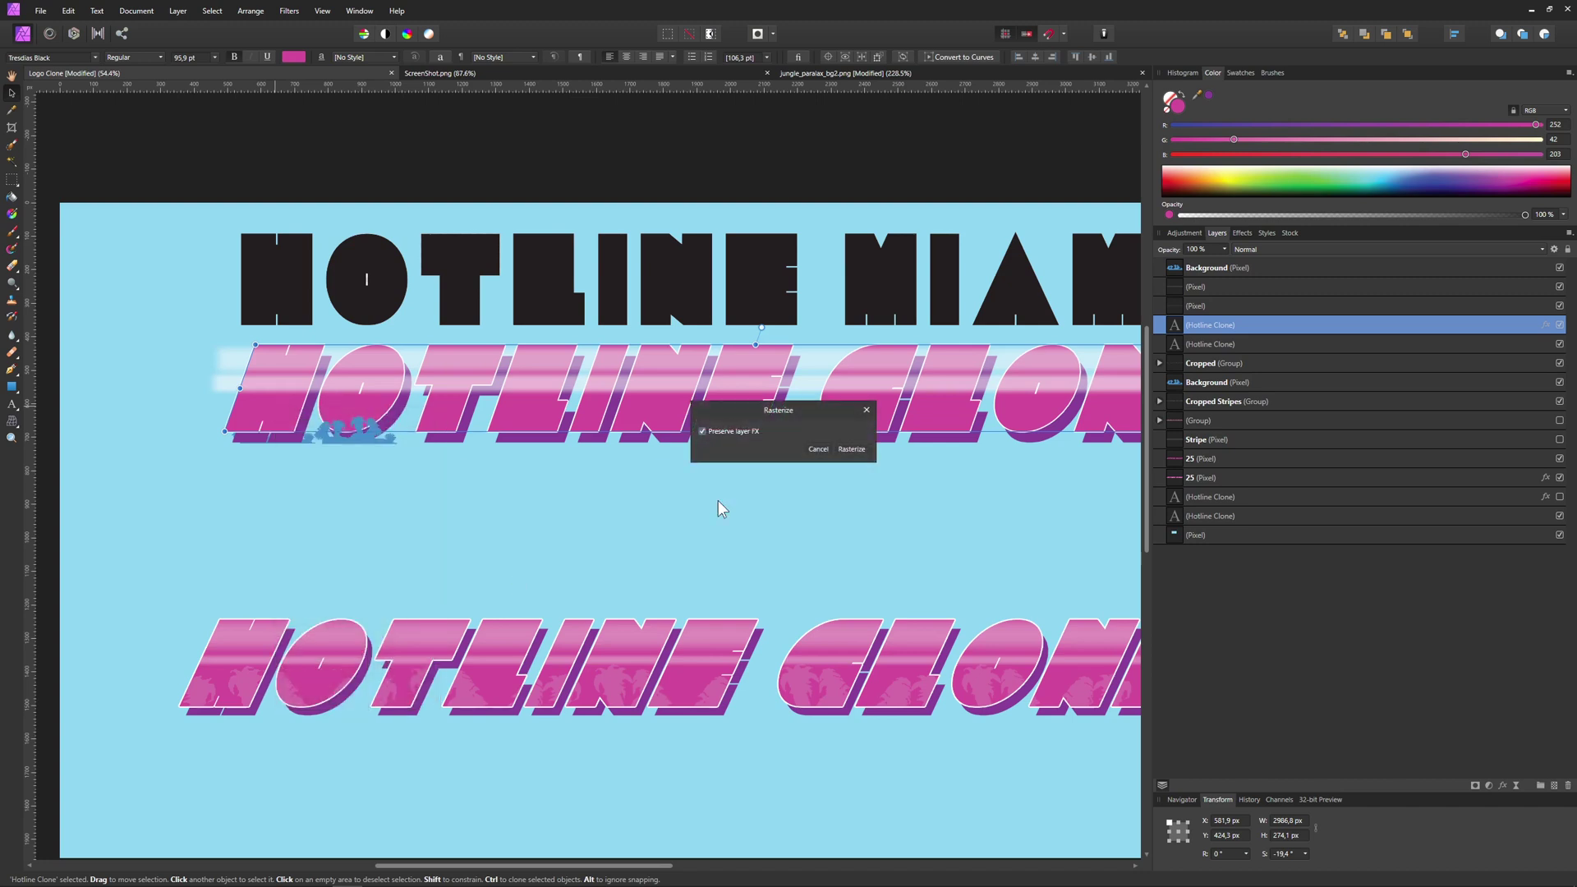
click(858, 450)
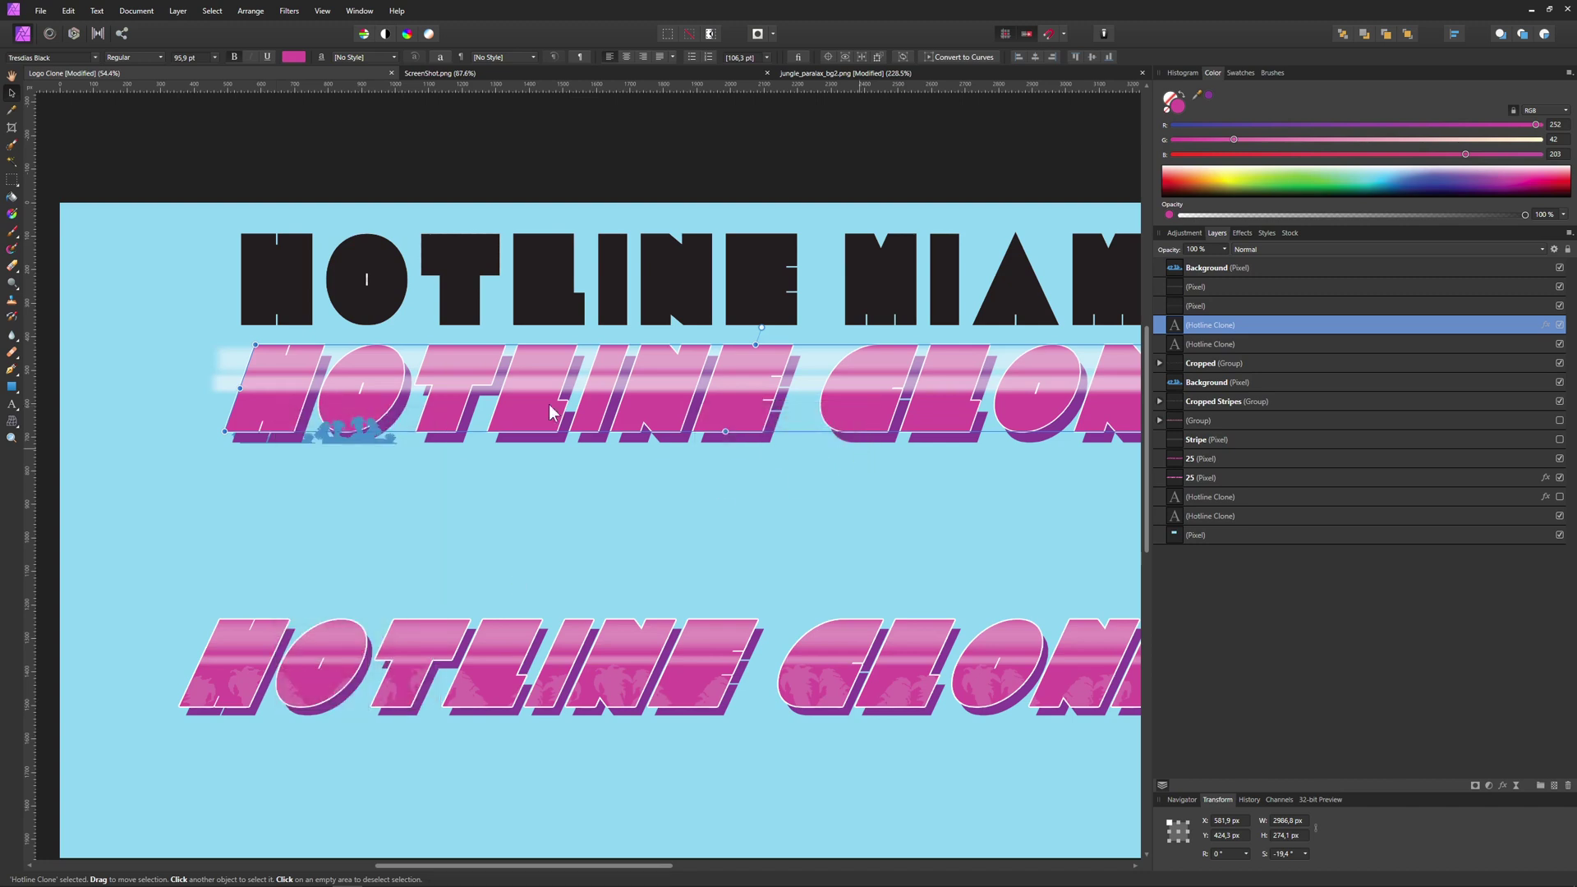
Flood-select all the pink letters of the upper logo non-contiguously and invert the selection
click(13, 162)
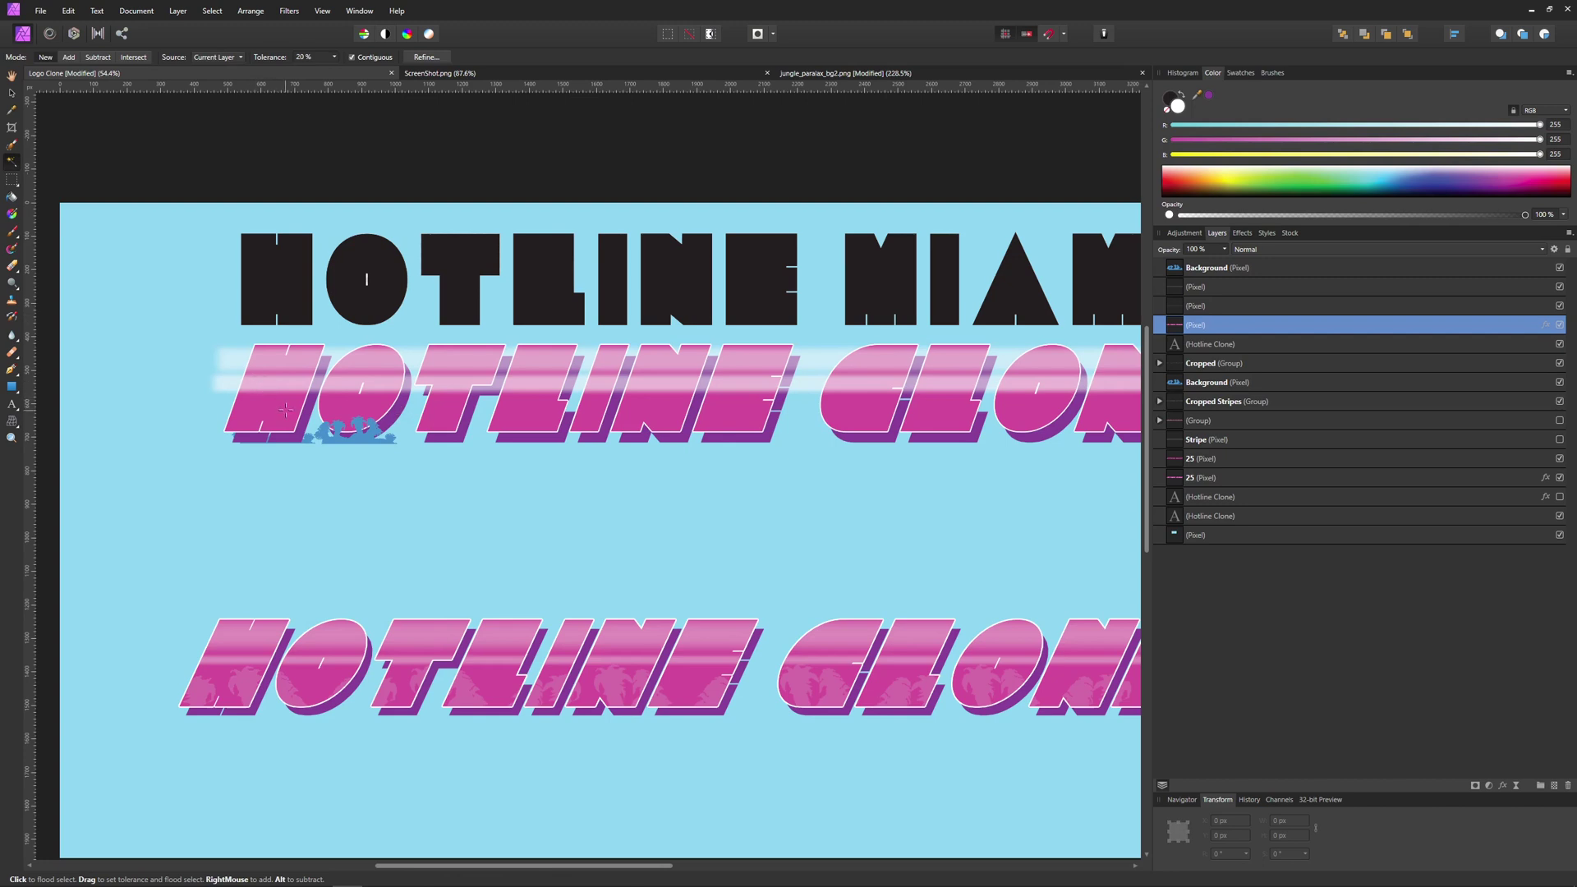
click(289, 404)
click(351, 57)
click(339, 374)
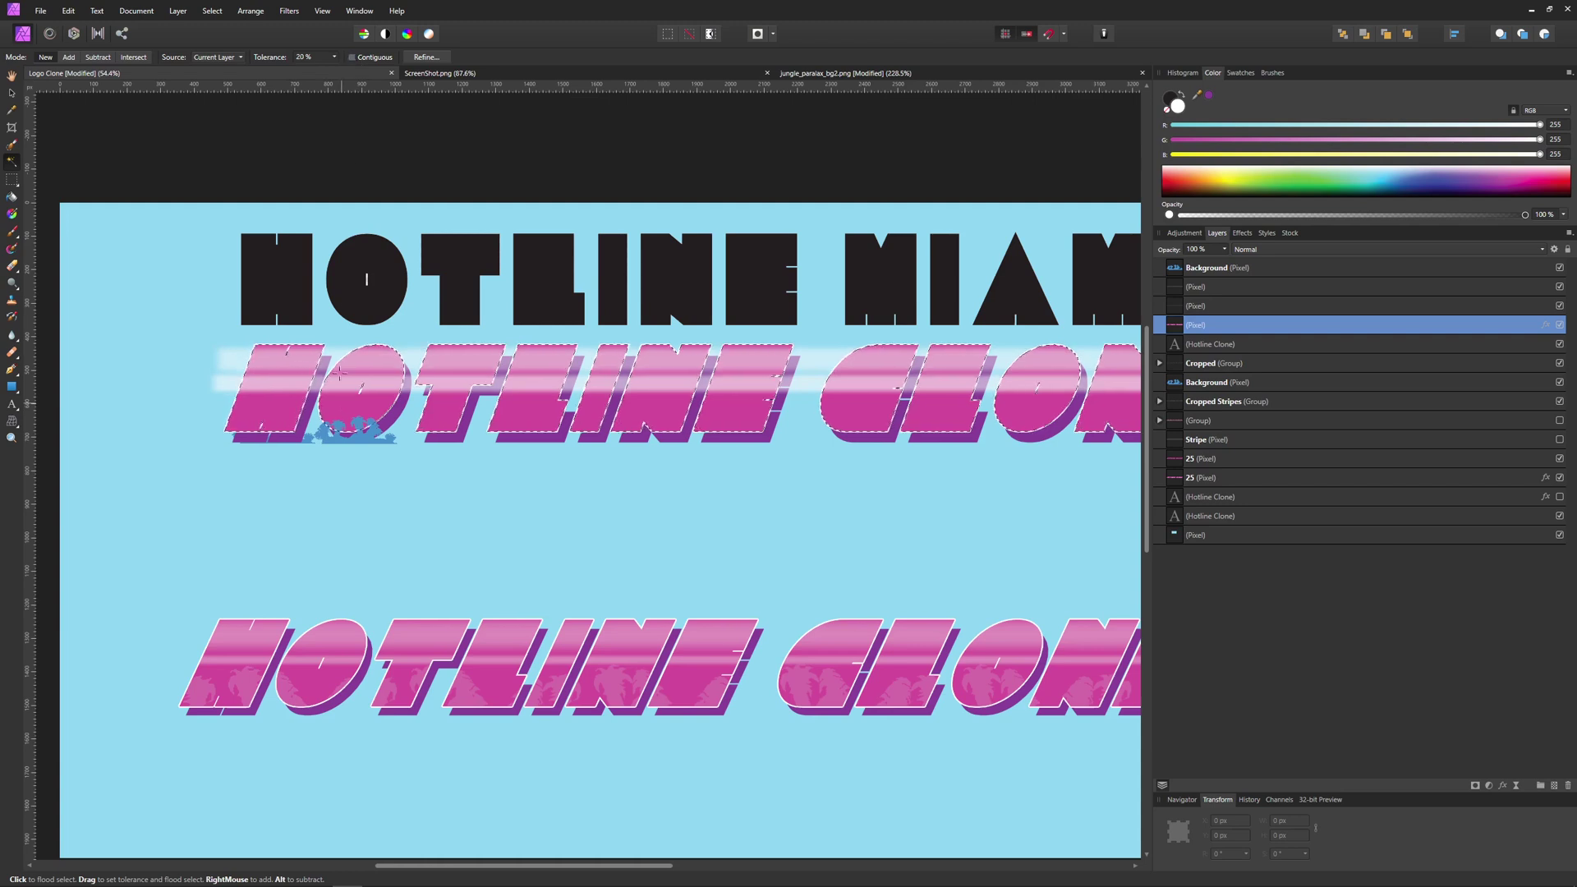
click(212, 10)
click(307, 61)
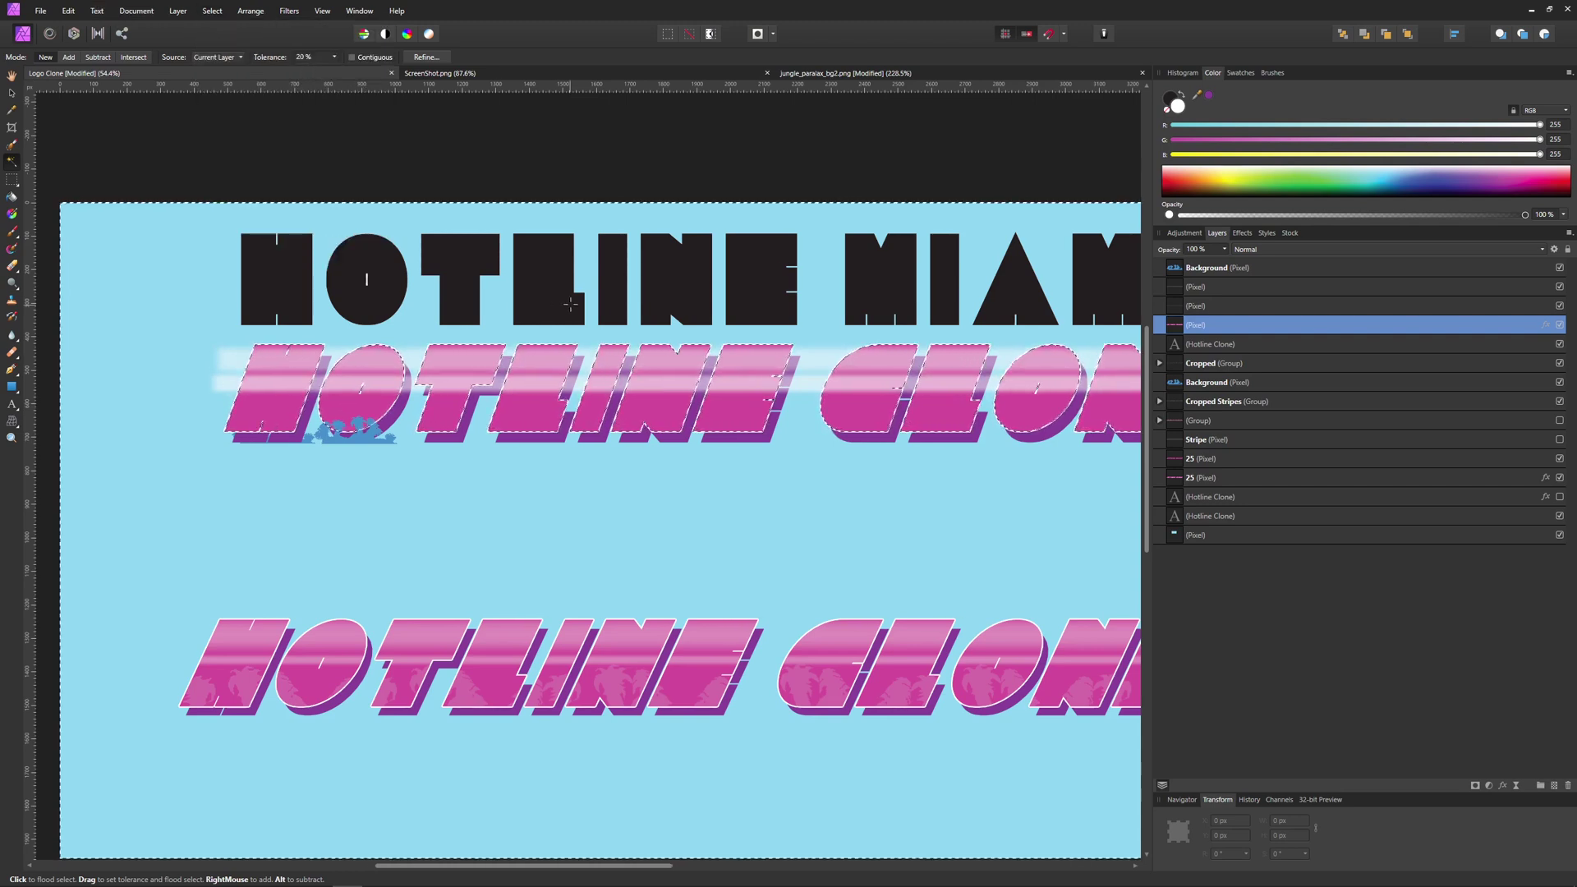
Delete the parts of the top palm layer and both highlight stripes outside the letters, and clear the selection
ctrl+scroll(583, 305, down, 3)
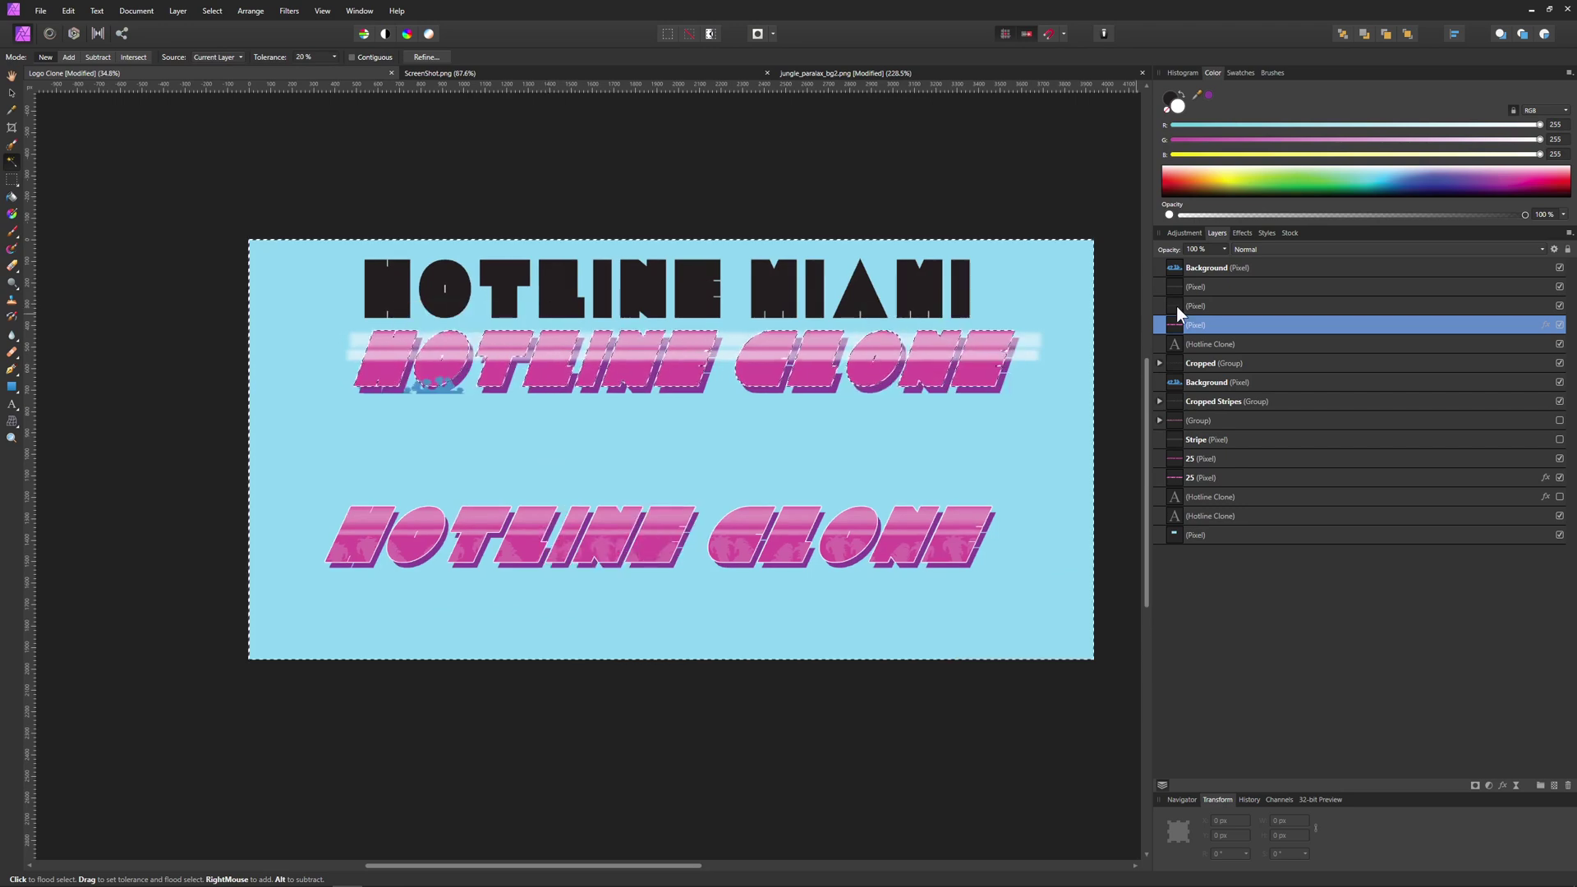
click(1215, 266)
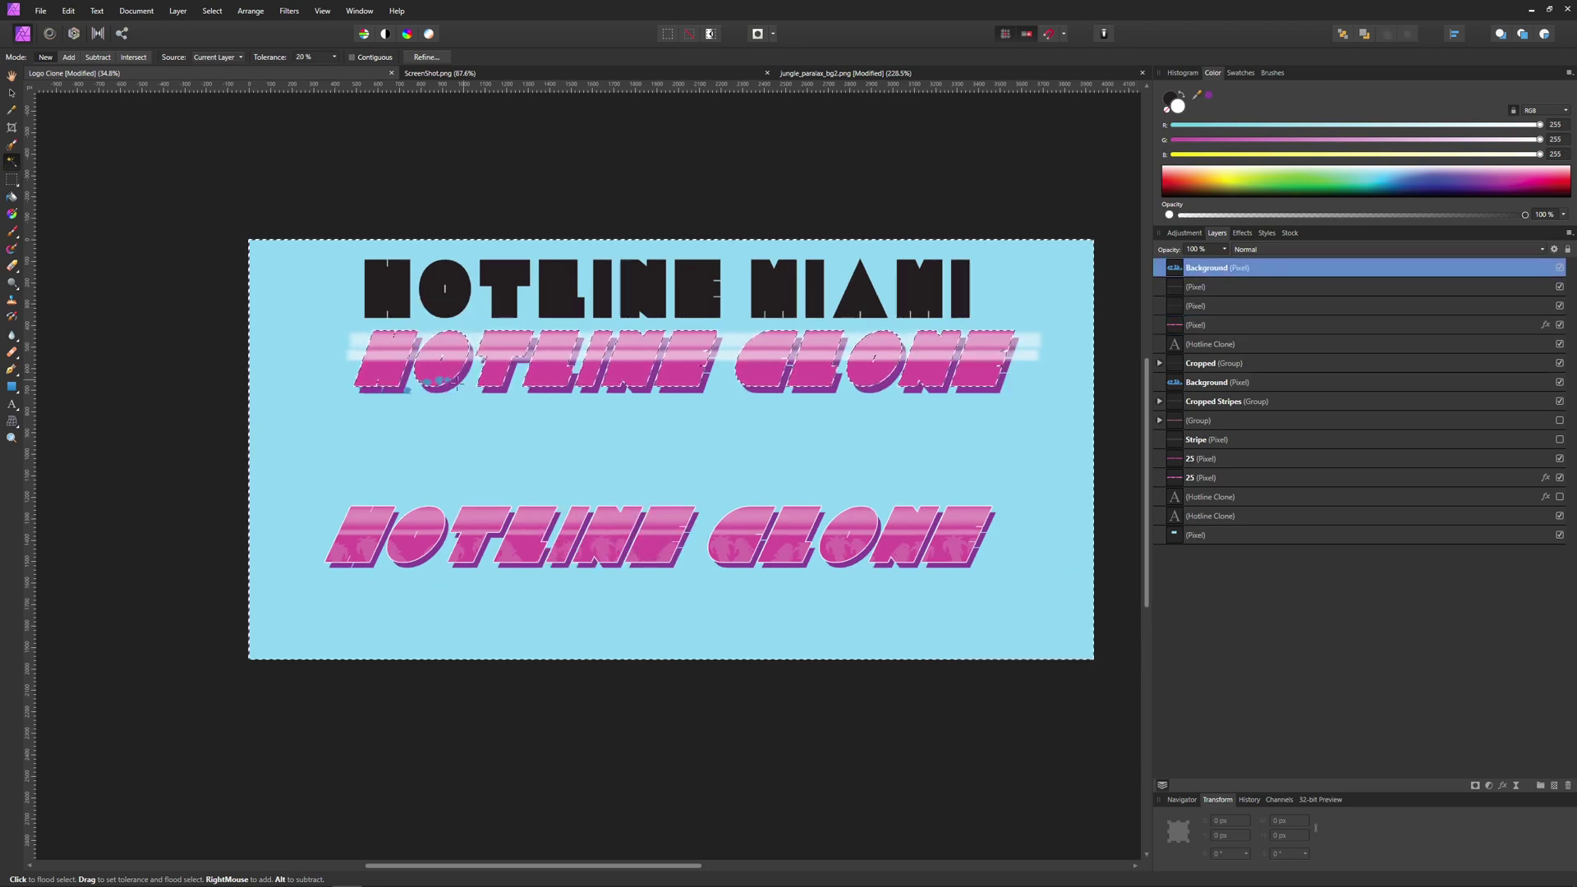
ctrl+scroll(443, 390, up, 5)
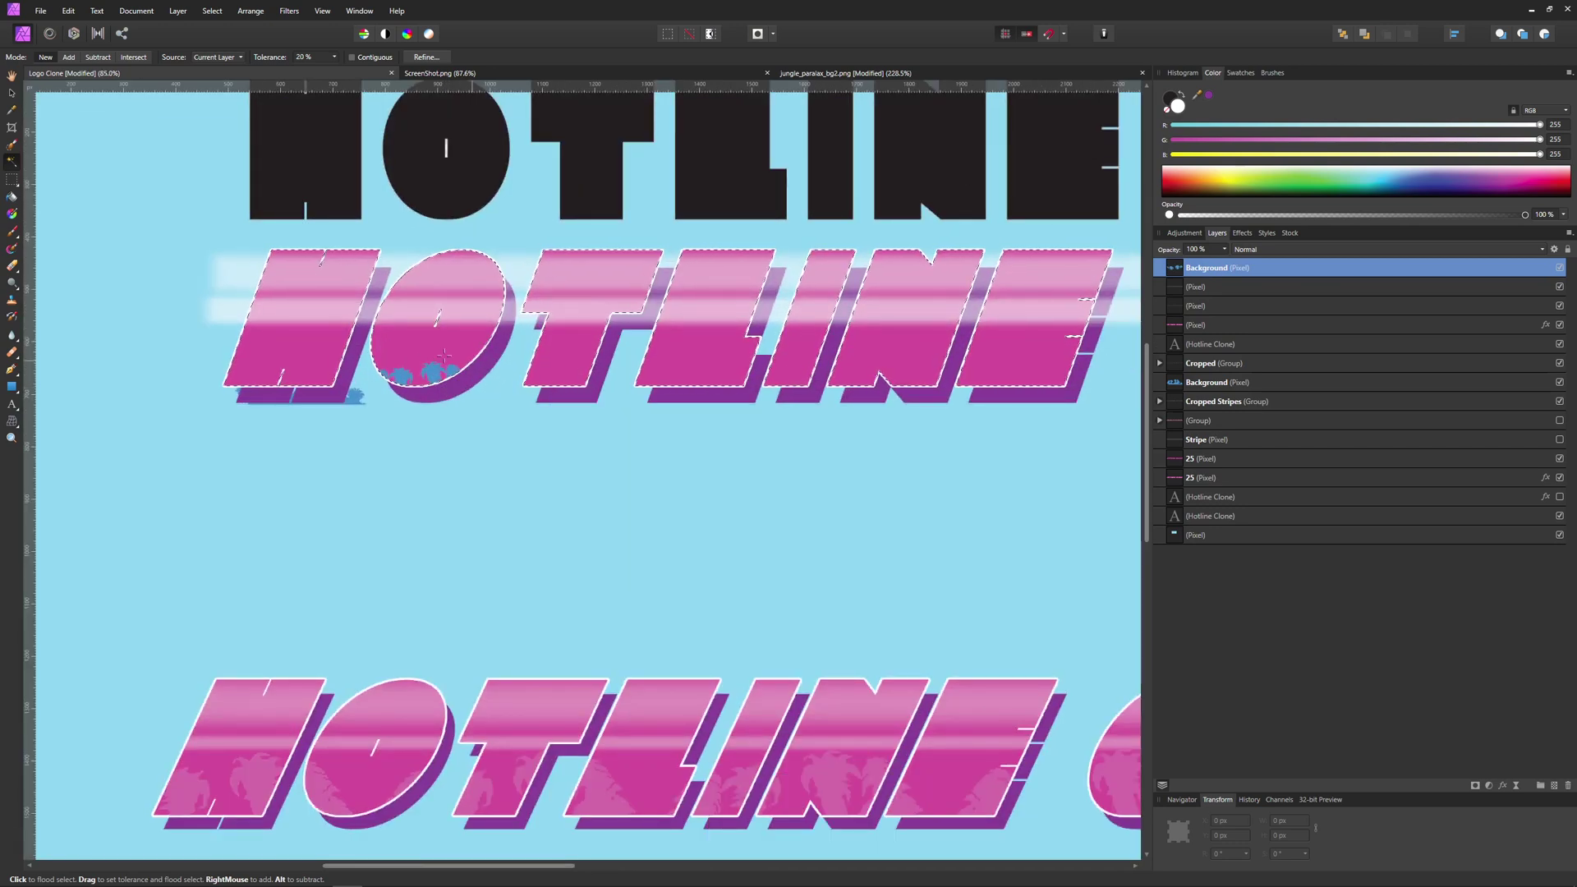
ctrl+scroll(472, 367, down, 1)
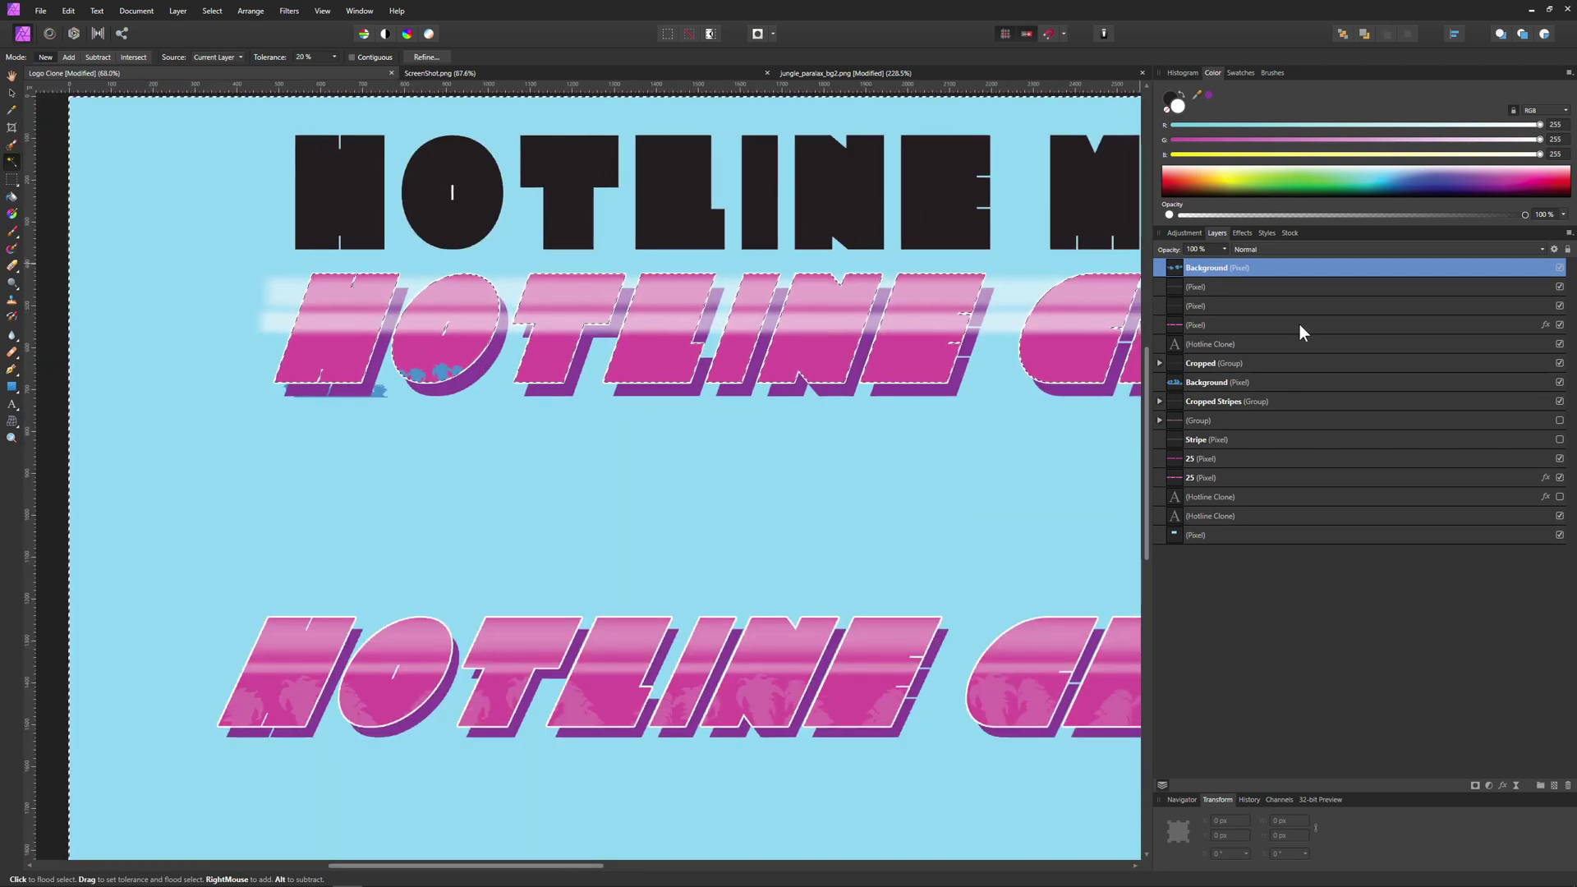
click(1206, 288)
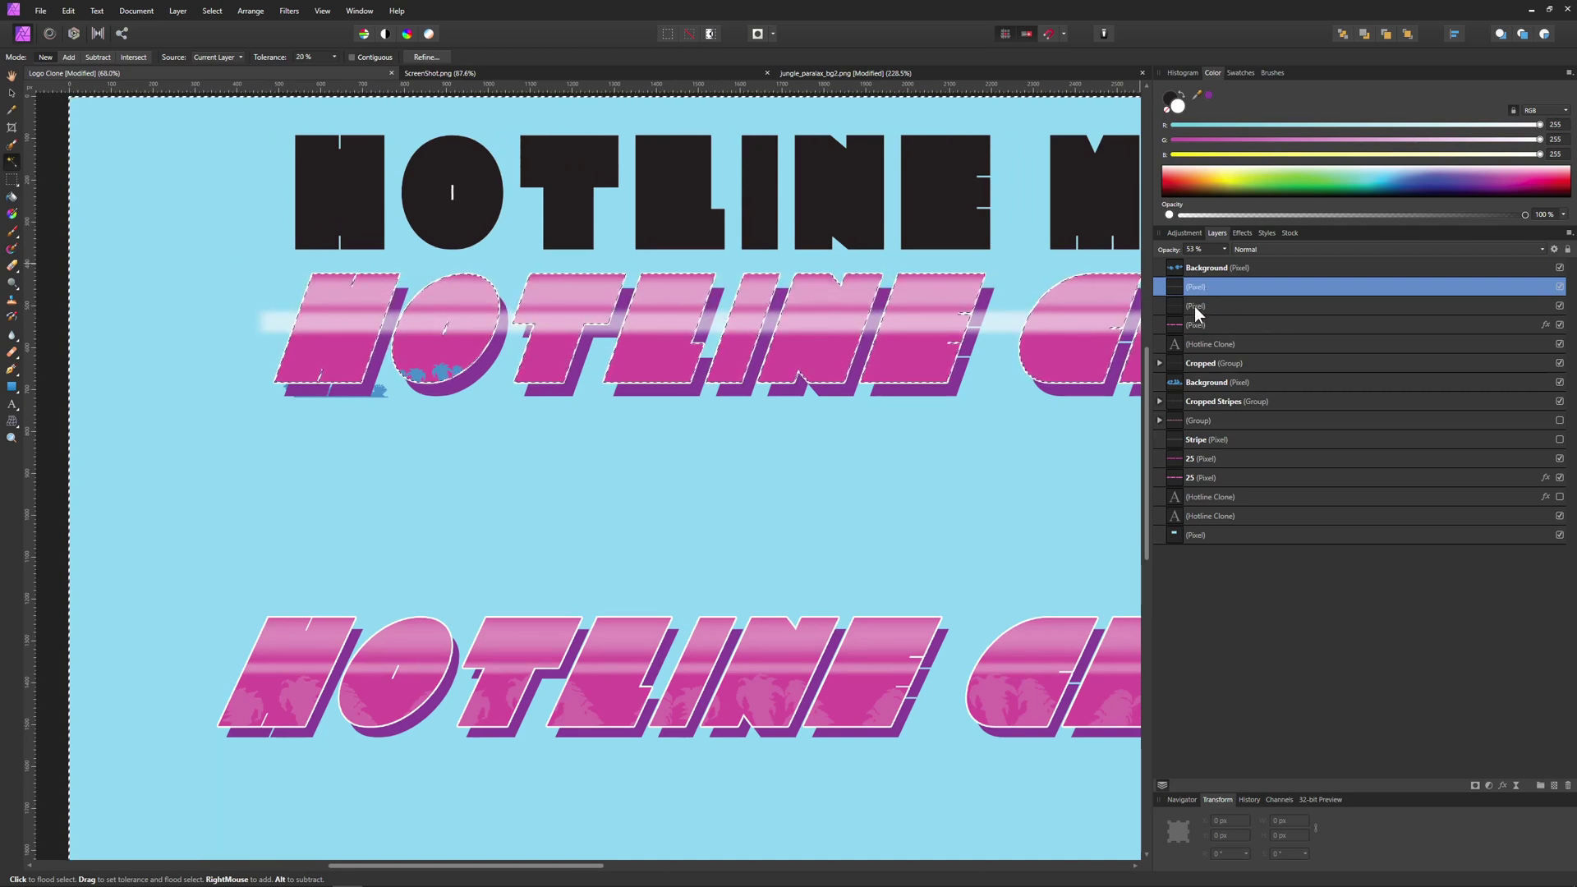
click(1194, 306)
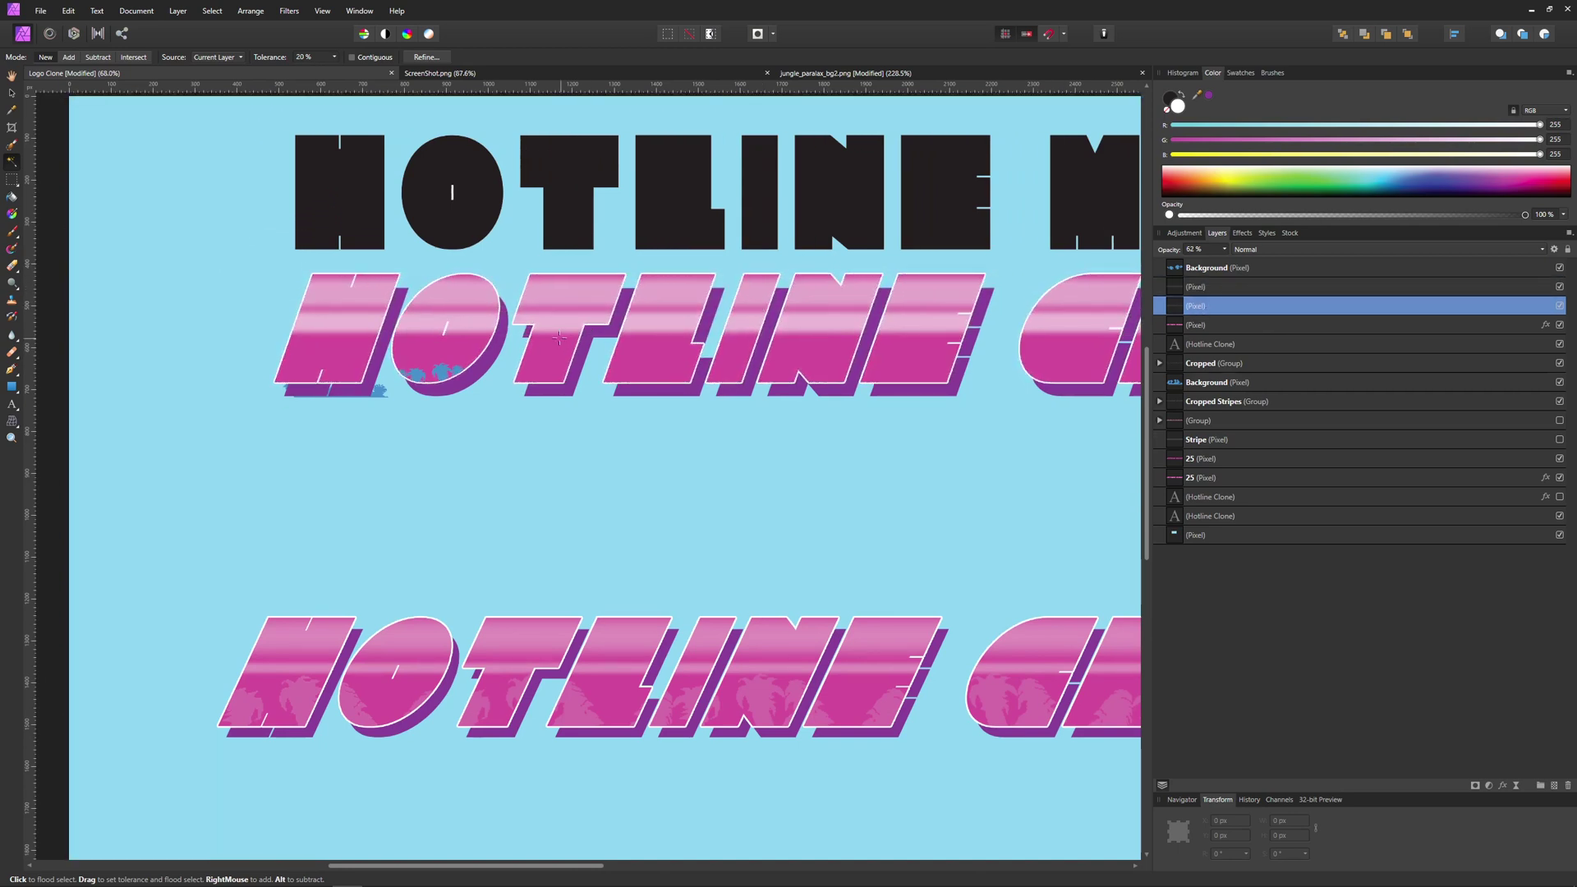
Hide the bottom pixel layer holding the light blue backdrop and black Hotline Miami lettering
ctrl+scroll(733, 304, down, 3)
ctrl+scroll(543, 335, up, 2)
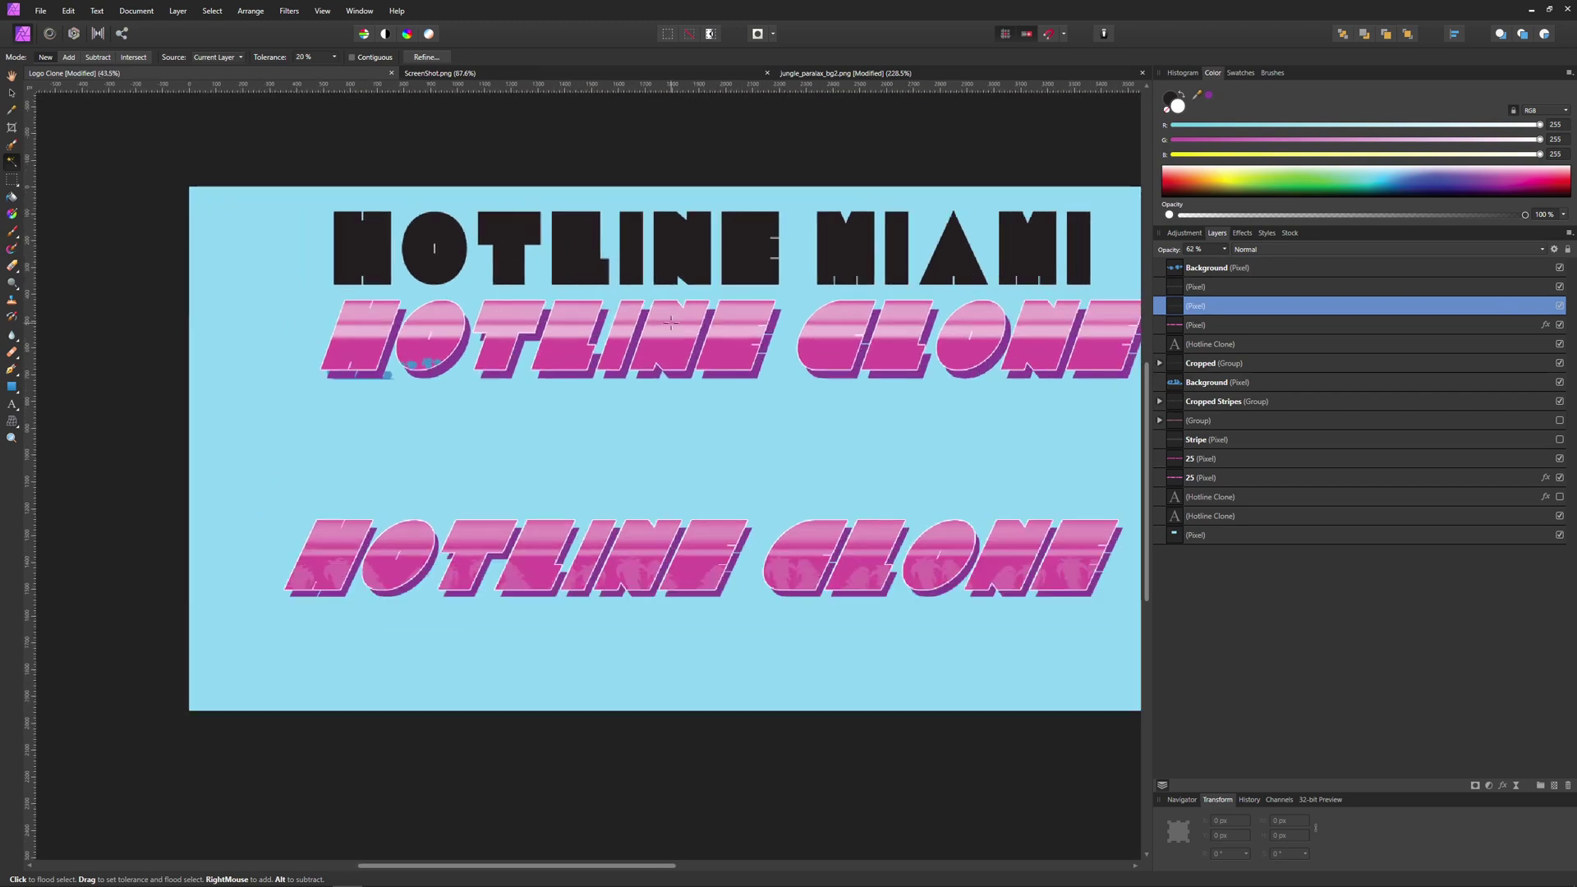
shift+scroll(606, 310, right, 3)
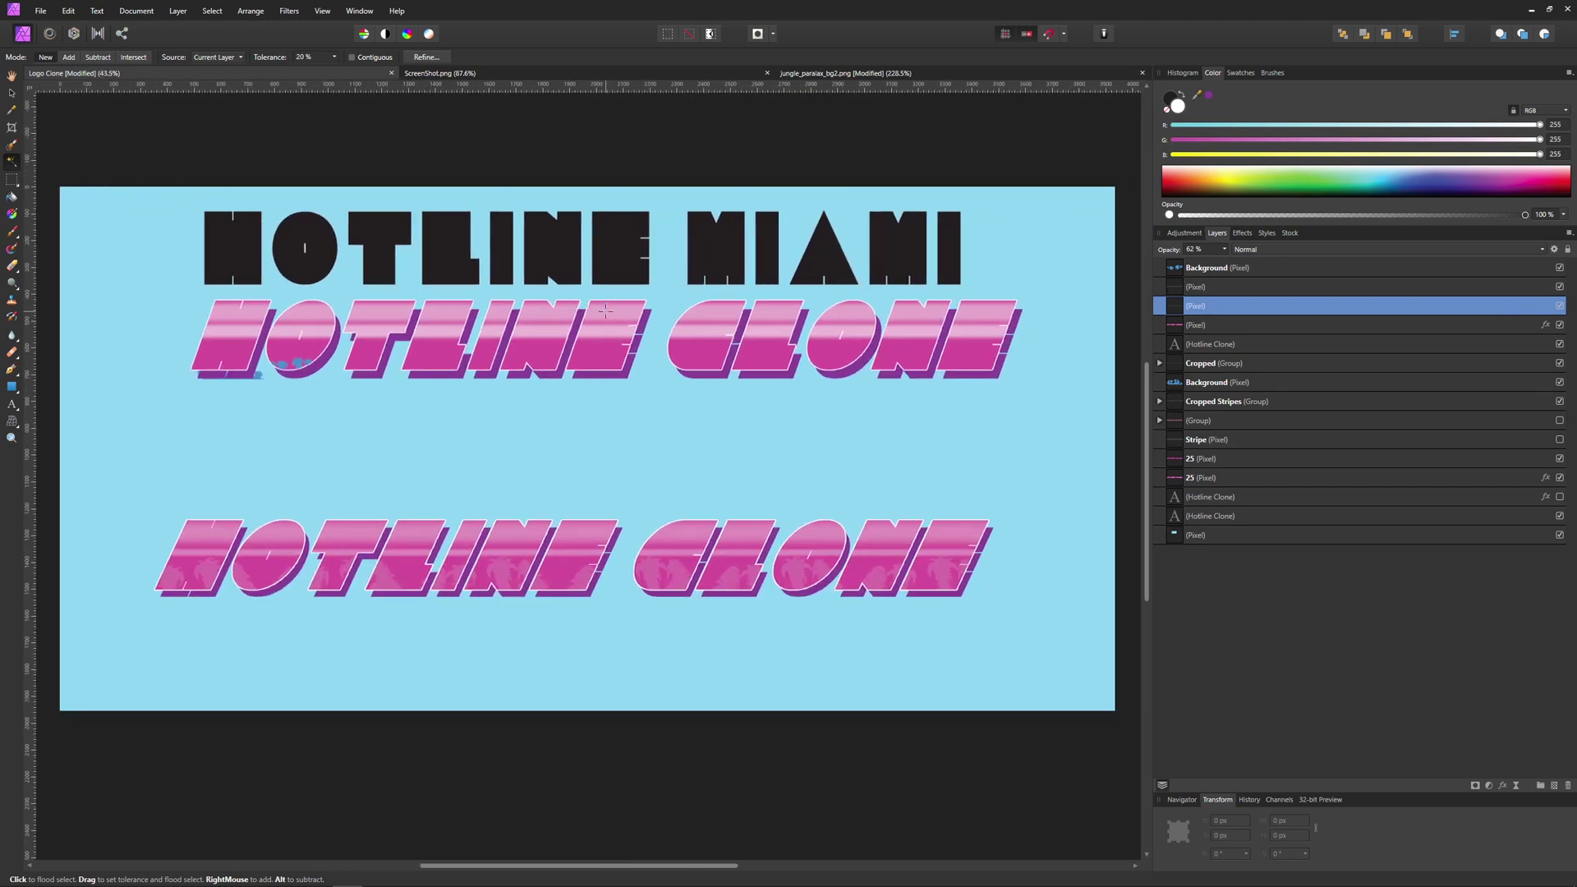
click(12, 92)
click(986, 215)
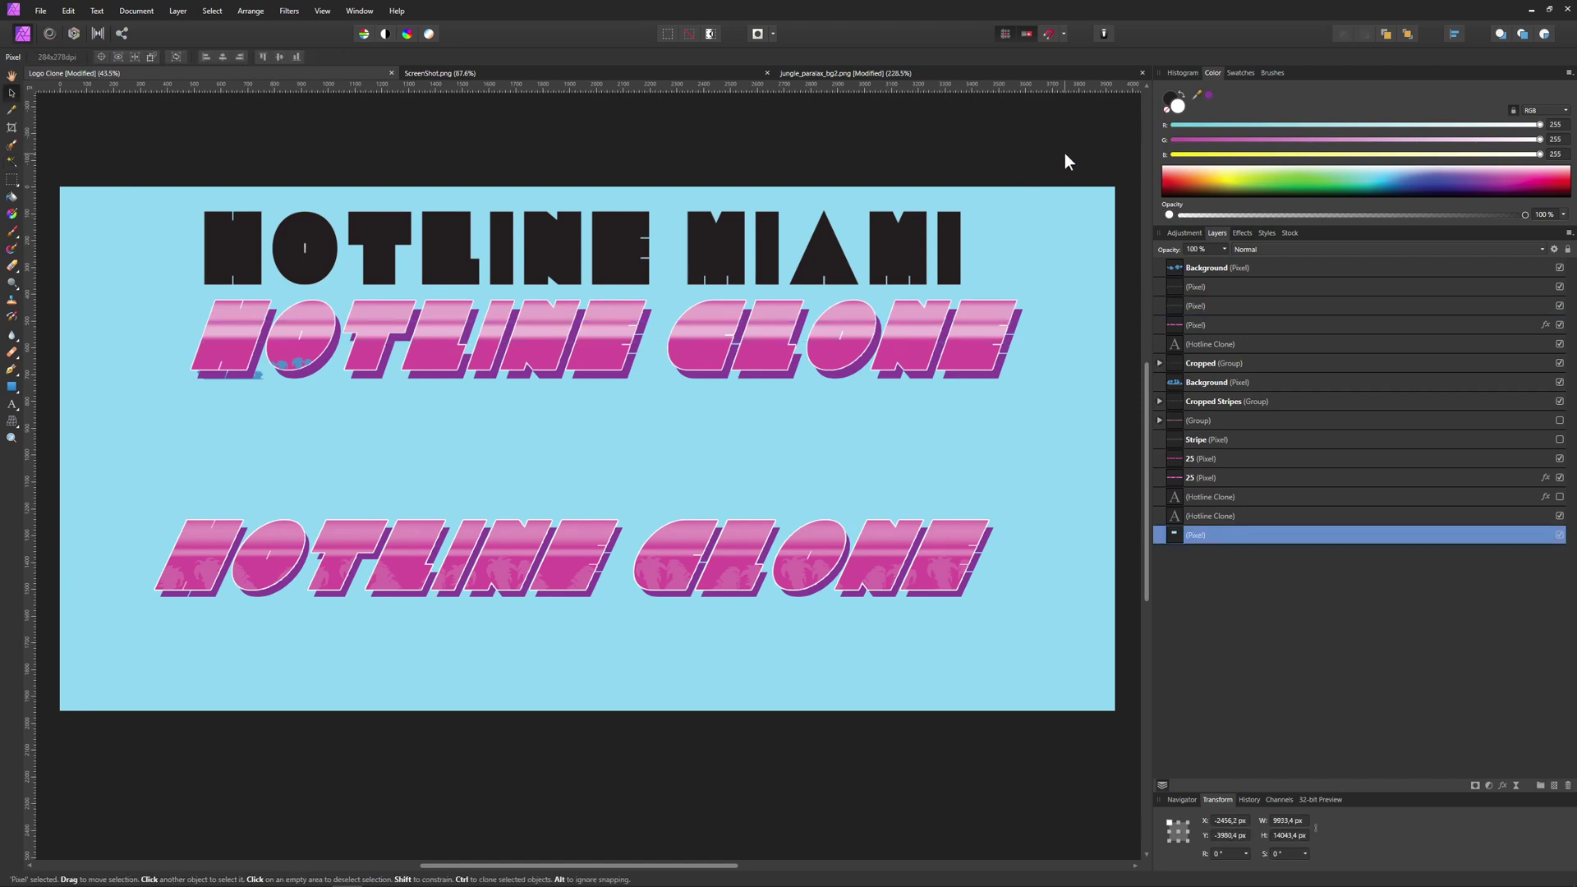
click(1559, 535)
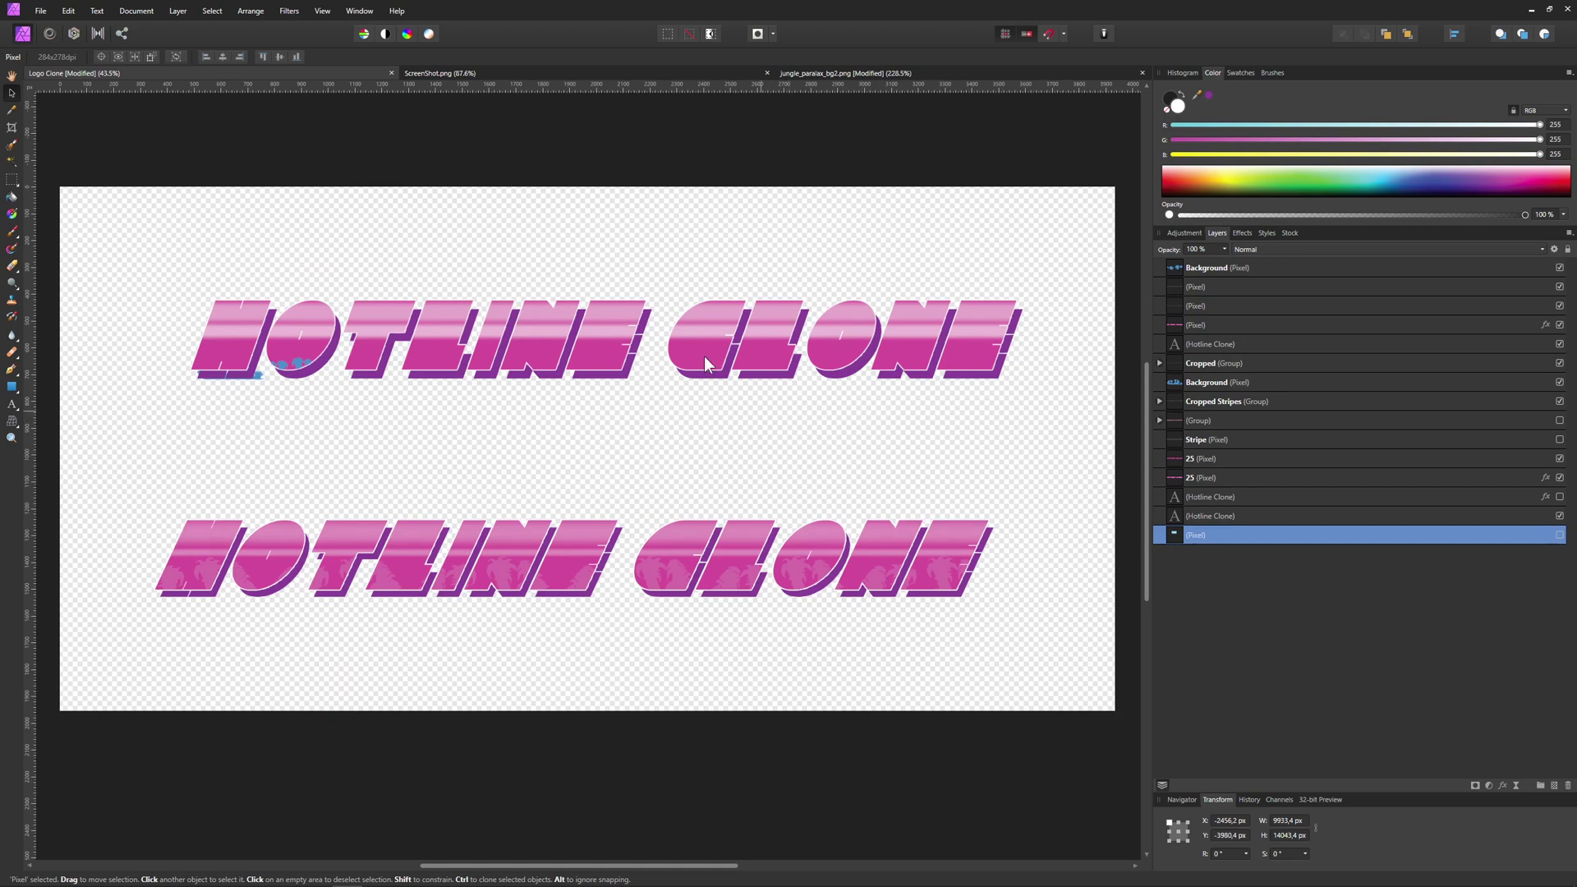
click(121, 13)
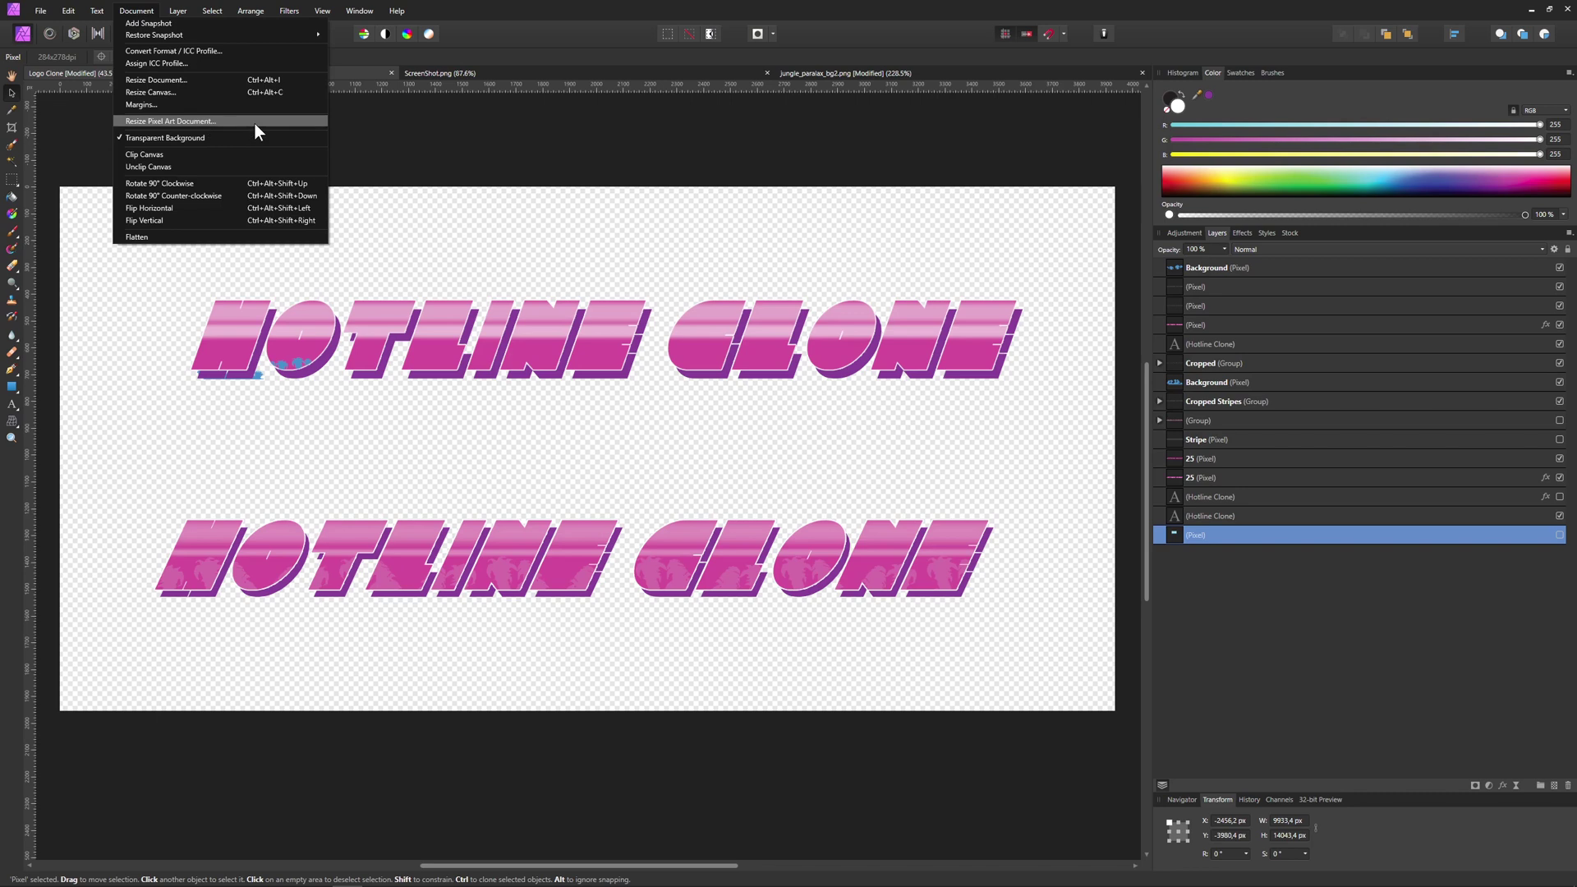
click(647, 441)
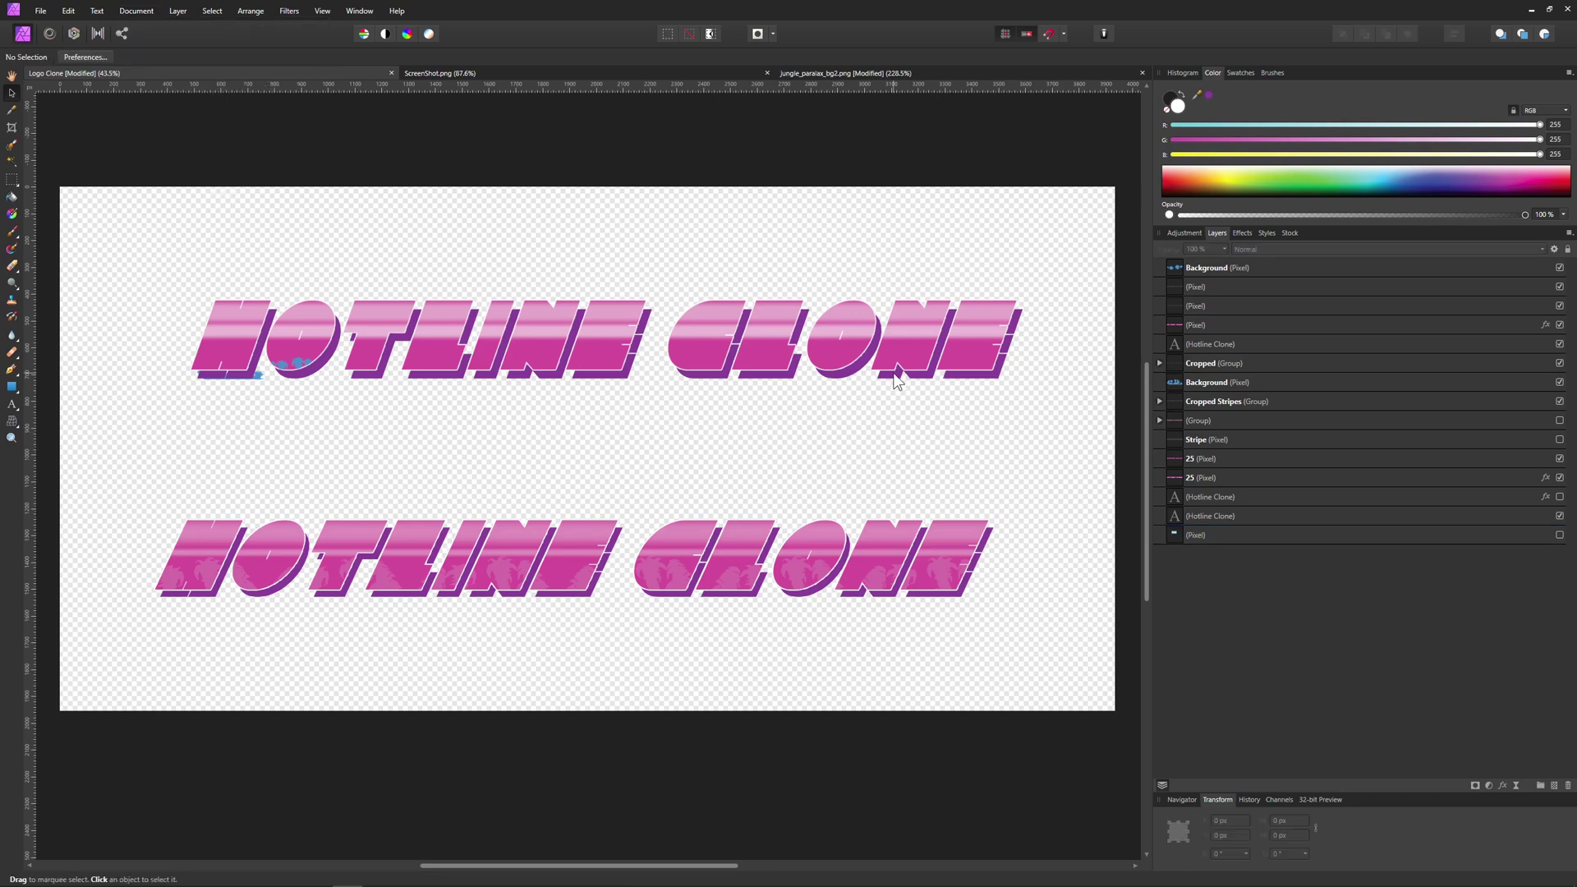
click(296, 366)
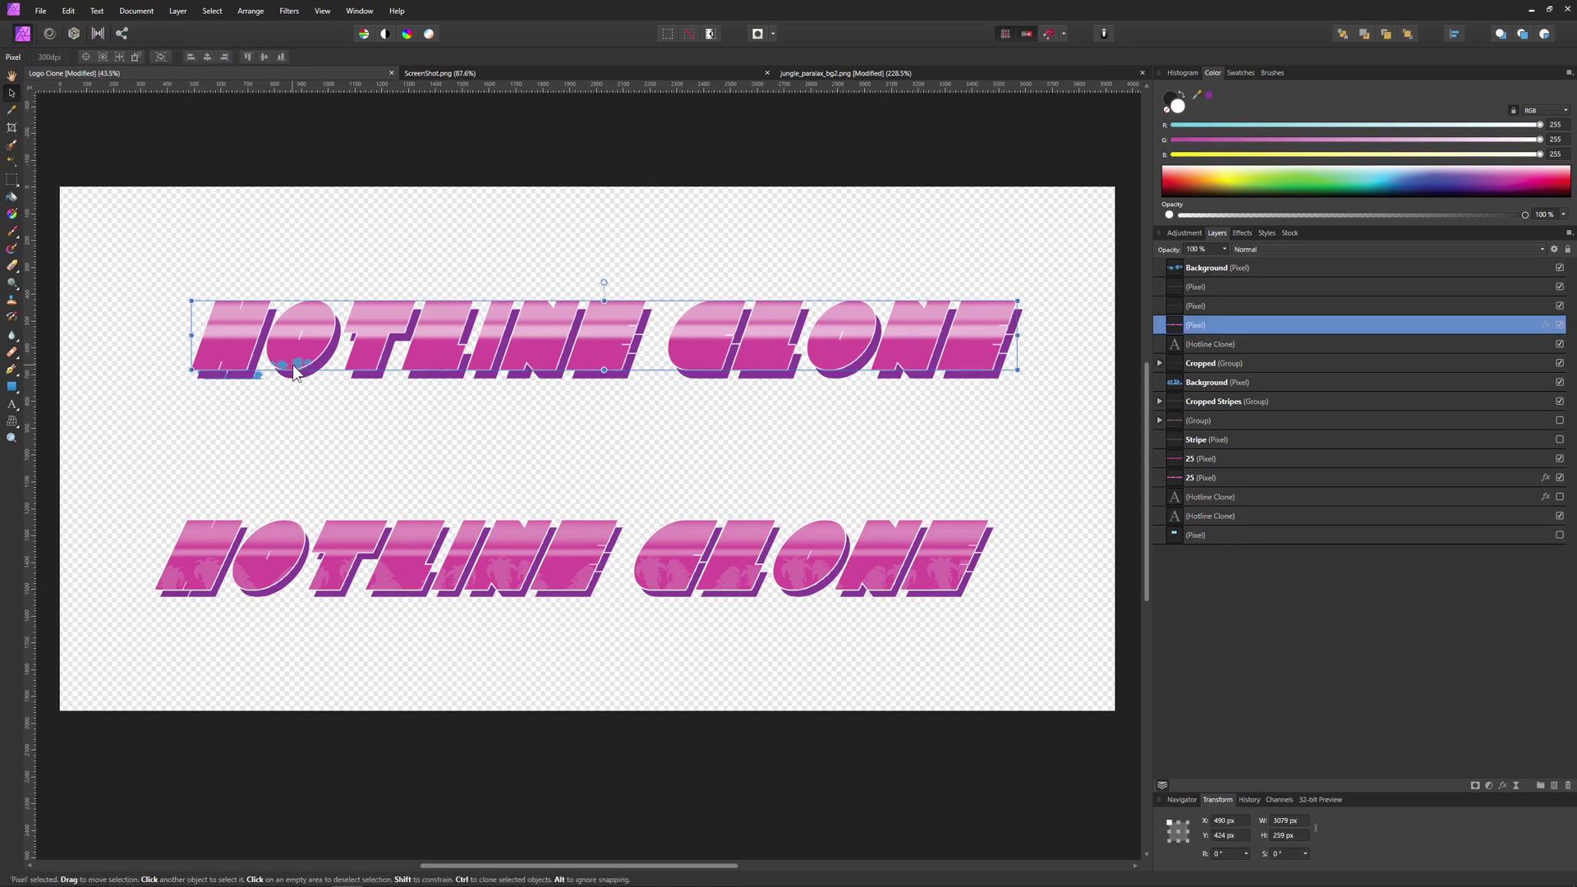
click(258, 380)
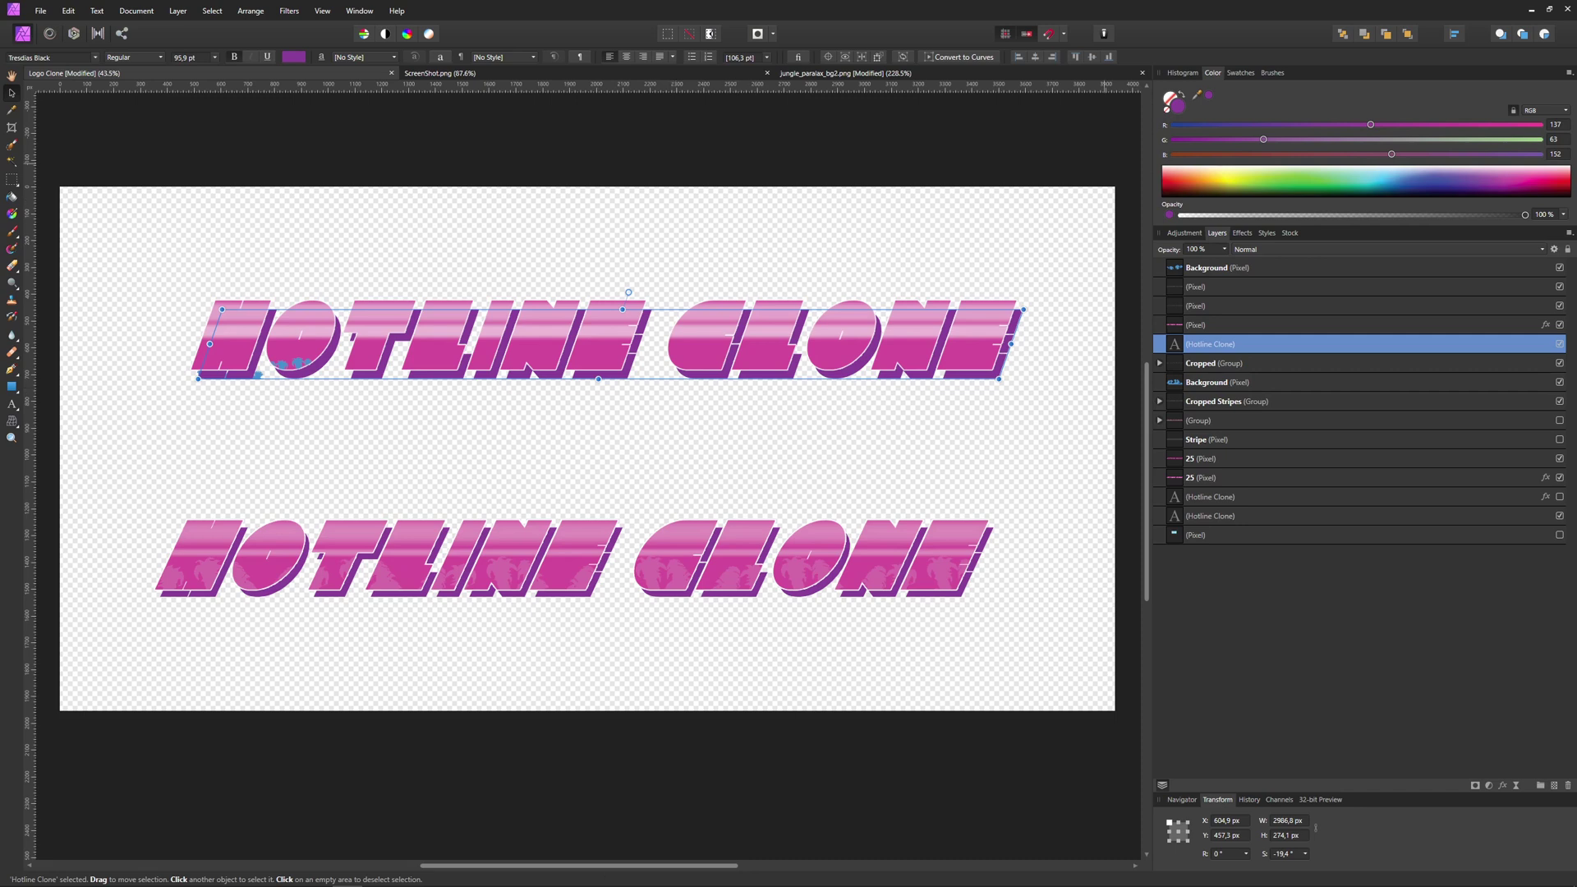
Open the Props_Cynicemusic_palms image from the #1 - TitleScreen folder as a separate document
key(alt+Tab)
drag(656, 147, 817, 165)
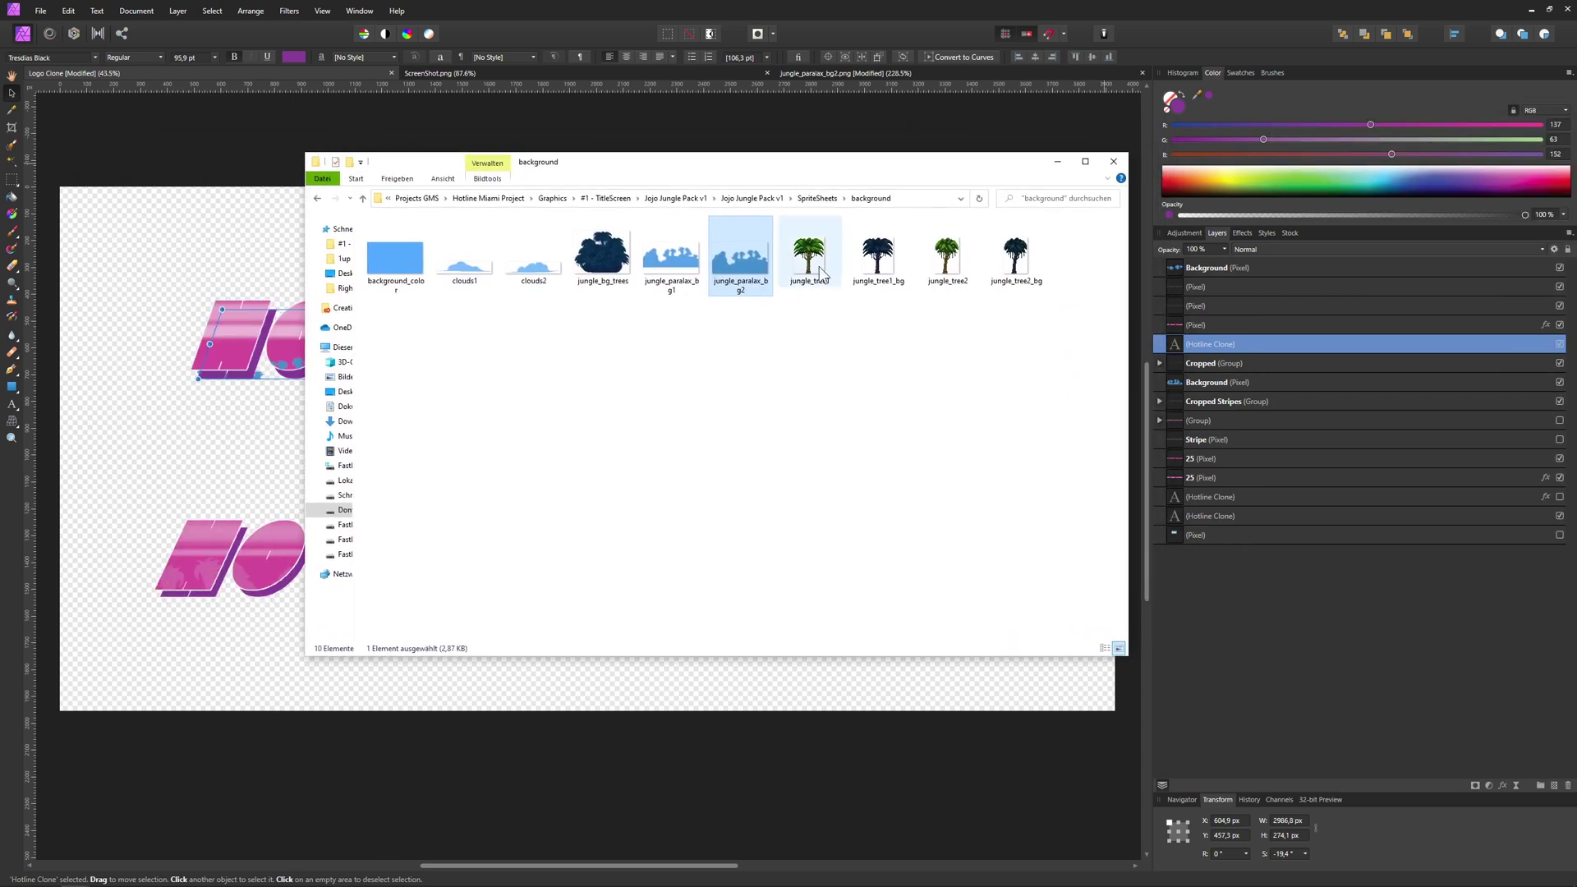
click(607, 199)
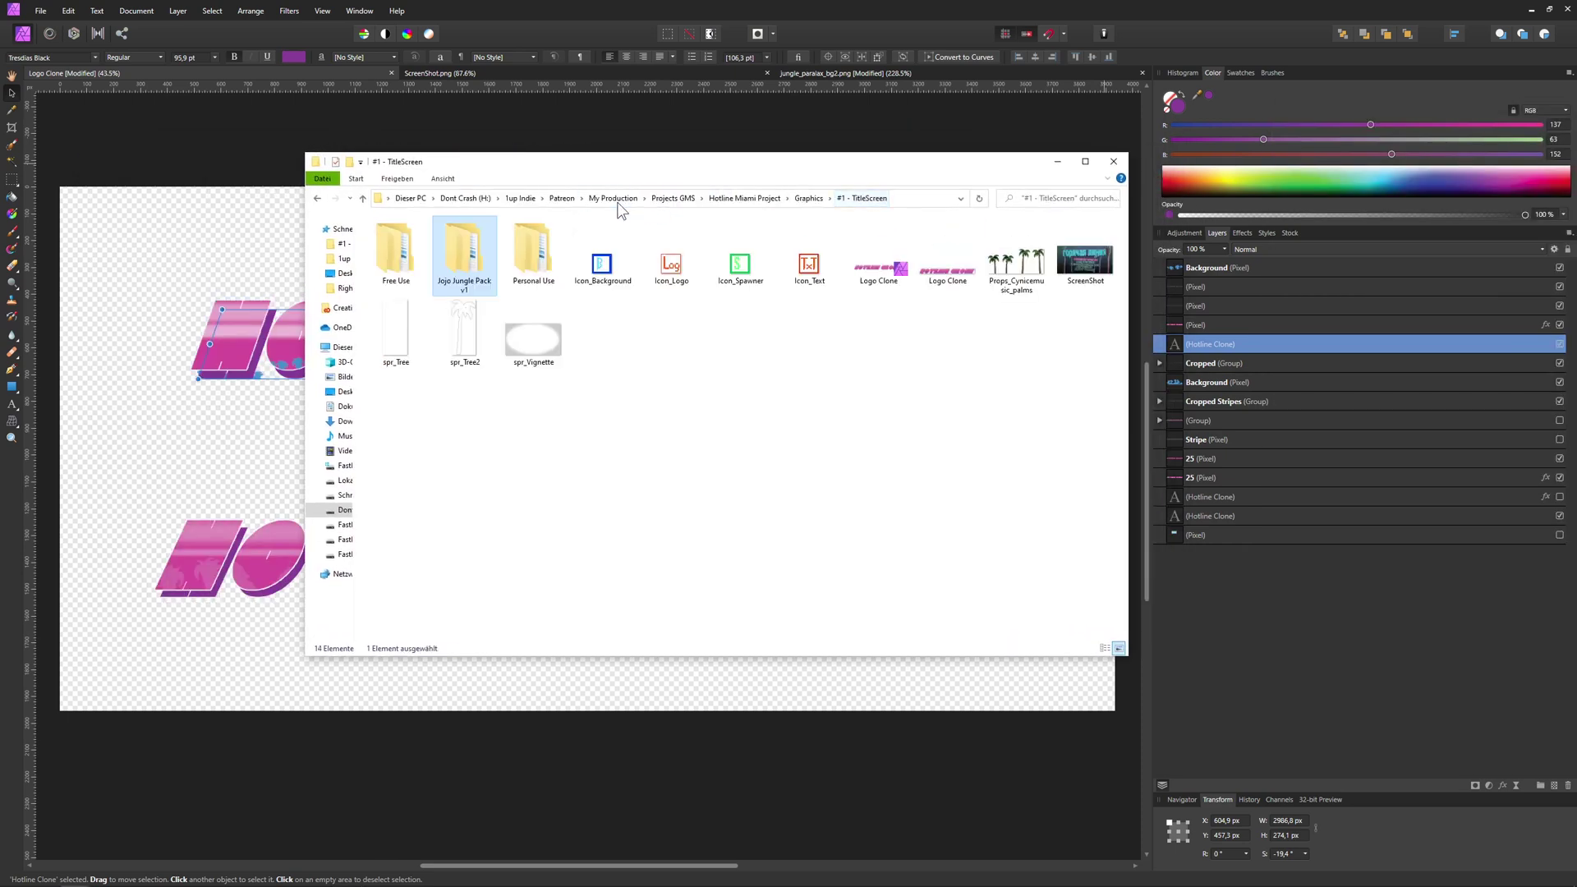
drag(1016, 261, 944, 139)
drag(935, 72, 932, 70)
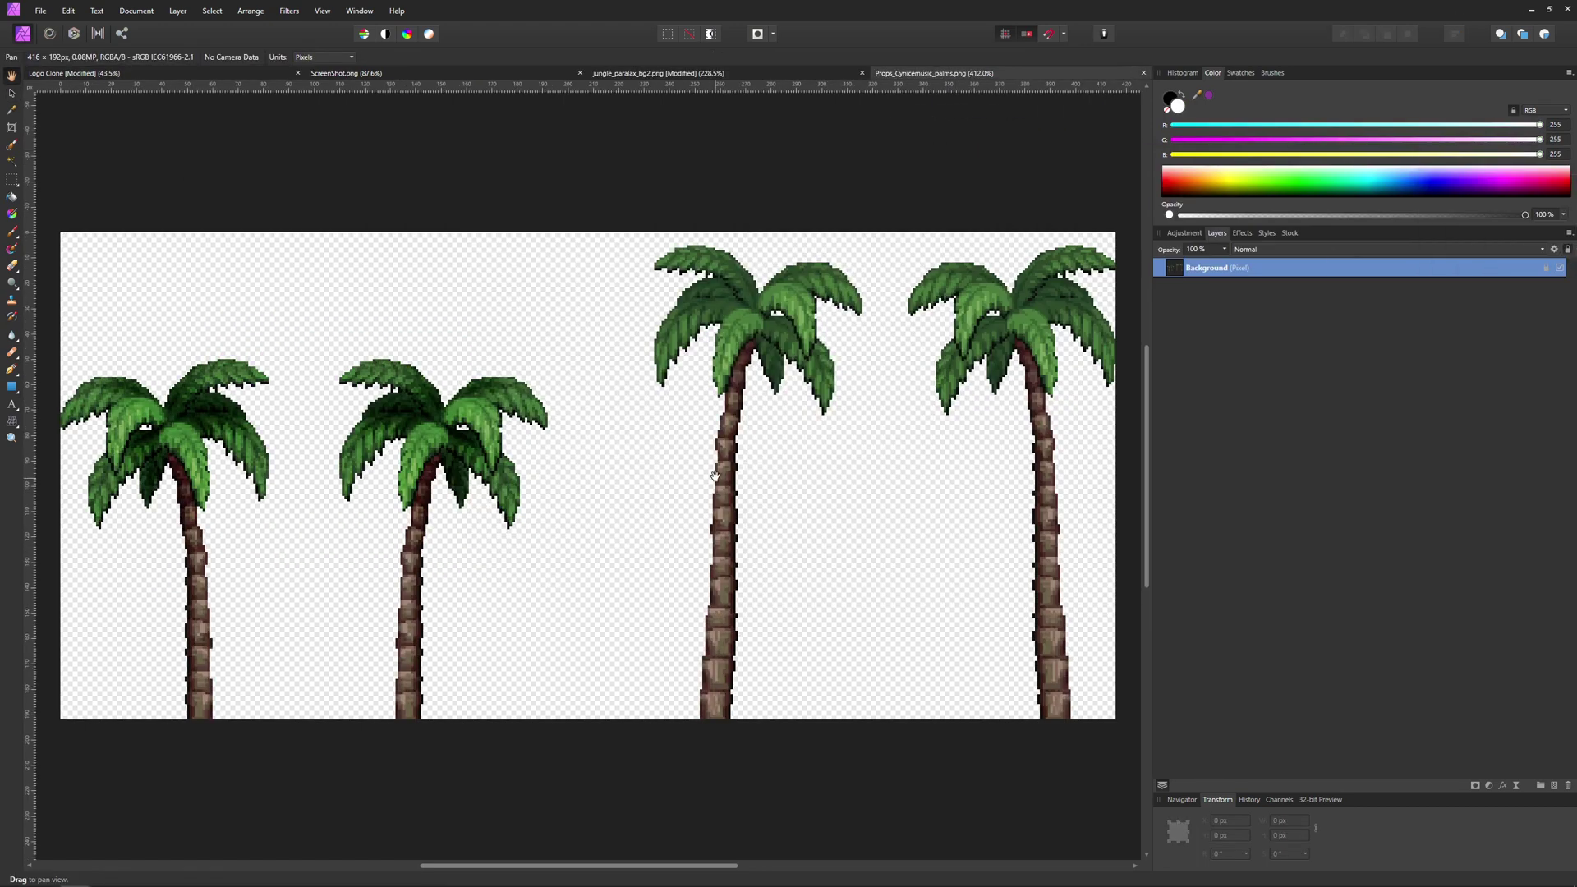
Crop the palms image to the third palm tree, about 102 × 188 px
click(13, 94)
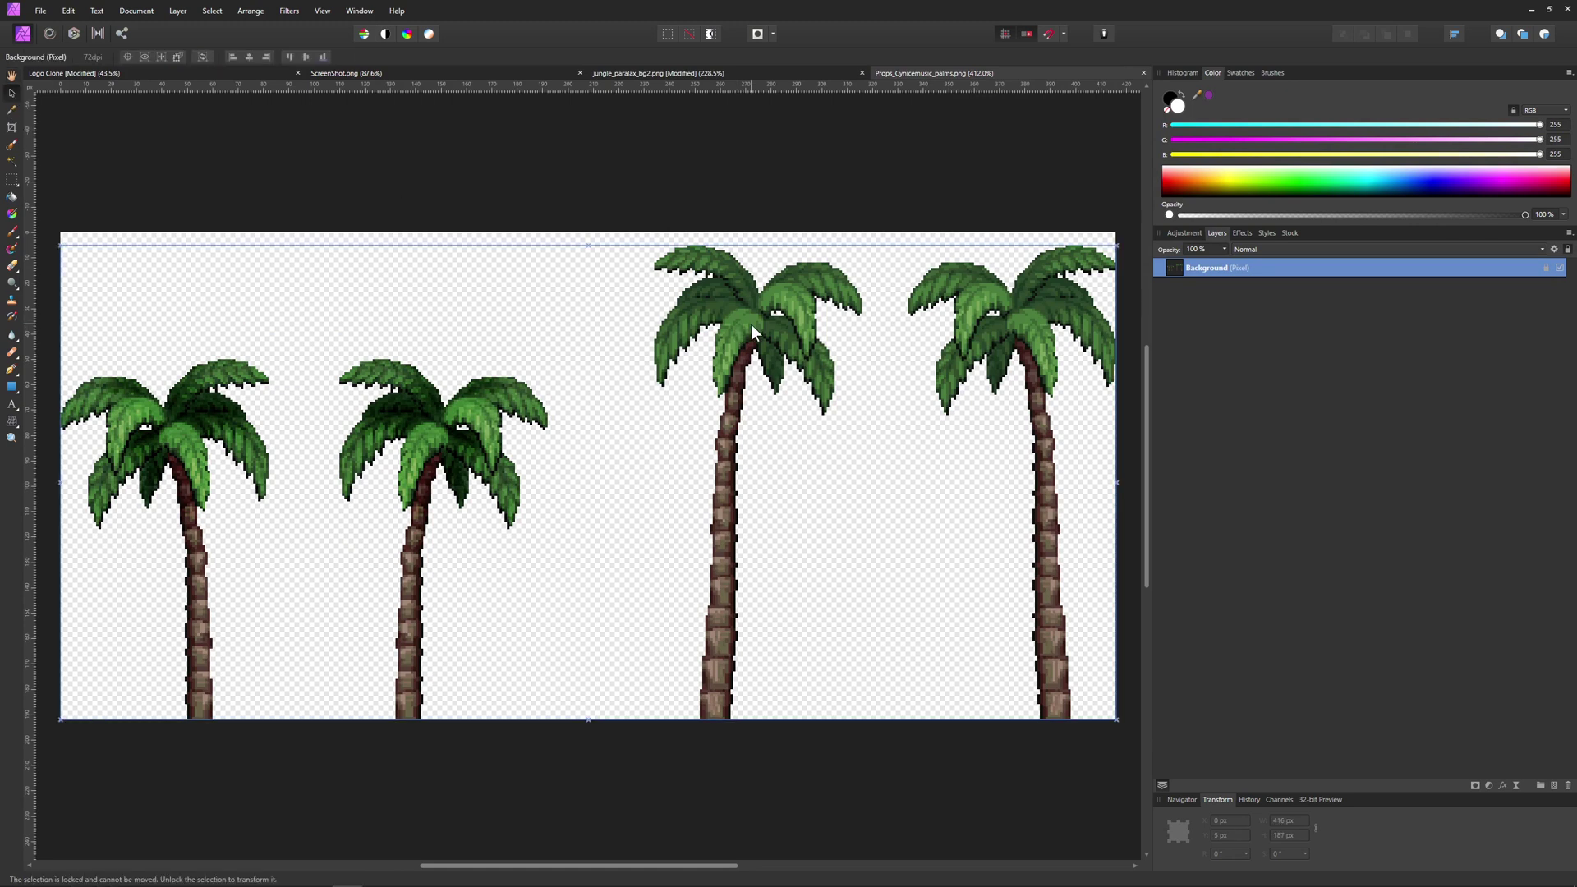
ctrl+scroll(749, 327, down, 2)
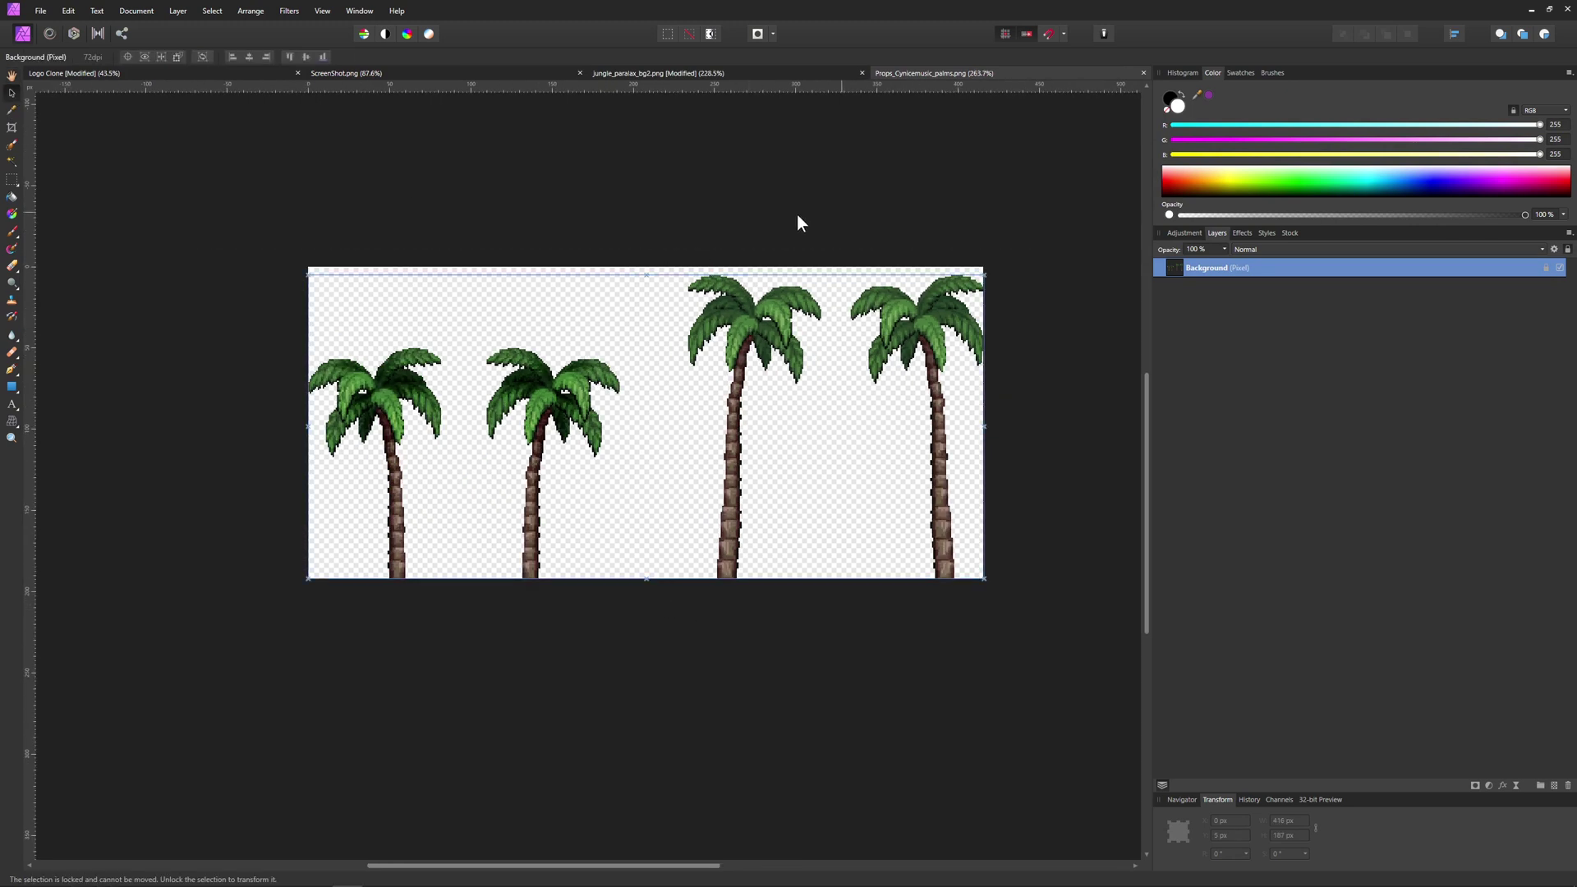
key(c)
drag(691, 271, 730, 247)
drag(340, 239, 655, 269)
drag(1022, 554, 825, 578)
key(Return)
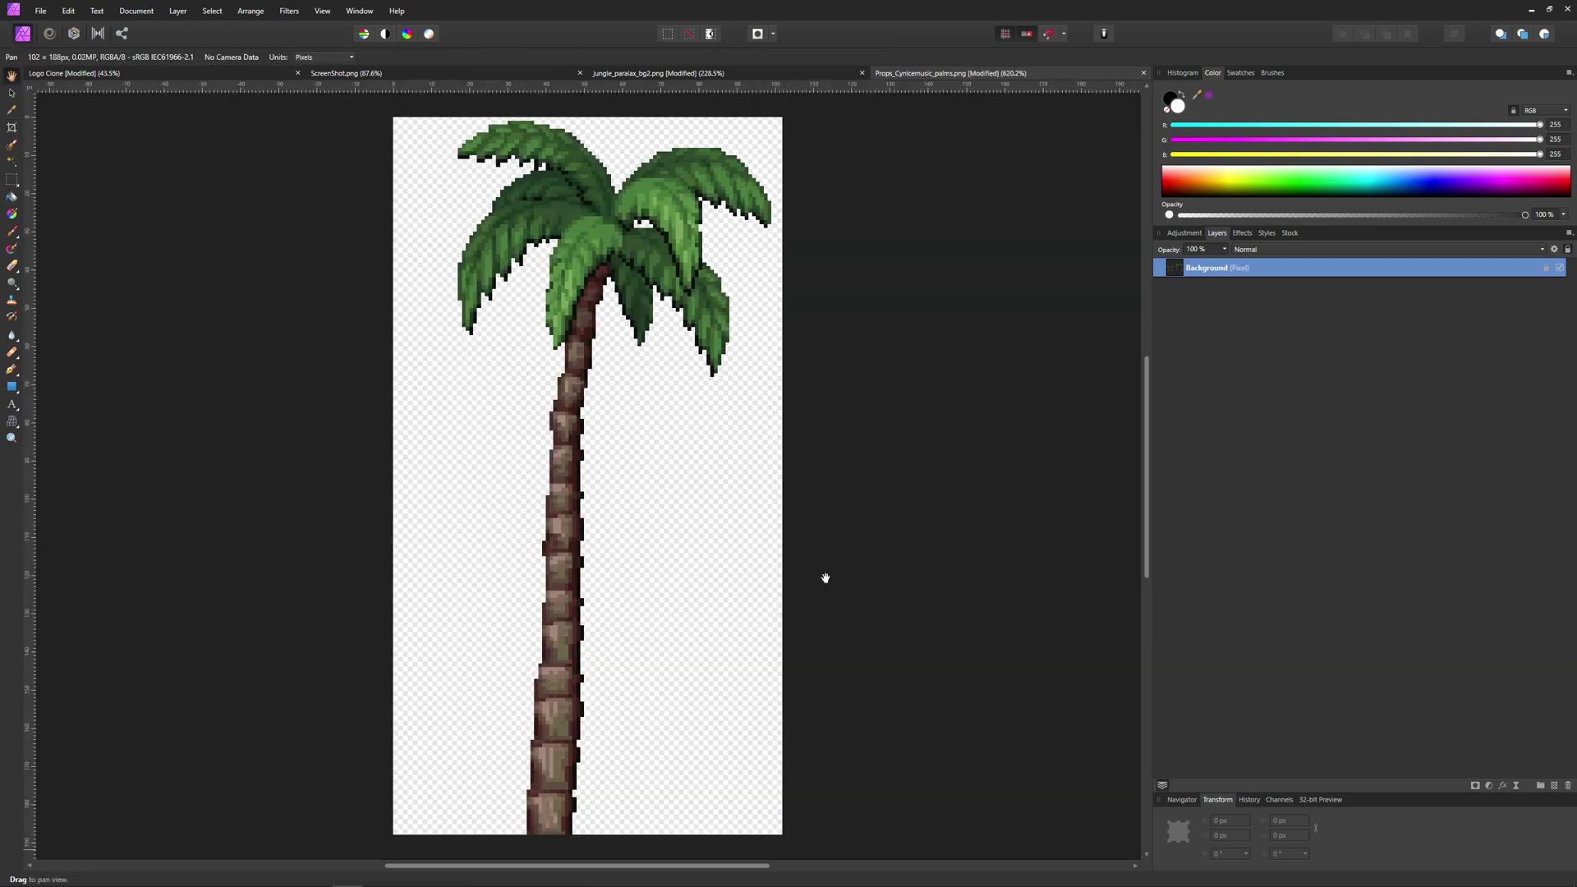
Apply a white Color Overlay effect (RGB 255, 255, 255) to the cropped palm tree layer
ctrl+scroll(645, 378, down, 2)
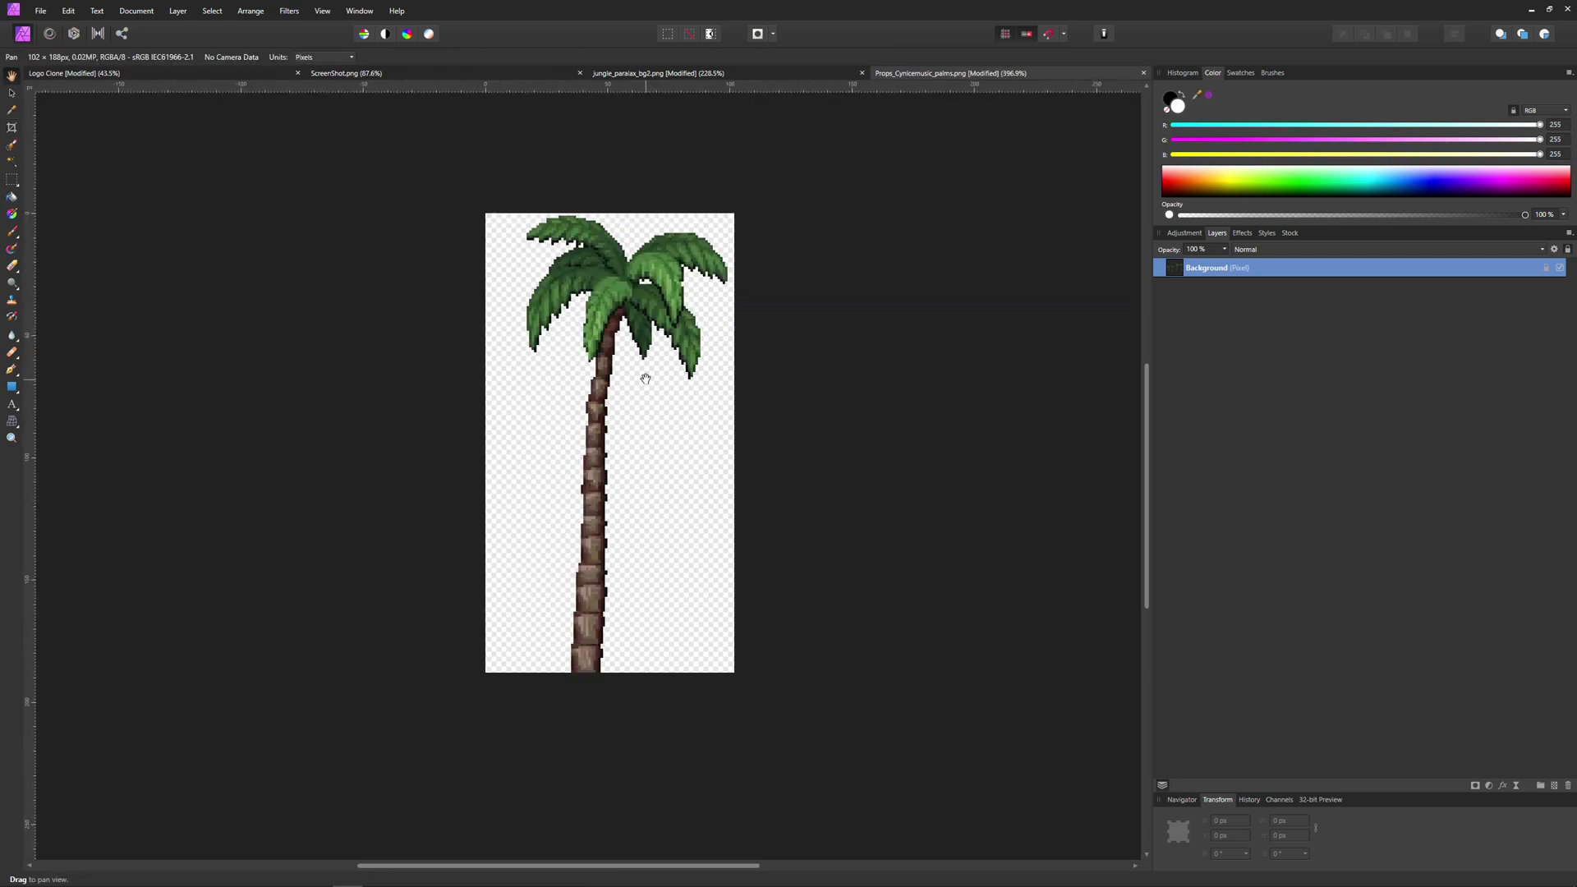
click(1242, 233)
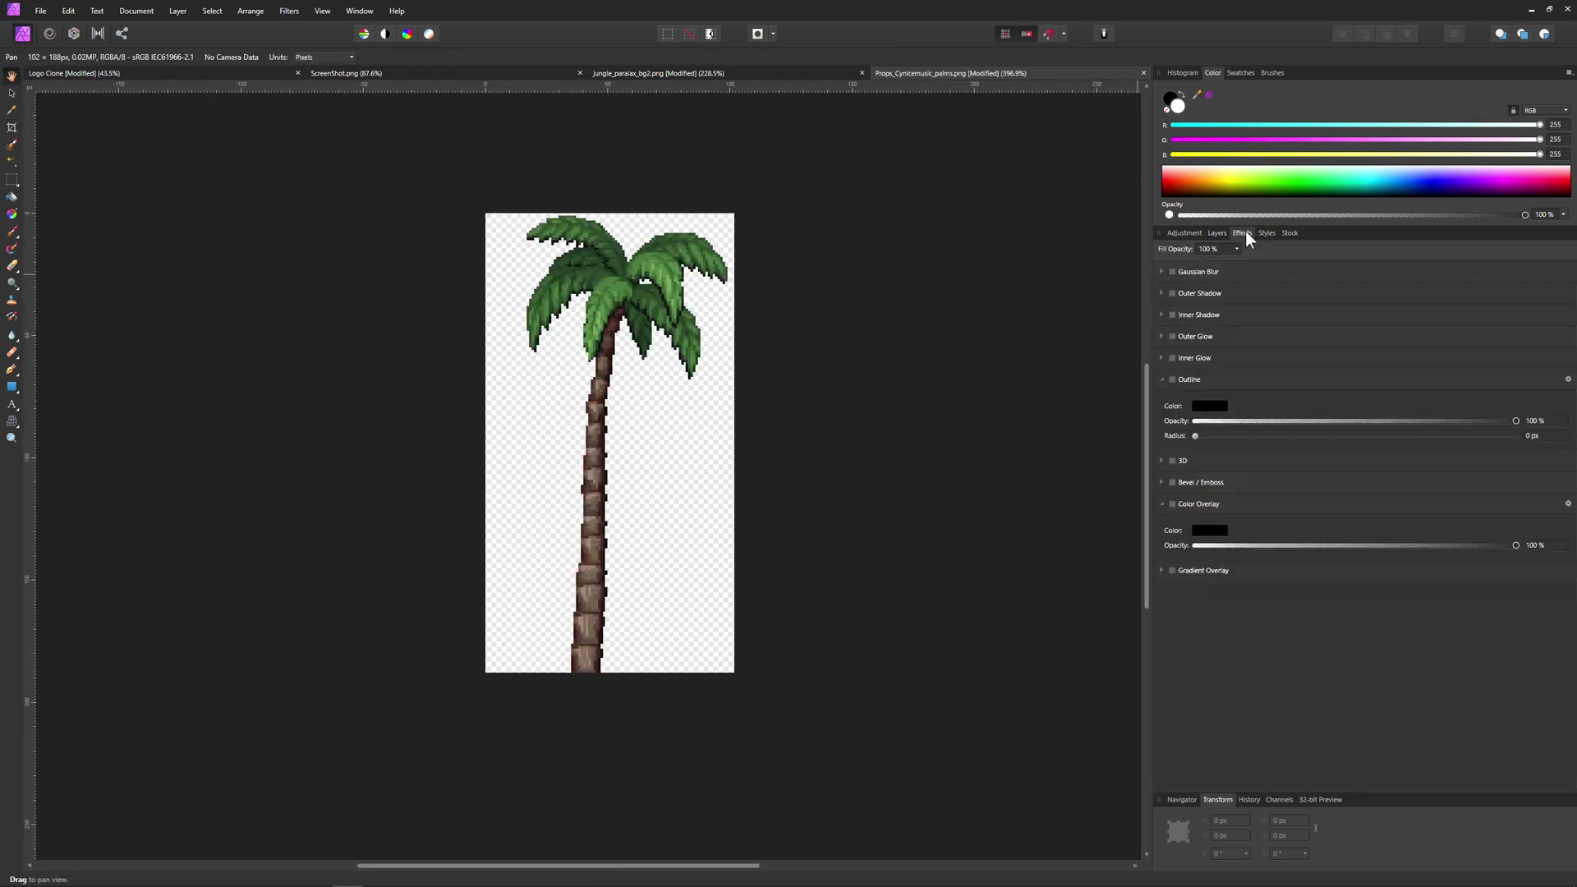
click(1161, 380)
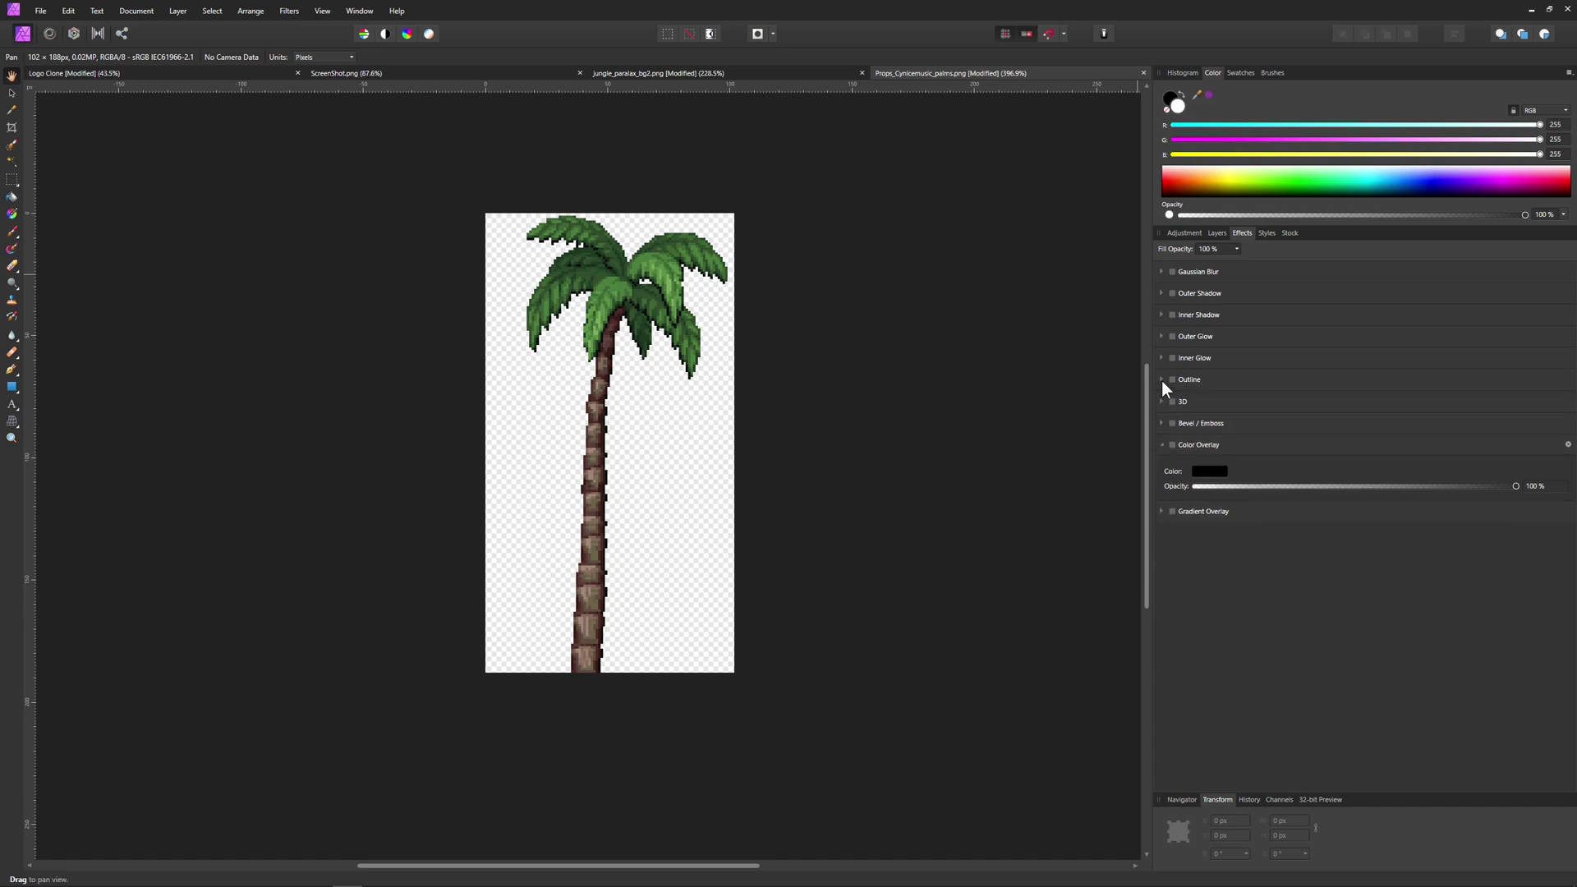
click(1195, 443)
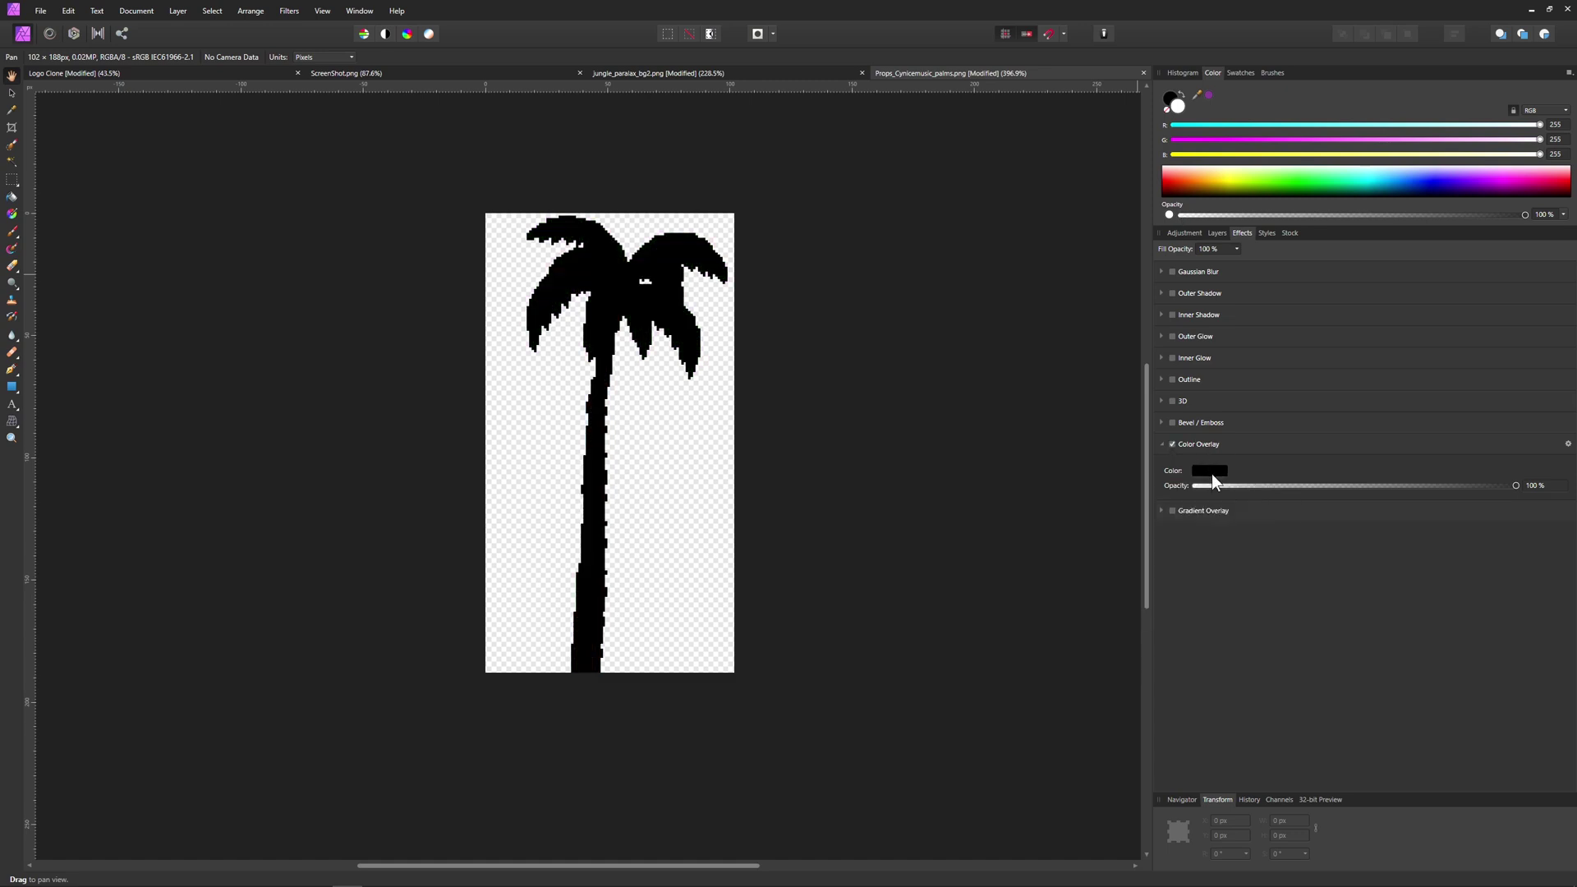
click(1210, 470)
click(1210, 471)
click(1210, 471)
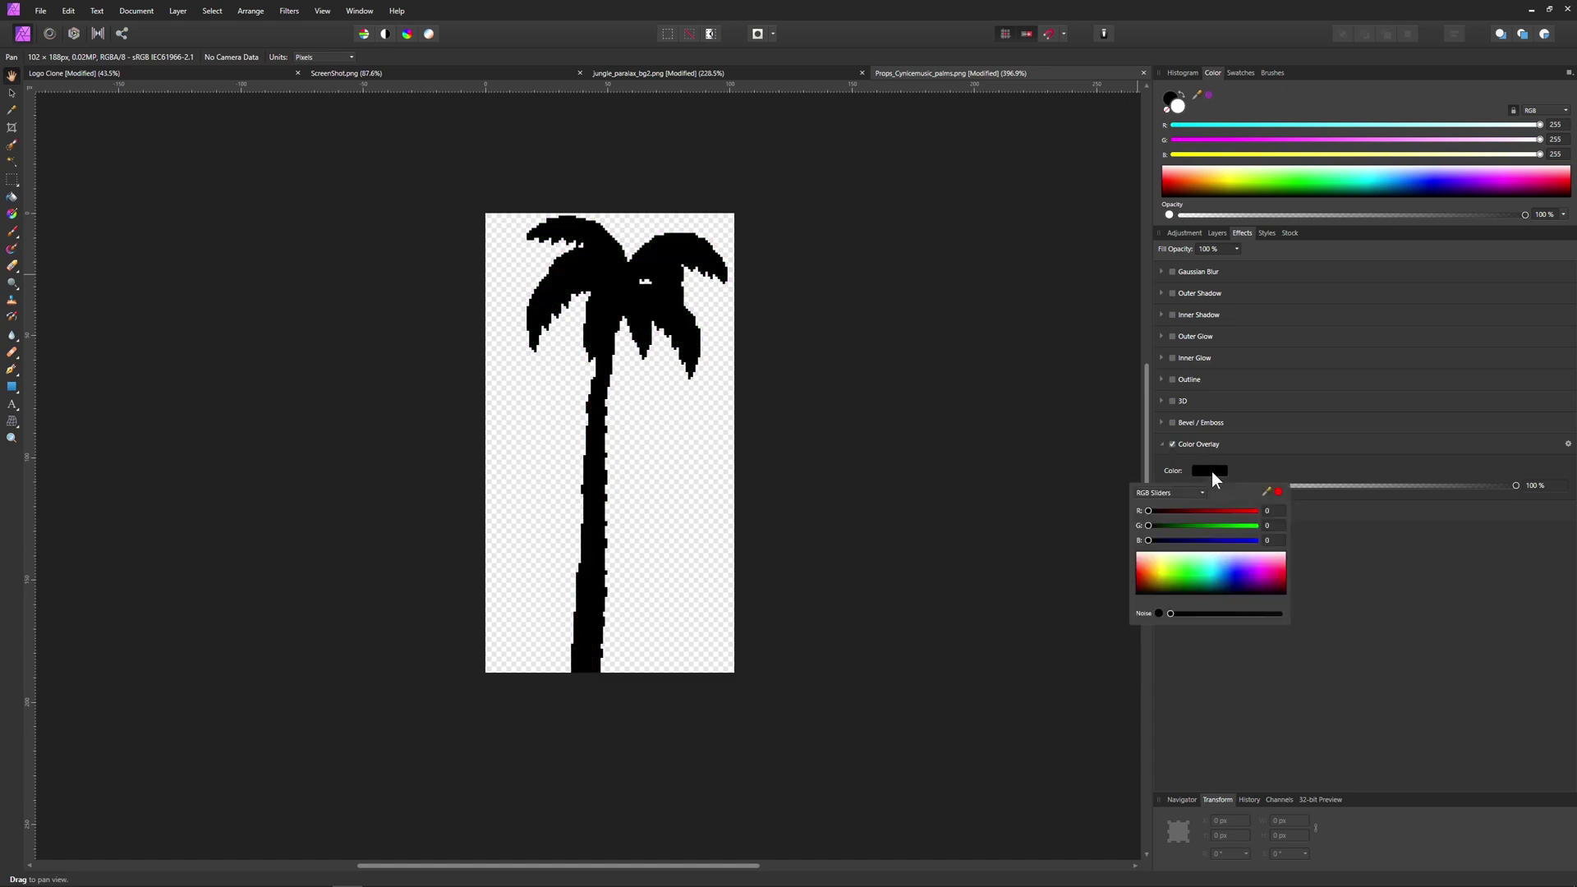
drag(1179, 579, 1179, 549)
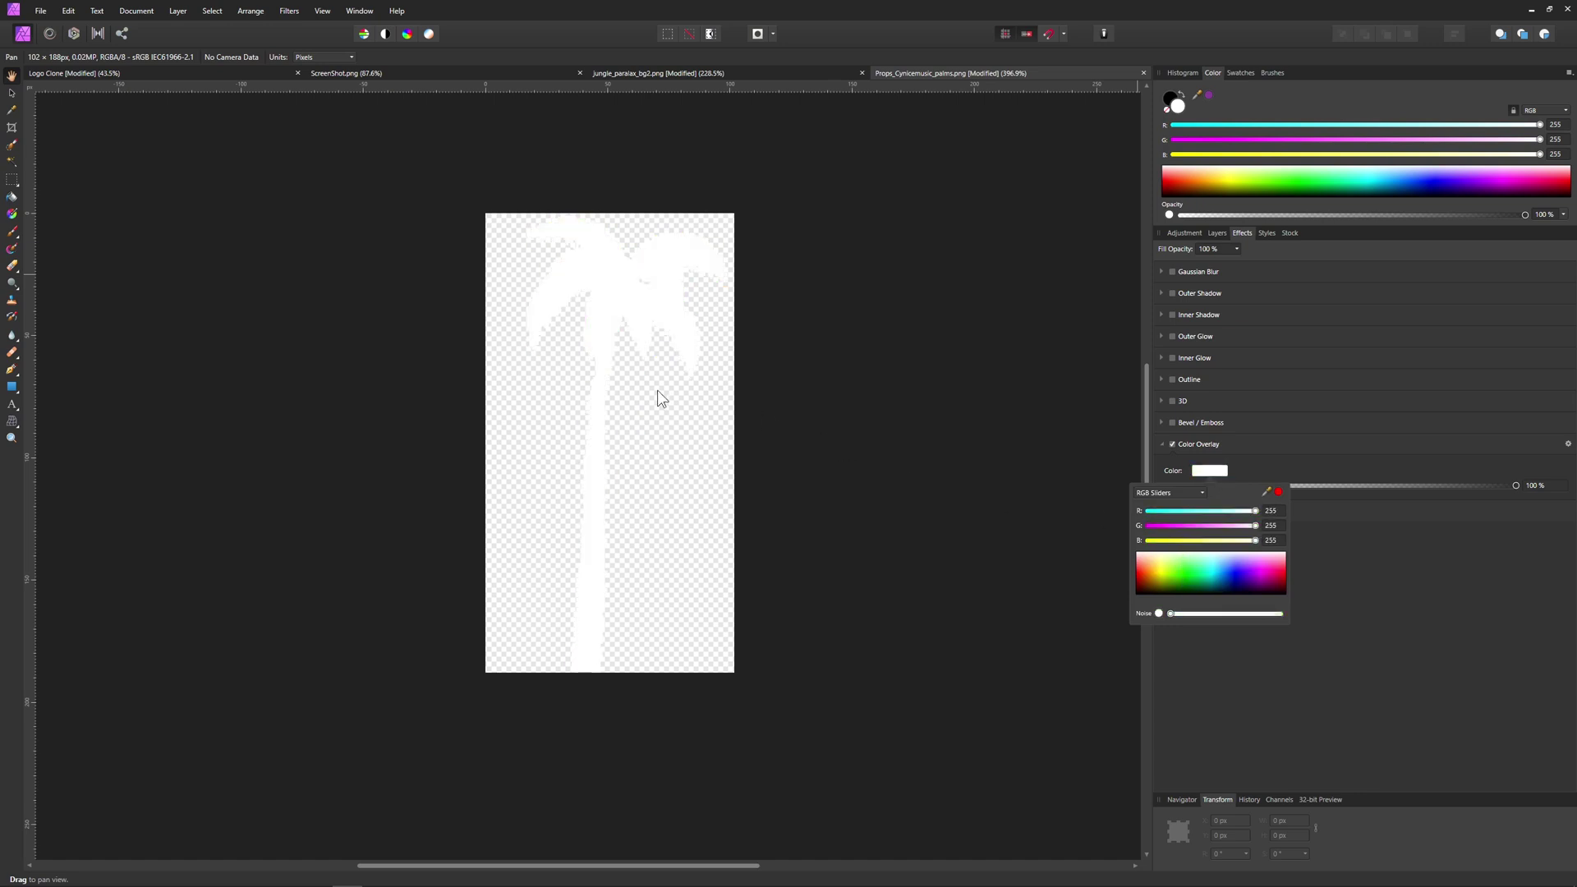
Add a black Outline effect with a 0.2 px radius to the white palm silhouette
ctrl+scroll(656, 390, up, 3)
ctrl+scroll(656, 389, down, 2)
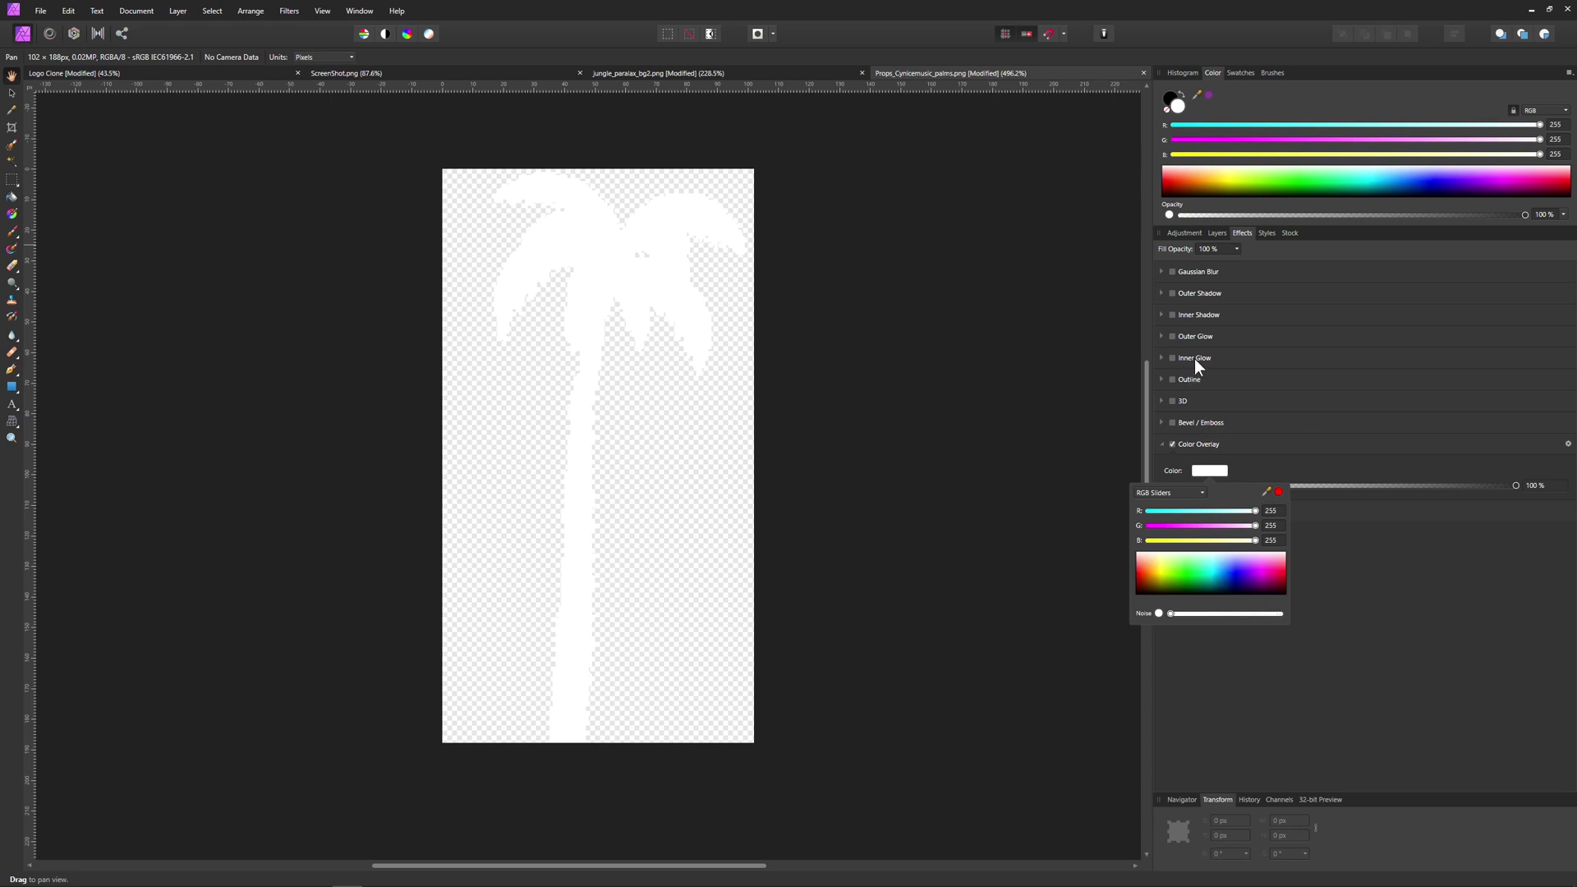
click(1171, 379)
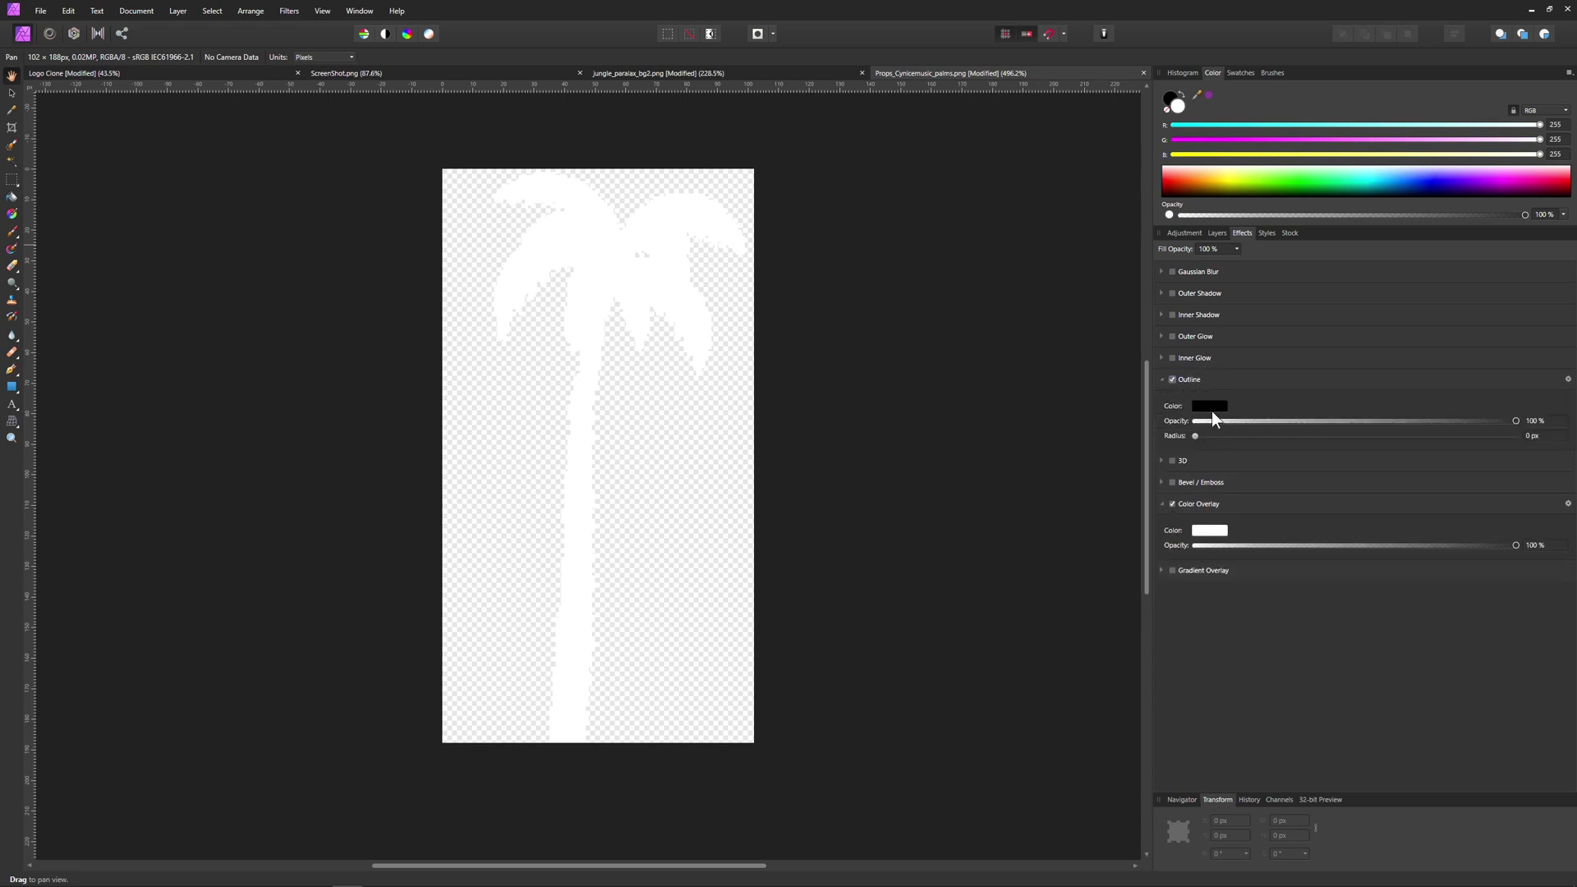
mouse_move(1195, 435)
mouse_down()
mouse_move(1236, 435)
mouse_move(1210, 435)
mouse_up()
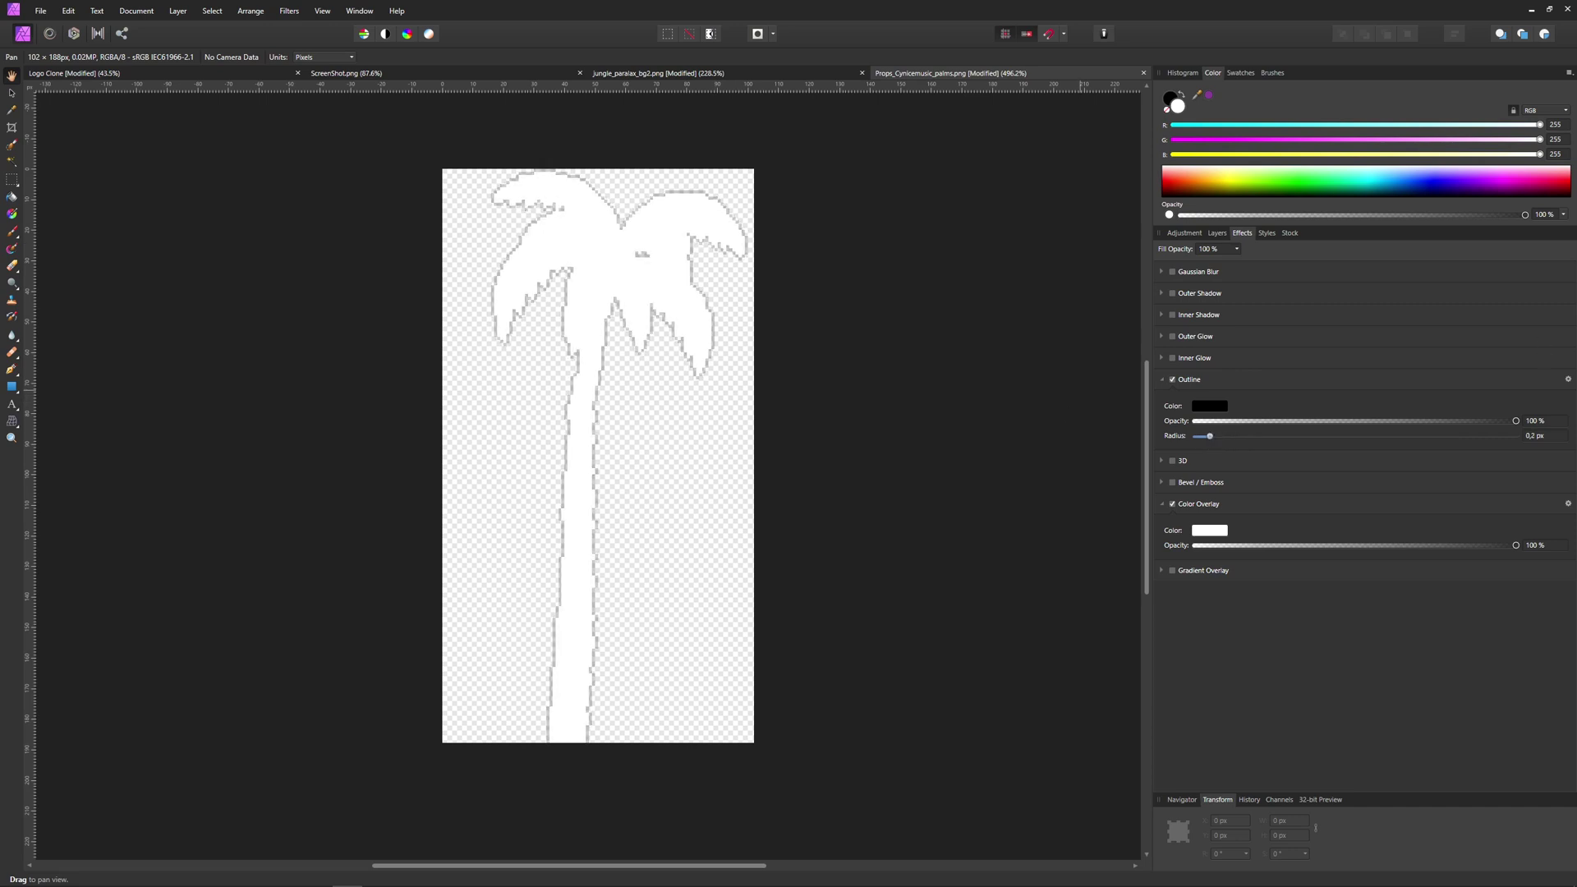
Look at the finished spr_Tree2 image in the #1 - TitleScreen folder, then minimize the folder window
key(alt+Tab)
click(462, 328)
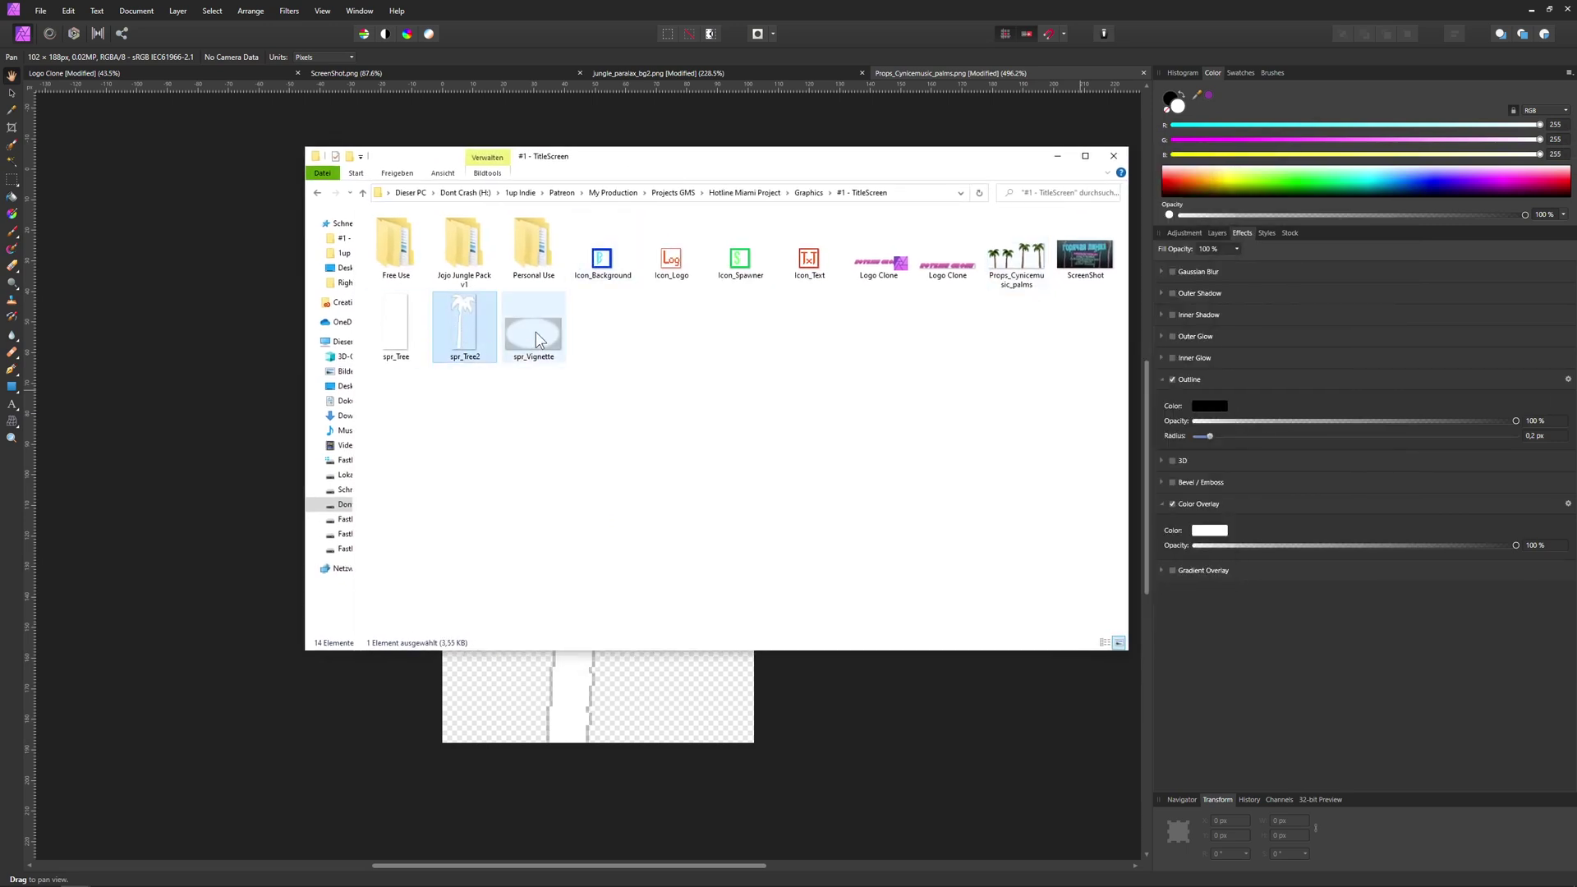
drag(983, 160, 1069, 171)
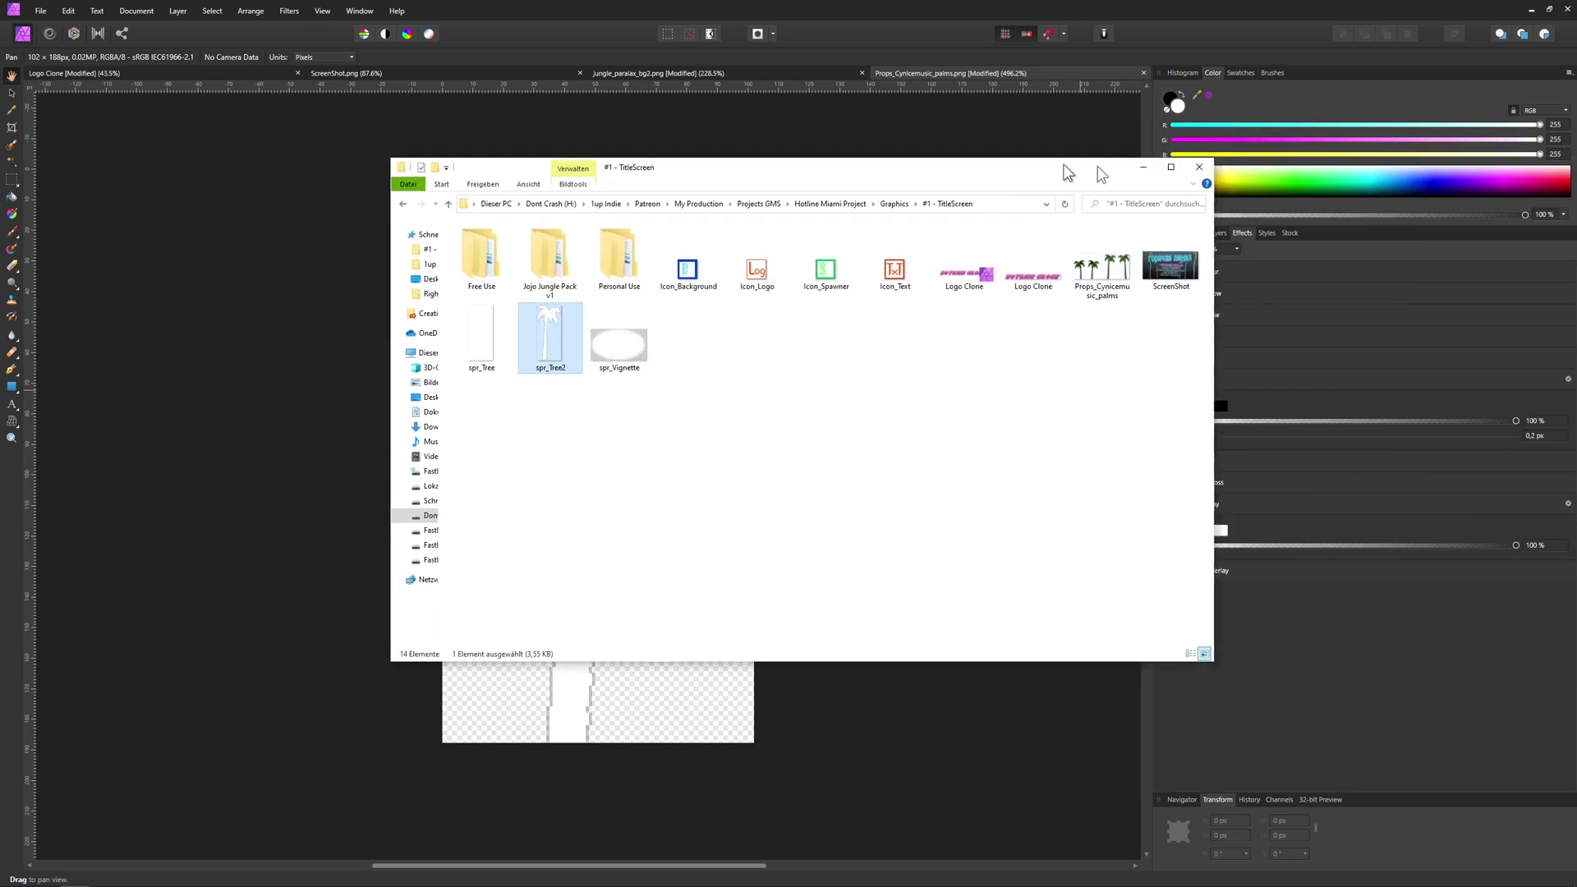
click(1142, 166)
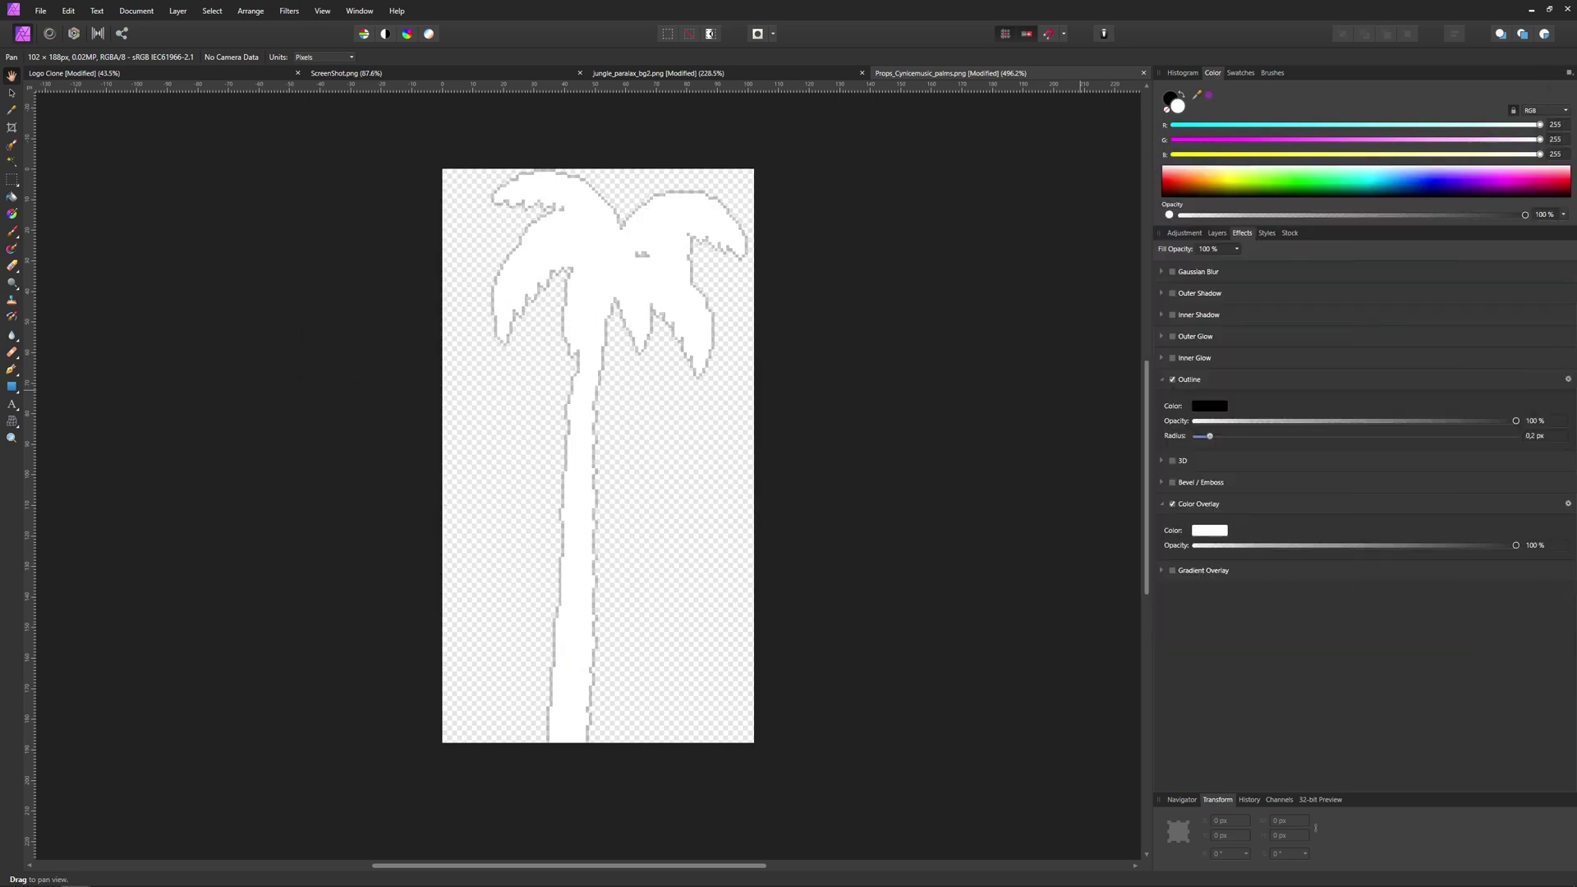
Close the jungle_paralax_bg2.png document without saving its changes
click(743, 71)
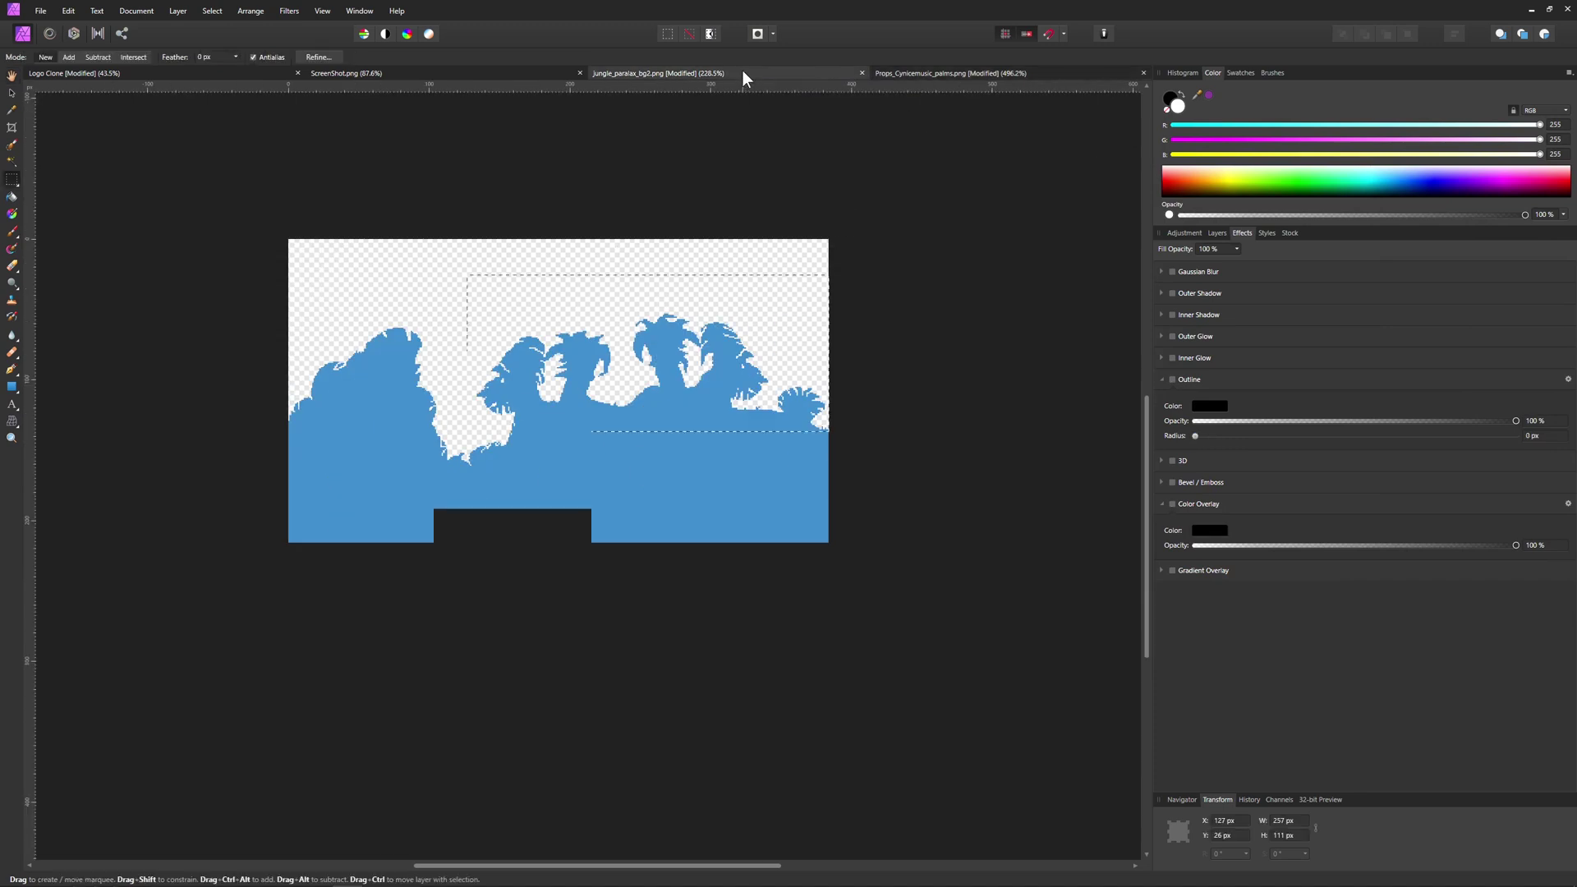
click(861, 72)
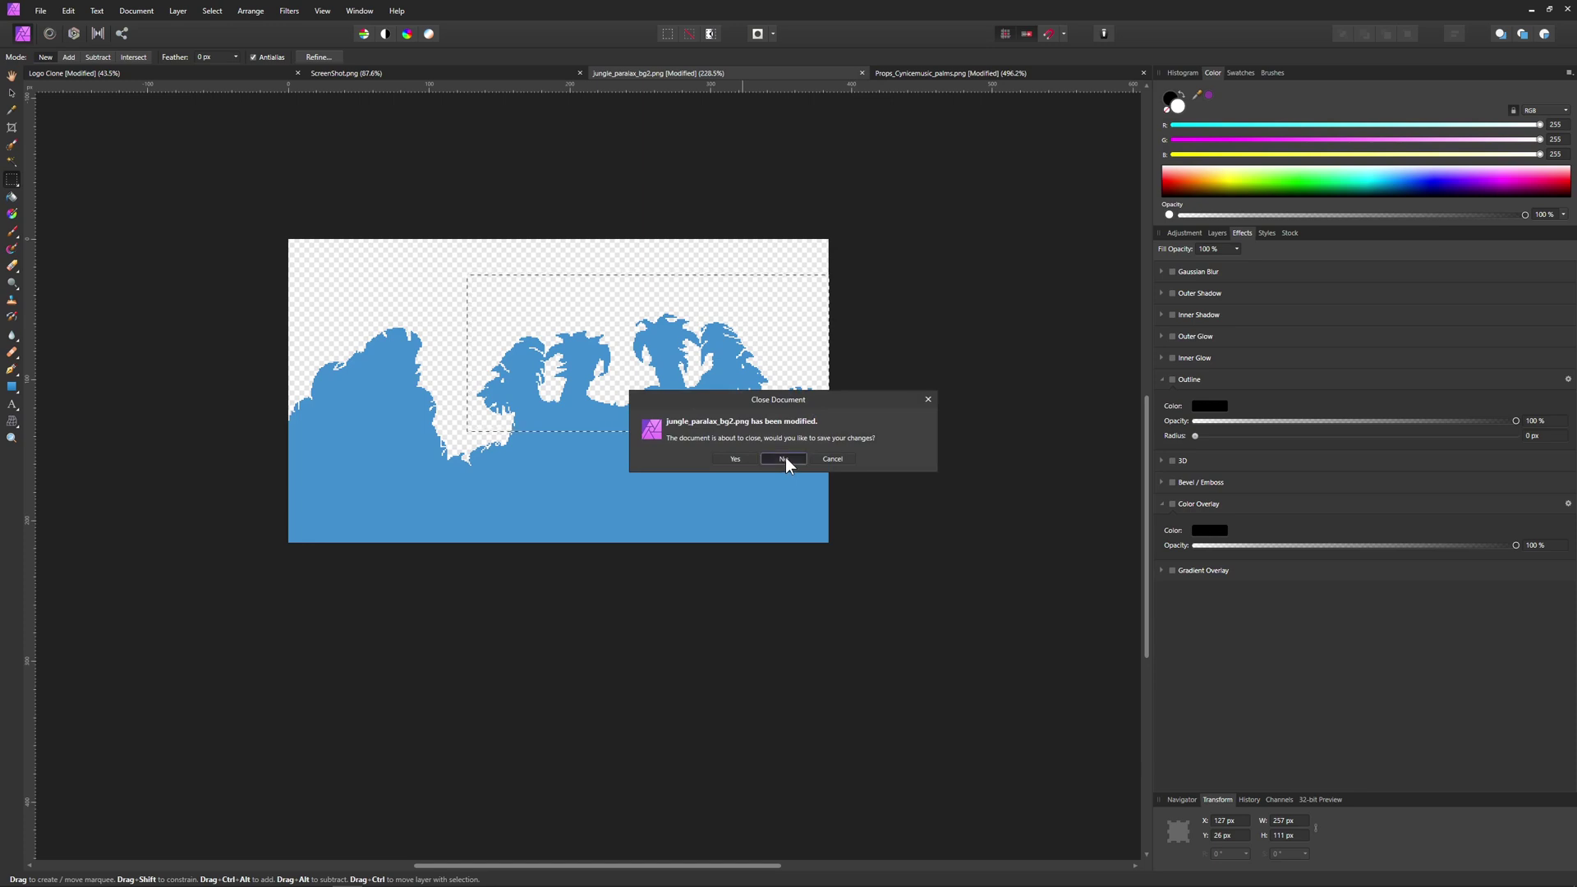
click(784, 458)
click(618, 70)
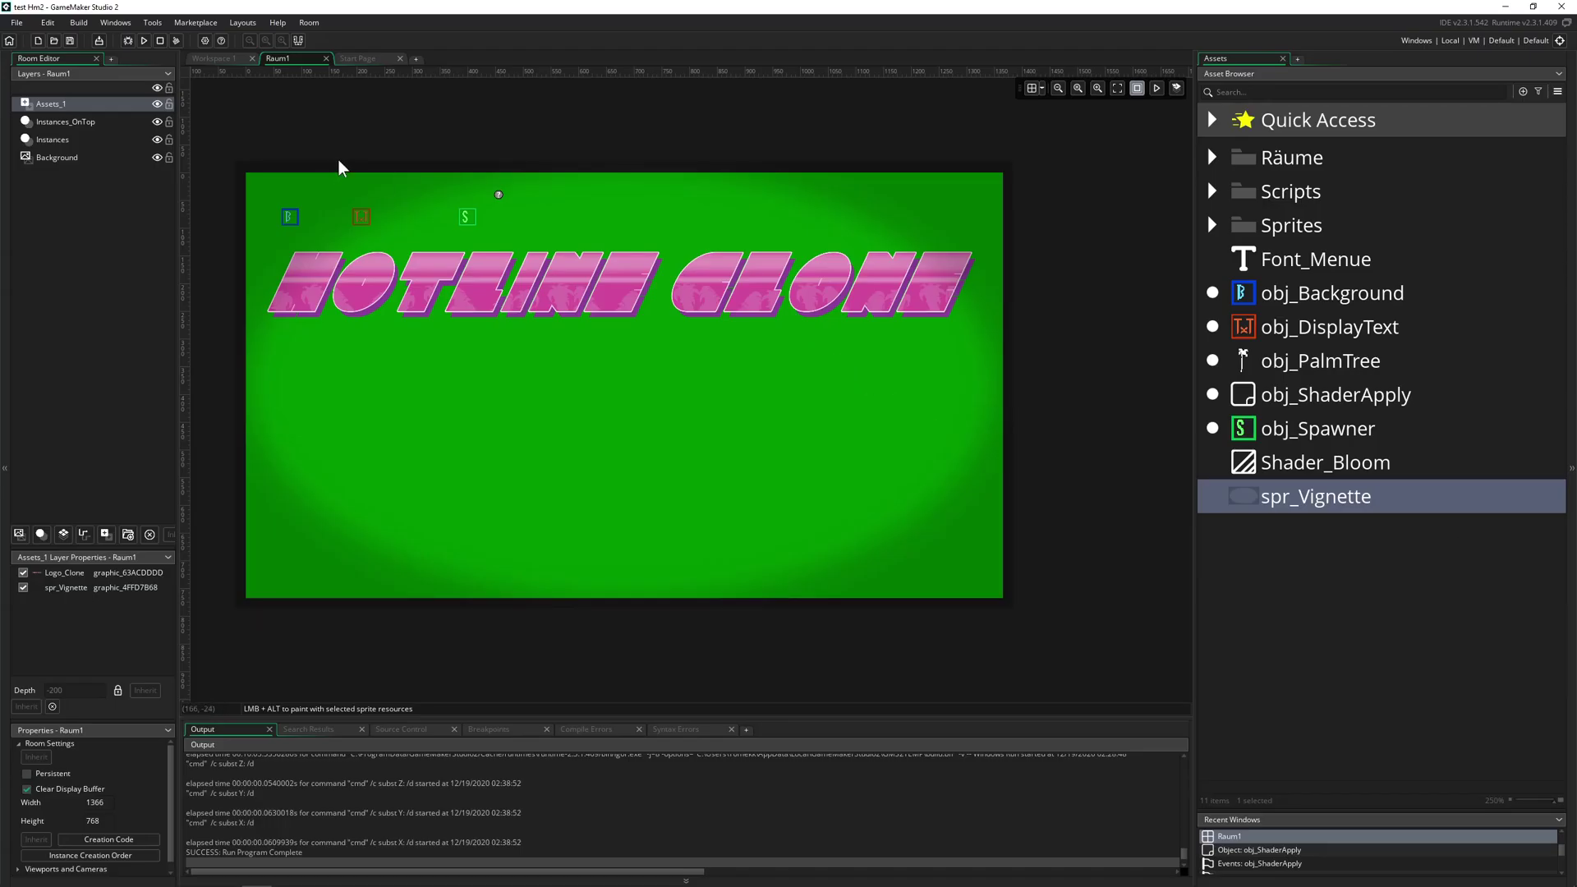
In GameMaker Studio 2, create a new GameMaker Language project from the start page
click(16, 23)
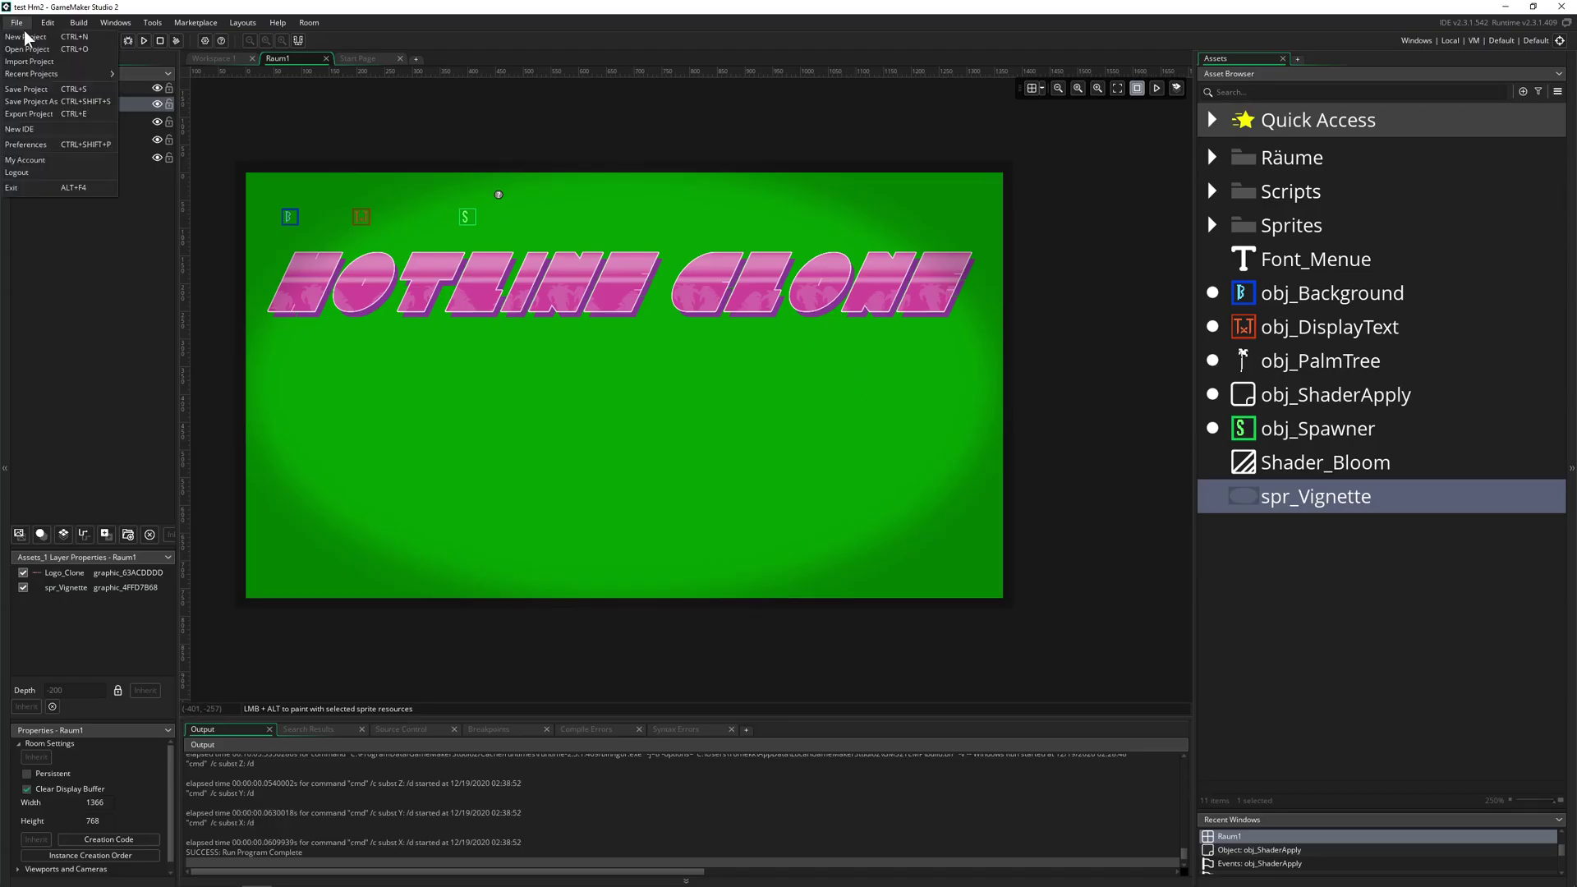
click(224, 63)
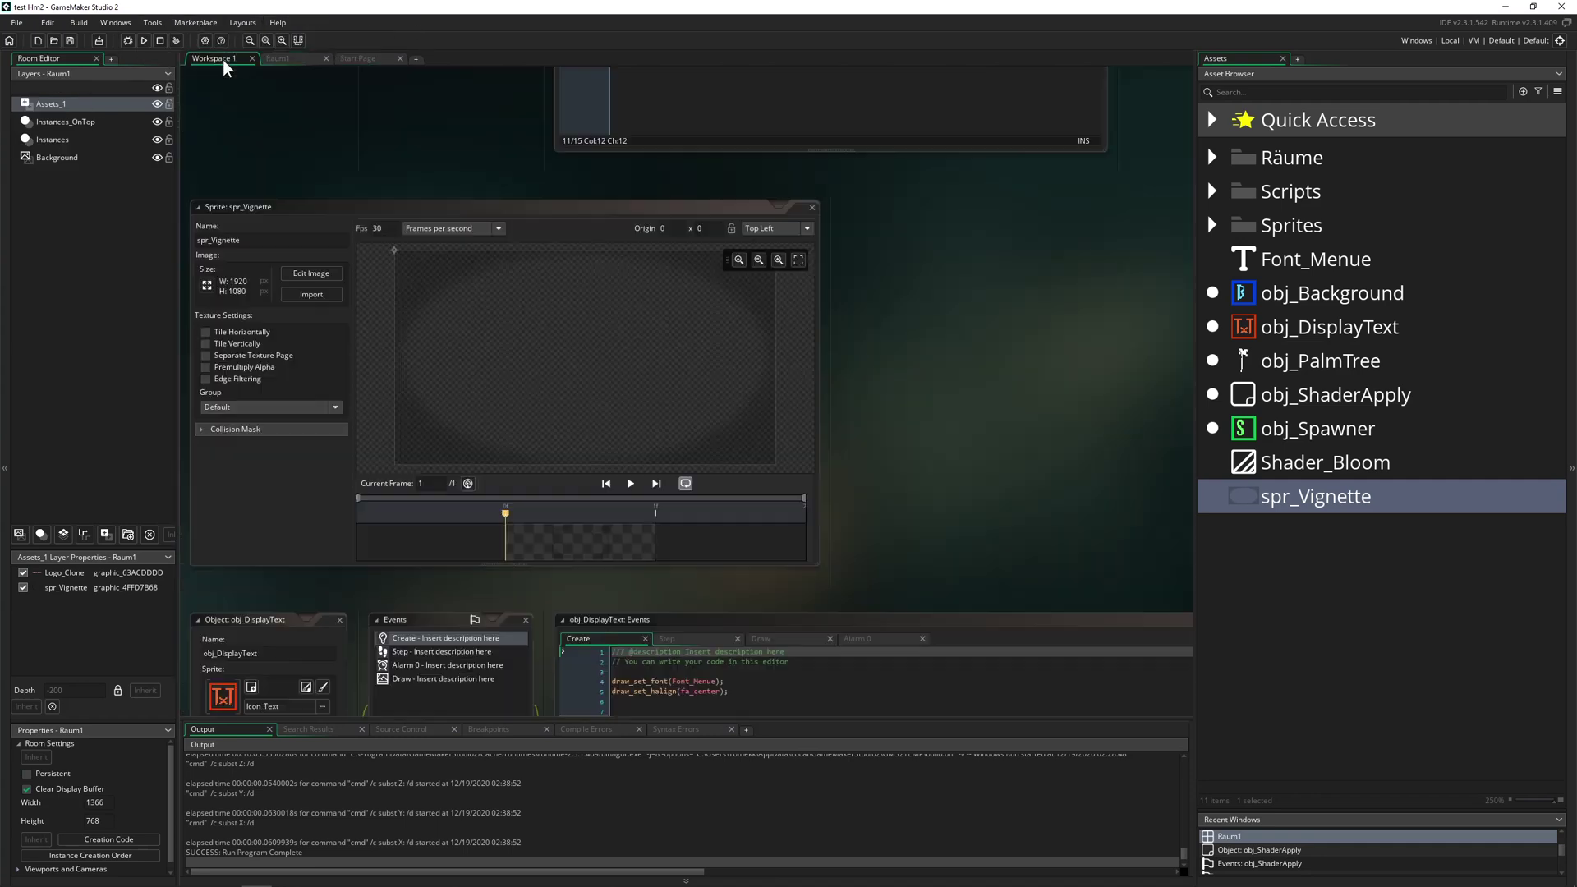
click(371, 61)
click(501, 376)
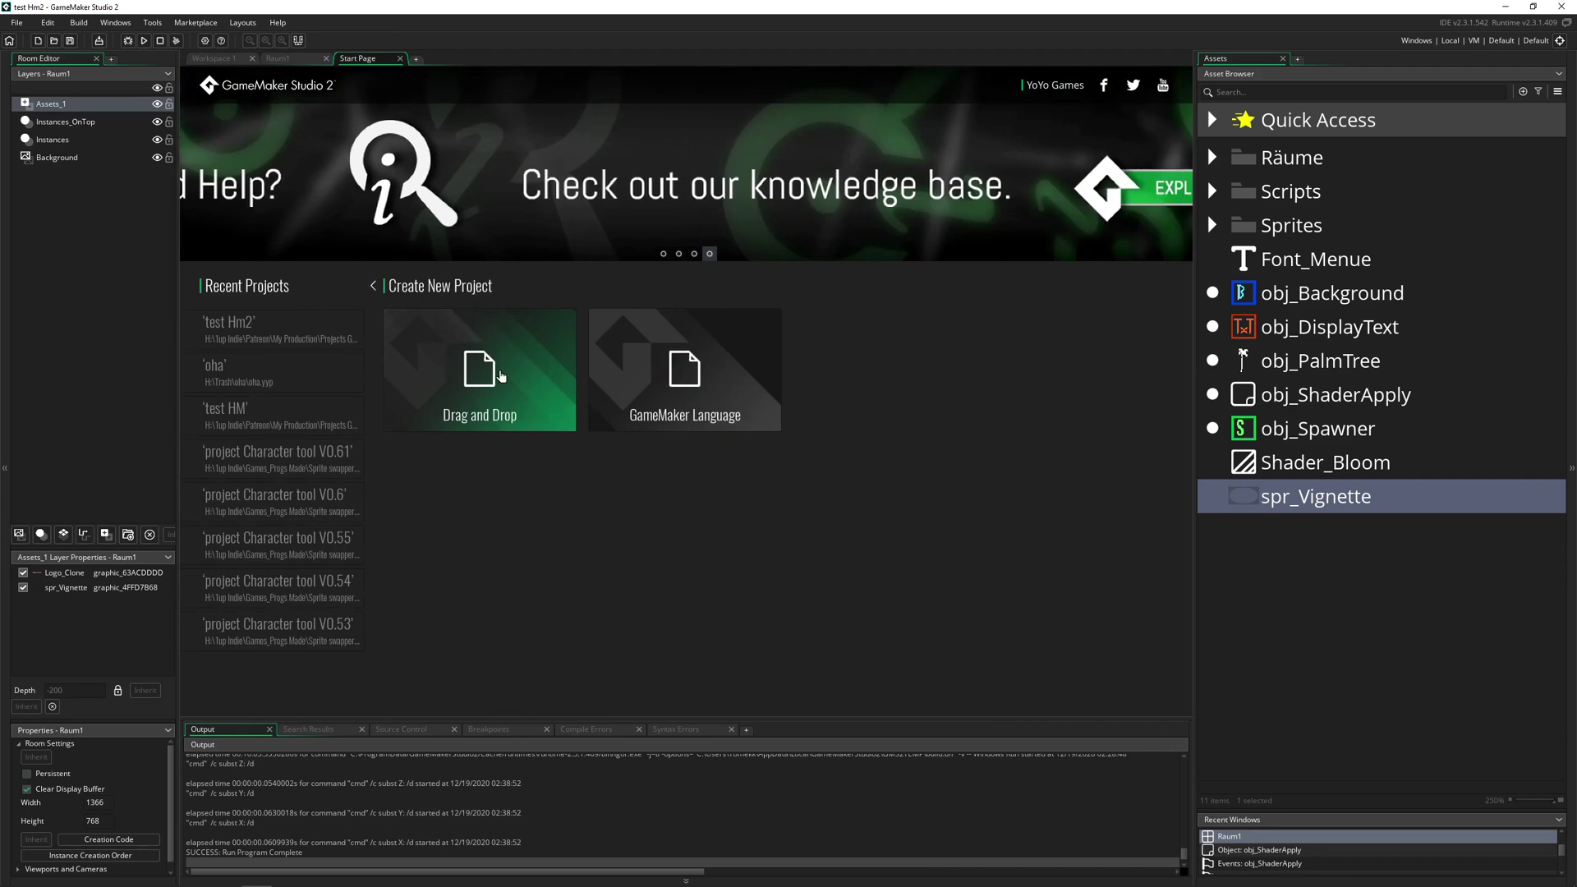
click(711, 383)
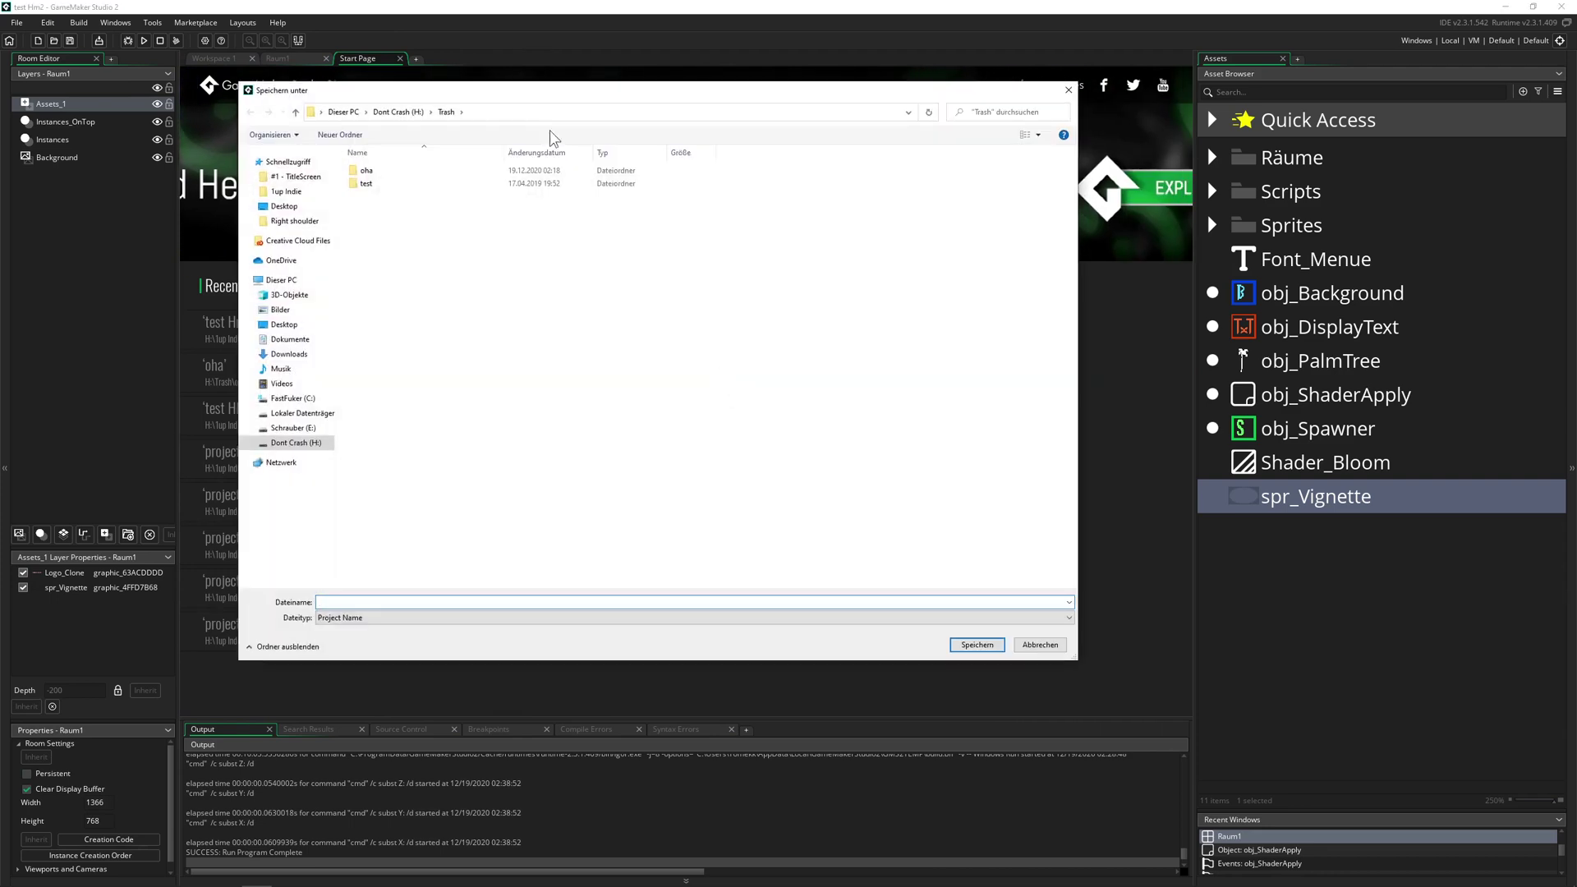
Save the new project as "Hotline Clone" in the Projects folder of Hotline Miami Project, under Projects GMS
click(398, 112)
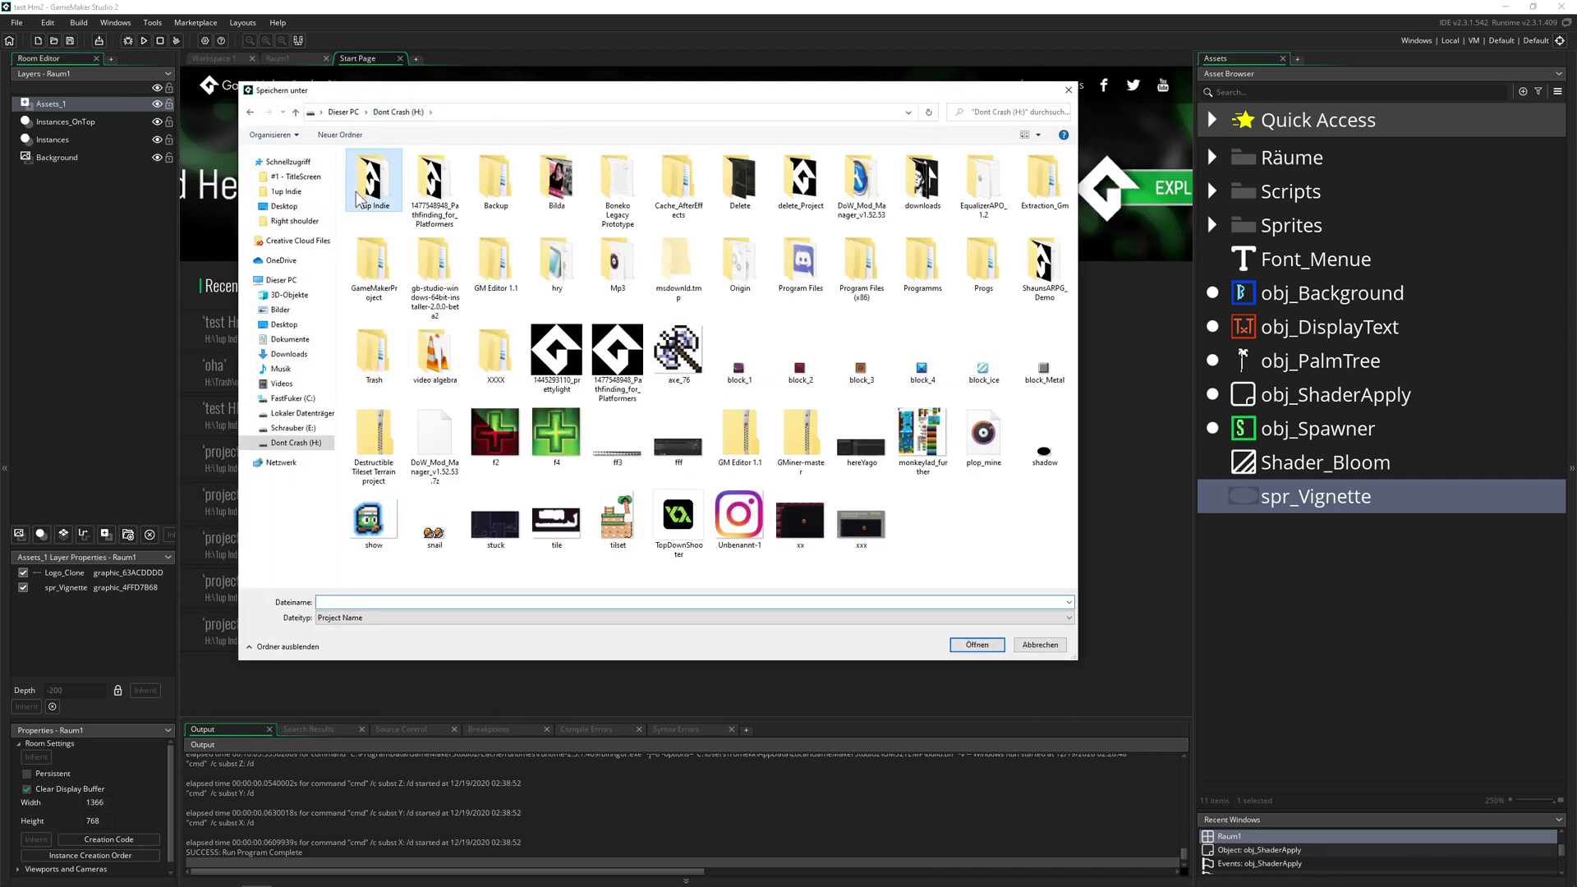
double_click(359, 199)
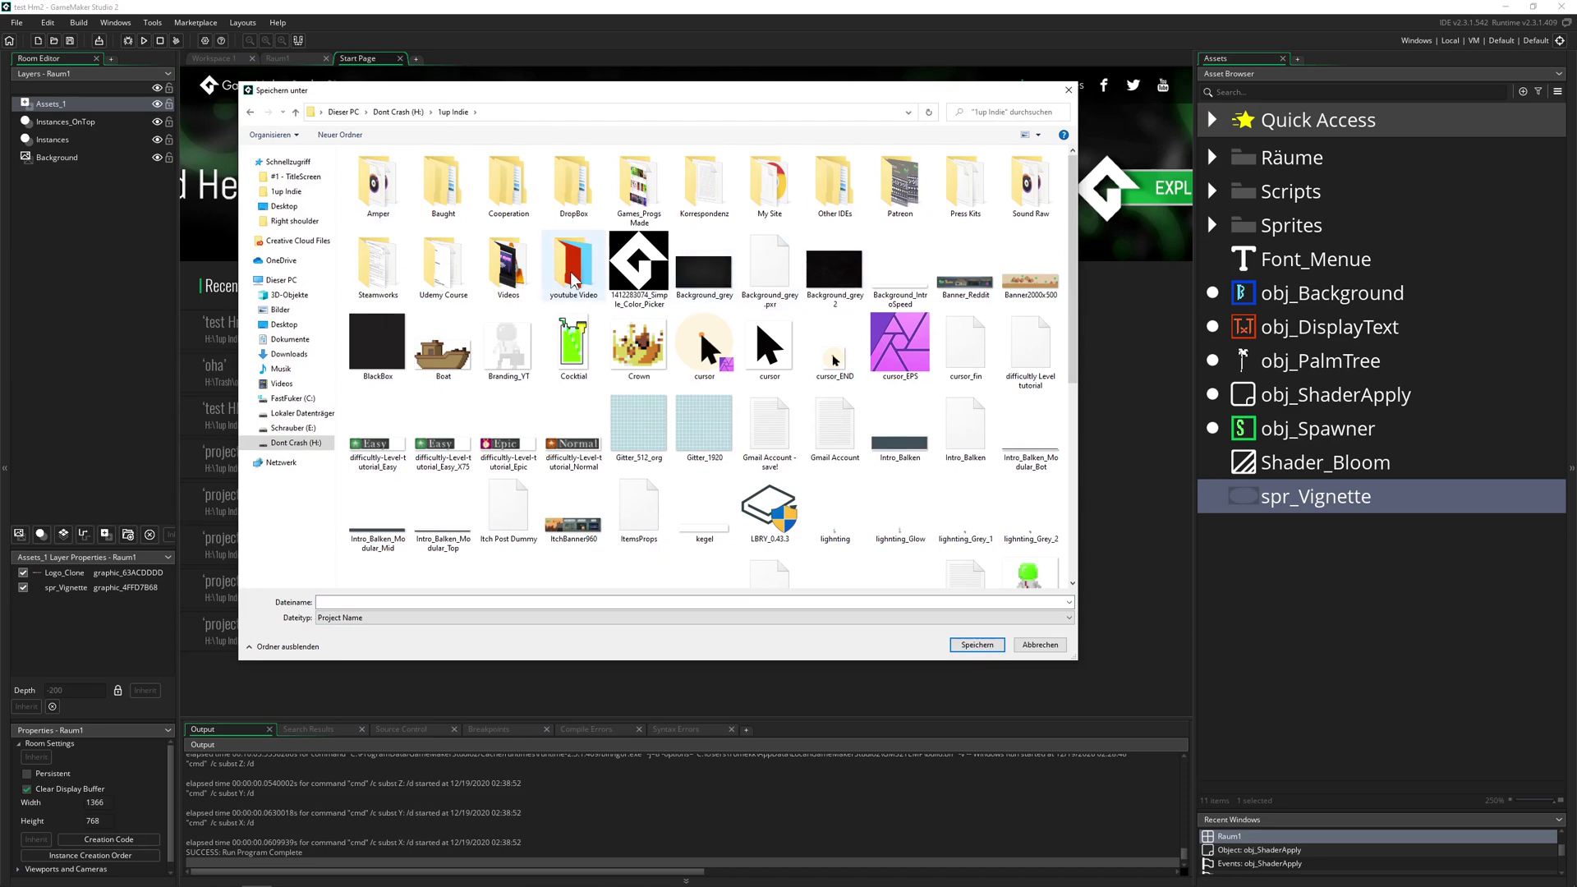
double_click(900, 185)
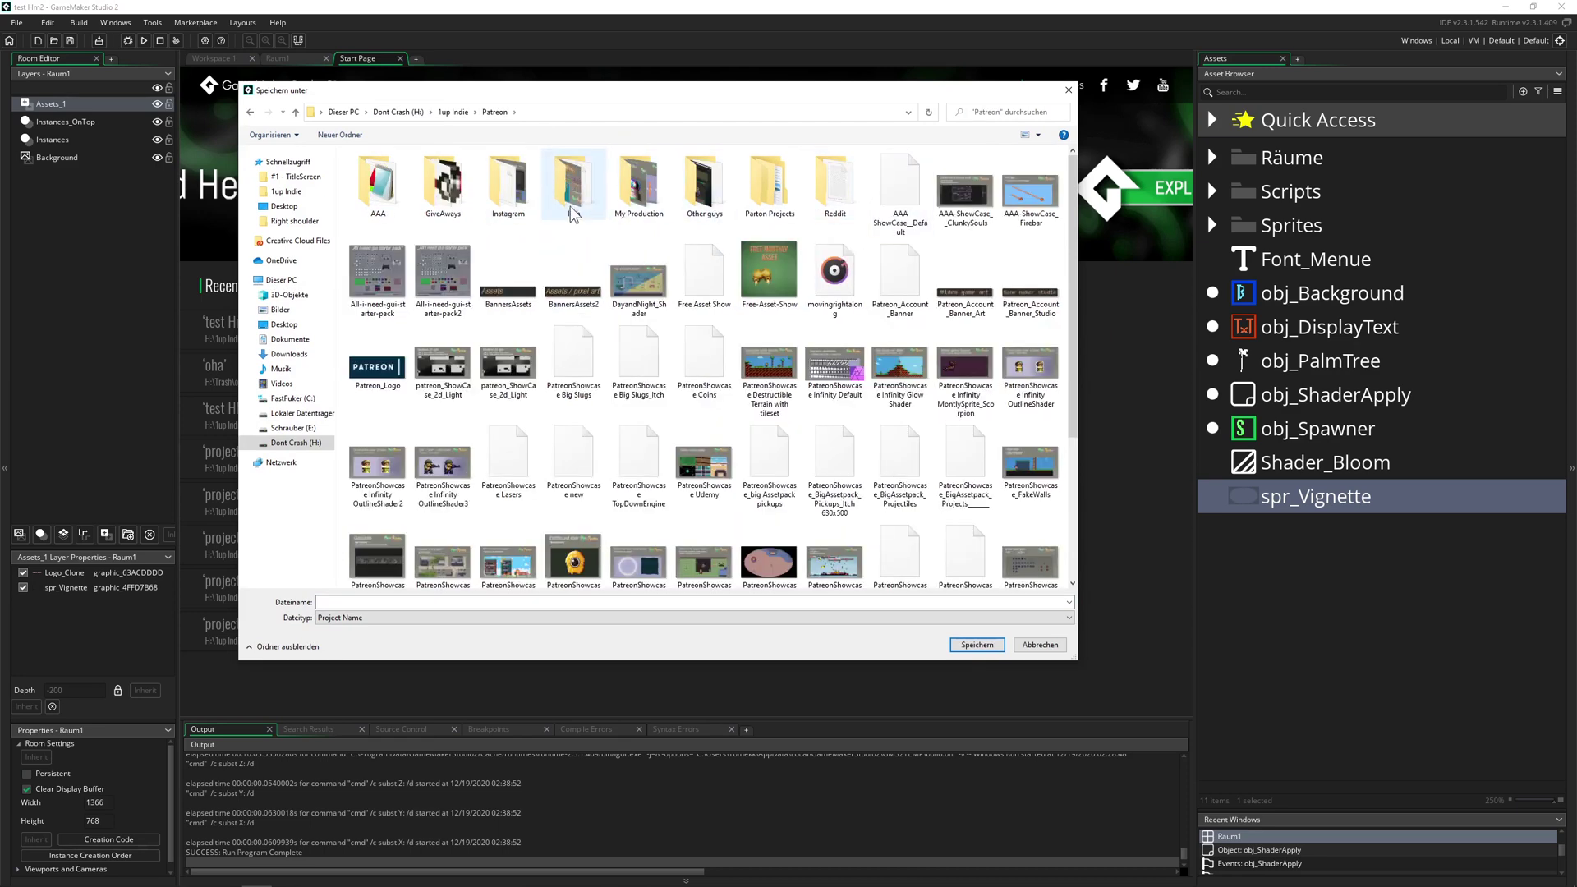
double_click(639, 187)
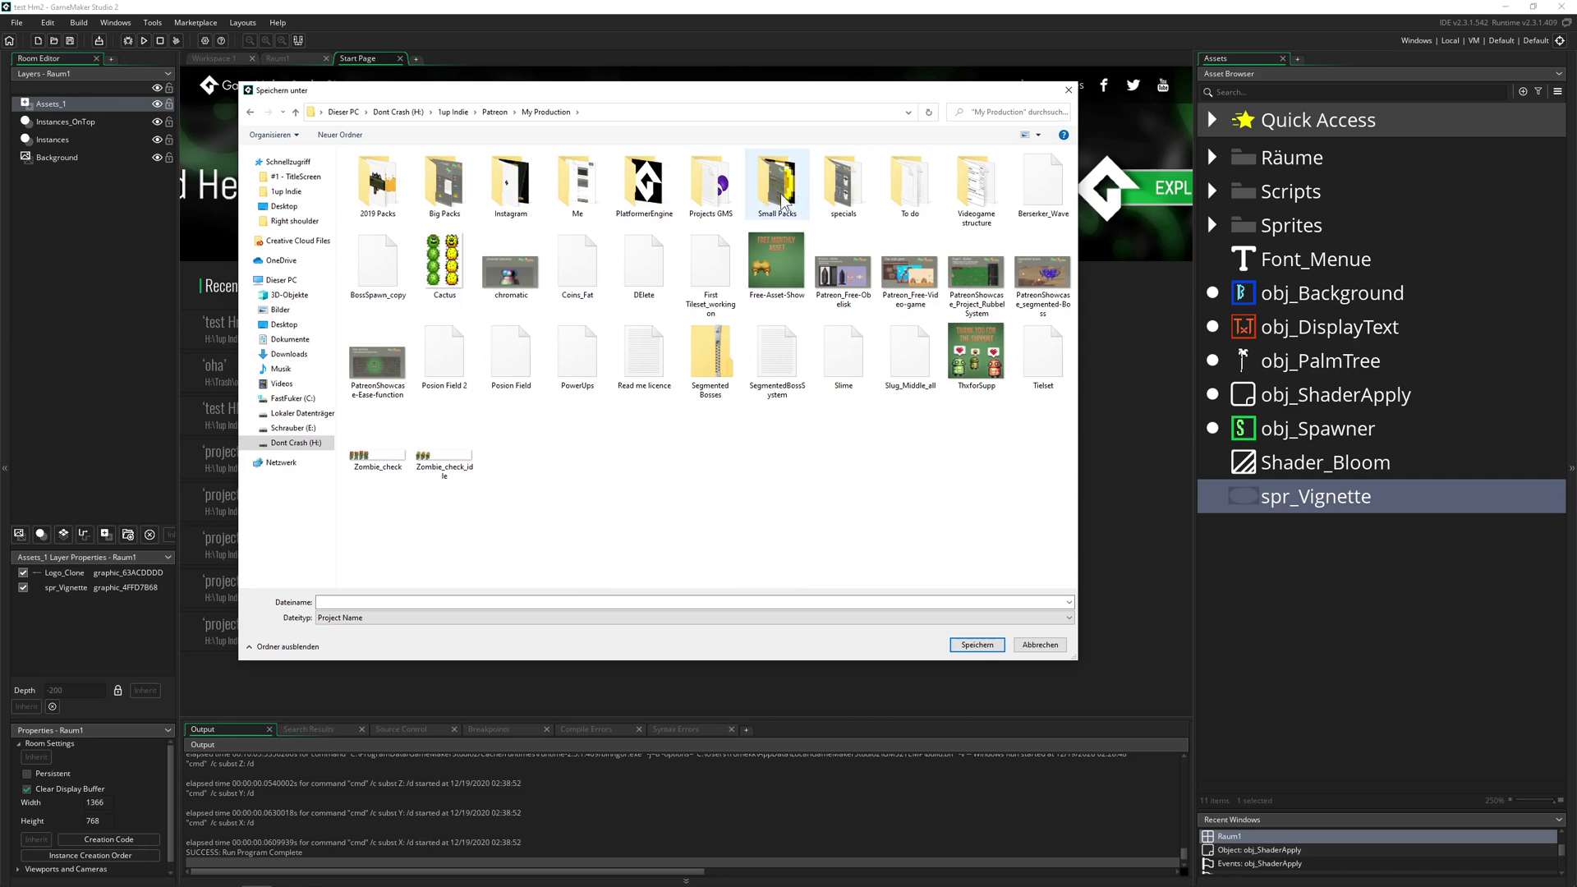
double_click(711, 187)
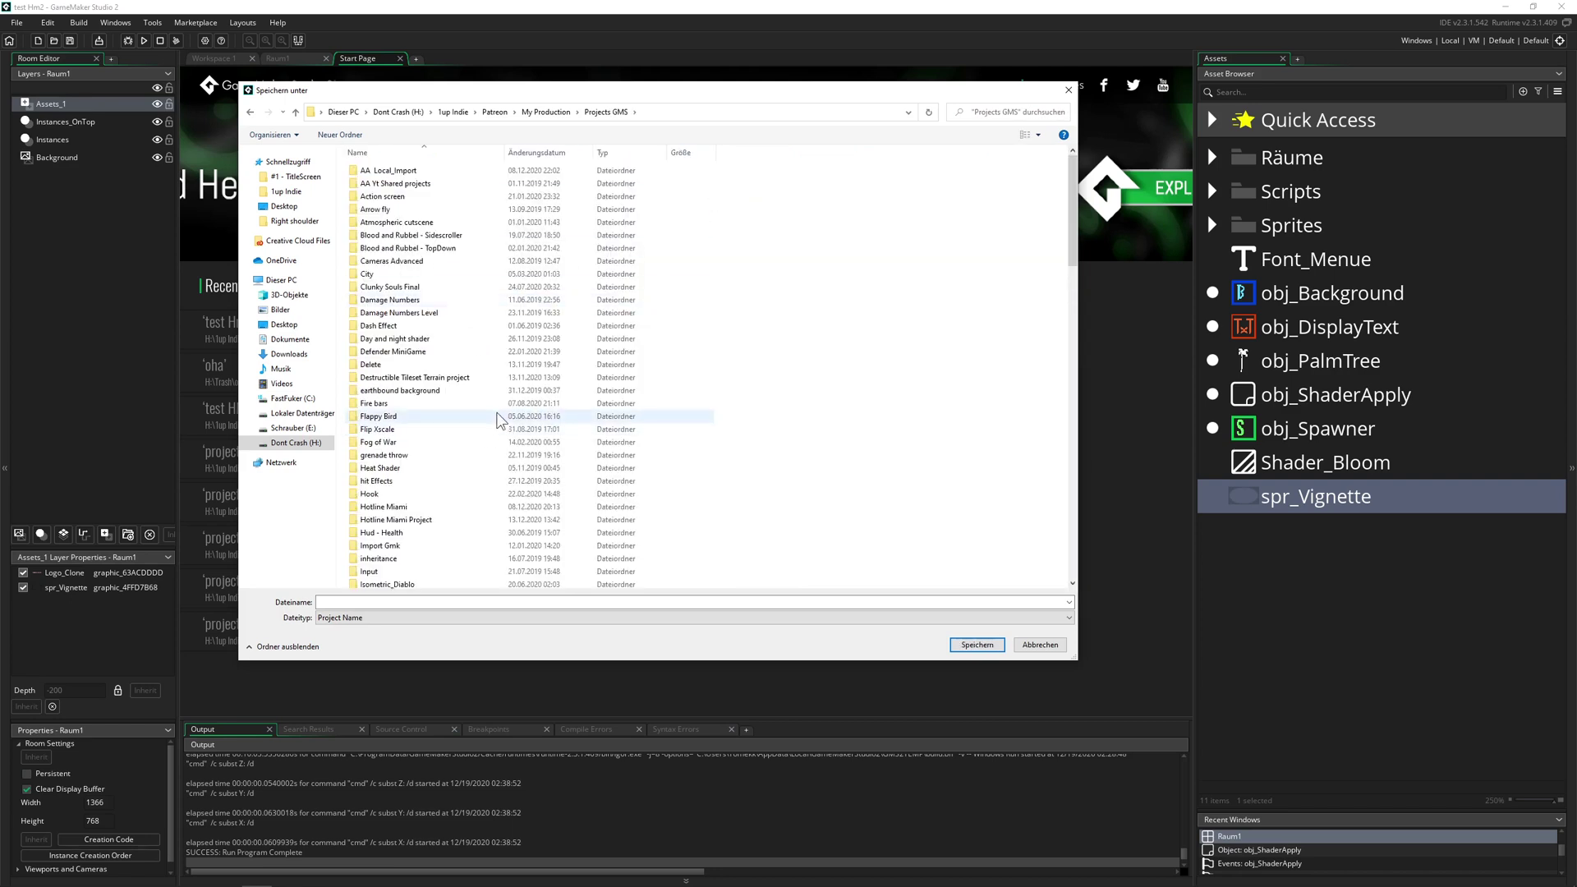
scroll(490, 345, down, 2)
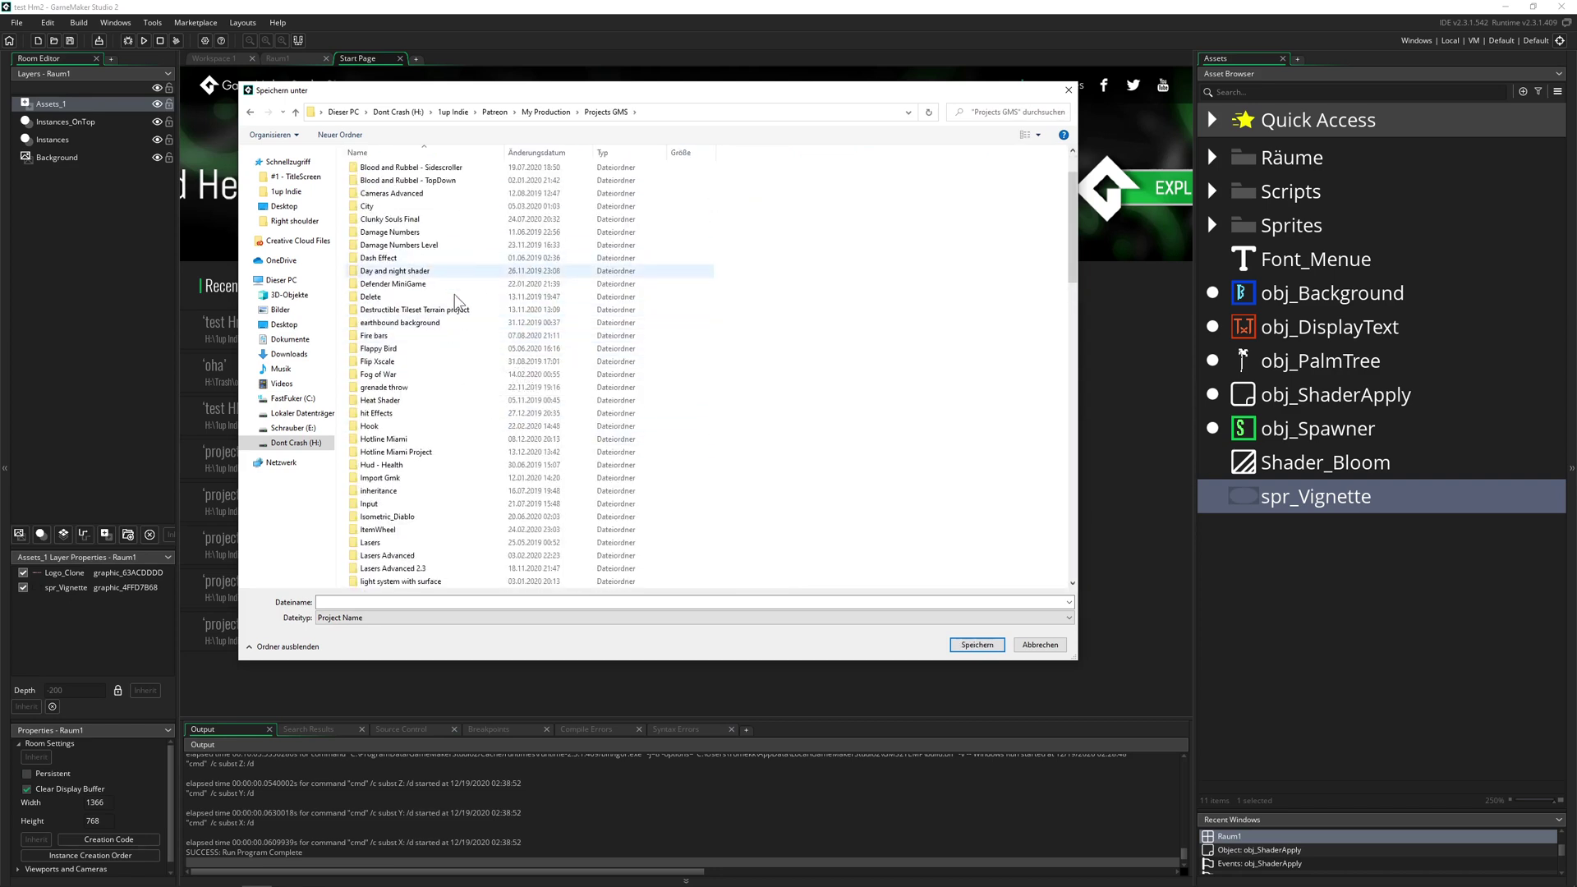
double_click(453, 452)
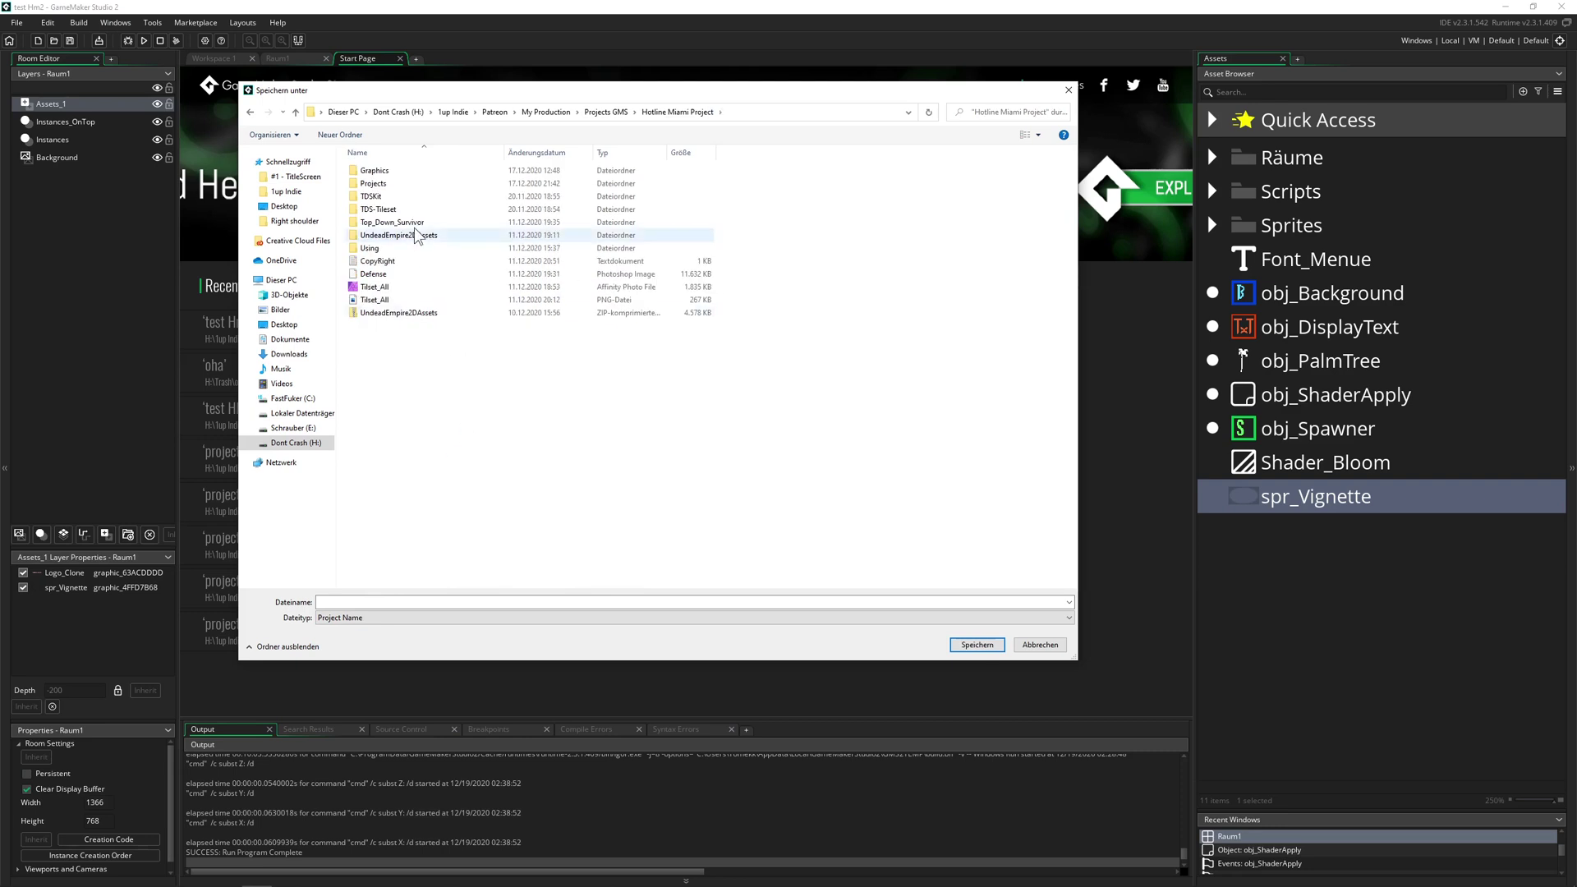
double_click(386, 184)
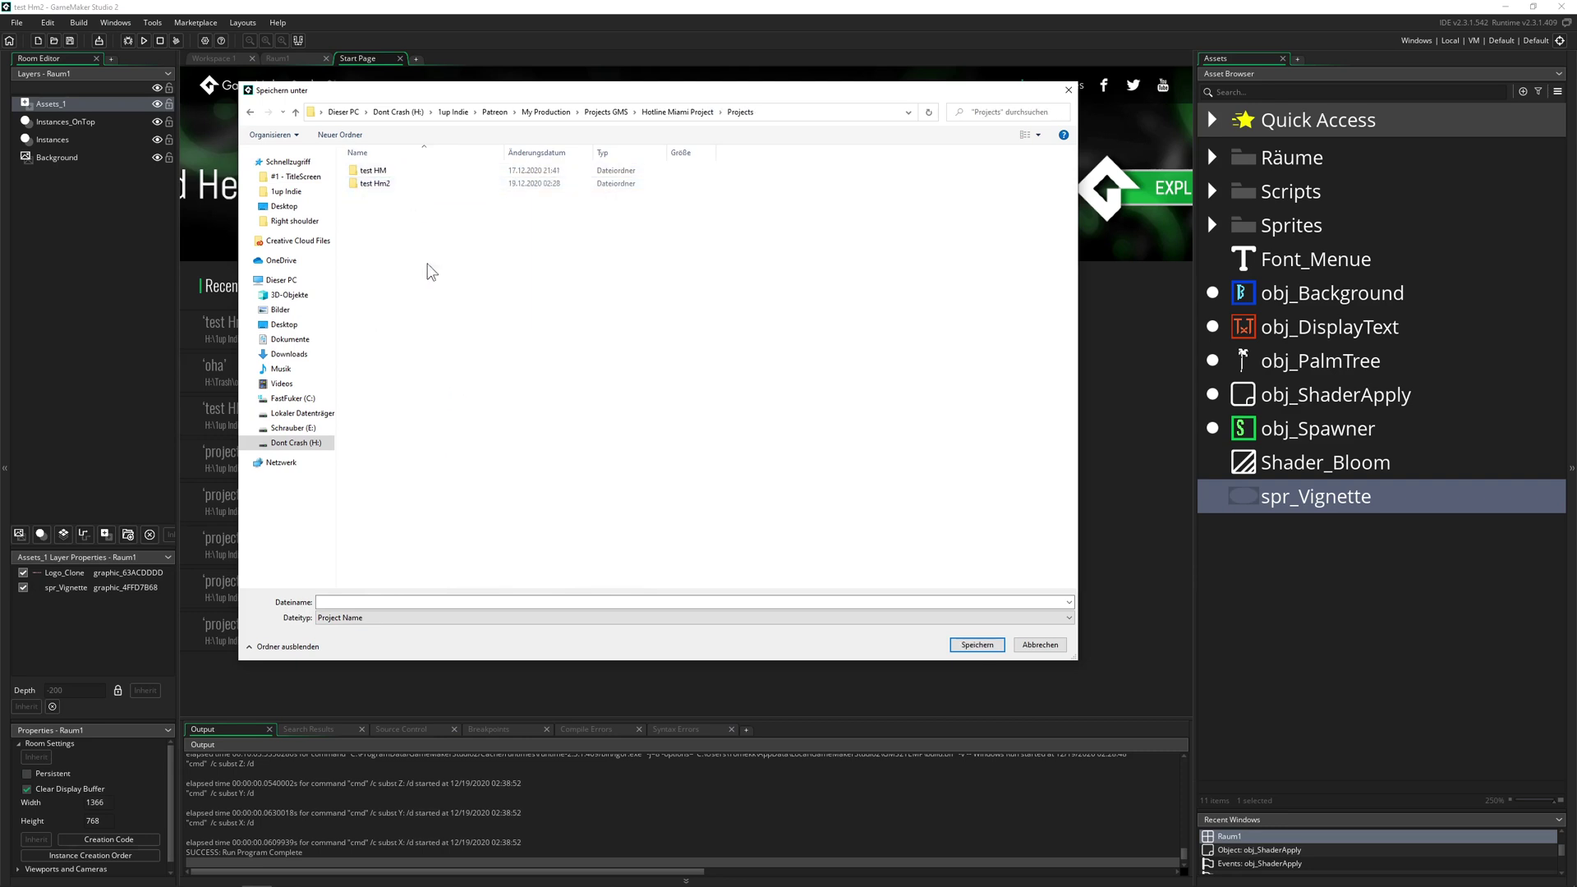
click(385, 604)
text(Hotline Clone)
key(Return)
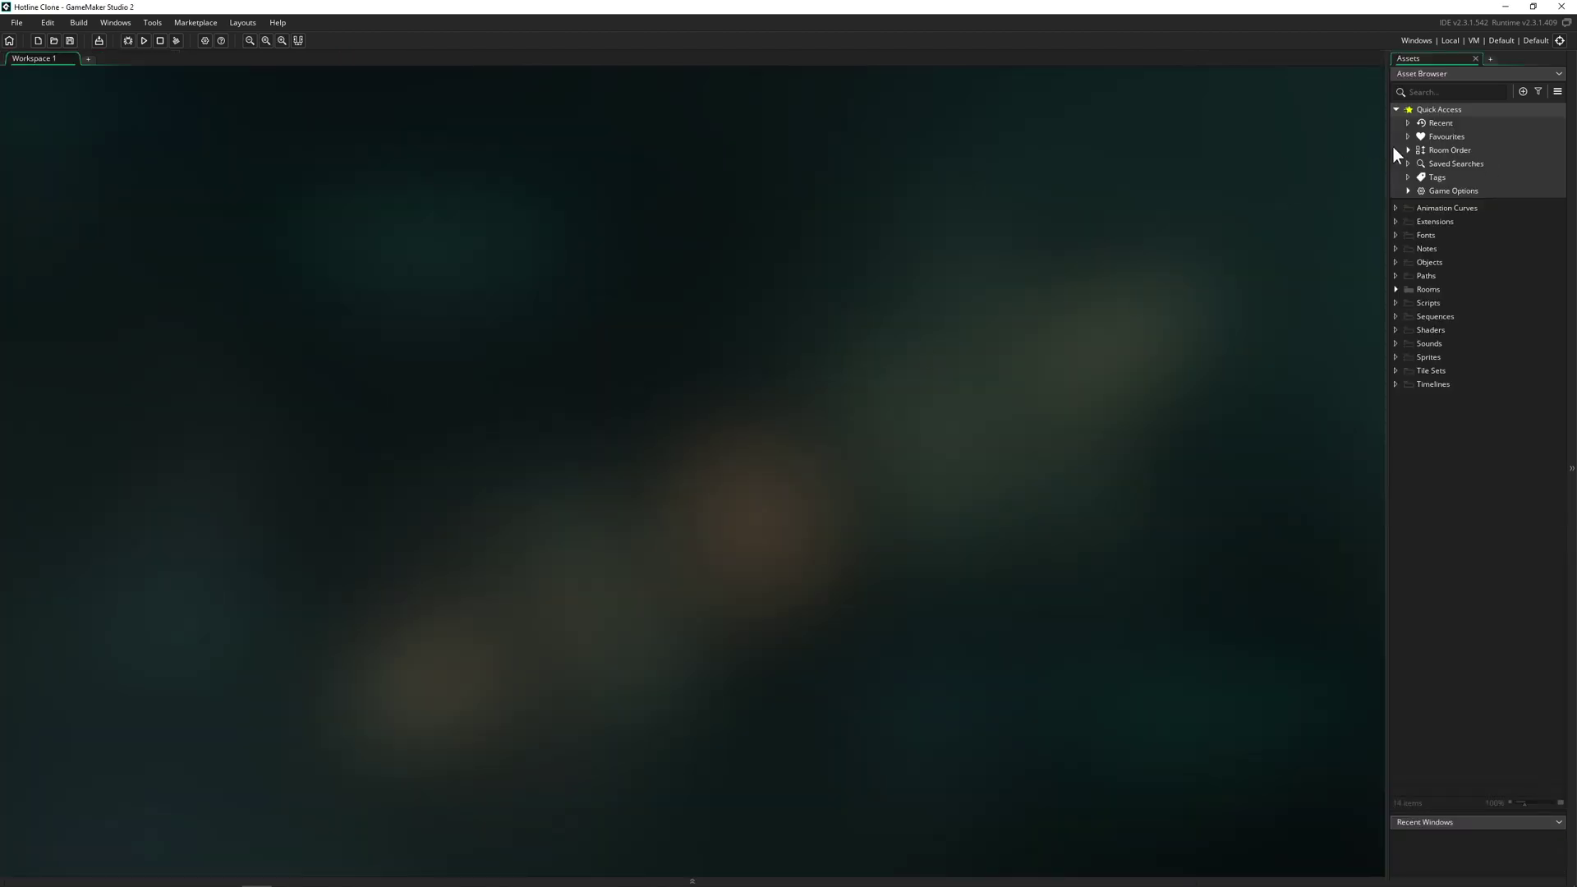
Enlarge the Asset Browser and its entries, and delete the default groups from Scripts through Timelines
drag(1385, 148, 897, 161)
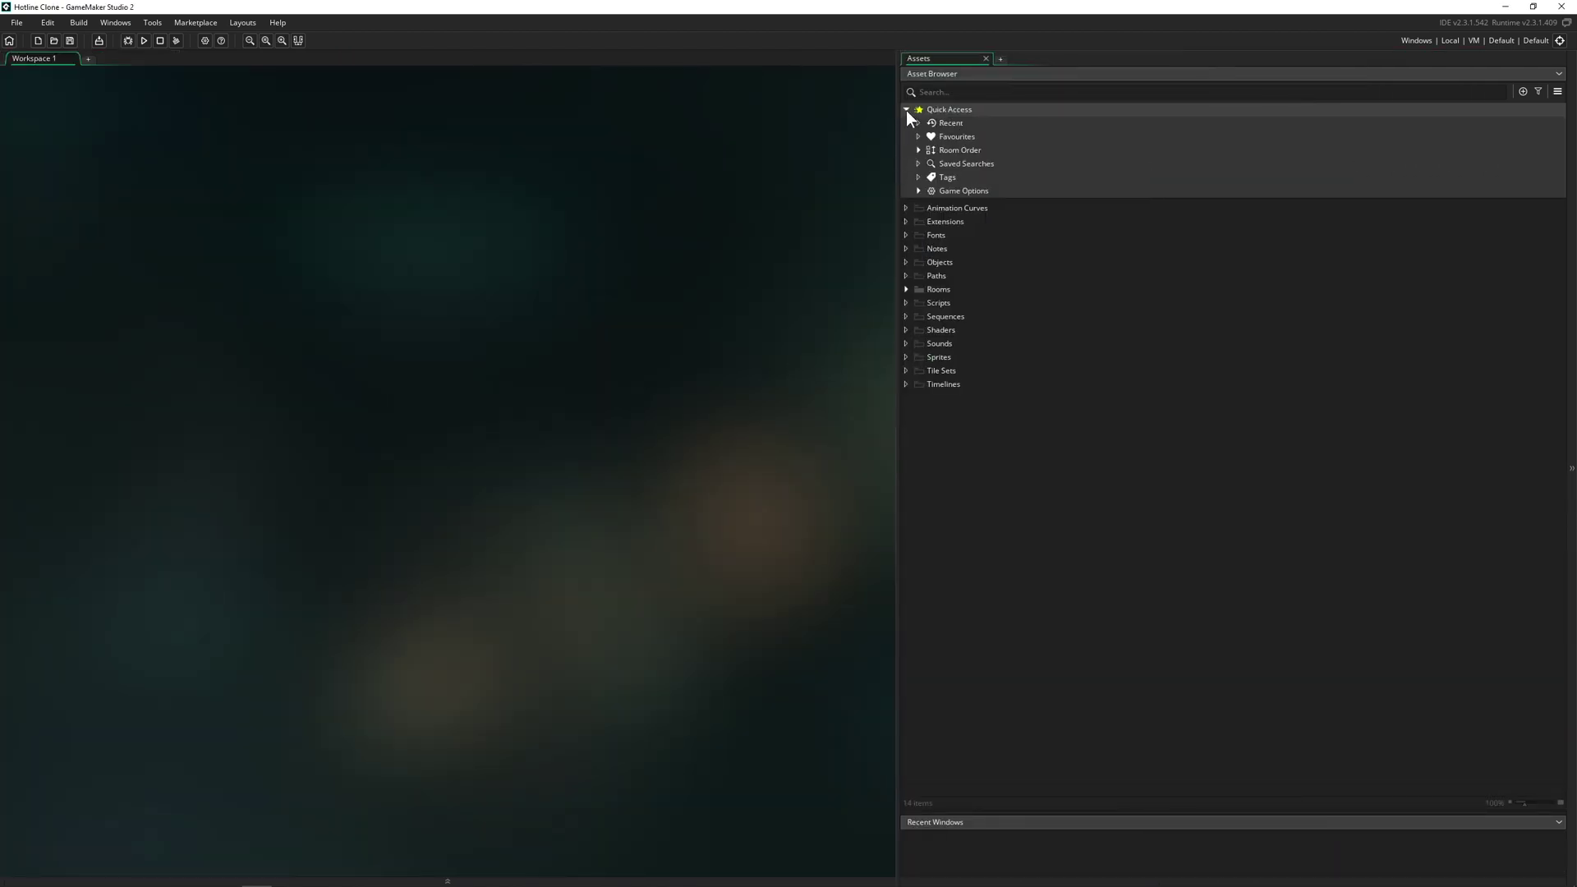
drag(1525, 804, 1540, 807)
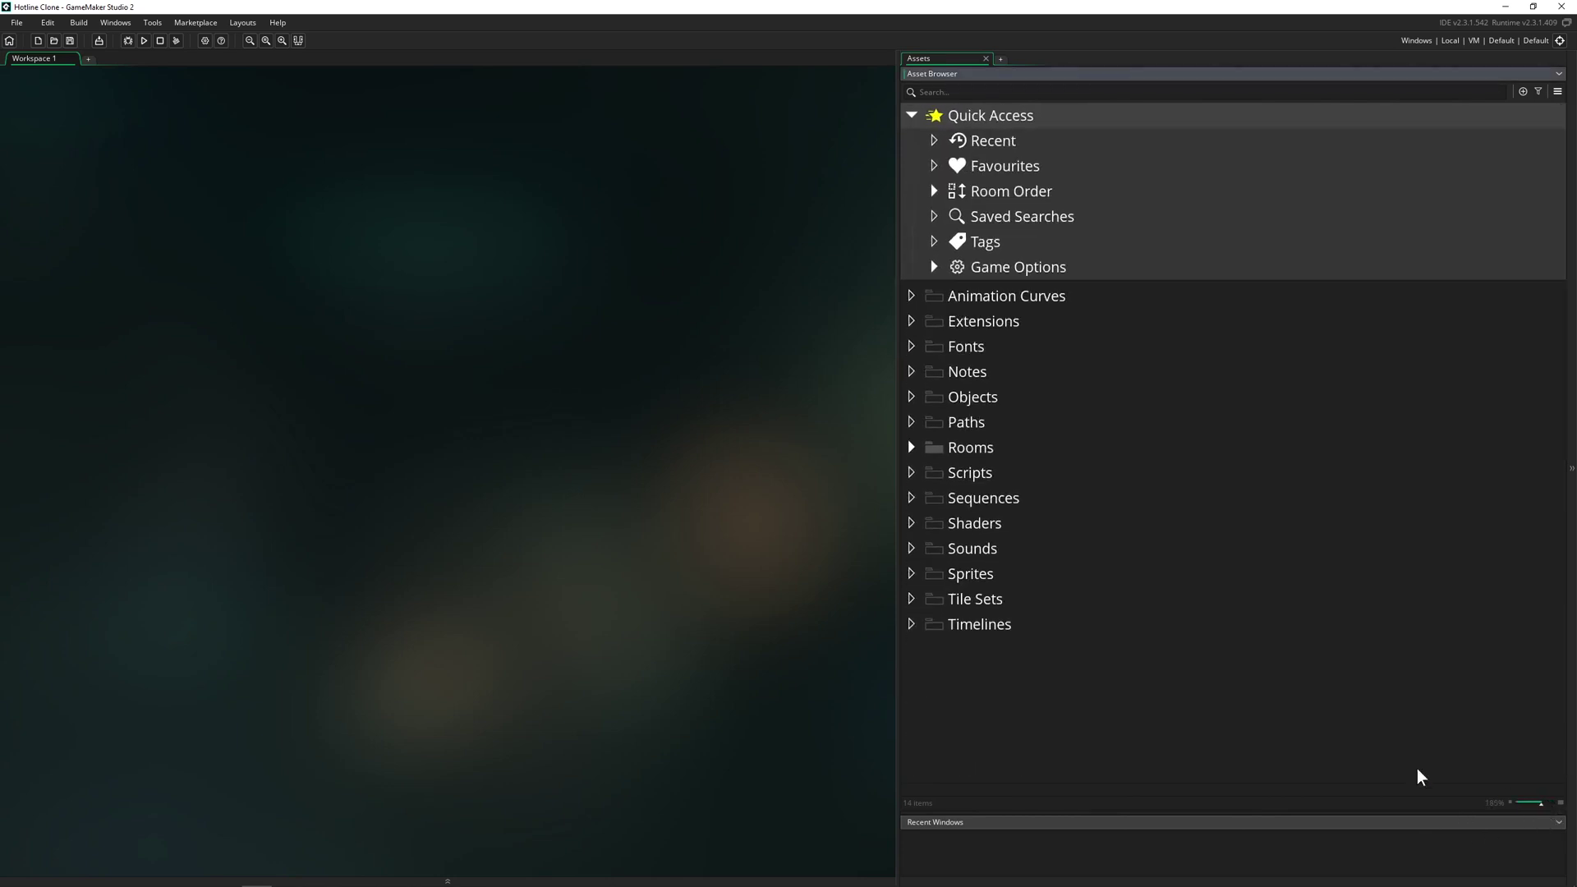
click(969, 629)
shift+click(985, 475)
key(Delete)
key(Return)
Delete the default groups from Animation Curves through Paths, and collapse Quick Access
click(974, 425)
shift+click(979, 305)
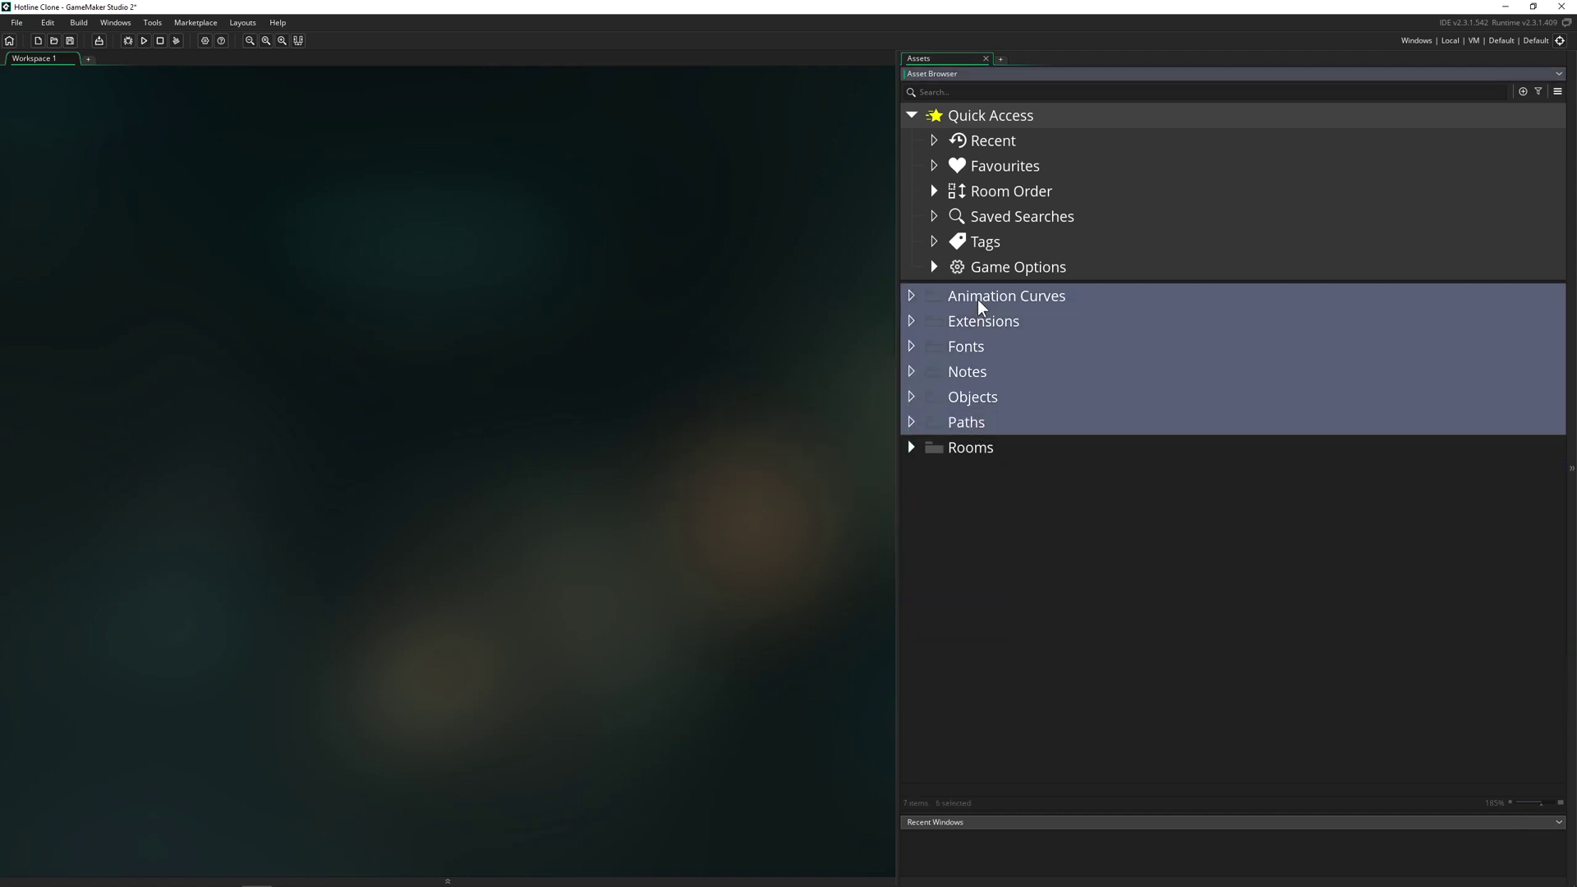
key(Delete)
key(Return)
click(912, 115)
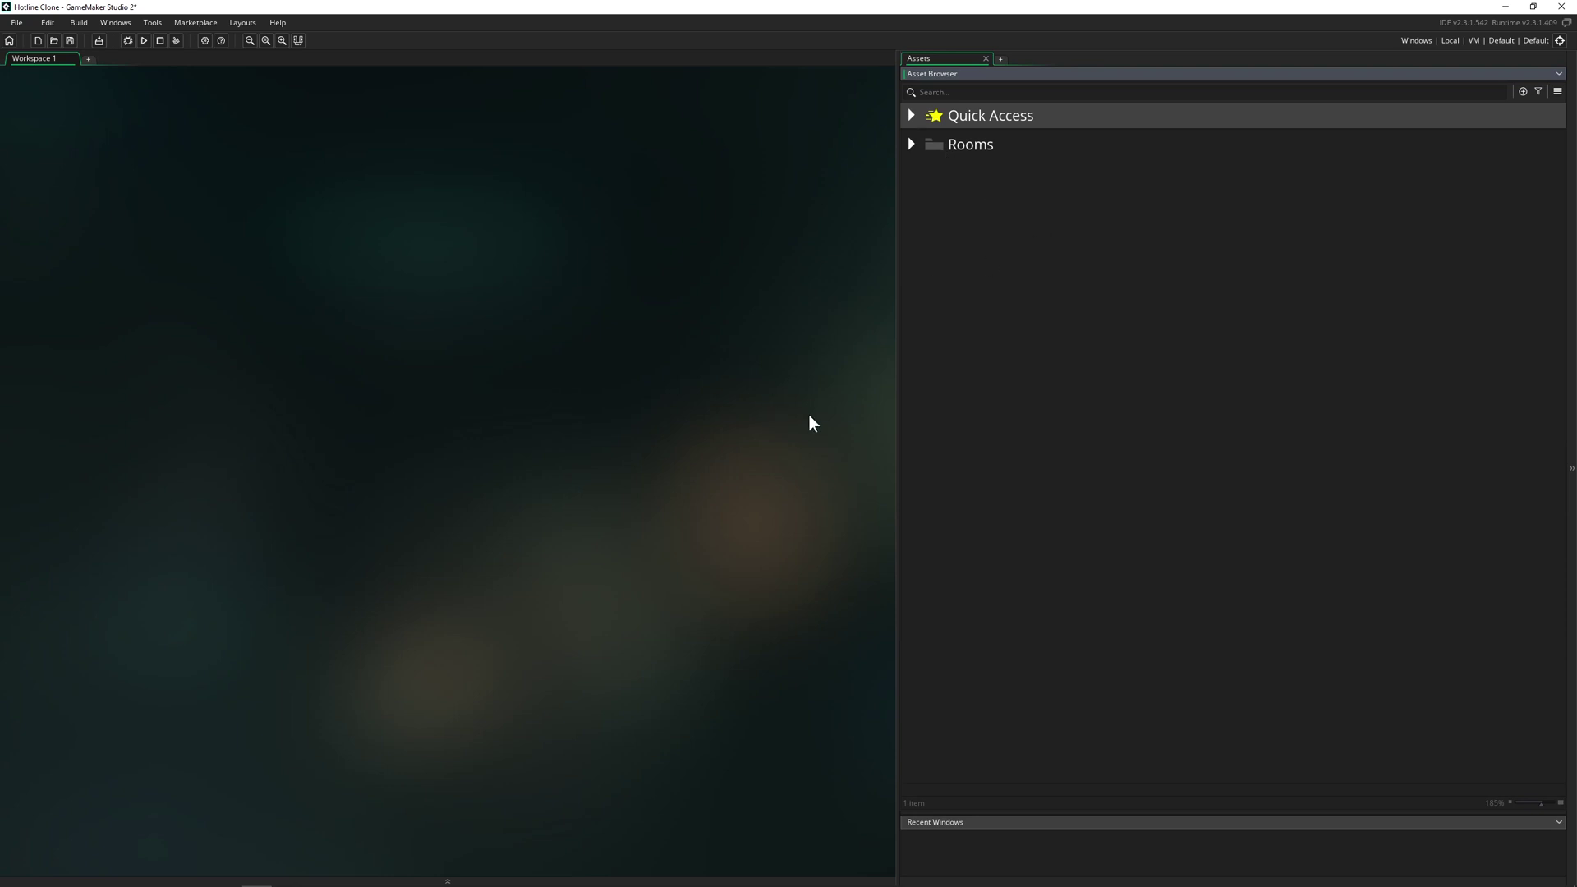
Open Room1 for editing, and narrow the Asset Browser and the Room Editor panel to widen the room view
click(912, 144)
click(953, 170)
double_click(953, 170)
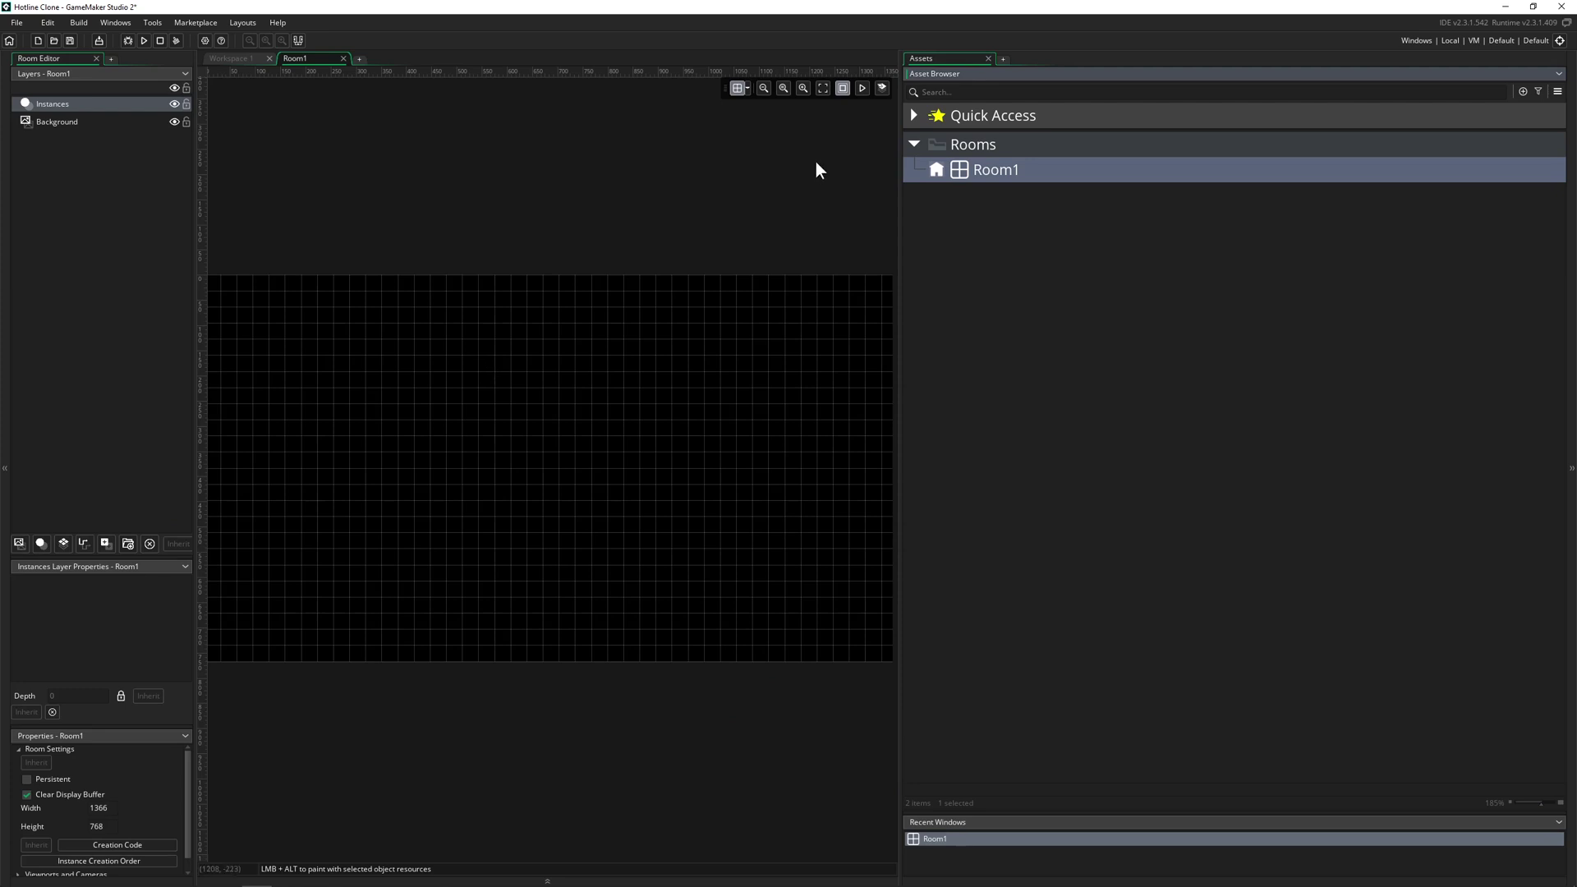
drag(899, 162, 994, 162)
drag(196, 178, 144, 184)
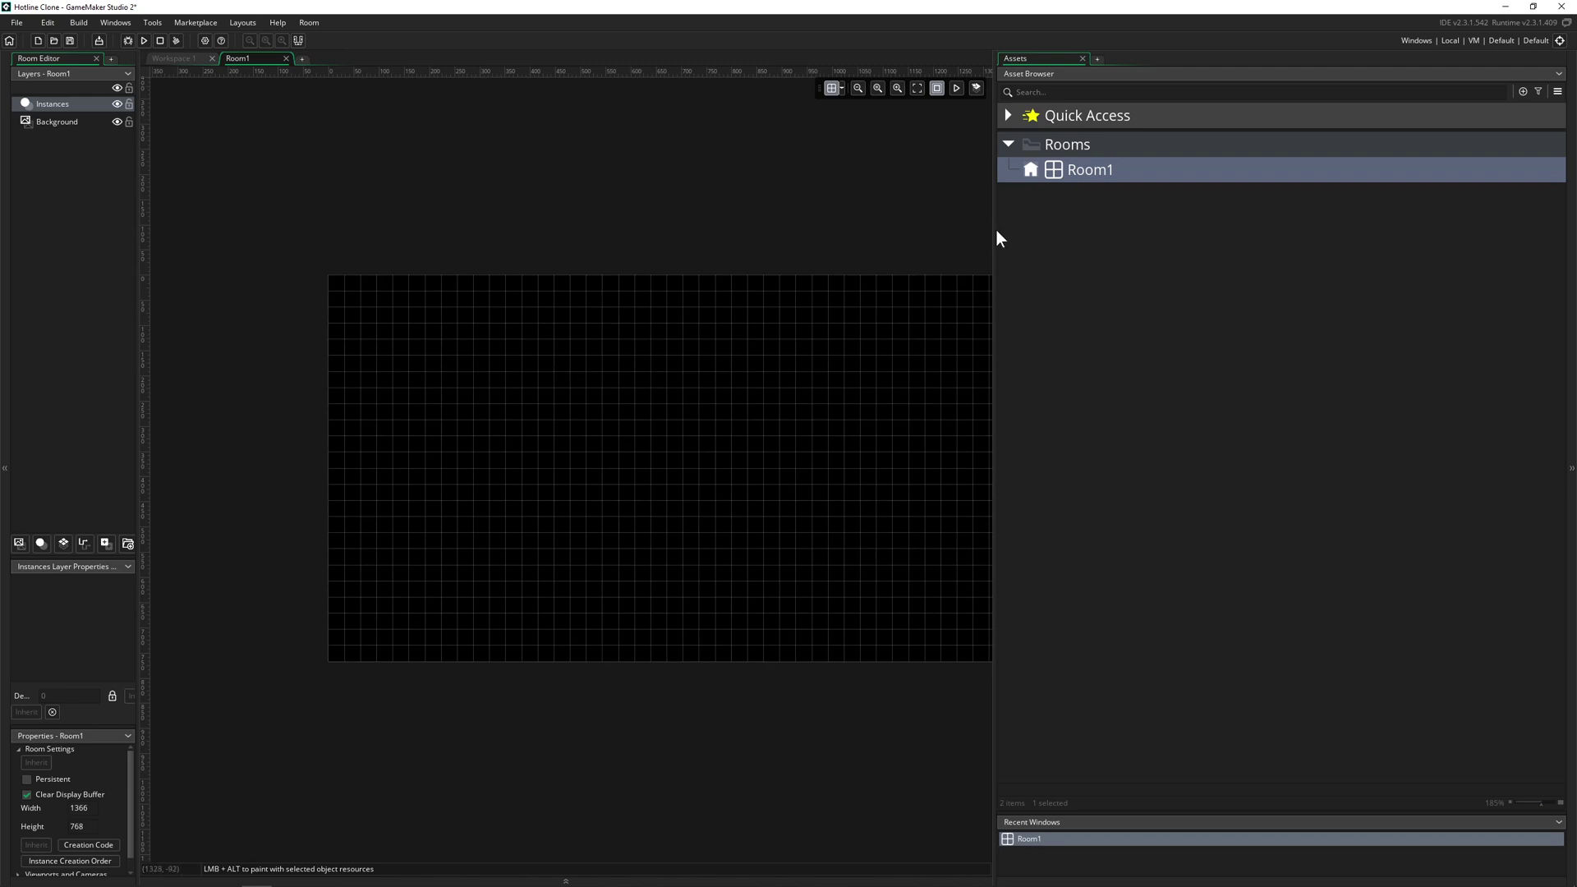
drag(995, 233, 1025, 219)
click(1058, 235)
right_click(1057, 235)
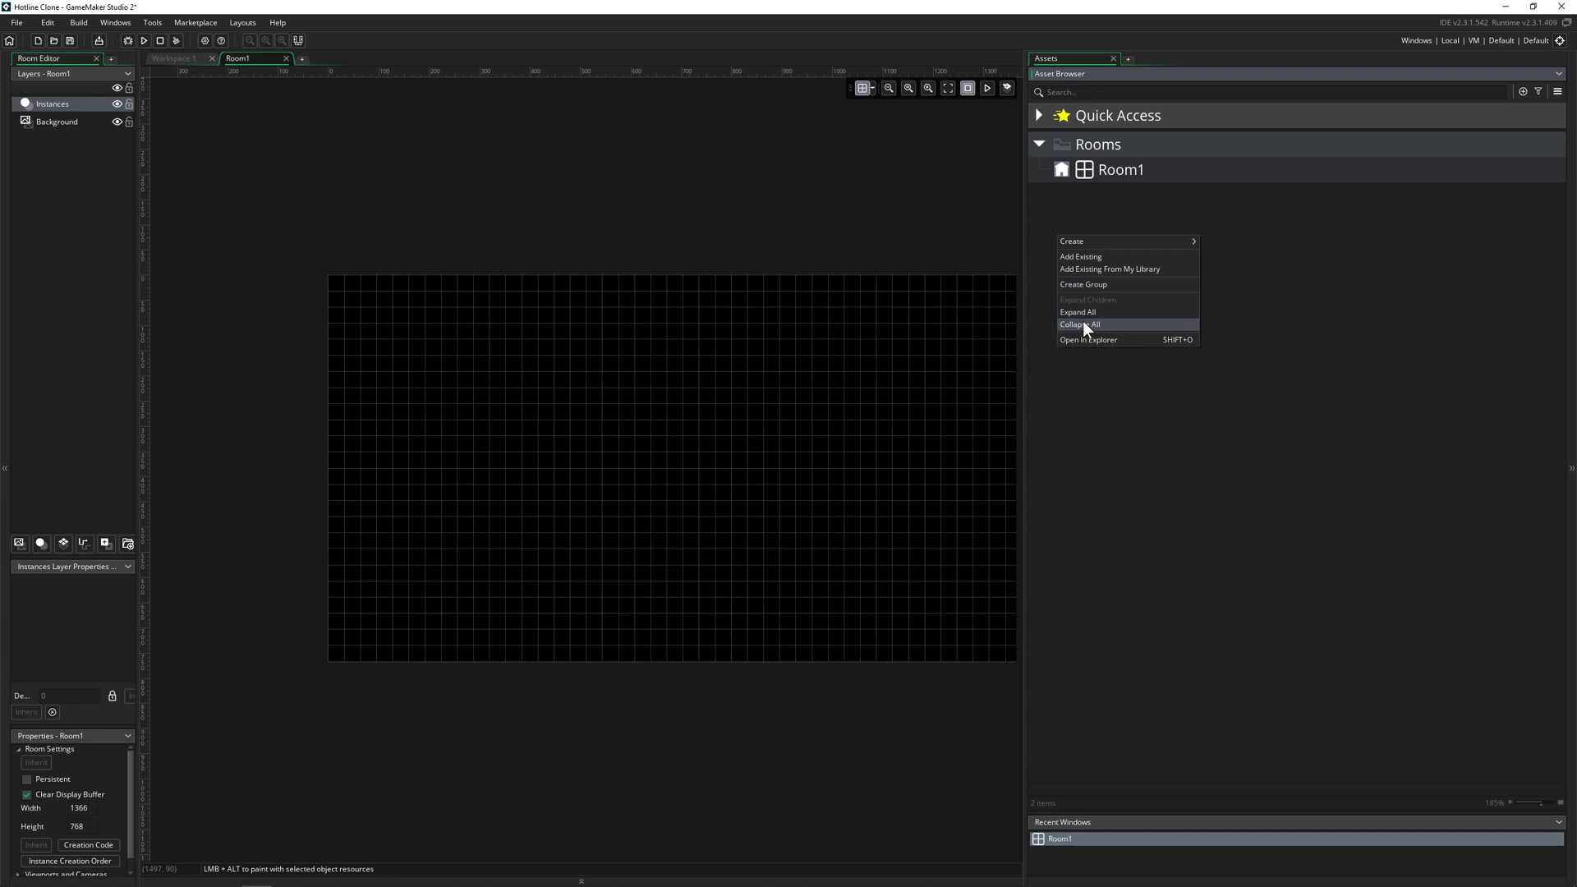
click(1082, 256)
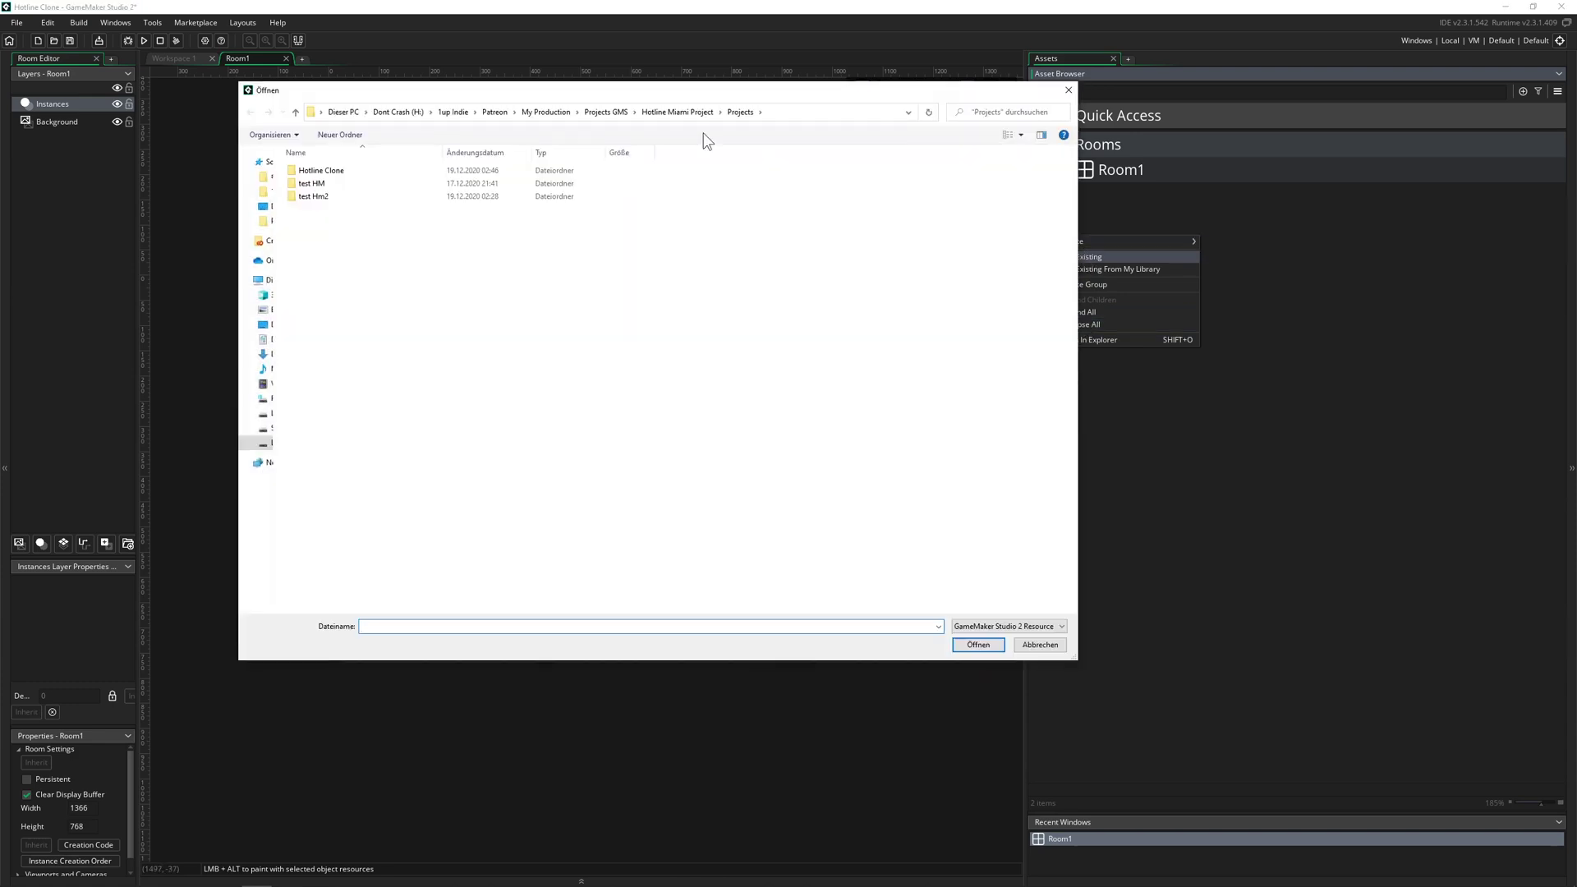
double_click(321, 186)
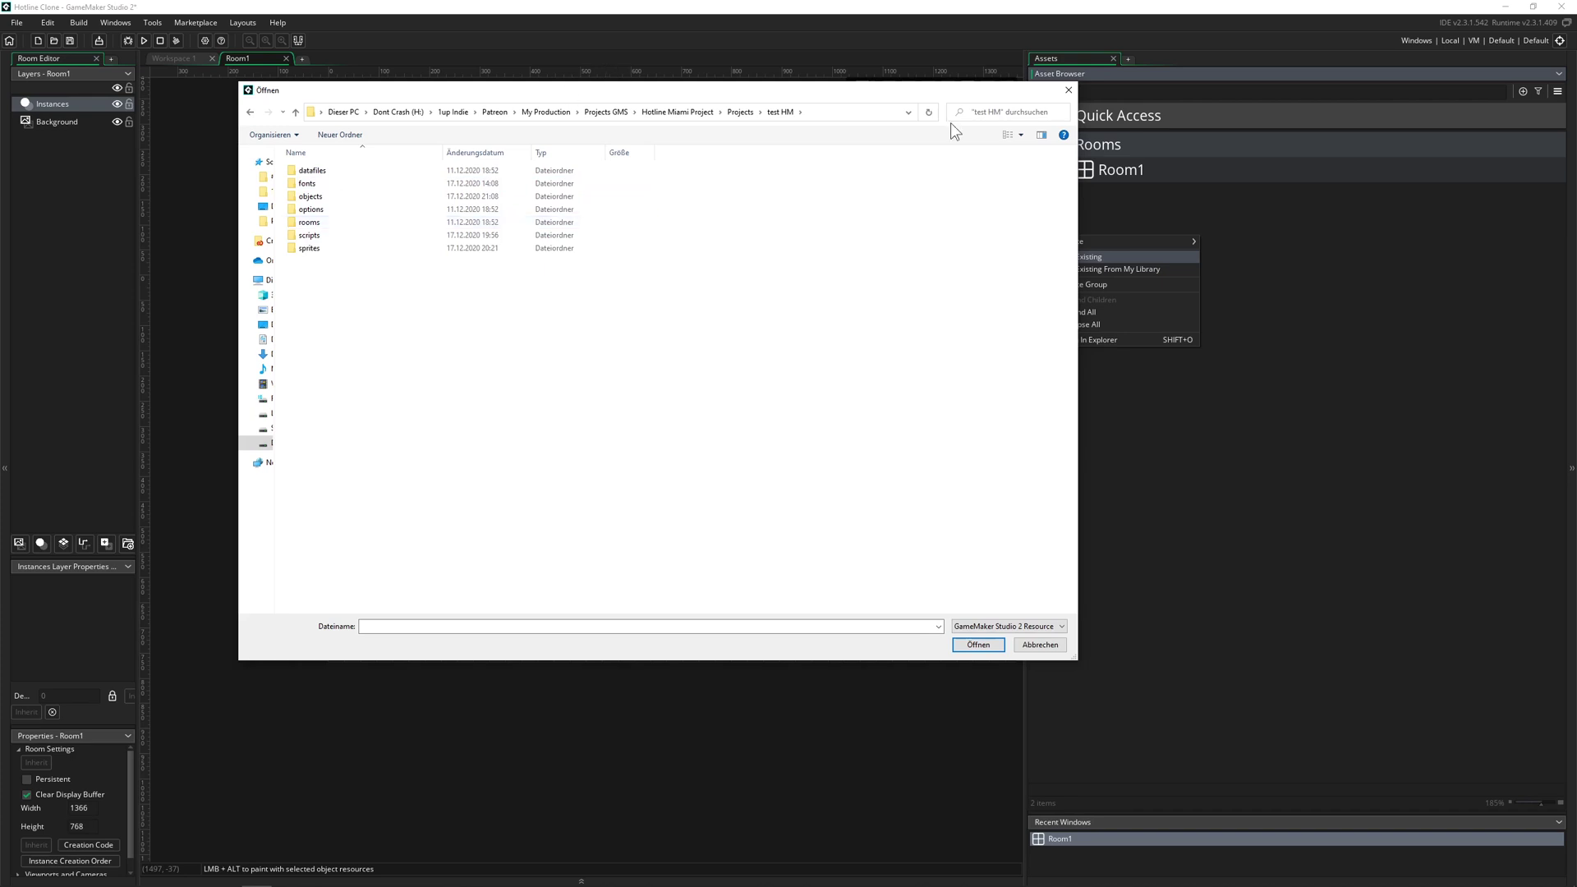
click(1068, 91)
Add the existing object obj_Background.yy from the objects folder of the test HM project to this project
right_click(1097, 265)
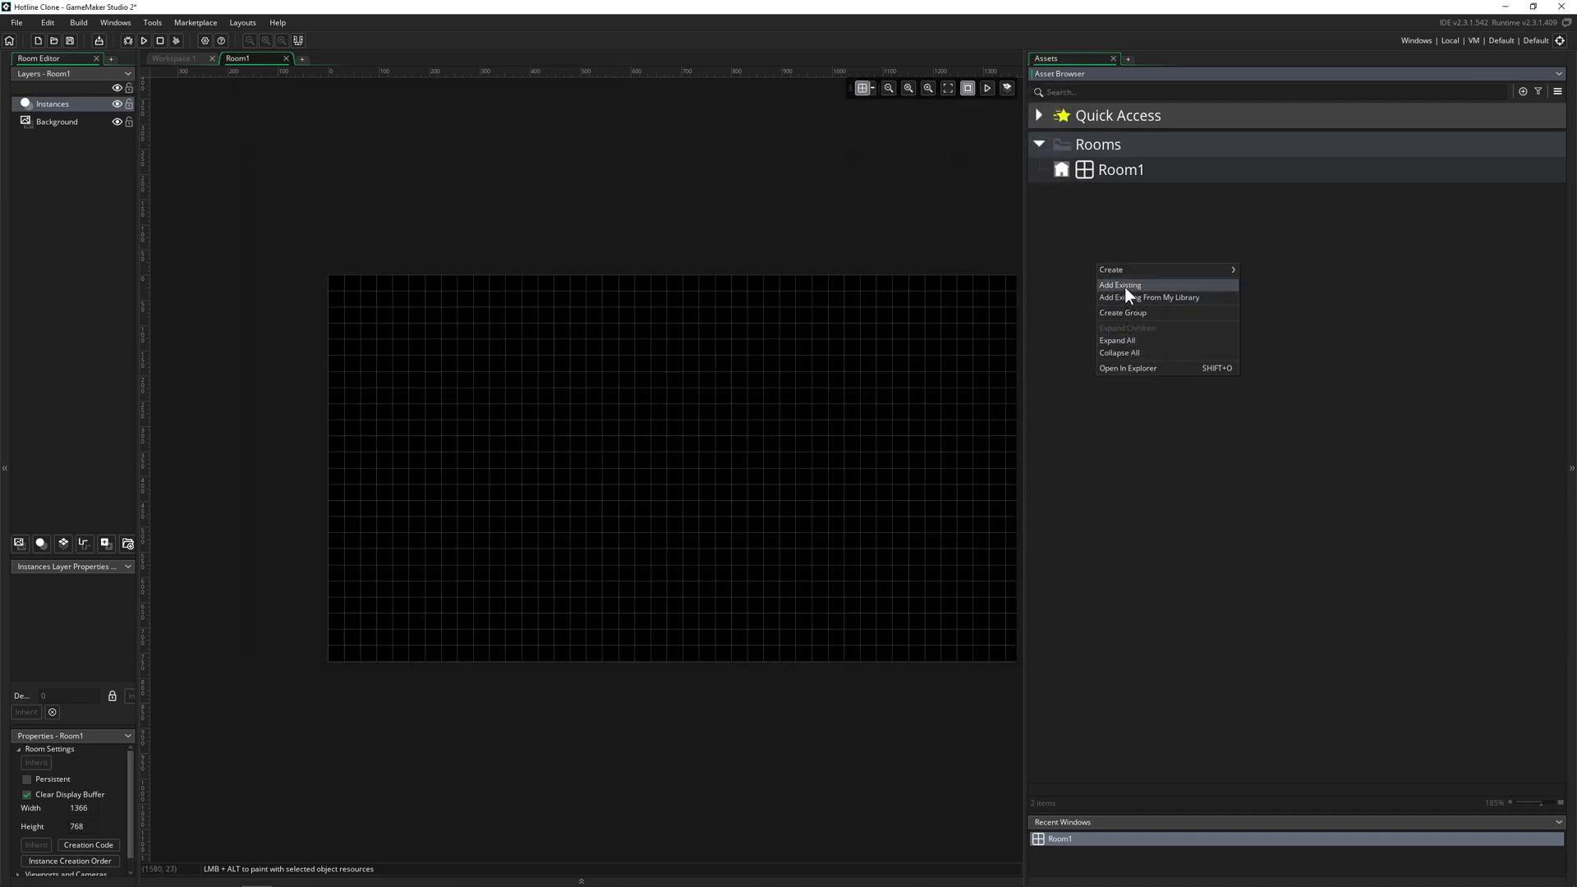
click(1123, 286)
drag(946, 96, 1030, 121)
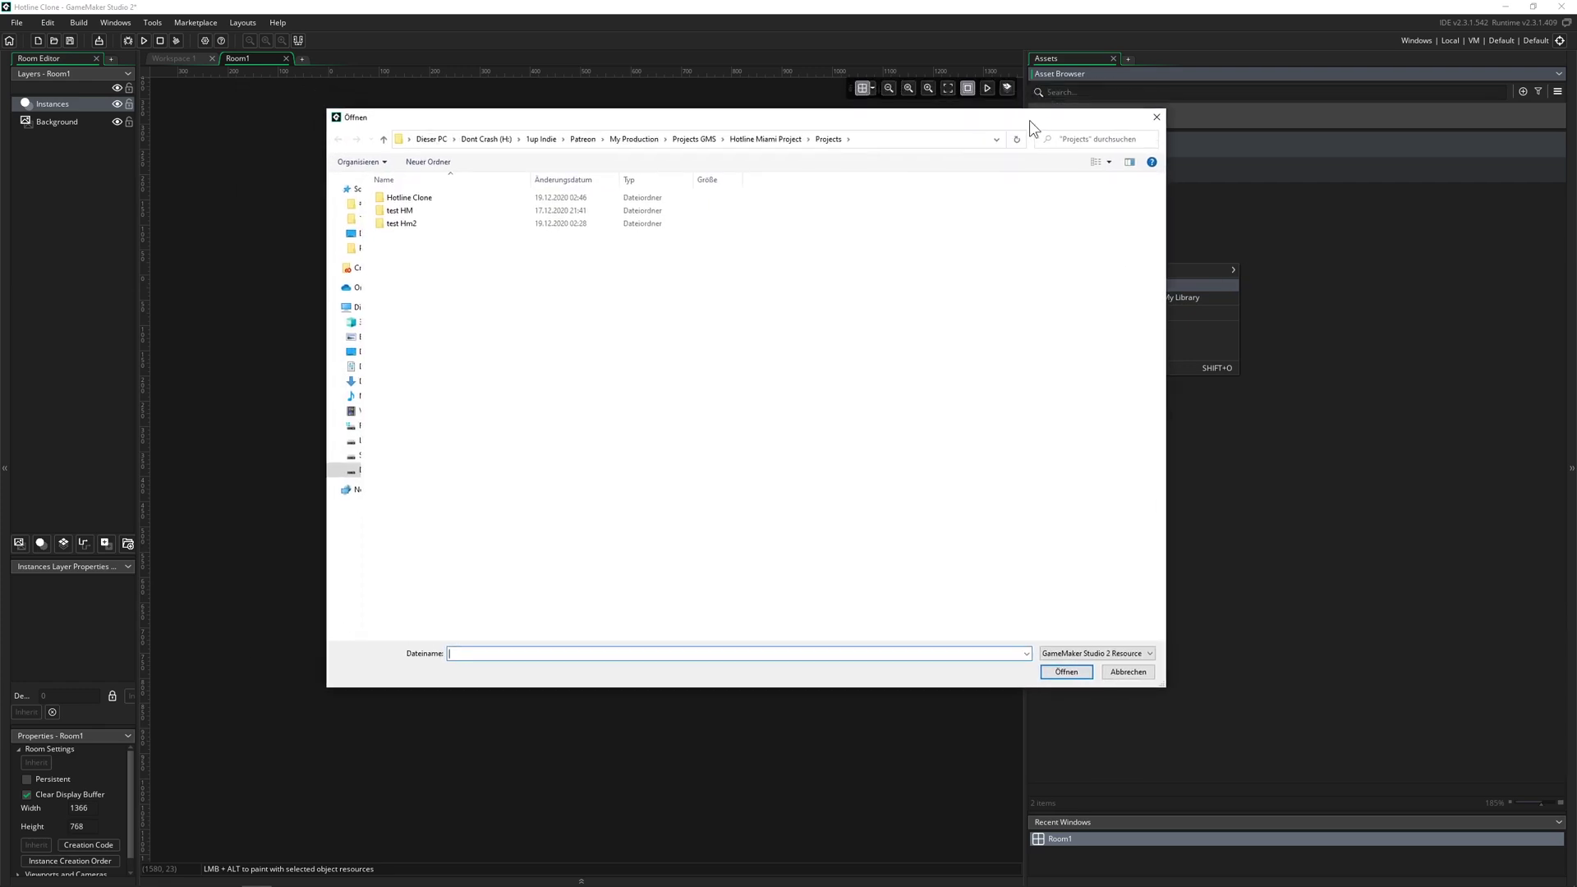
double_click(507, 210)
double_click(504, 223)
double_click(501, 200)
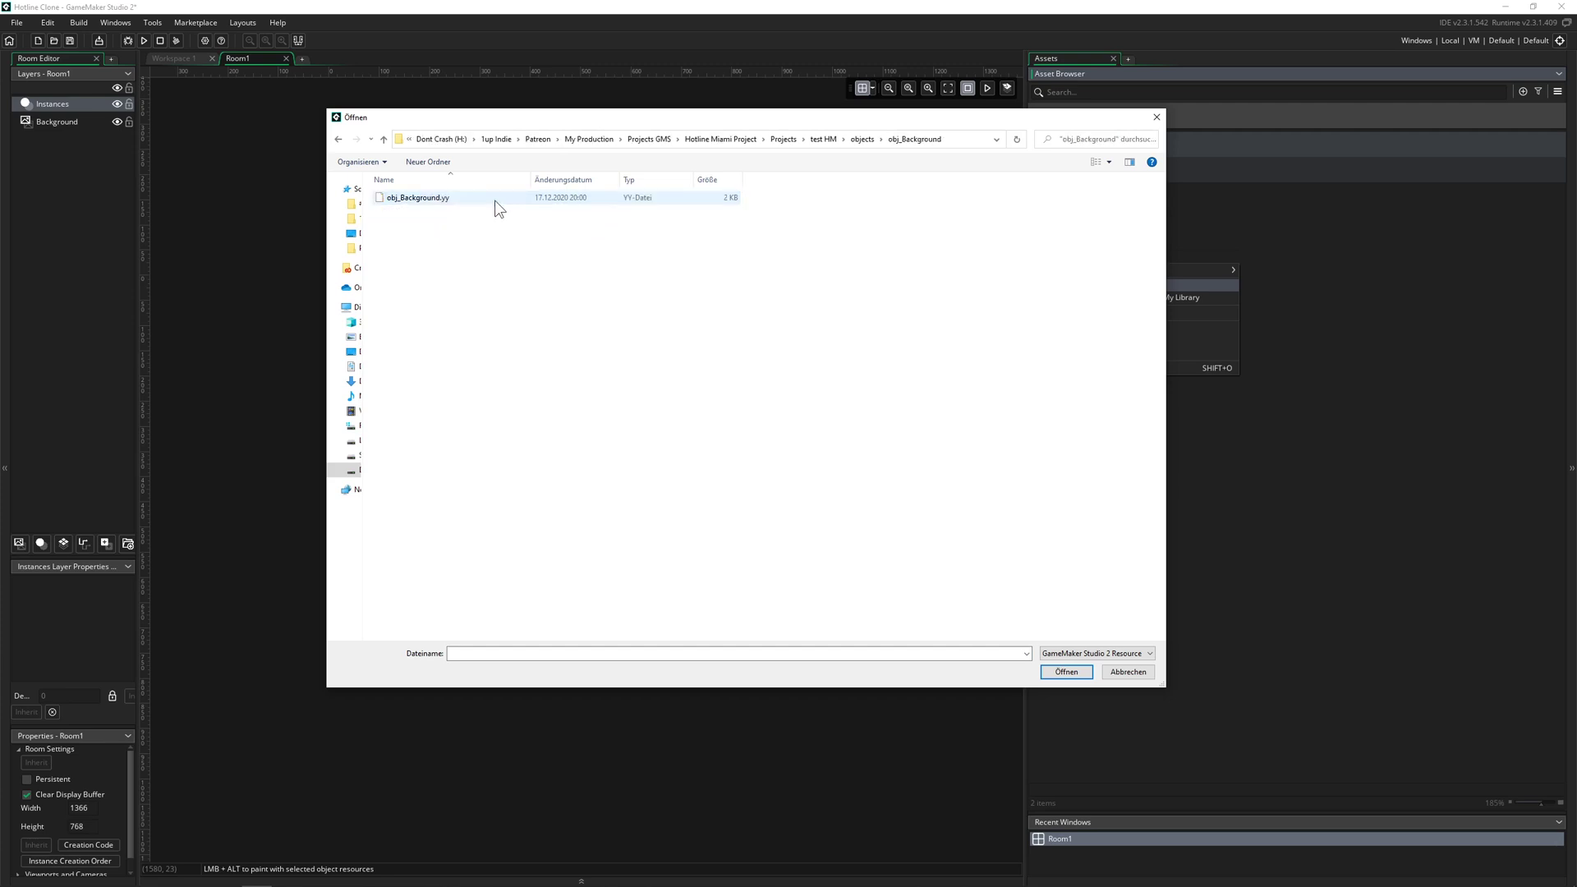
double_click(494, 200)
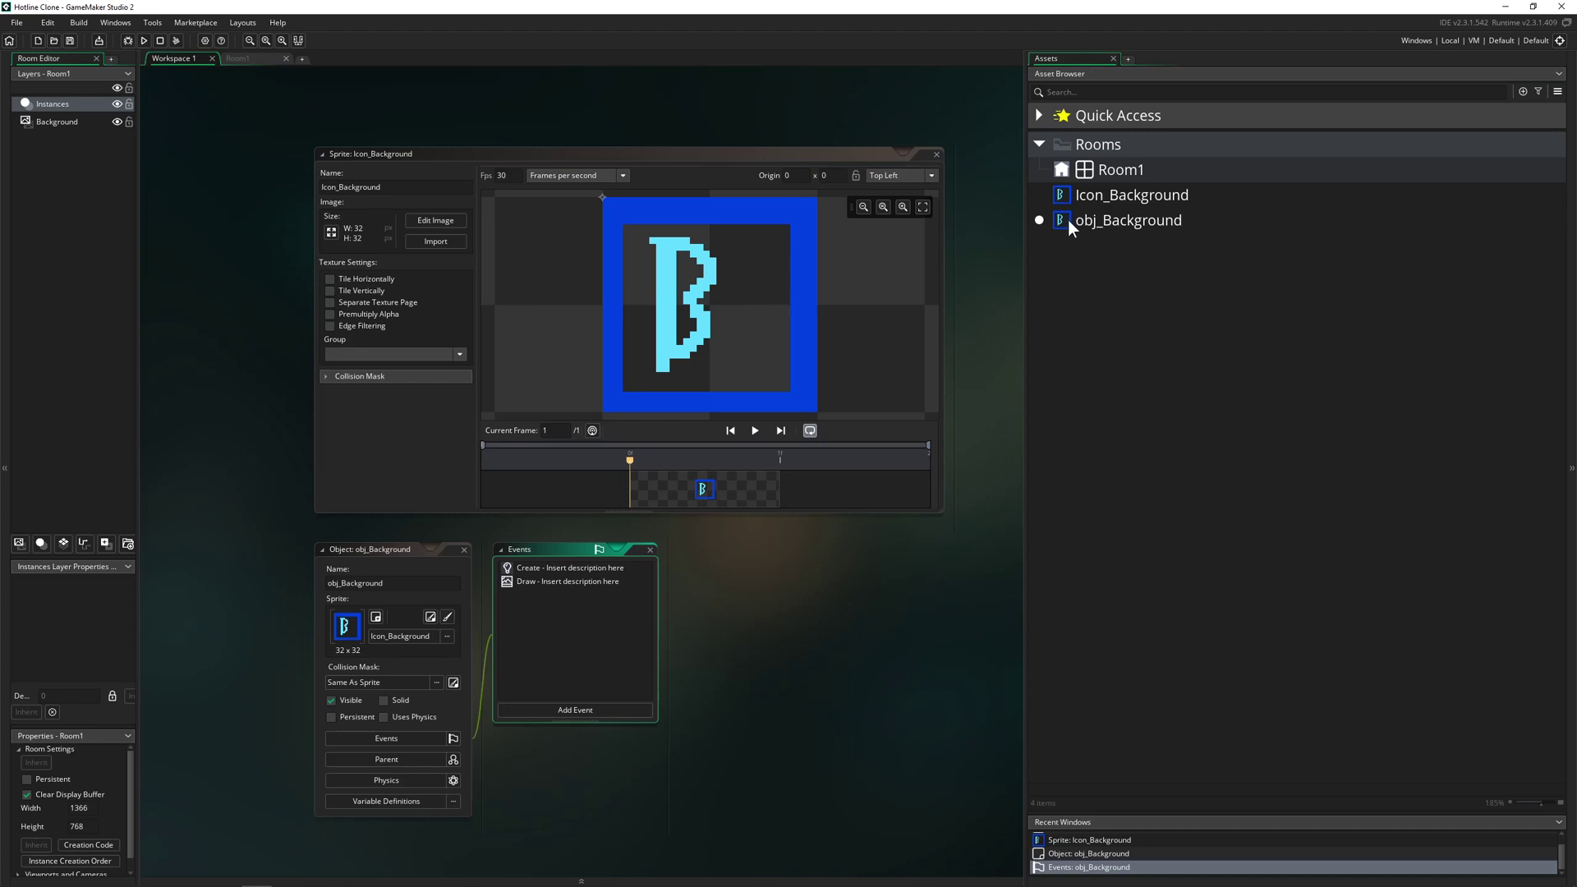
Create an asset group named "Sprites" and enlarge the Asset Browser entries
right_click(1080, 278)
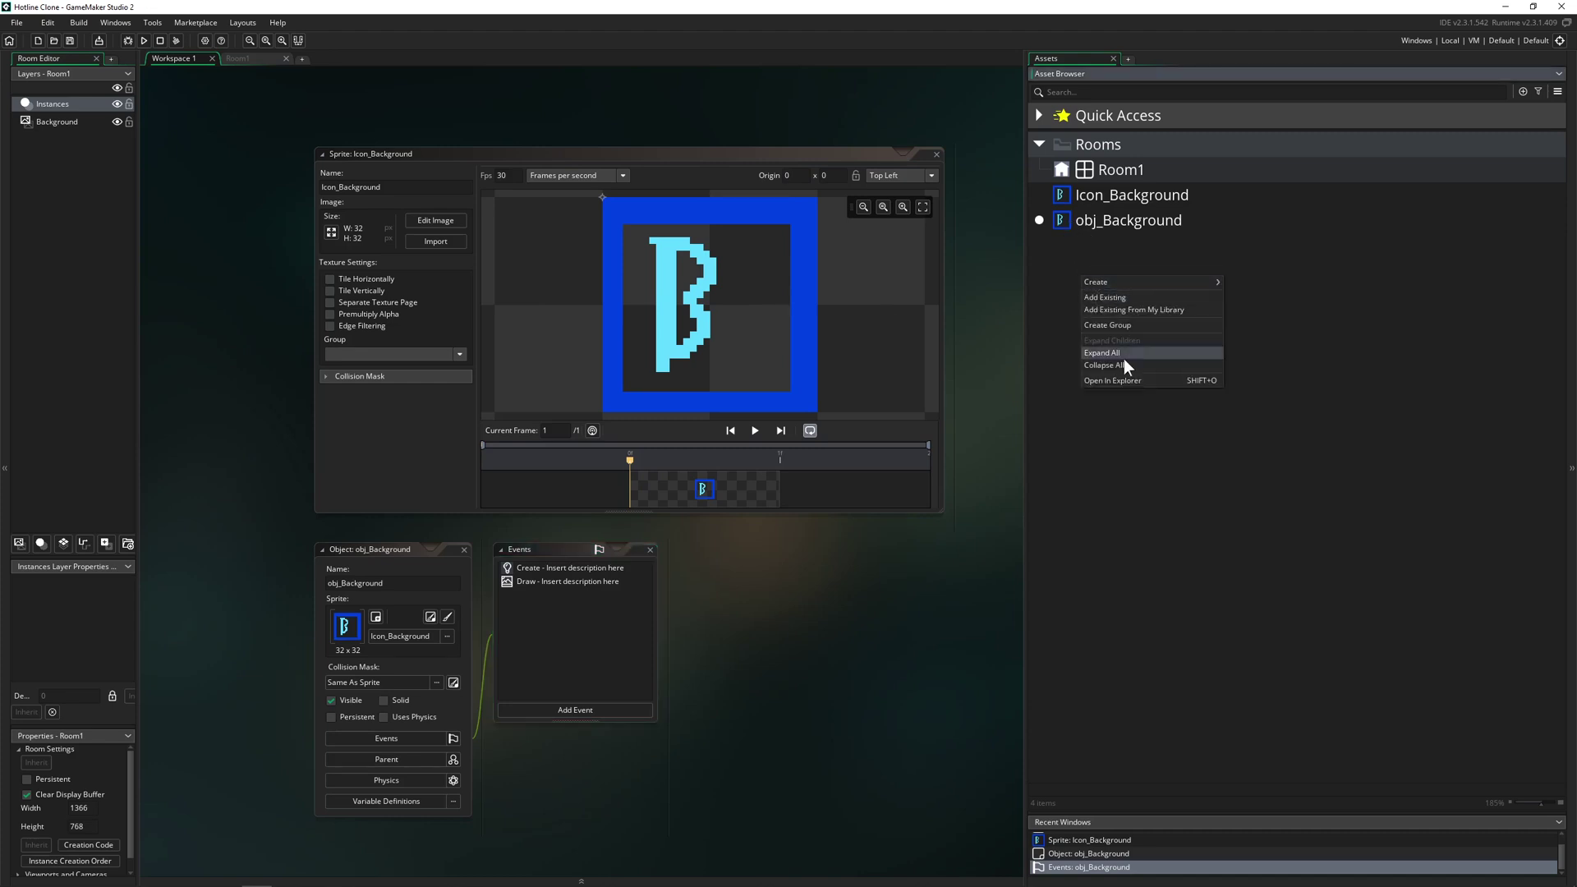
click(1125, 326)
text(Sprites)
key(Return)
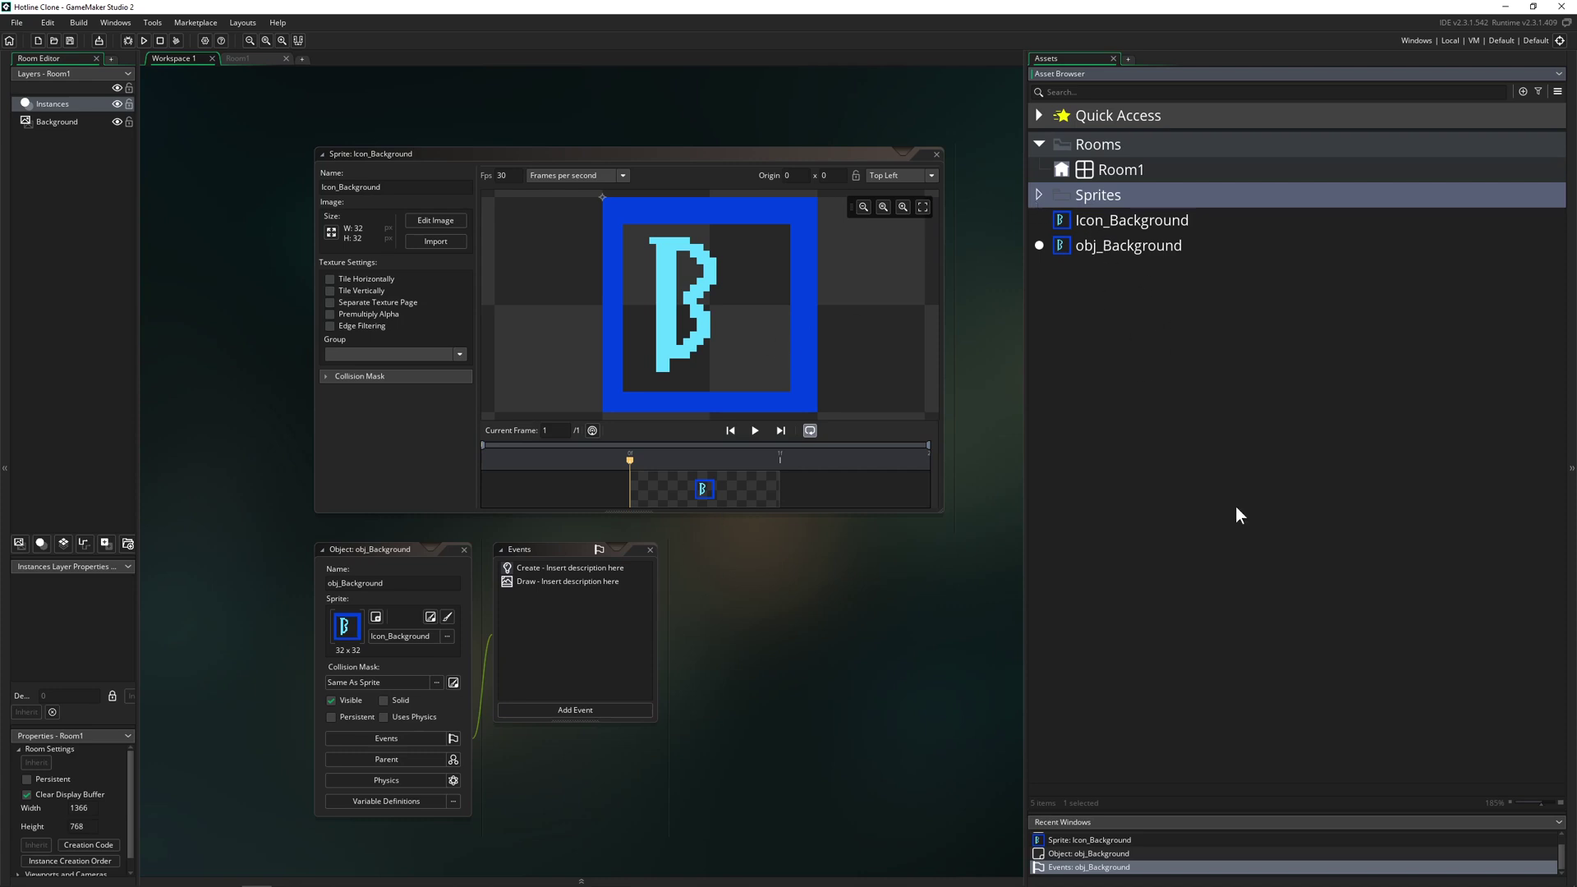
drag(1541, 804, 1554, 803)
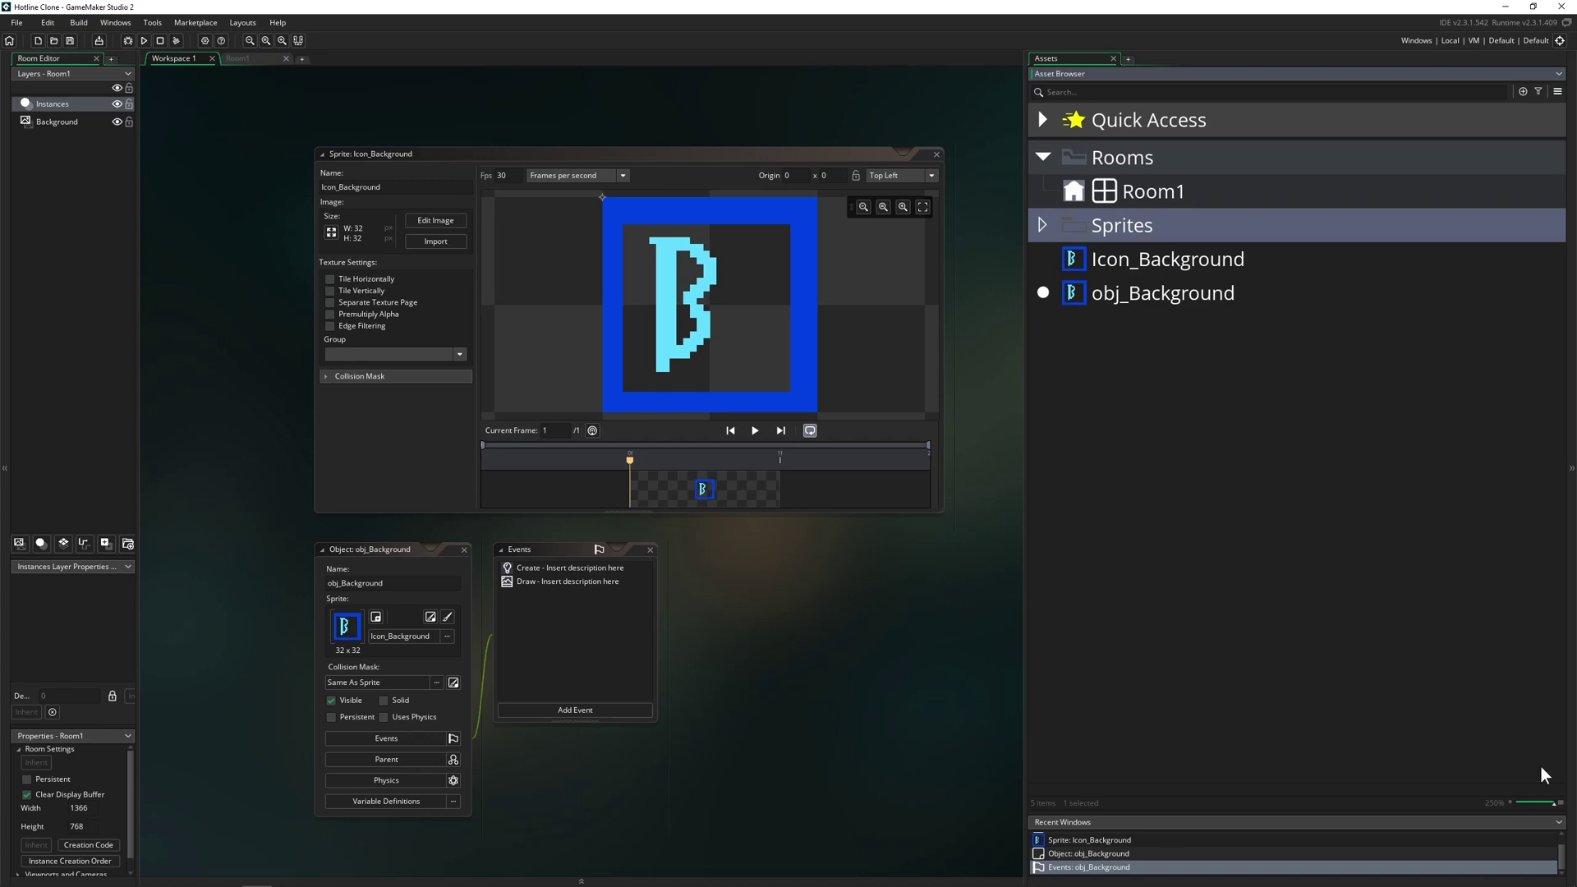
Place an obj_Background instance near the upper-left corner of Room1 and run the game
click(240, 58)
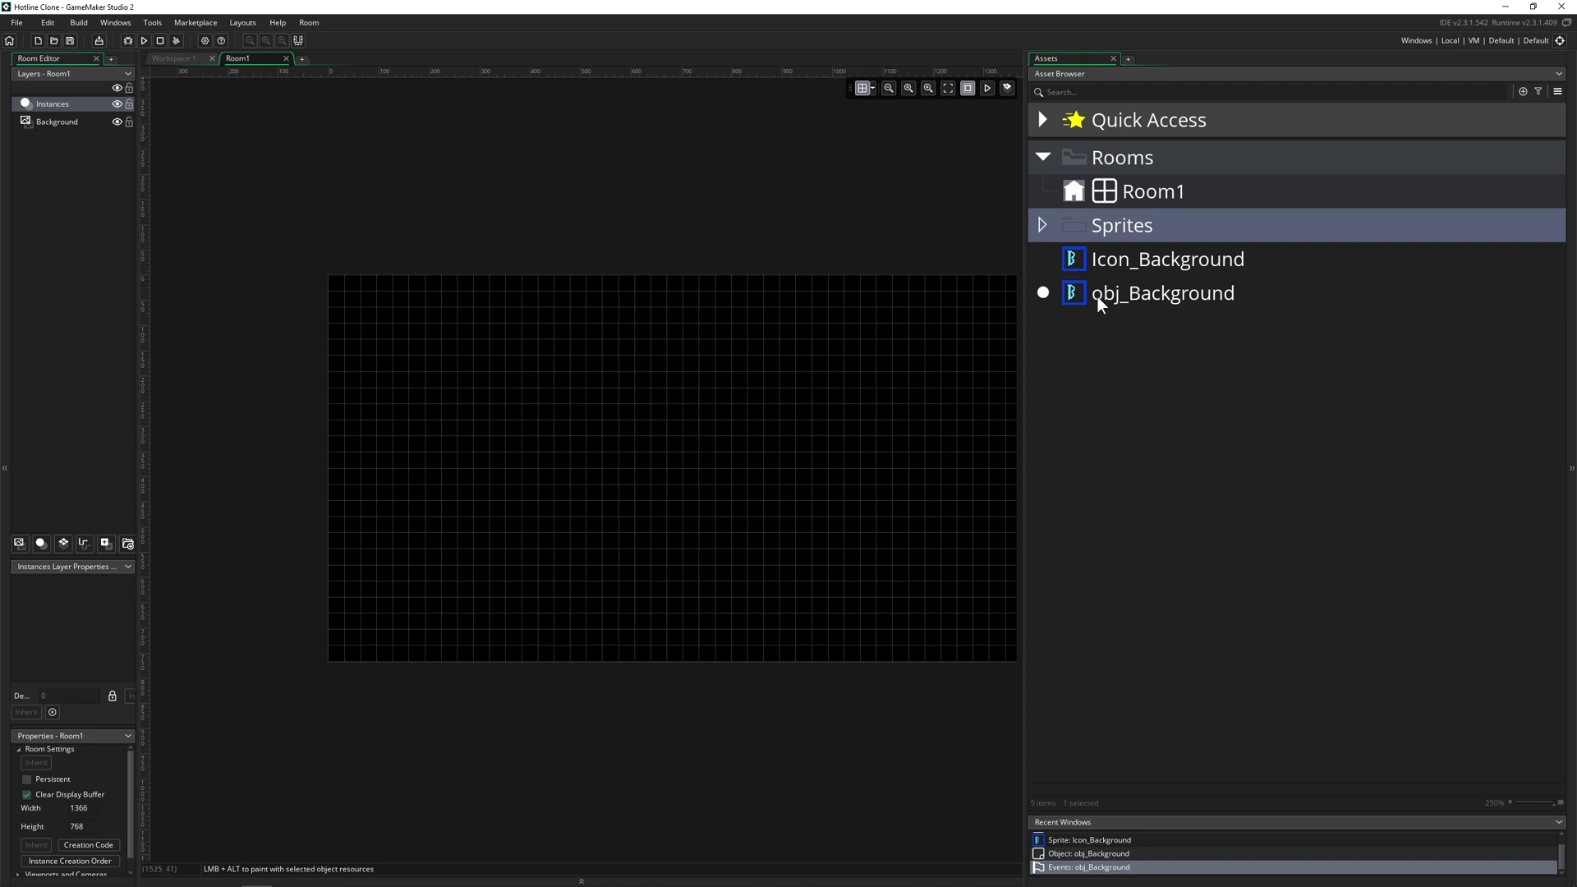
drag(1075, 293, 369, 298)
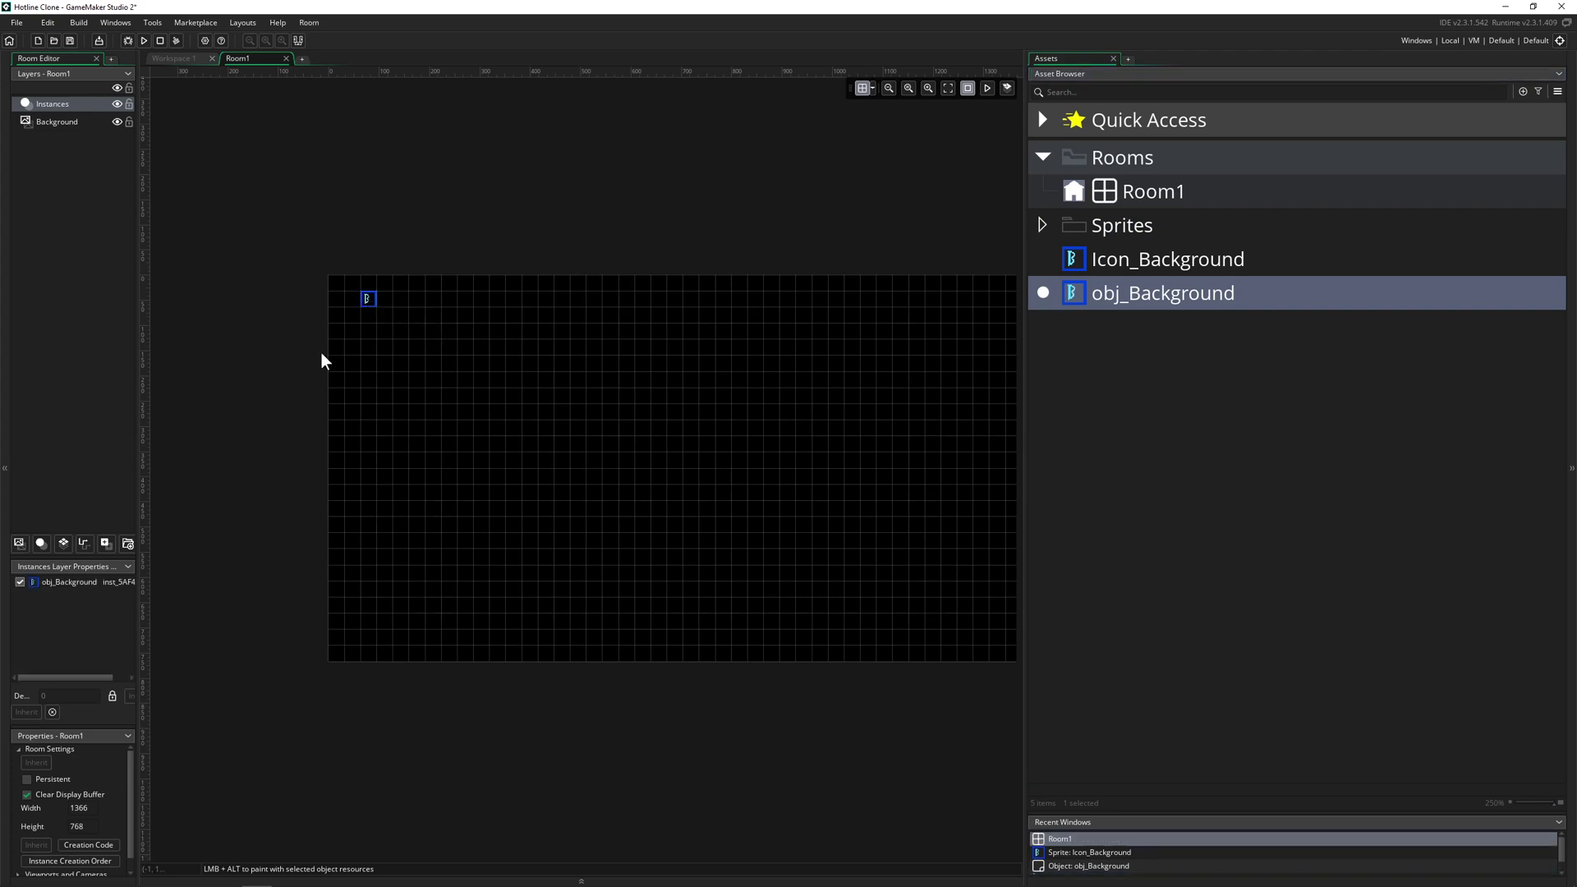
key(F5)
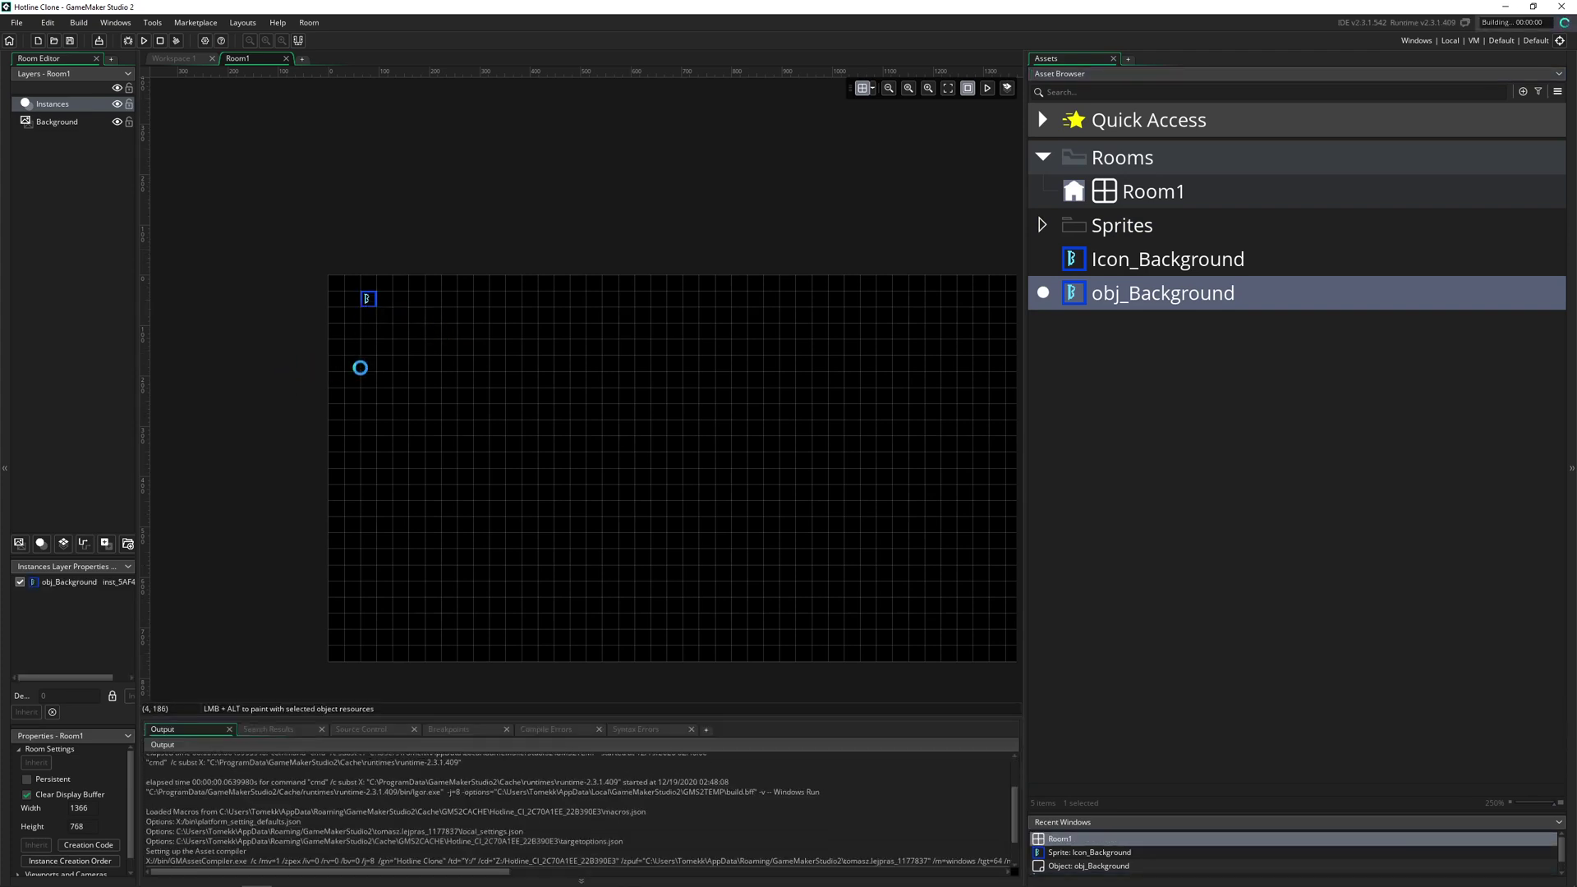